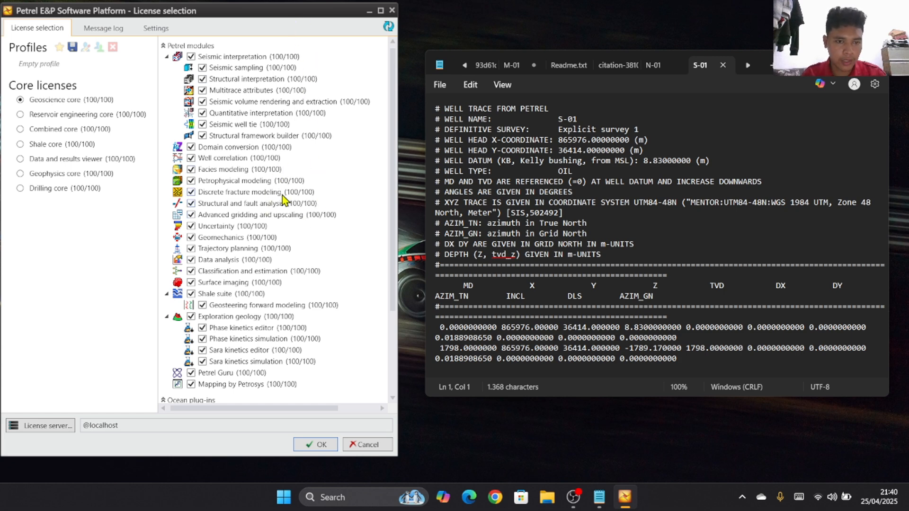
# Step: Accept the Geoscience core license with its preselected modules and create a new project
pyautogui.scroll(-2, 286, 198)
pyautogui.scroll(-2, 285, 198)
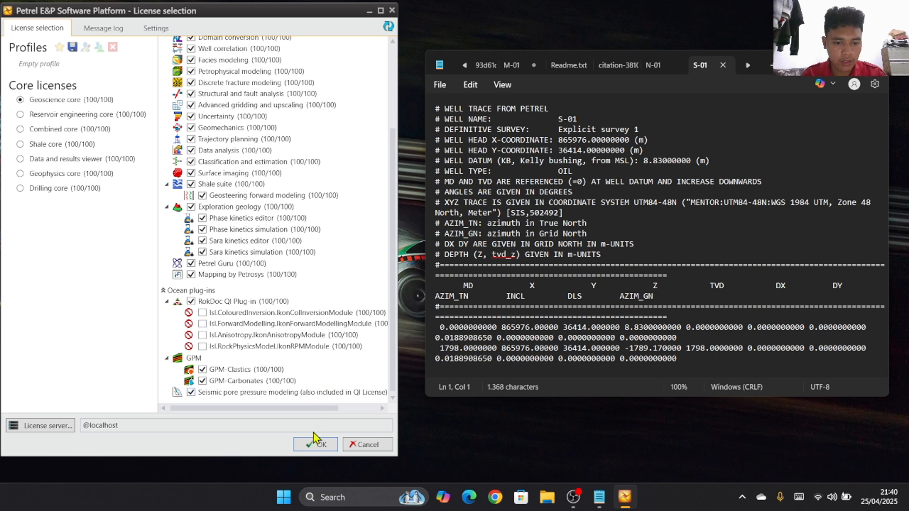
pyautogui.click(316, 446)
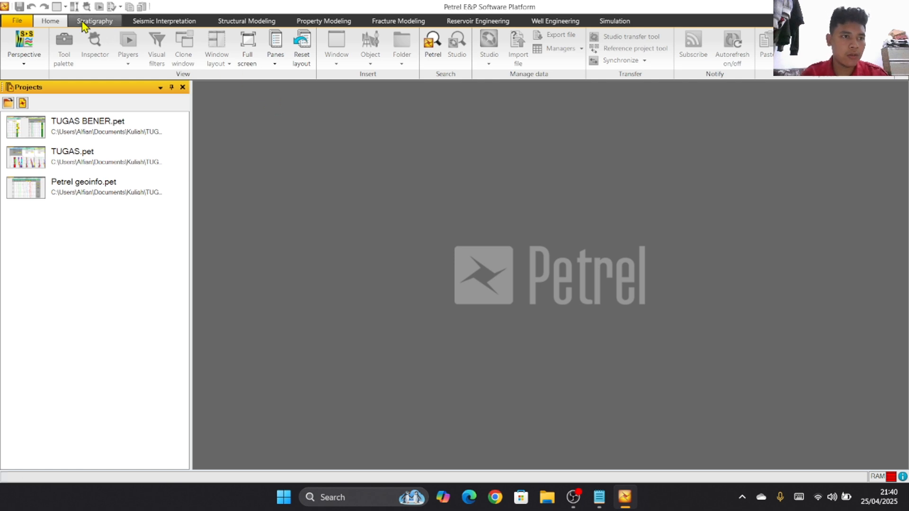
pyautogui.click(22, 24)
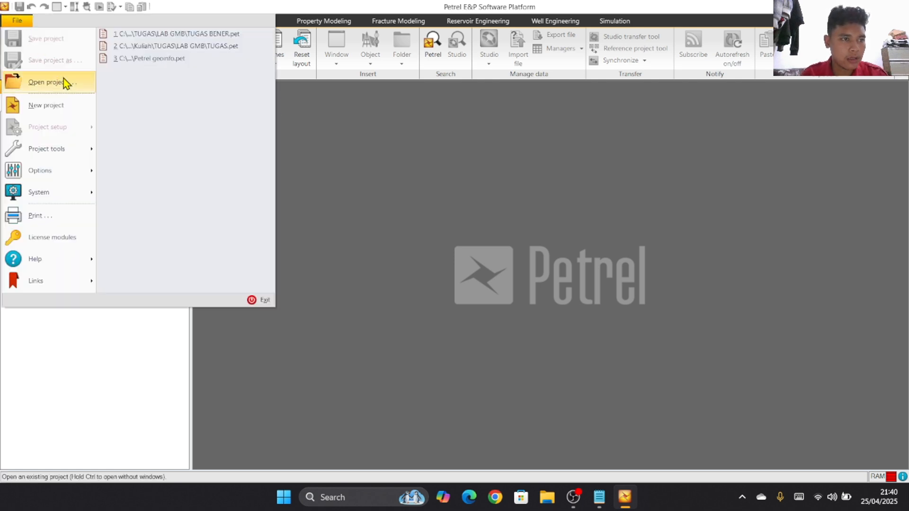
pyautogui.click(84, 105)
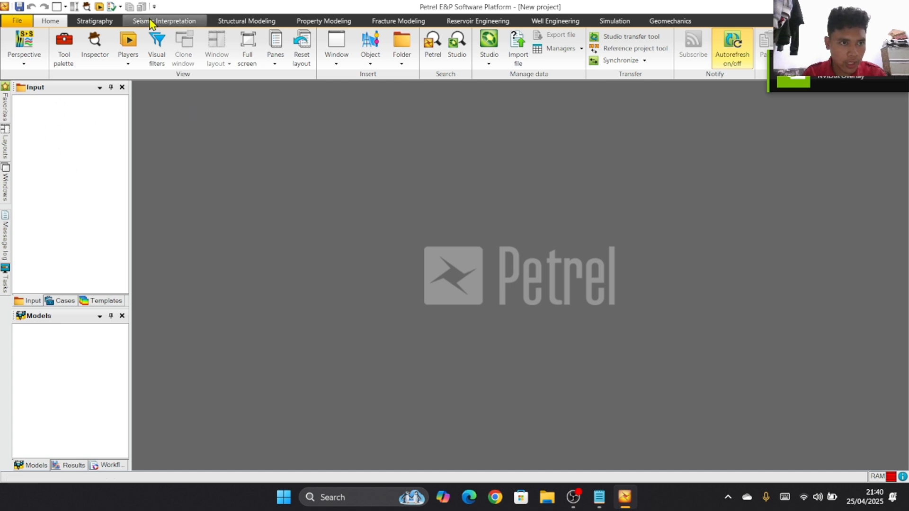
# Step: Start creating a well, open the coordinate reference system selection and look up the coordinate system in the S-01 well trace text file
pyautogui.click(105, 22)
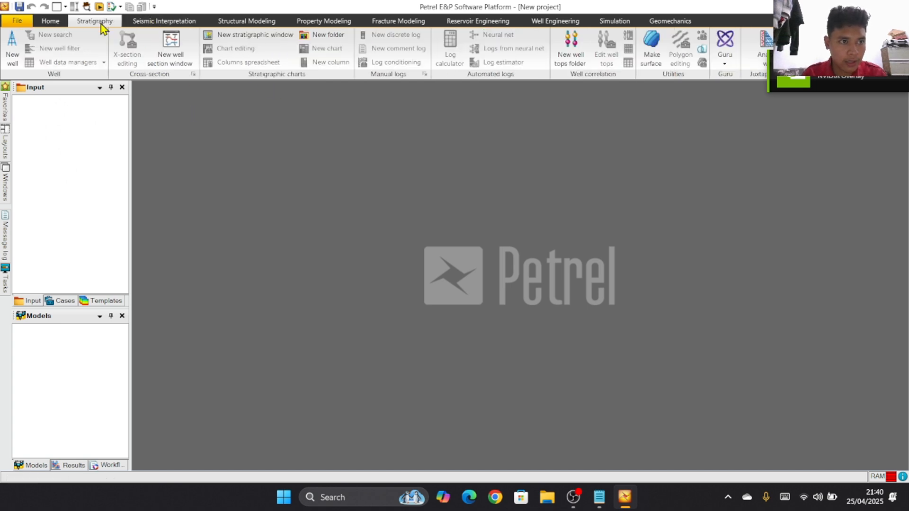
pyautogui.click(13, 48)
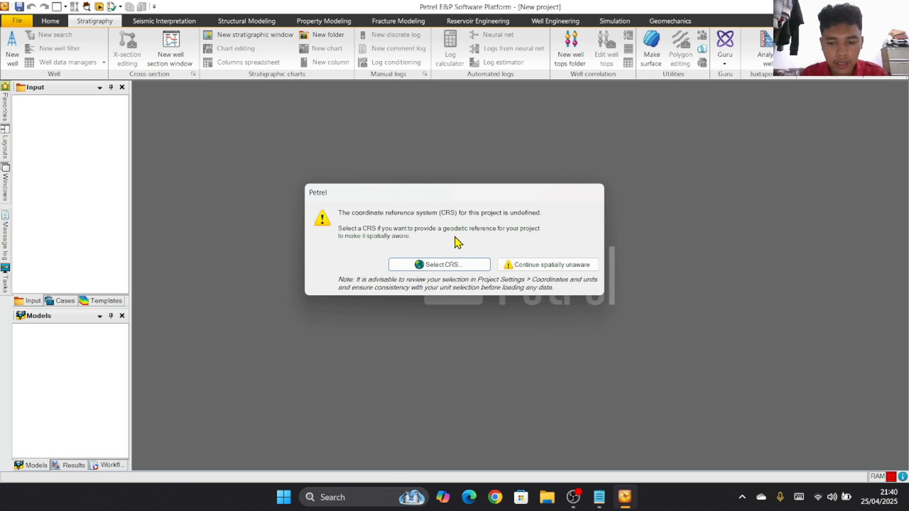
pyautogui.click(459, 266)
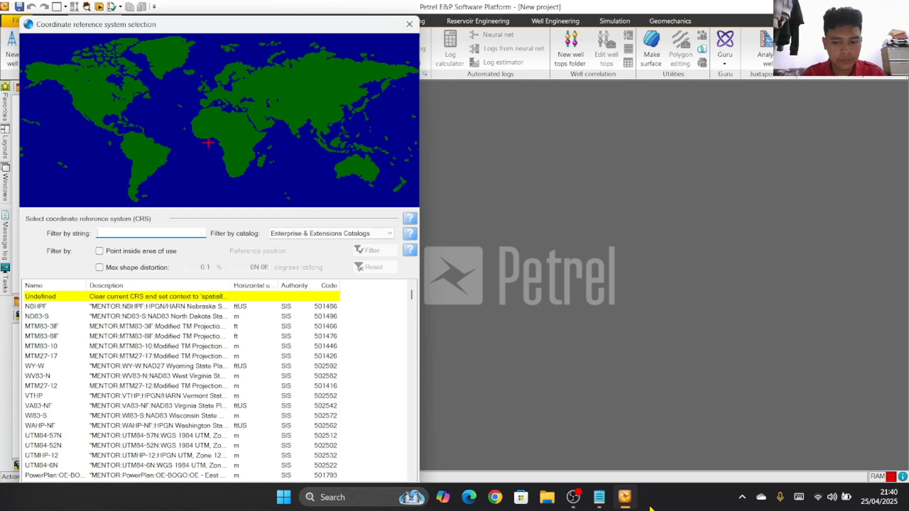
pyautogui.click(599, 498)
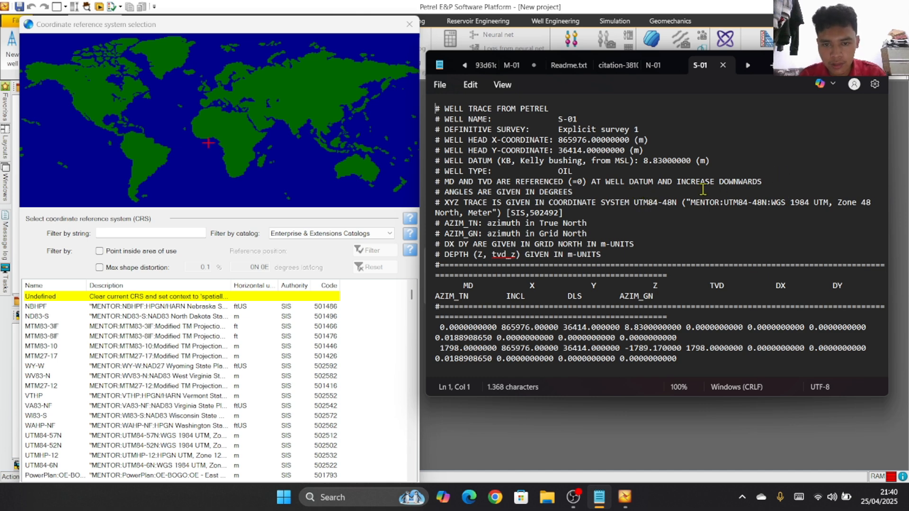
pyautogui.moveTo(634, 205); pyautogui.dragTo(682, 208)
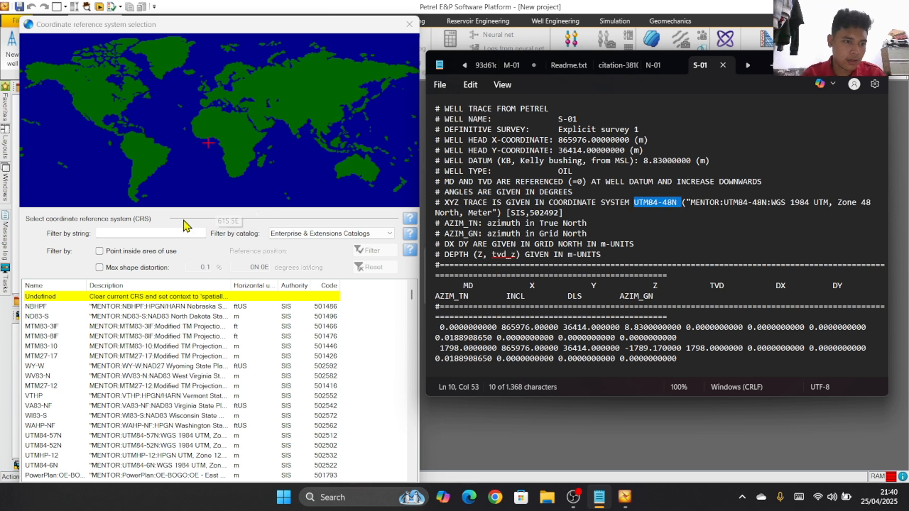
pyautogui.click(205, 32)
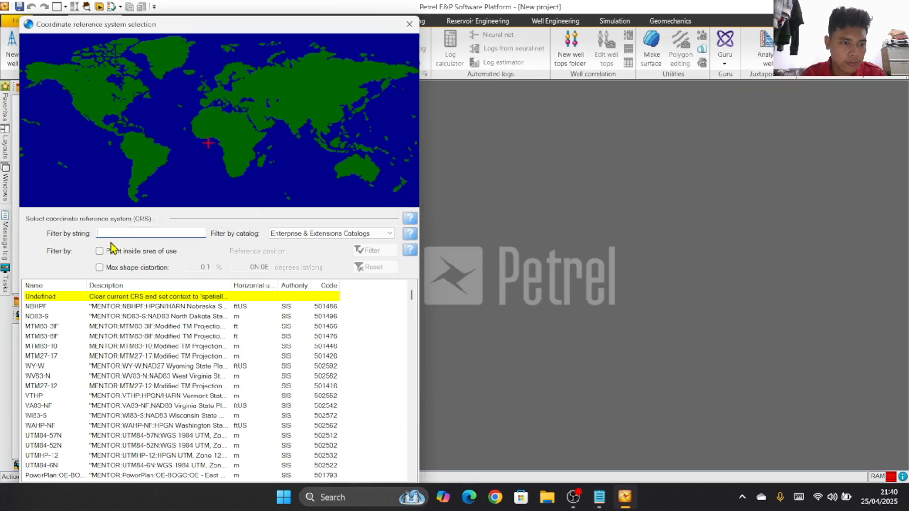
# Step: Filter the coordinate reference systems by utm84-48n and assign UTM84-48N to the project
pyautogui.click(118, 229)
pyautogui.write('ut')
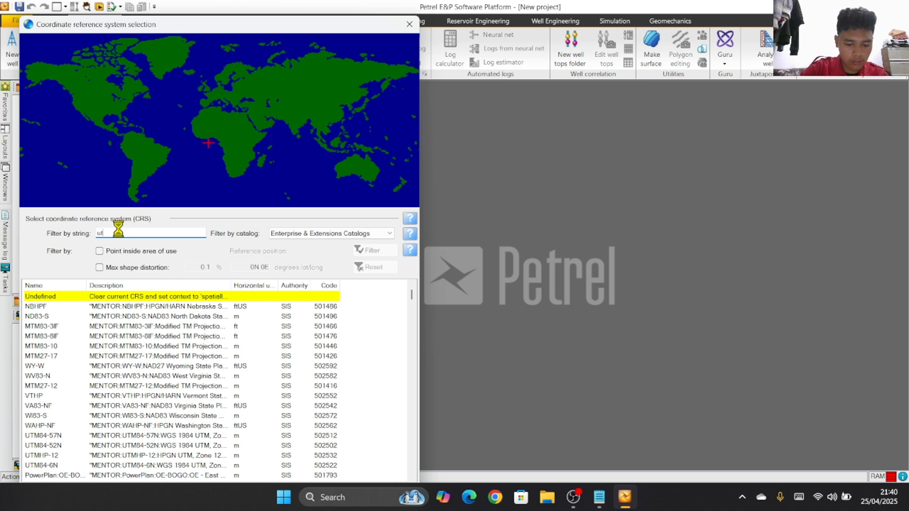
pyautogui.write('m84')
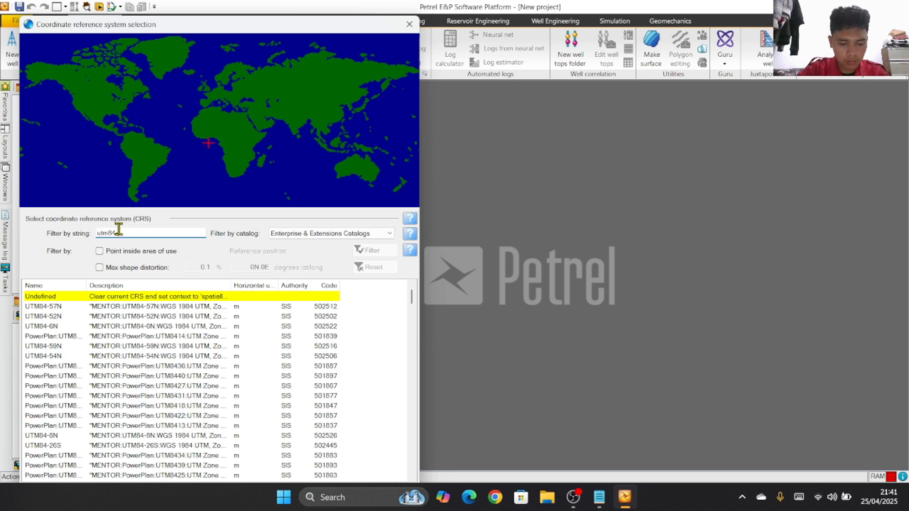
pyautogui.write('-48n')
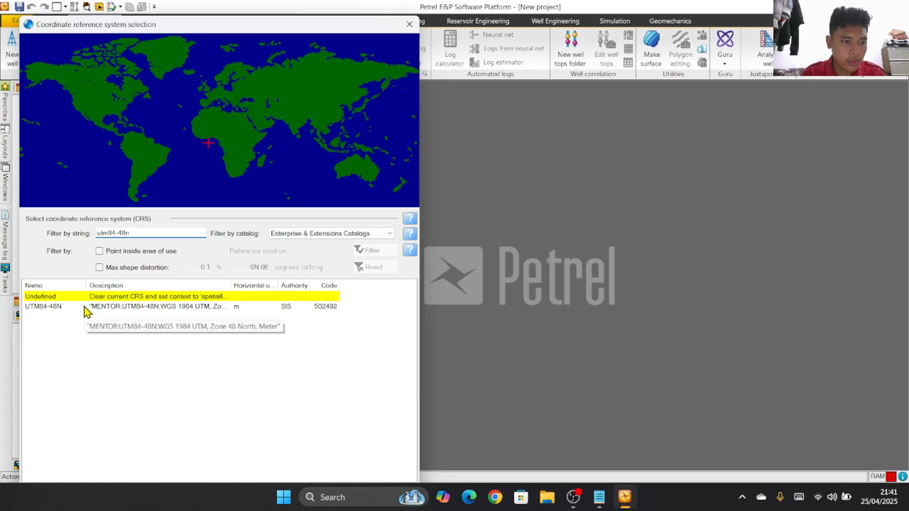
pyautogui.click(86, 310)
pyautogui.moveTo(190, 29); pyautogui.dragTo(177, 14)
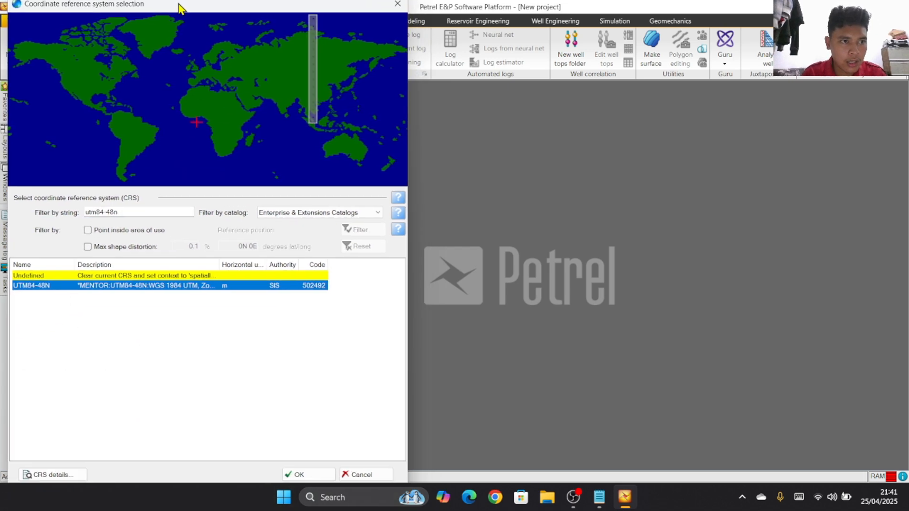
pyautogui.click(299, 480)
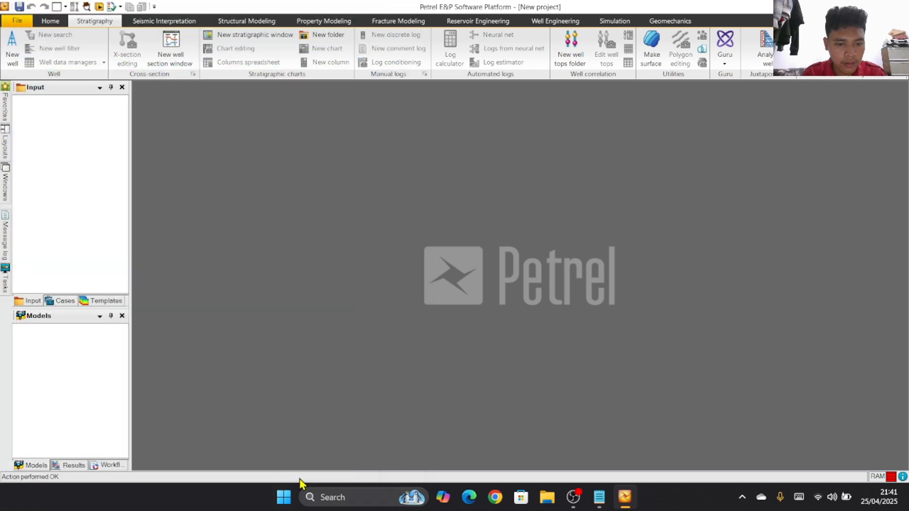
# Step: Check the well details in the S-01 trace file and name the new well S-01
pyautogui.click(601, 499)
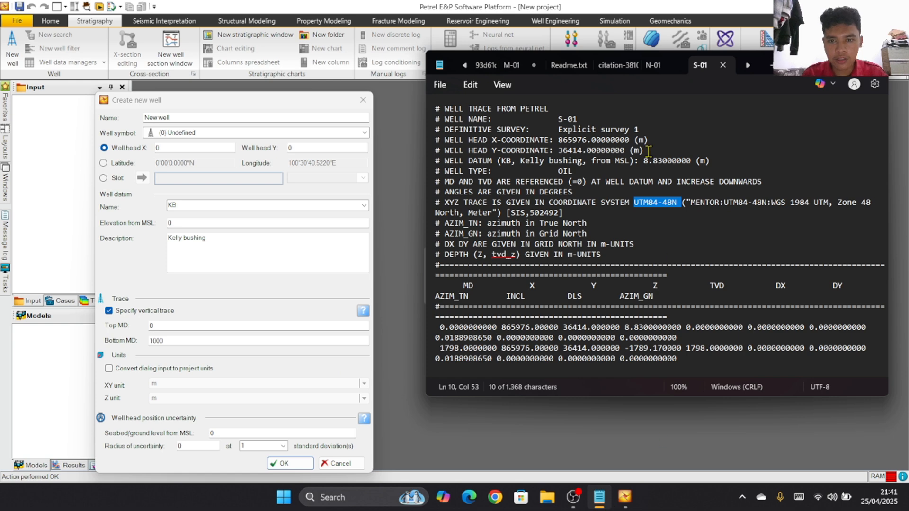
pyautogui.click(195, 114)
pyautogui.moveTo(195, 114); pyautogui.dragTo(134, 119)
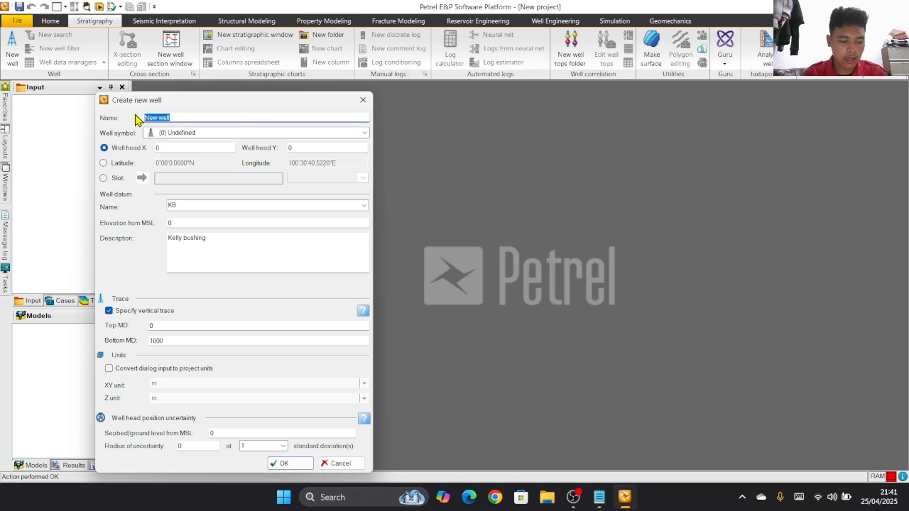
pyautogui.press('capslock')
pyautogui.write('S-01')
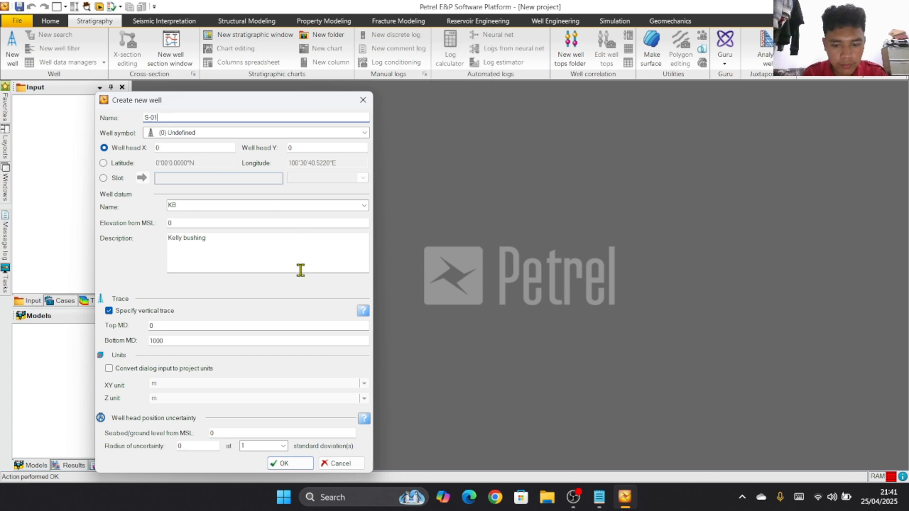
# Step: Copy 36414.00000000 from the S-01 trace file and enter it as the Well head X value
pyautogui.click(599, 497)
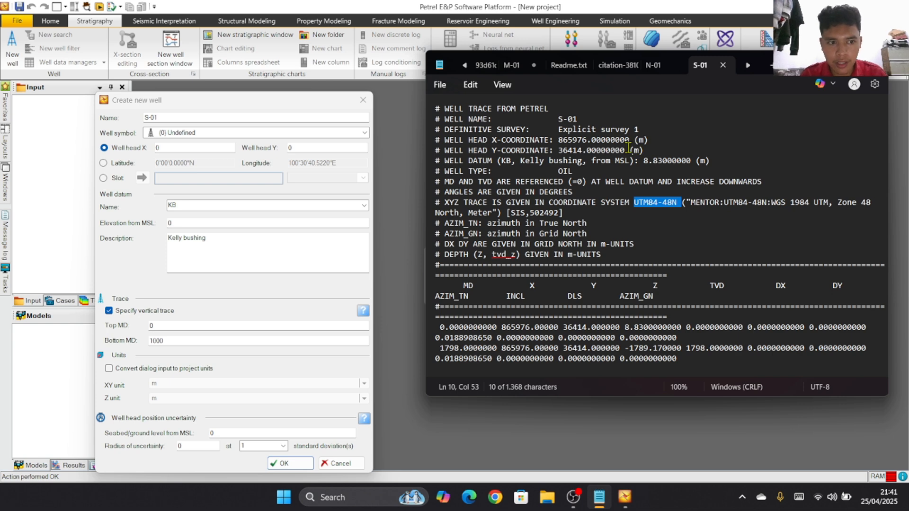
pyautogui.moveTo(559, 151); pyautogui.dragTo(624, 150)
pyautogui.hotkey('ctrl', 'c')
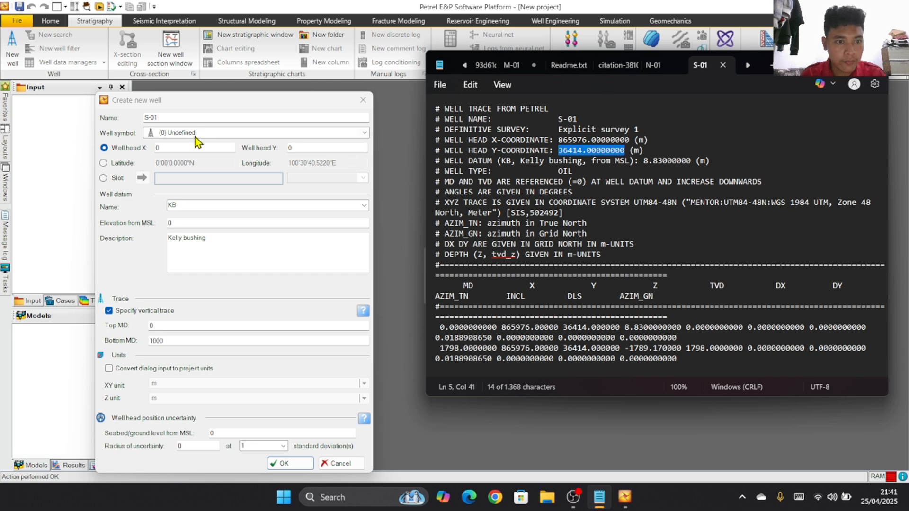
pyautogui.click(177, 147)
pyautogui.hotkey('ctrl', 'v')
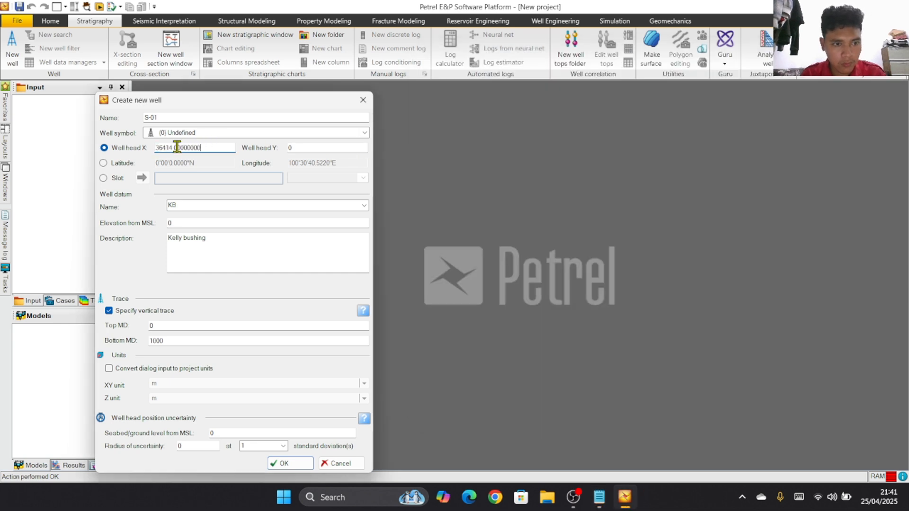
# Step: Copy 865976.00000000 from the S-01 trace file and enter it as the Well head Y value
pyautogui.click(599, 497)
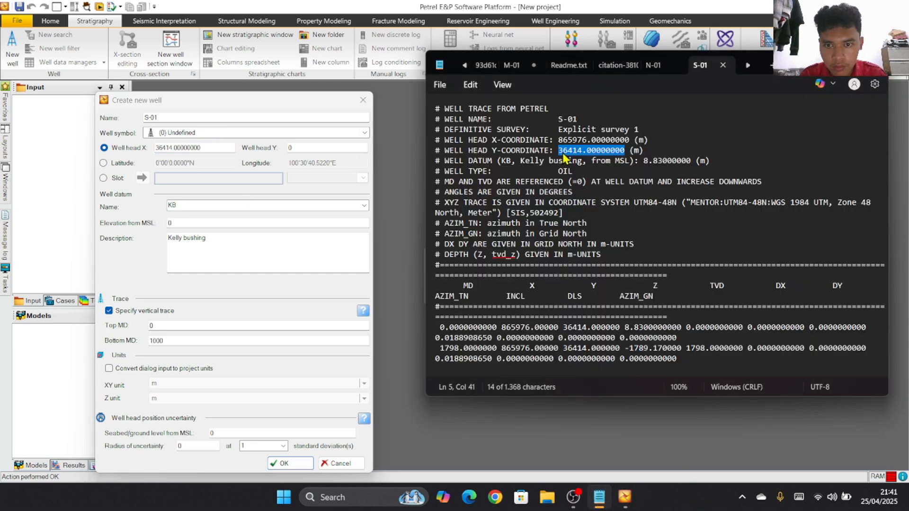
pyautogui.click(559, 140)
pyautogui.moveTo(560, 140); pyautogui.dragTo(631, 147)
pyautogui.hotkey('ctrl', 'c')
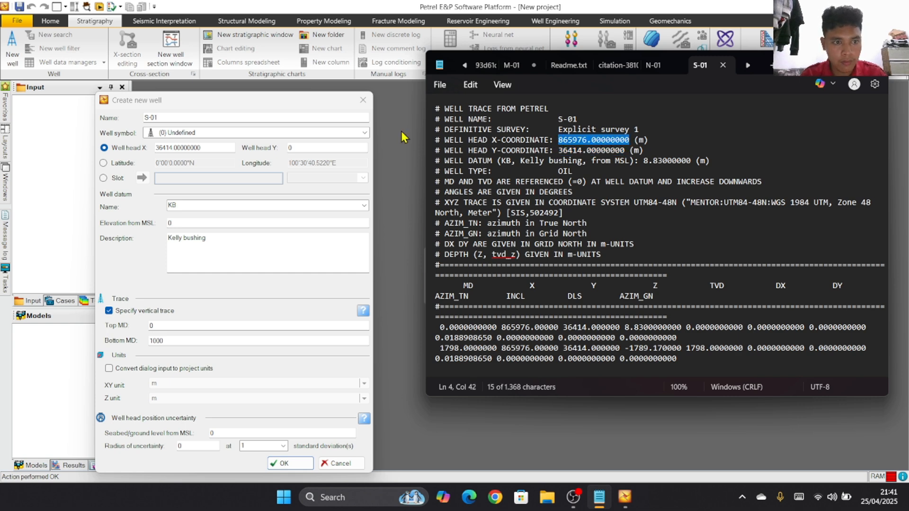
pyautogui.click(301, 147)
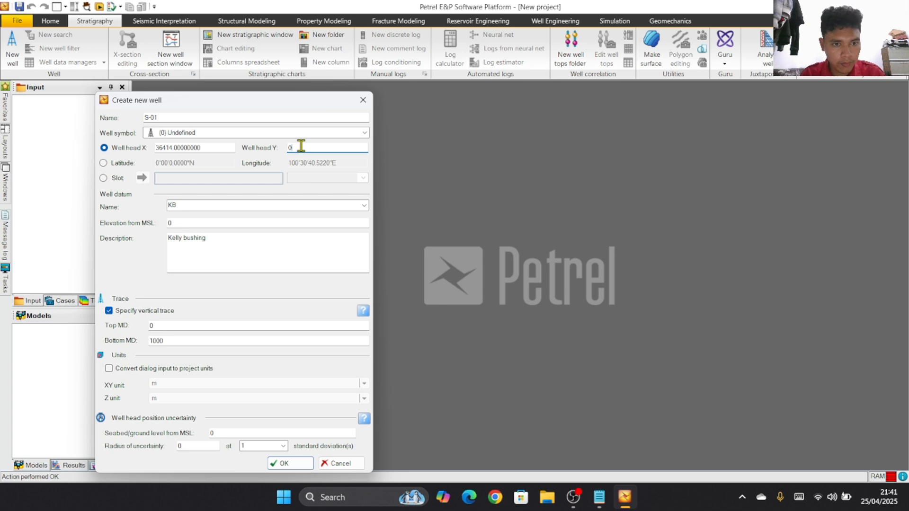
pyautogui.hotkey('ctrl', 'v')
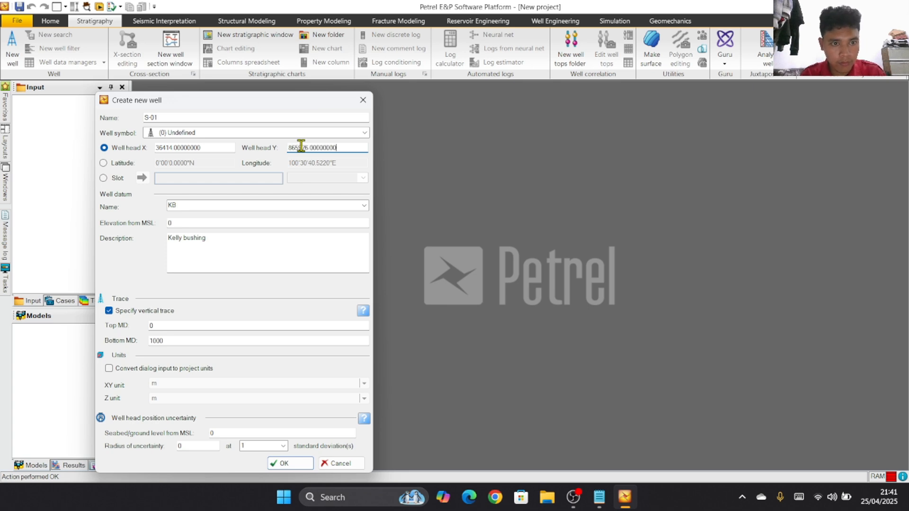
# Step: Set the KB well datum's elevation from MSL to 8.83000000, taken from the S-01 trace file, and create the well
pyautogui.click(599, 500)
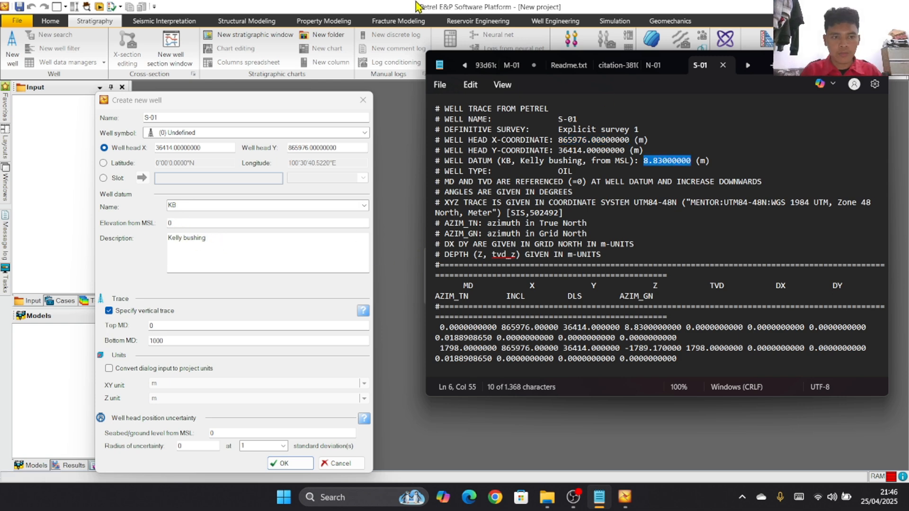
pyautogui.click(416, 7)
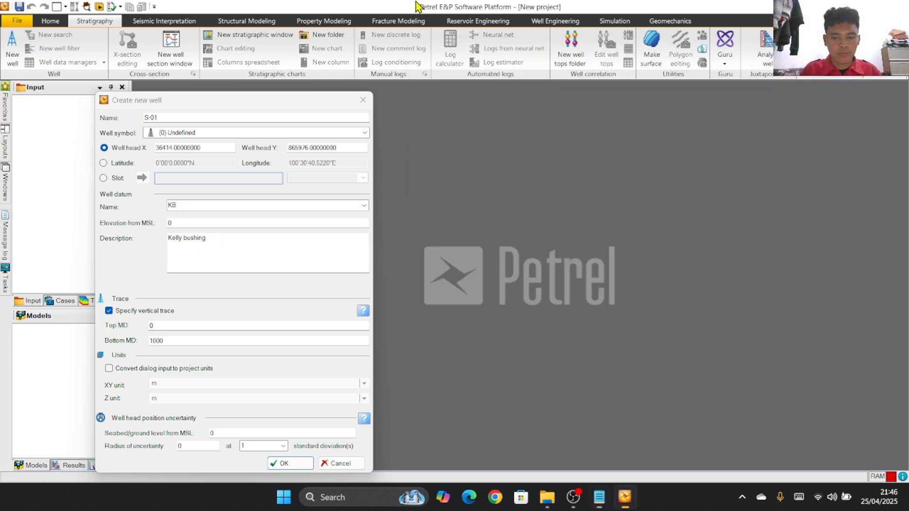
pyautogui.moveTo(192, 224); pyautogui.dragTo(161, 225)
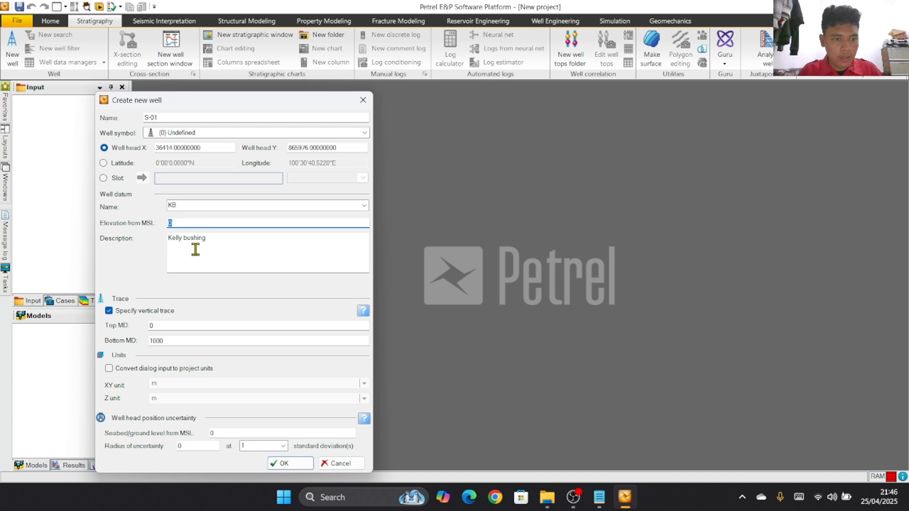
pyautogui.write('8.83000000')
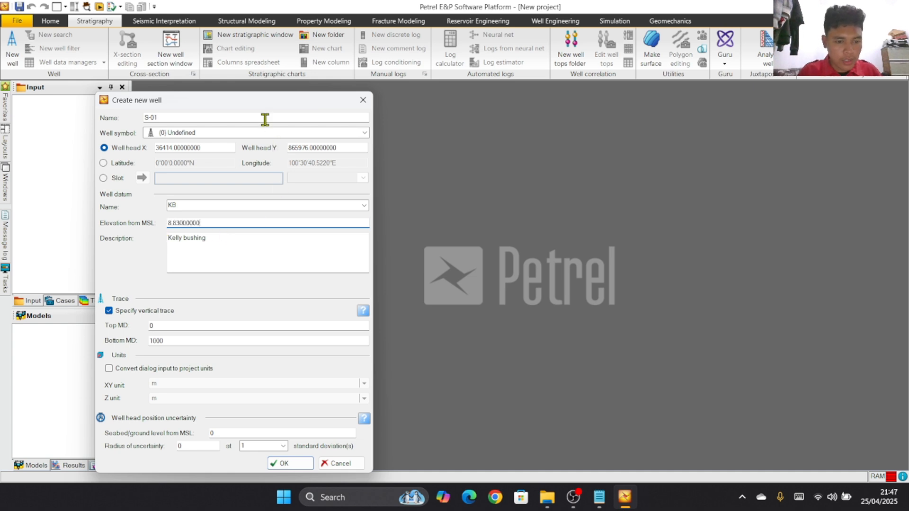
pyautogui.moveTo(263, 103); pyautogui.dragTo(261, 70)
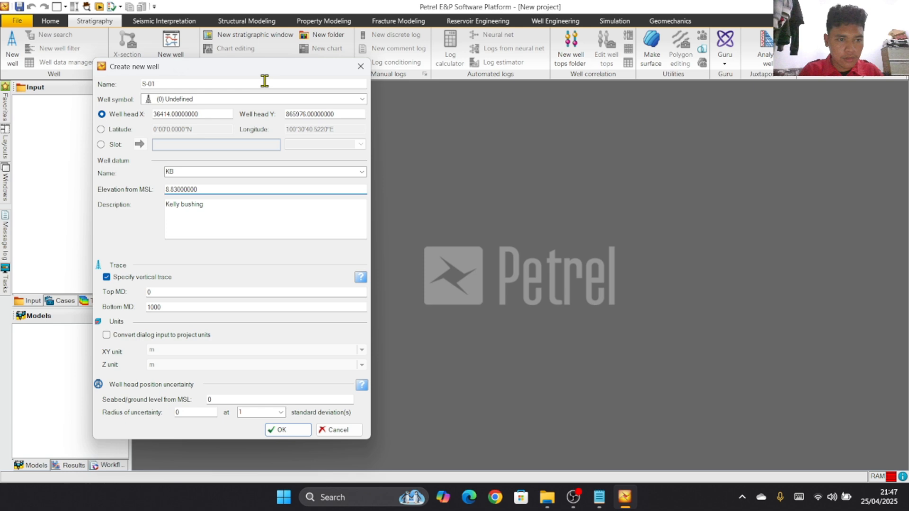
pyautogui.click(291, 431)
# Step: Import the S-01 file from the Las folder into the Wells folder as Well logs (ASCII), matched to the S-01 well trace
pyautogui.click(56, 101)
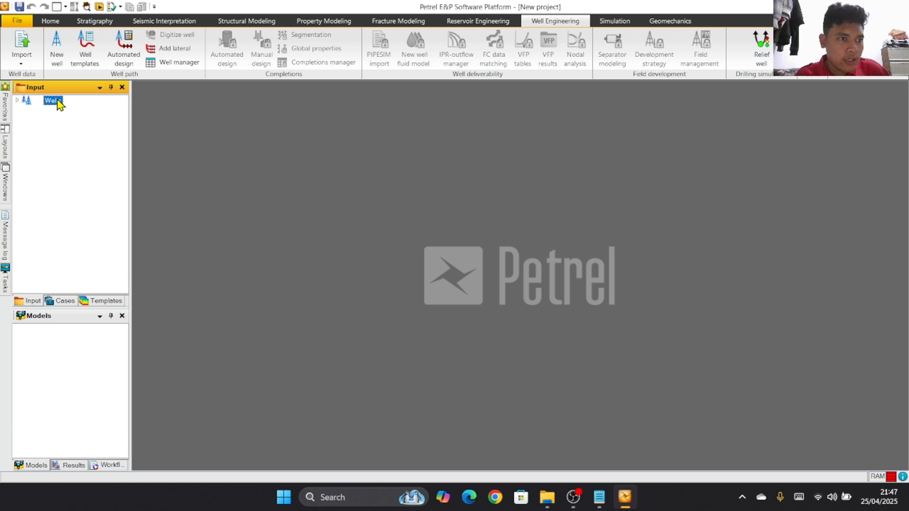
pyautogui.rightClick(59, 104)
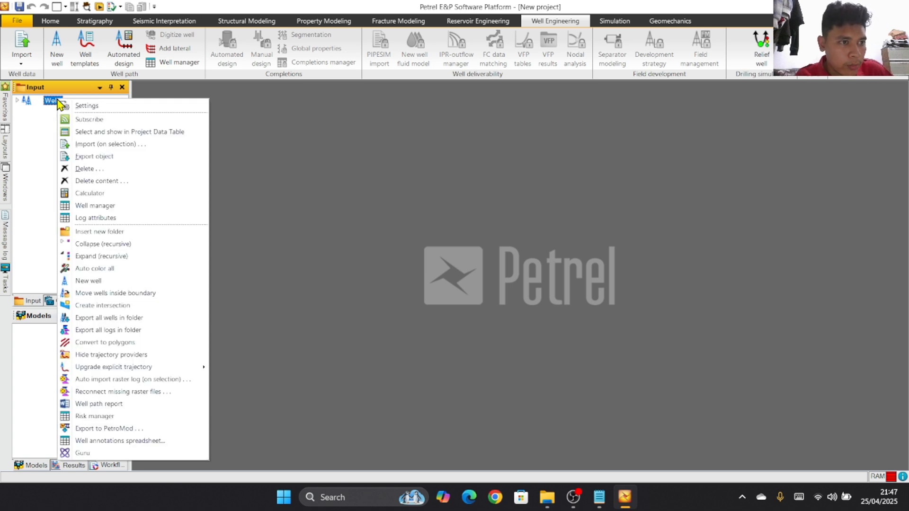
pyautogui.click(113, 144)
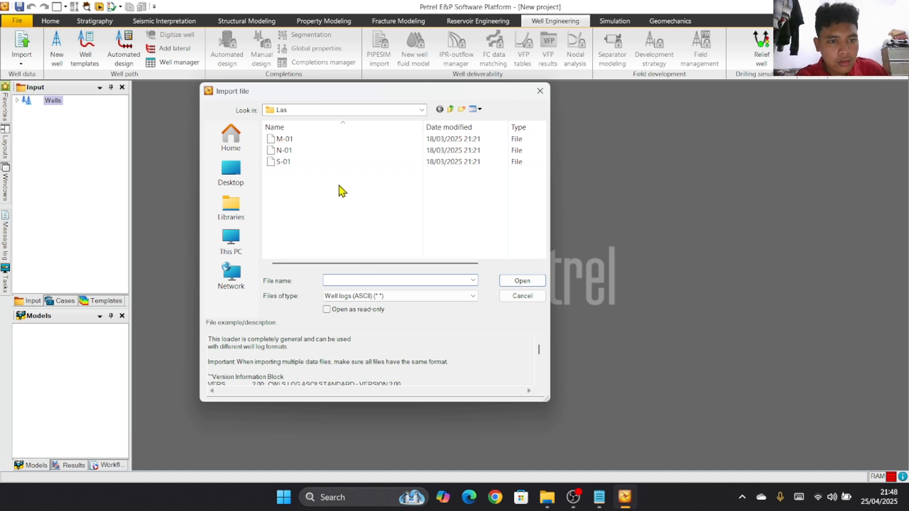
pyautogui.click(302, 163)
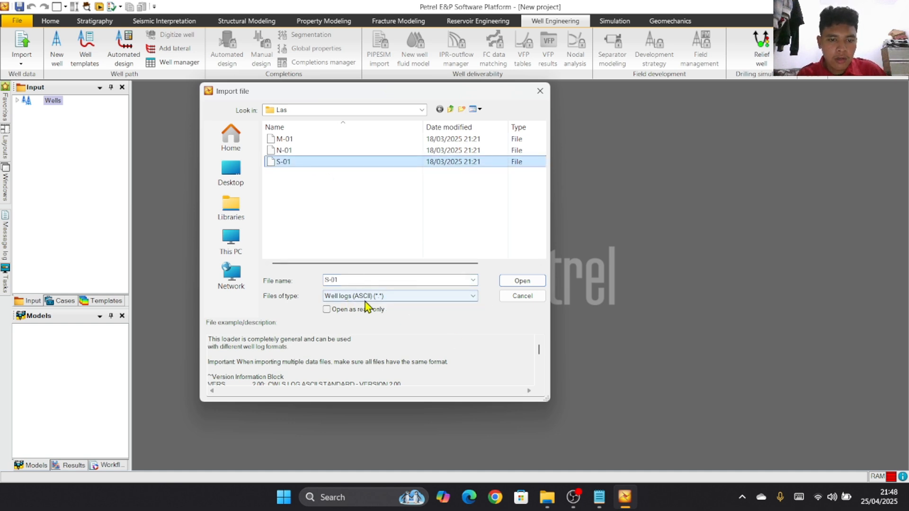
pyautogui.click(524, 282)
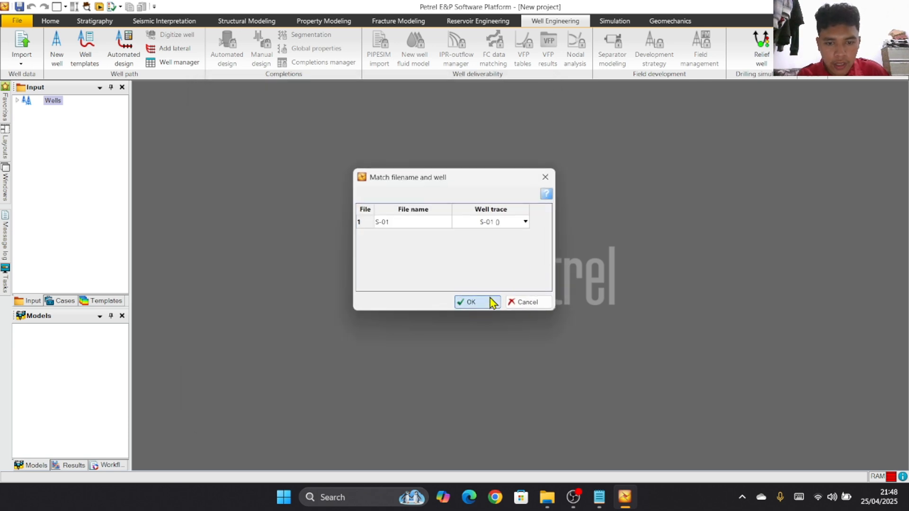
pyautogui.click(492, 301)
pyautogui.click(454, 377)
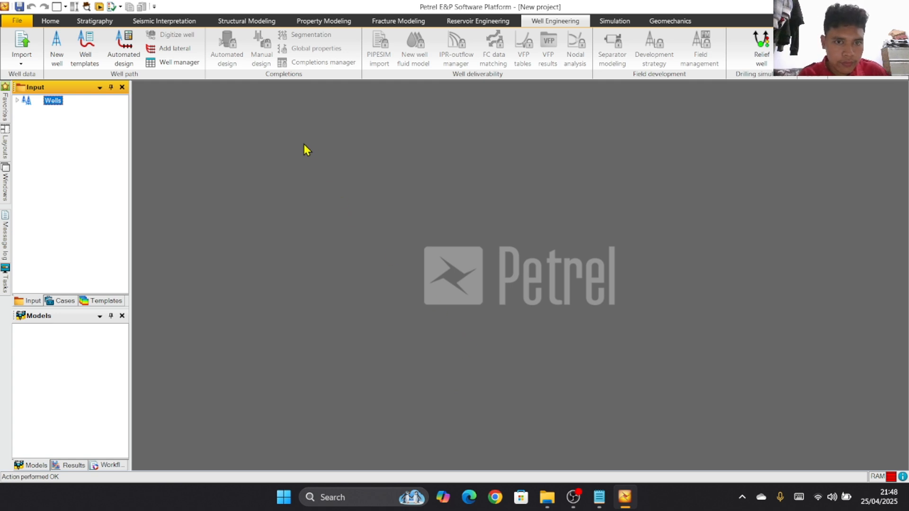
# Step: Expand the Wells folder and well S-01 to list its imported well logs
pyautogui.click(17, 100)
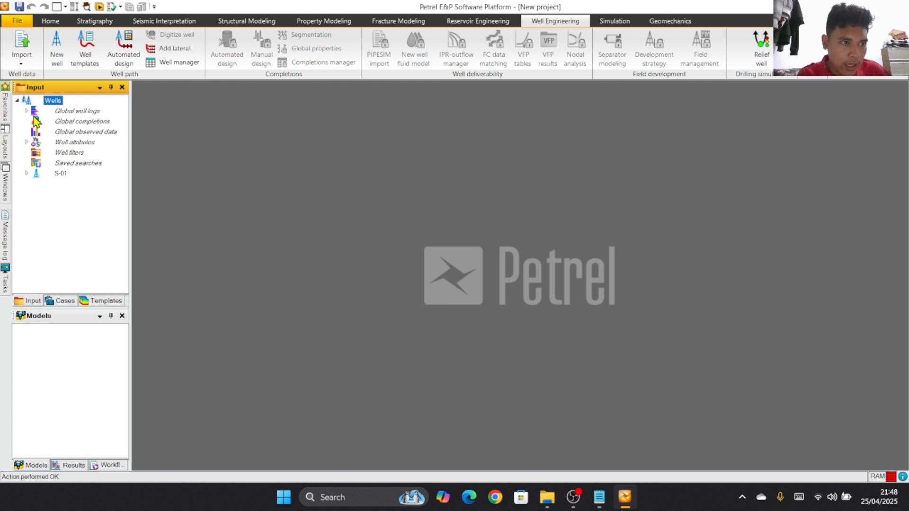
pyautogui.click(26, 174)
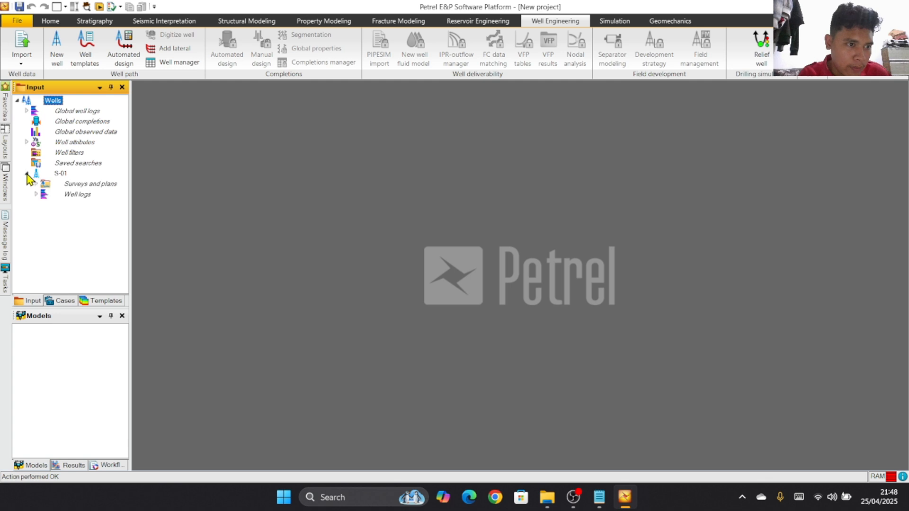
pyautogui.click(36, 195)
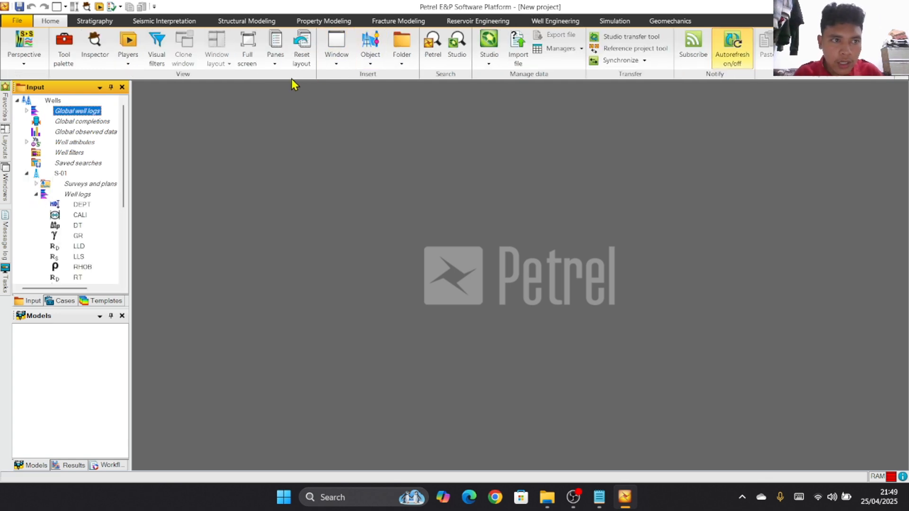
# Step: Create a well section window with new X-section 1 and Well section template 2, and display well S-01 with the global well logs
pyautogui.click(338, 62)
pyautogui.click(396, 326)
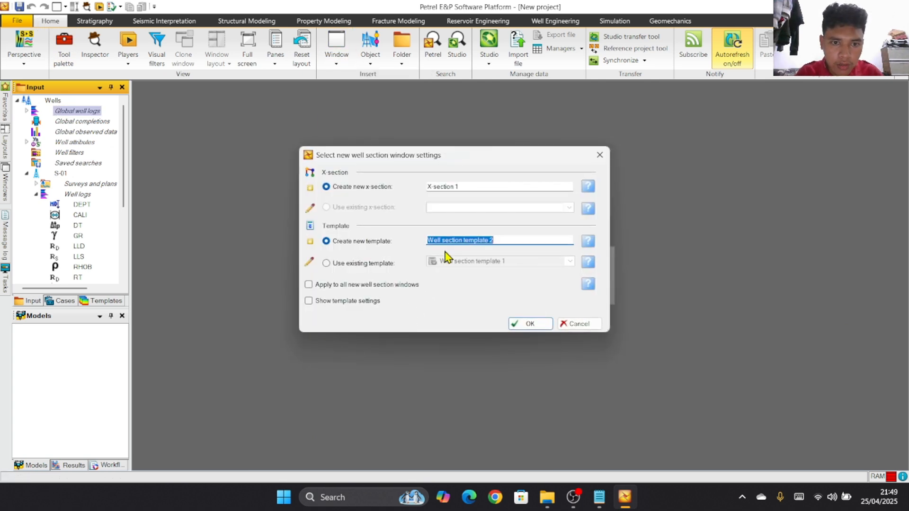
pyautogui.click(534, 241)
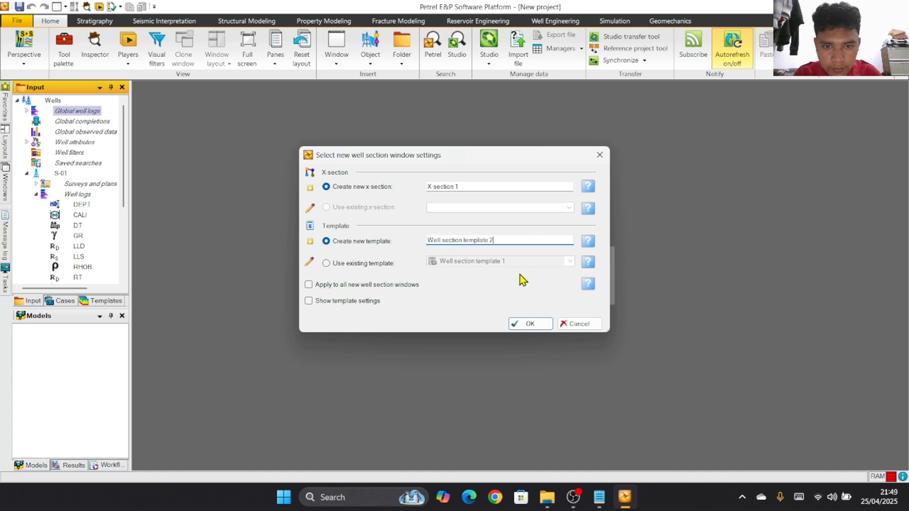
pyautogui.click(531, 325)
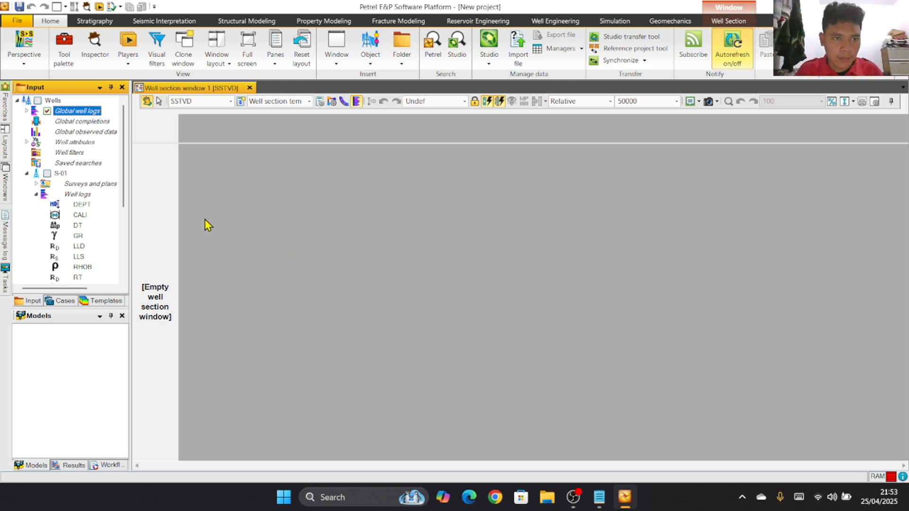
pyautogui.click(47, 173)
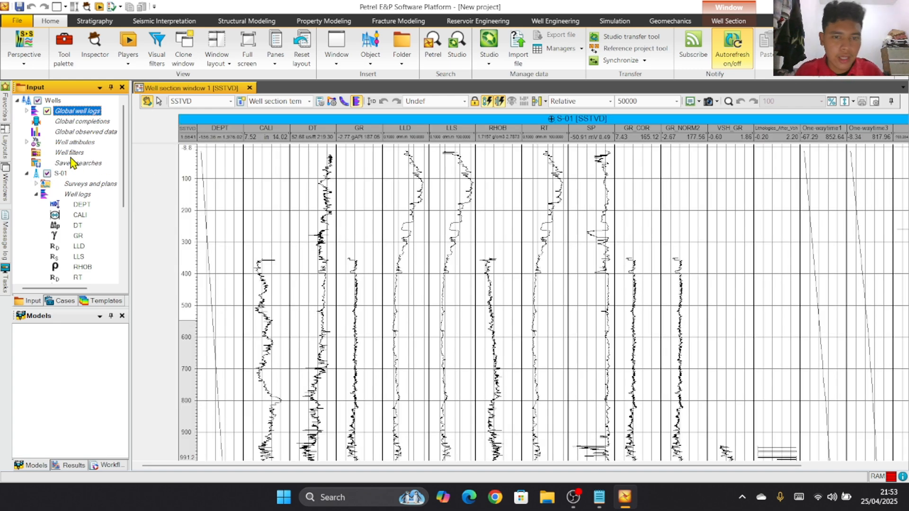
pyautogui.scroll(-2, 481, 293)
pyautogui.scroll(1, 474, 290)
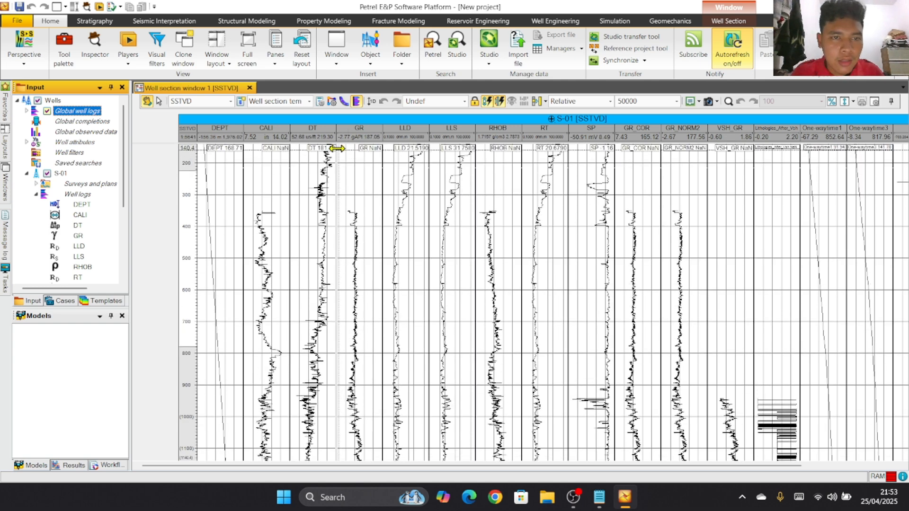
# Step: In the settings of Well section template 2, move the SP and GR logs into the CALI track and LLS into the LLD track
pyautogui.click(319, 101)
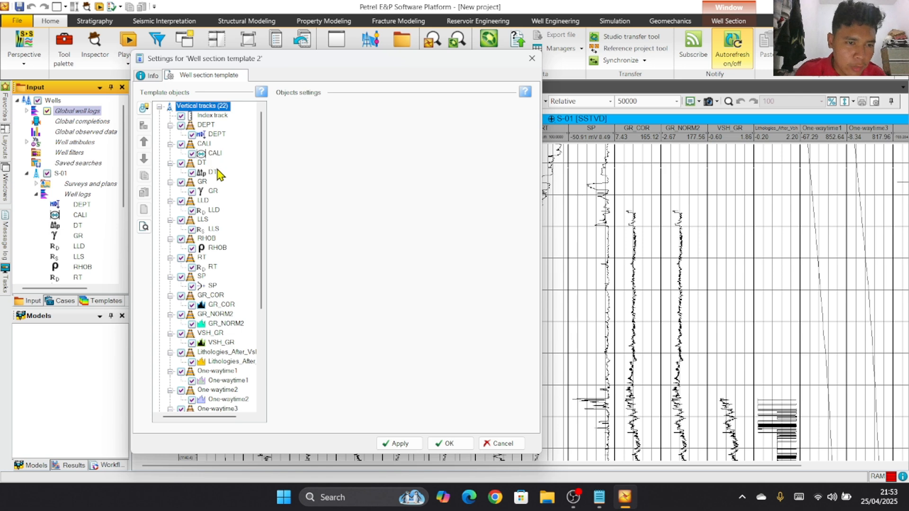
pyautogui.click(212, 268)
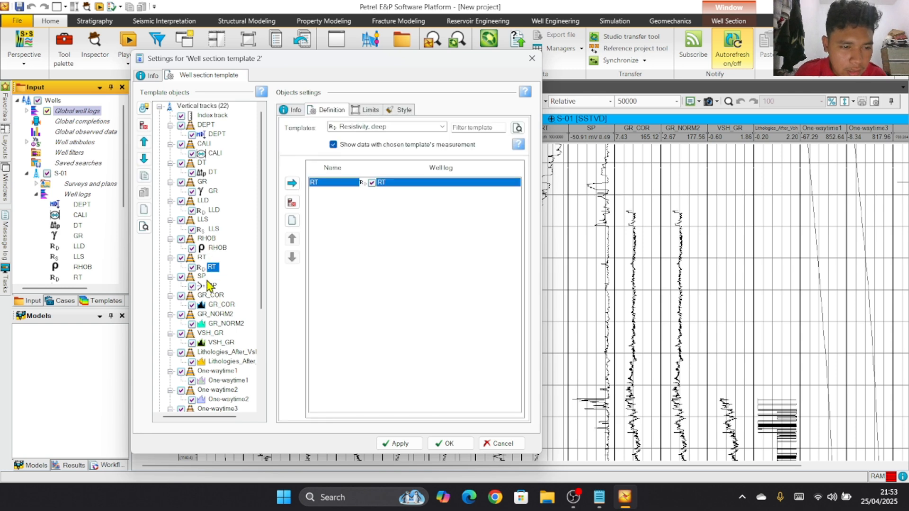
pyautogui.click(213, 287)
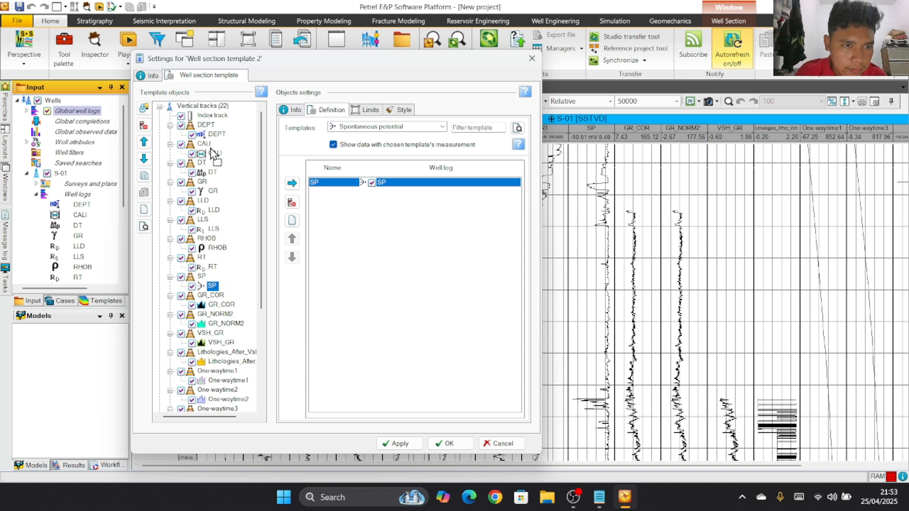
pyautogui.moveTo(212, 151); pyautogui.dragTo(213, 153)
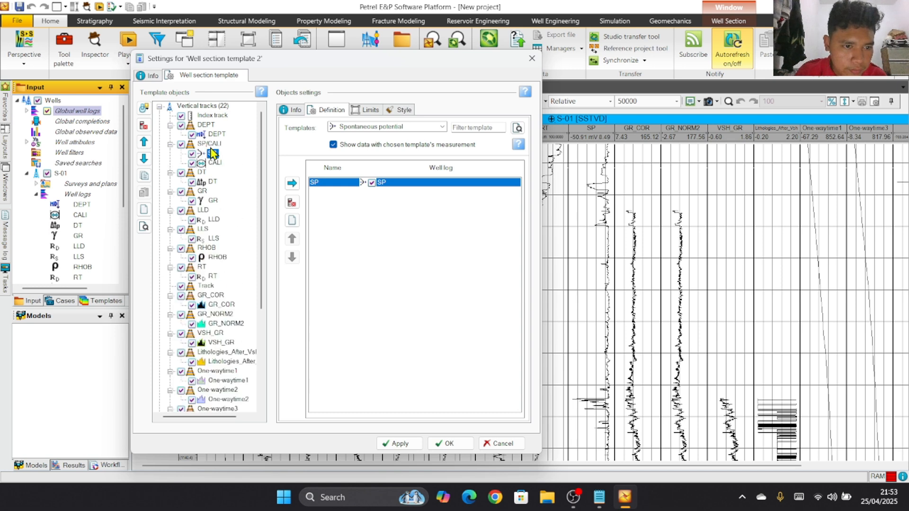
pyautogui.click(212, 201)
pyautogui.moveTo(212, 201); pyautogui.dragTo(216, 150)
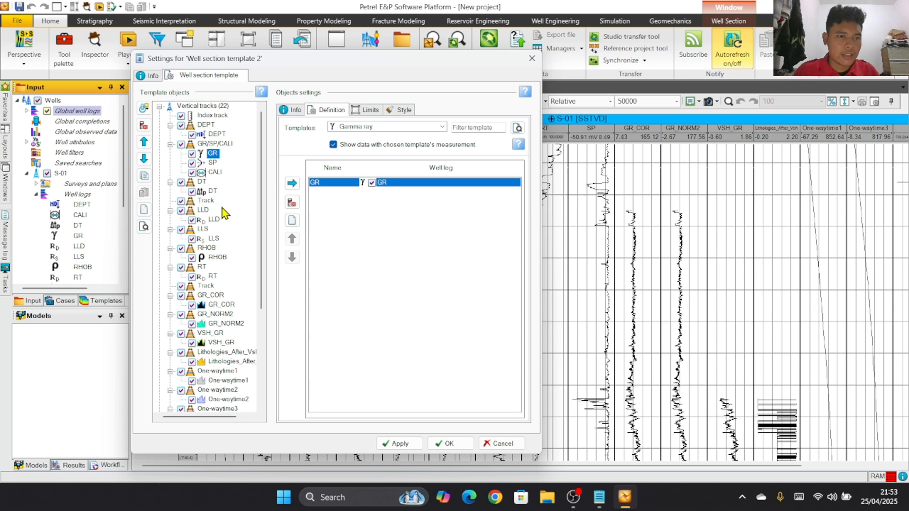
pyautogui.click(214, 240)
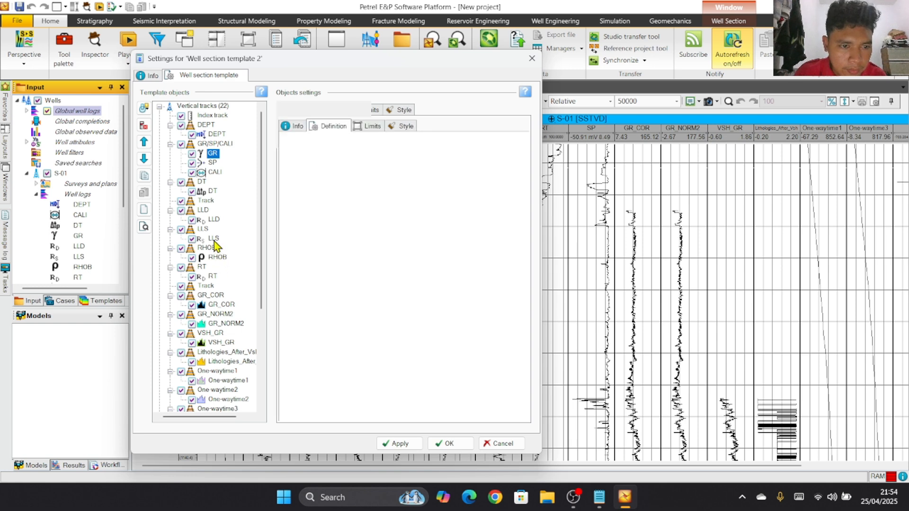
pyautogui.moveTo(216, 240); pyautogui.dragTo(216, 220)
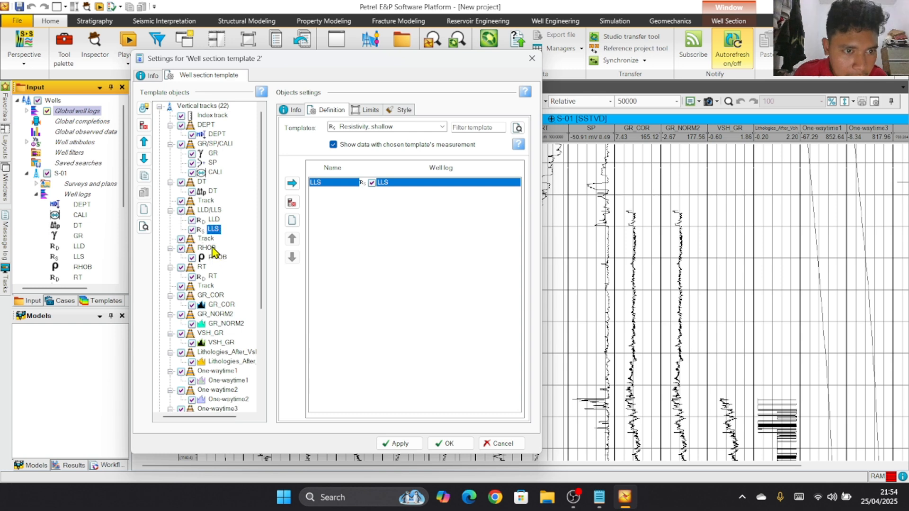
# Step: Look through the template's vertical tracks for the remaining logs that belong together with RHOB
pyautogui.scroll(-3, 228, 238)
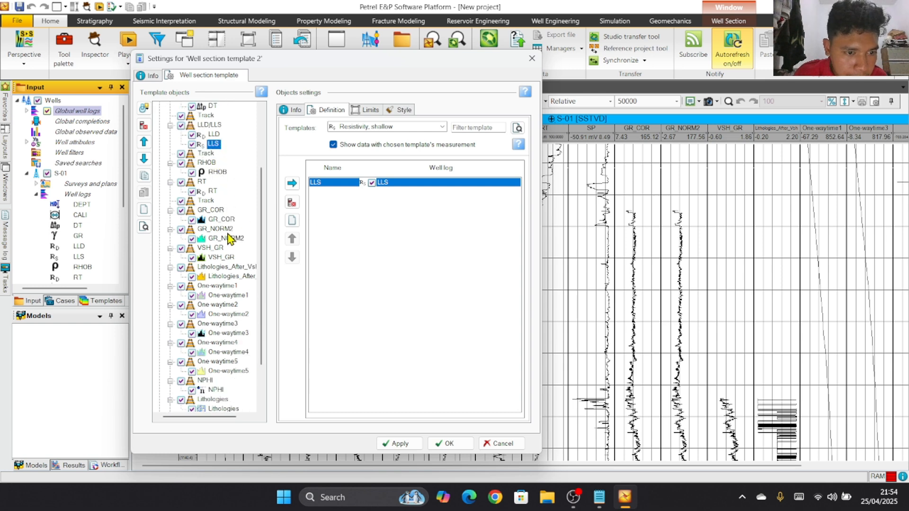
pyautogui.scroll(-2, 228, 238)
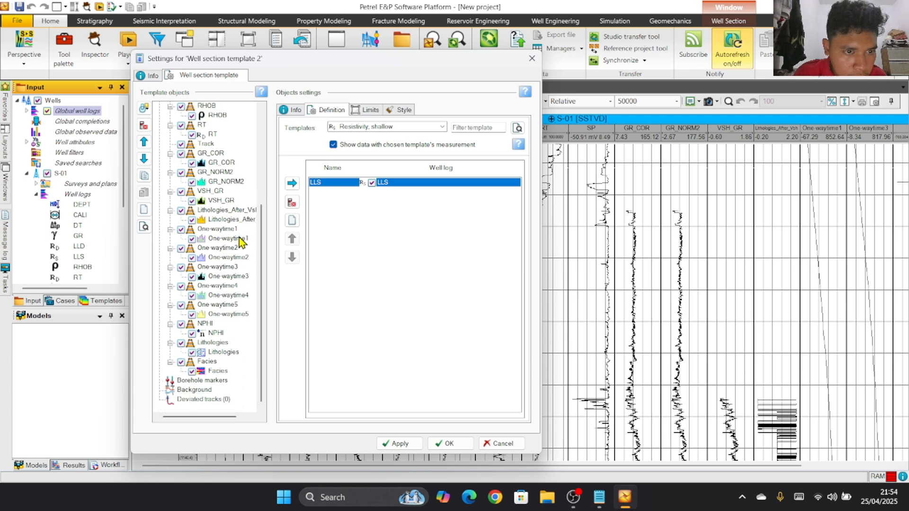
pyautogui.scroll(1, 212, 226)
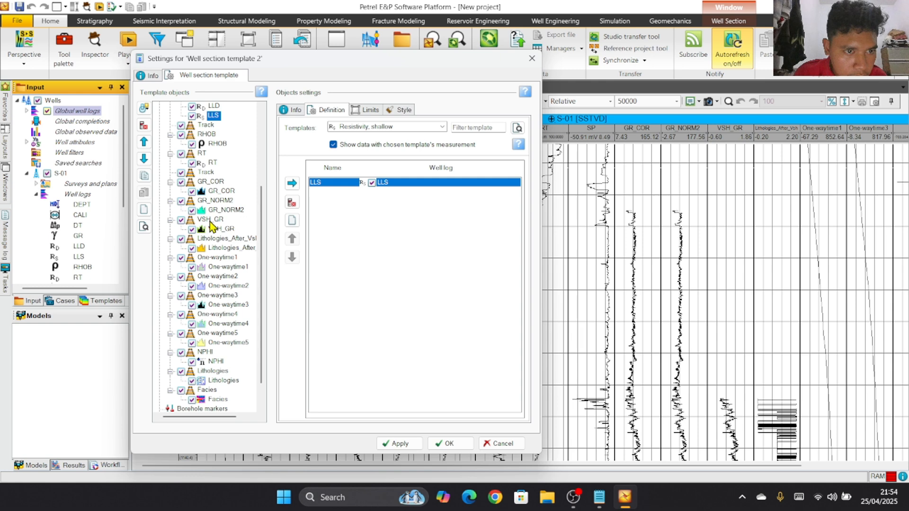
pyautogui.scroll(4, 212, 222)
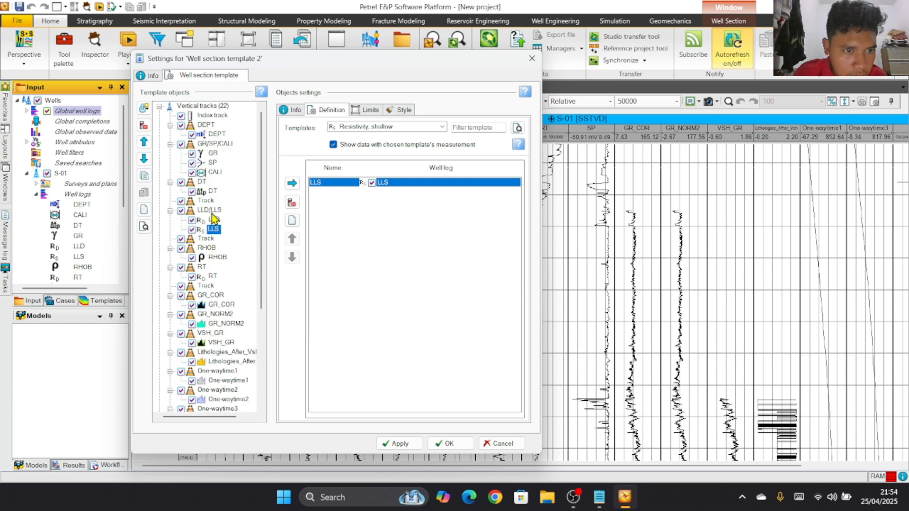
pyautogui.scroll(-2, 227, 199)
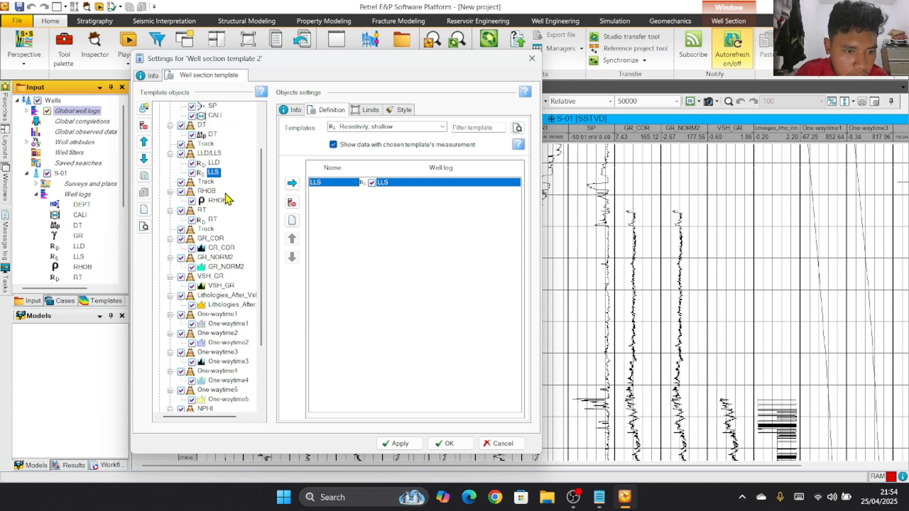
pyautogui.scroll(-3, 227, 199)
pyautogui.scroll(1, 228, 198)
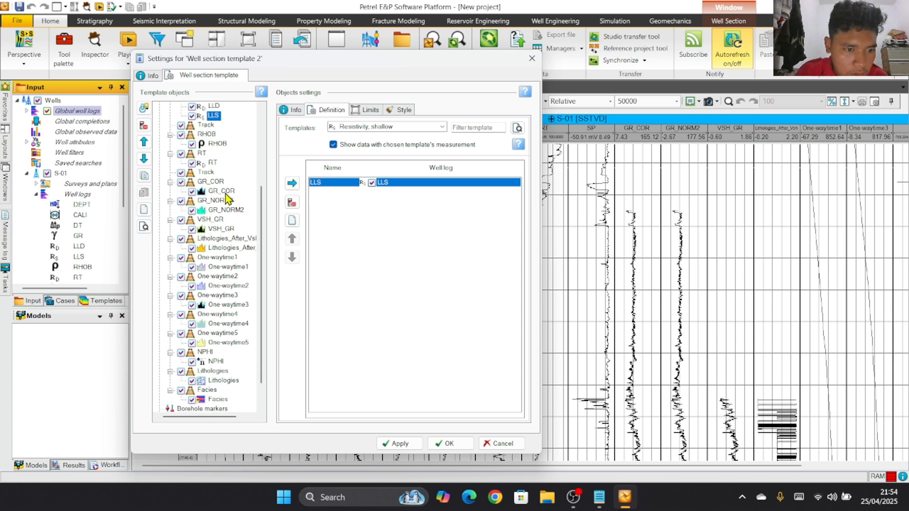
pyautogui.scroll(4, 225, 194)
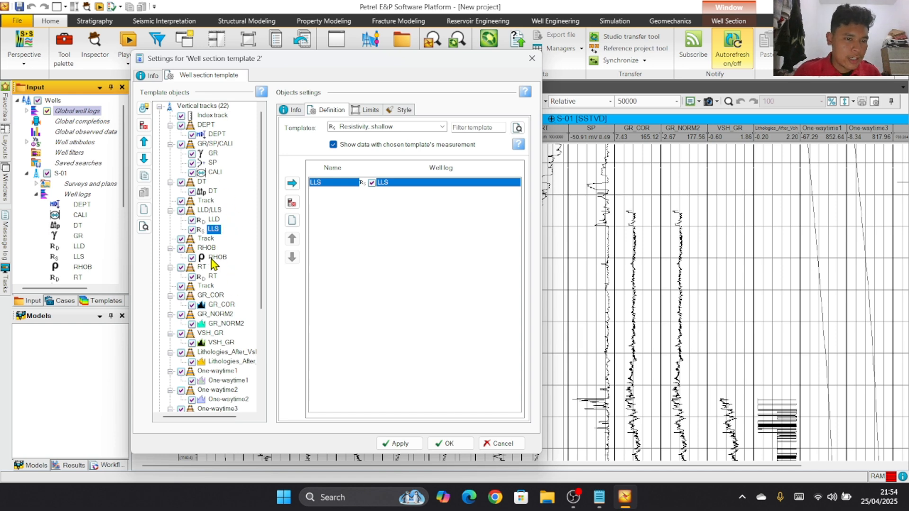
pyautogui.scroll(-3, 239, 246)
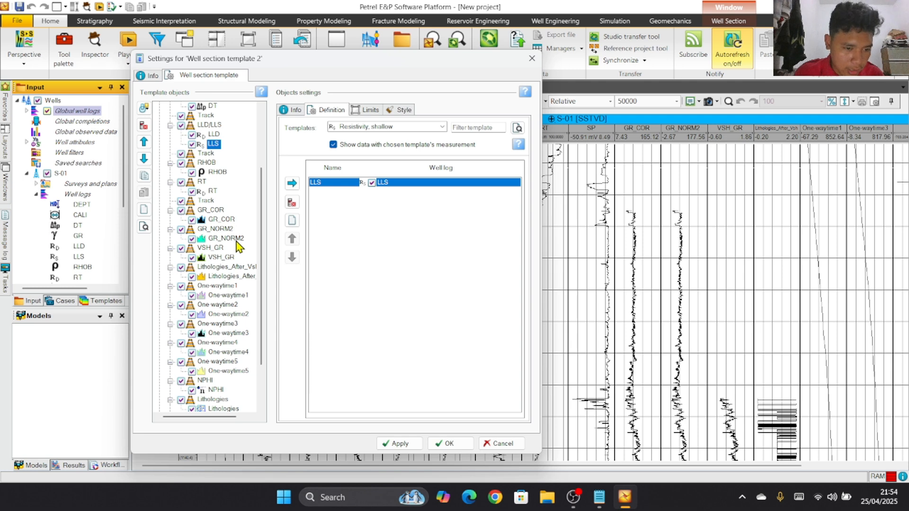
pyautogui.scroll(3, 218, 343)
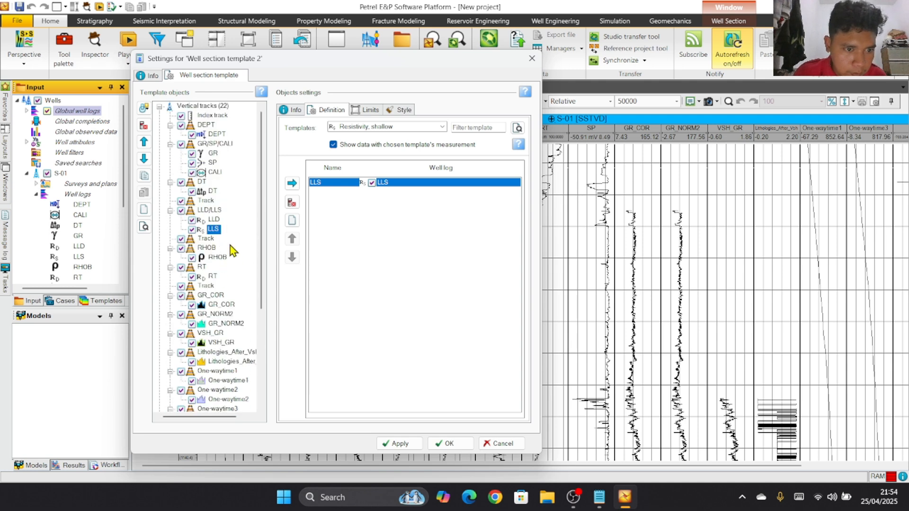
# Step: Move the DT and NPHI logs into the RHOB track and apply the template changes
pyautogui.click(213, 191)
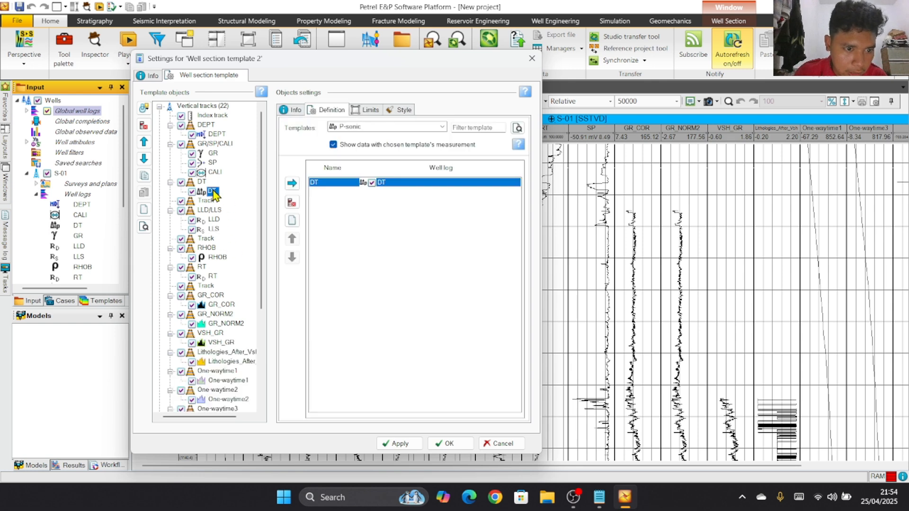
pyautogui.moveTo(214, 194); pyautogui.dragTo(223, 260)
pyautogui.scroll(-4, 223, 260)
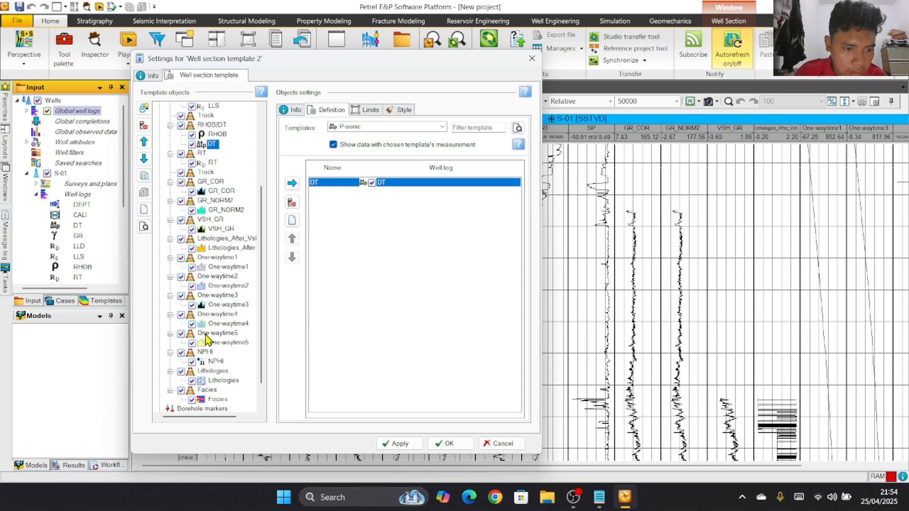
pyautogui.click(216, 362)
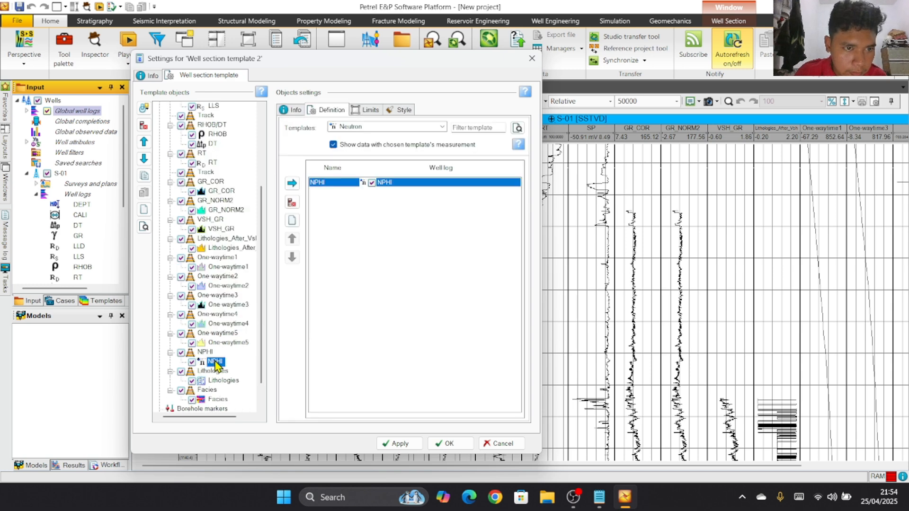
pyautogui.moveTo(215, 365); pyautogui.dragTo(212, 142)
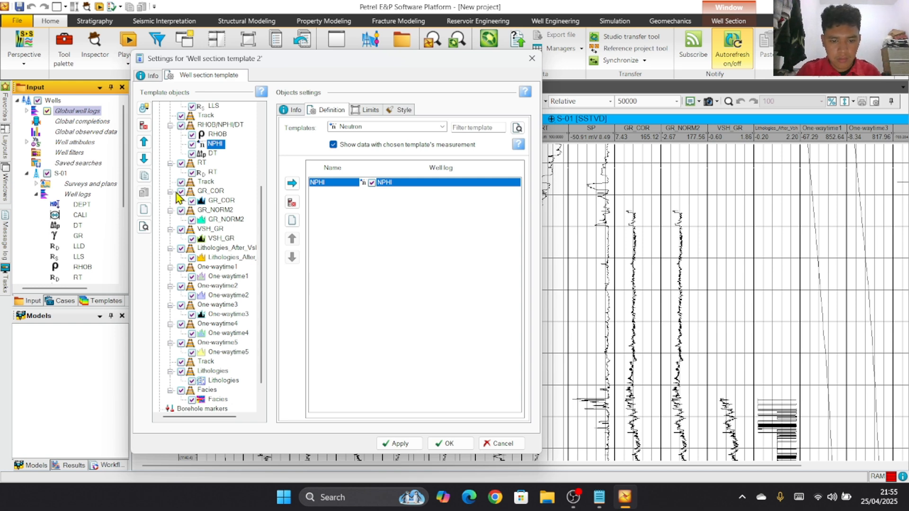
pyautogui.click(401, 444)
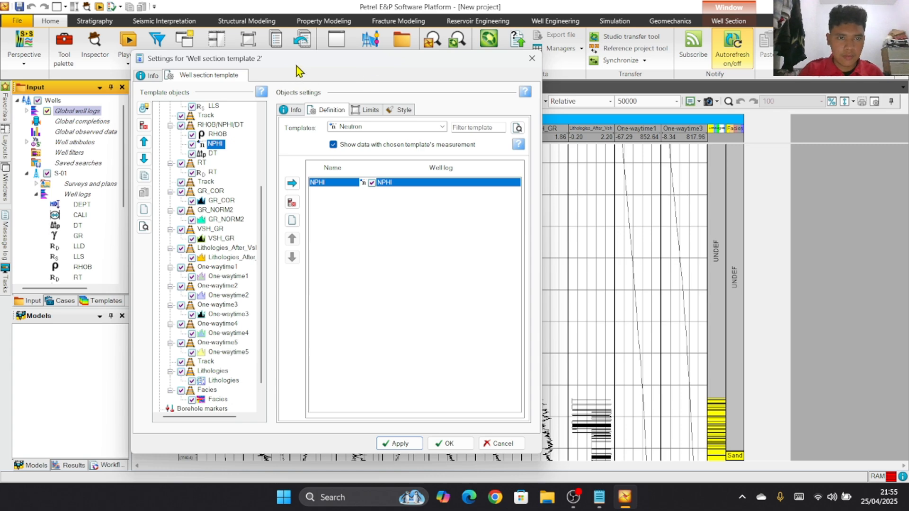
# Step: Hide the RT track, the empty track below it, GR_COR, GR_NORM2, VSH_GR, Lithologies_After_Vsh, One-waytime1 to One-waytime5 and Lithologies in the template
pyautogui.moveTo(295, 64); pyautogui.dragTo(398, 66)
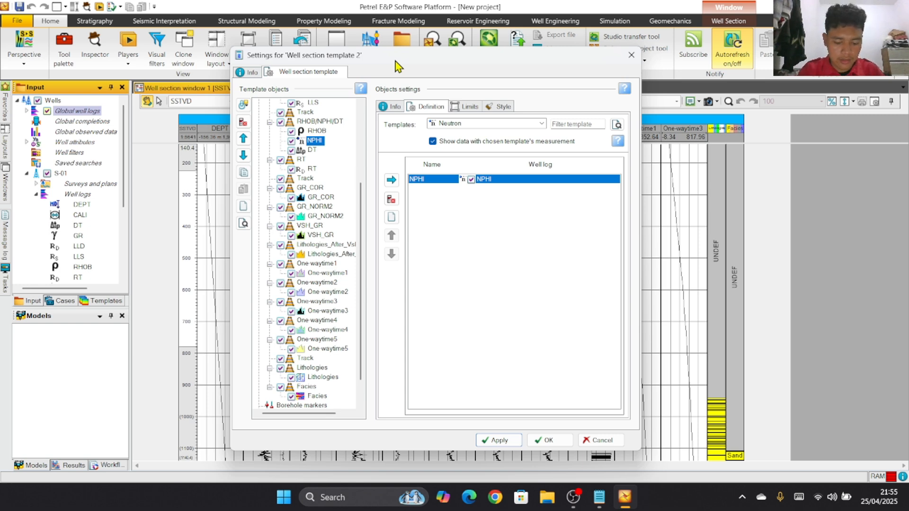
pyautogui.click(281, 161)
pyautogui.click(280, 179)
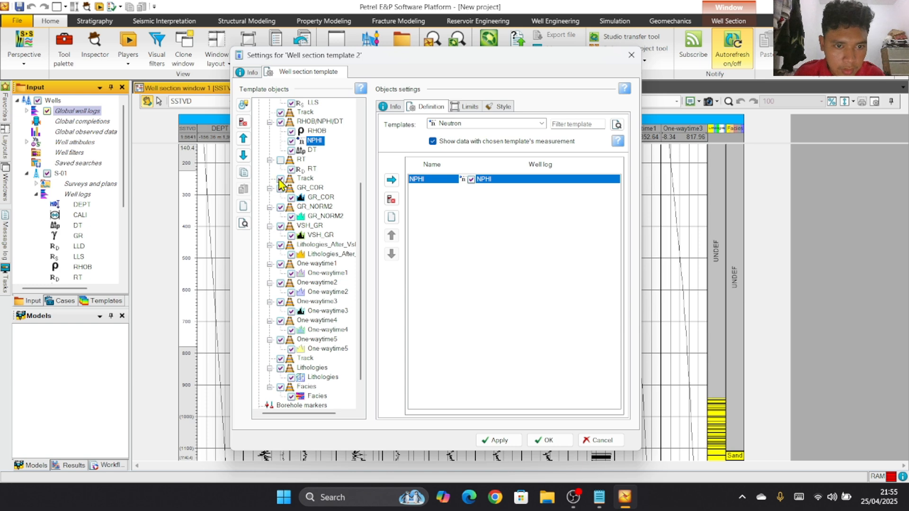
pyautogui.click(280, 188)
pyautogui.click(280, 208)
pyautogui.click(280, 226)
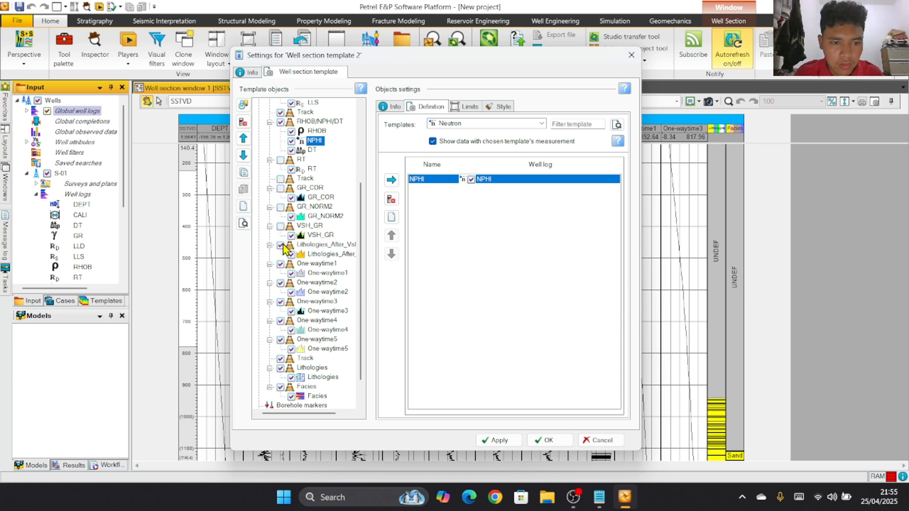
pyautogui.click(280, 245)
pyautogui.click(282, 264)
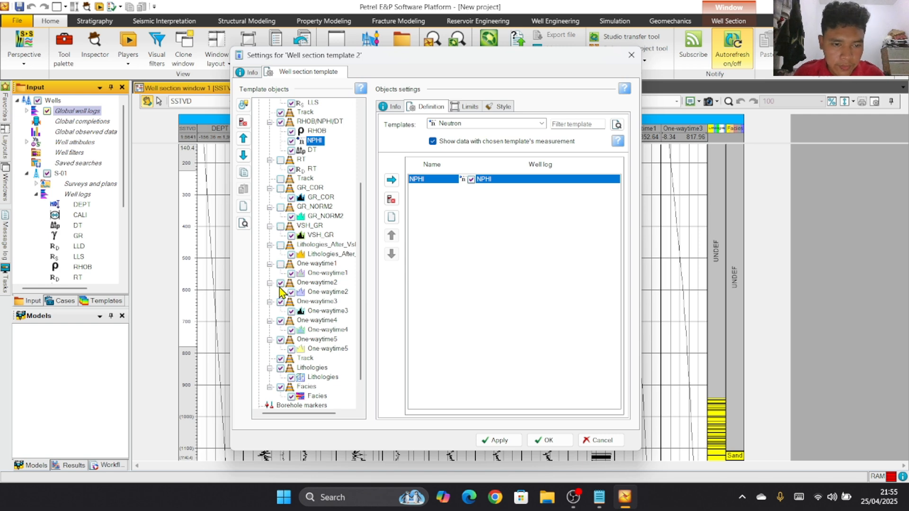
pyautogui.click(281, 284)
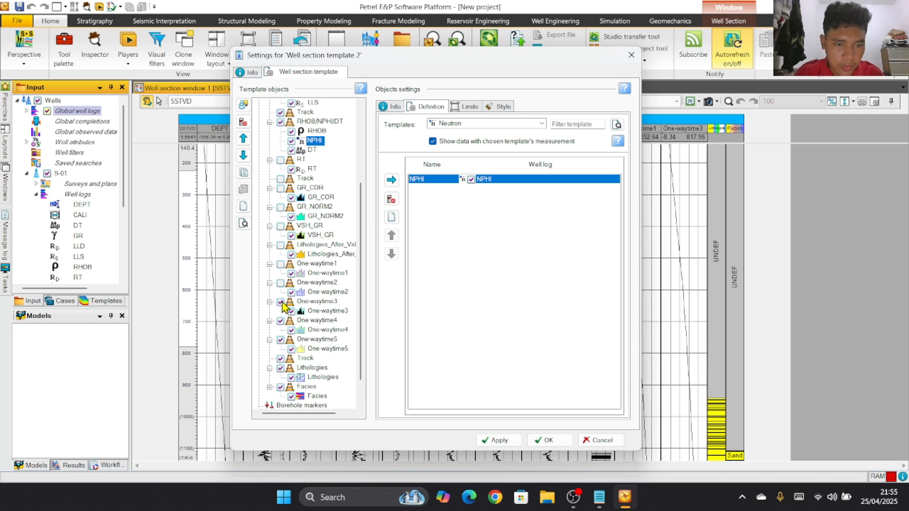
pyautogui.click(281, 302)
pyautogui.click(281, 321)
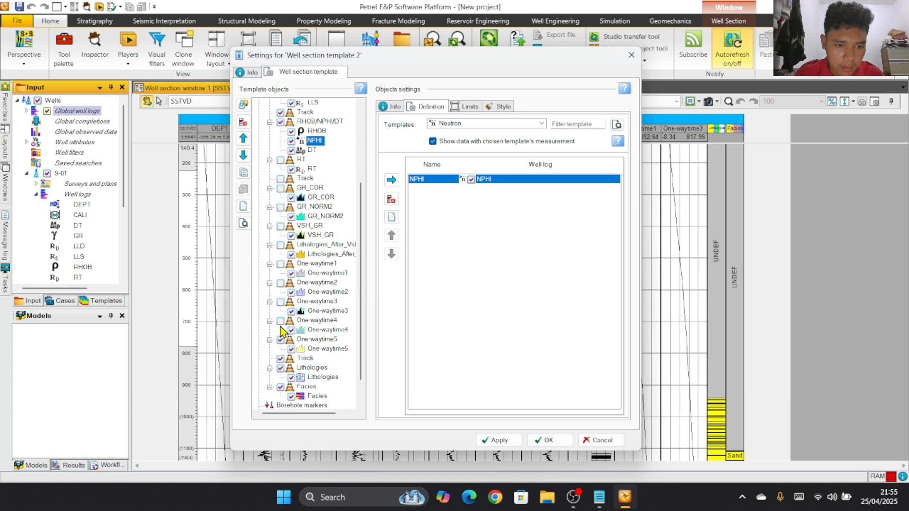
pyautogui.click(280, 340)
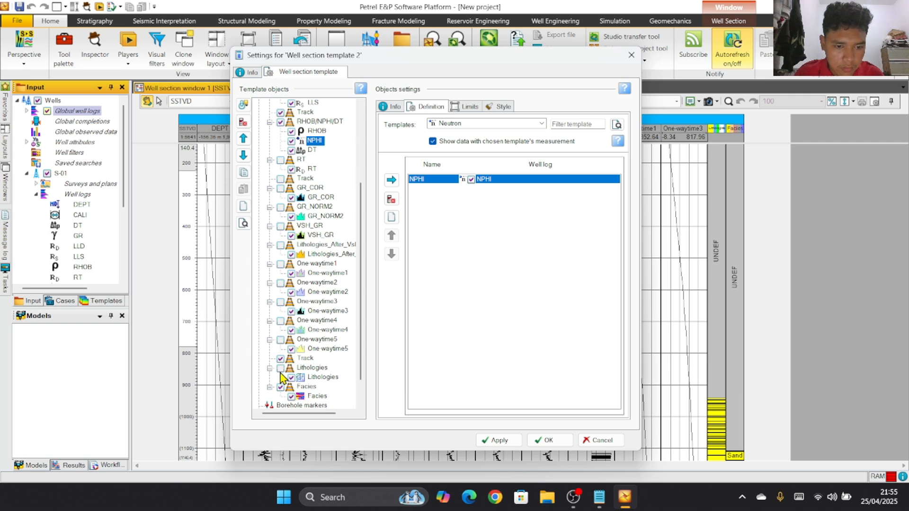
# Step: Hide the DEPT track and the two empty tracks below GR/SP/CALI, and apply the template changes
pyautogui.scroll(3, 300, 285)
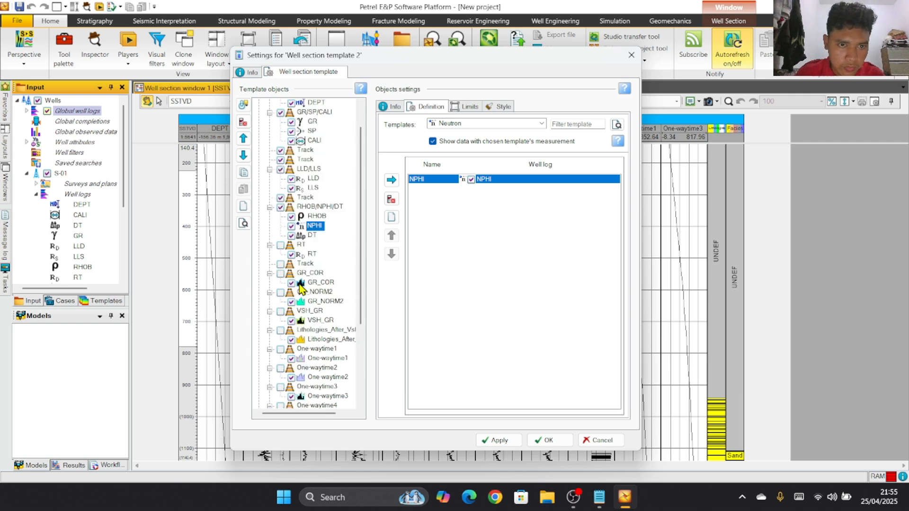
pyautogui.scroll(1, 301, 286)
pyautogui.click(281, 178)
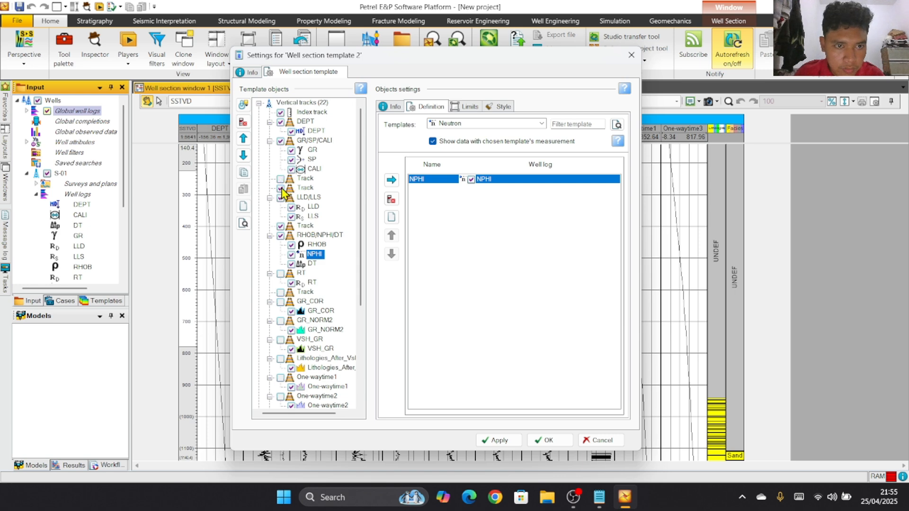
pyautogui.click(281, 188)
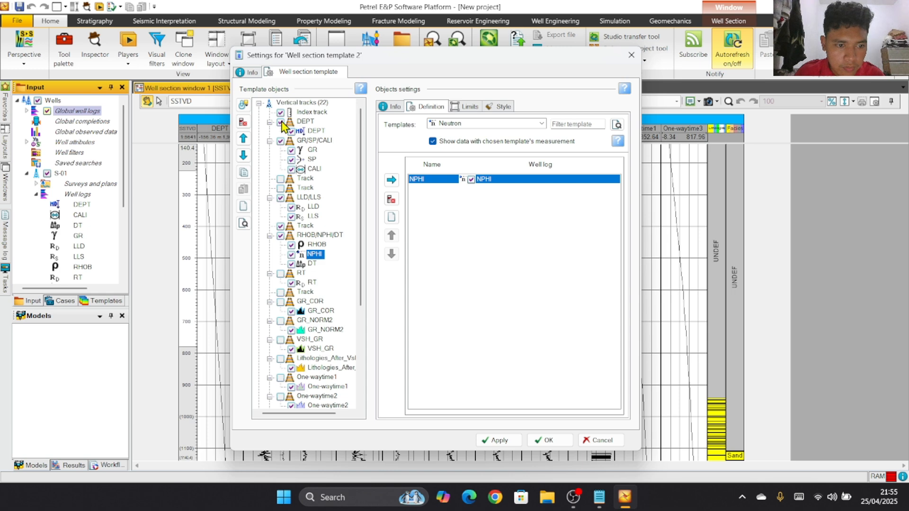
pyautogui.scroll(-5, 321, 158)
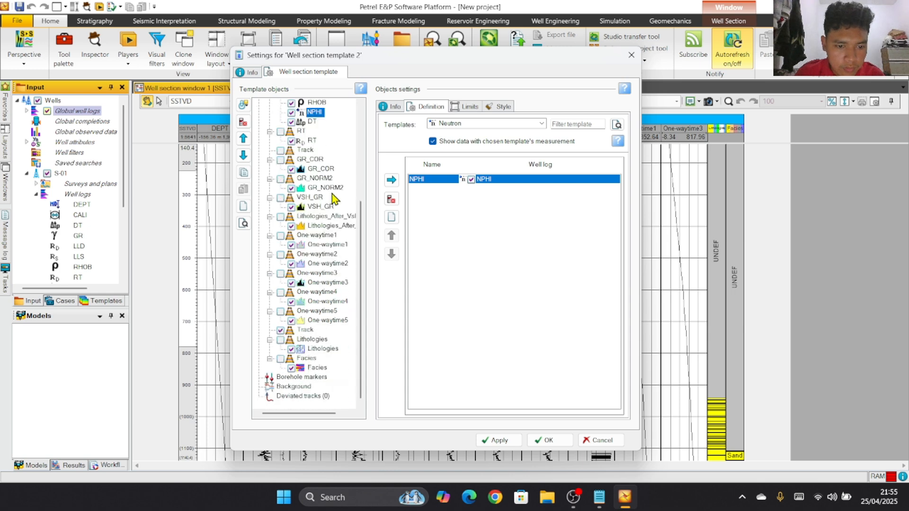
pyautogui.click(505, 442)
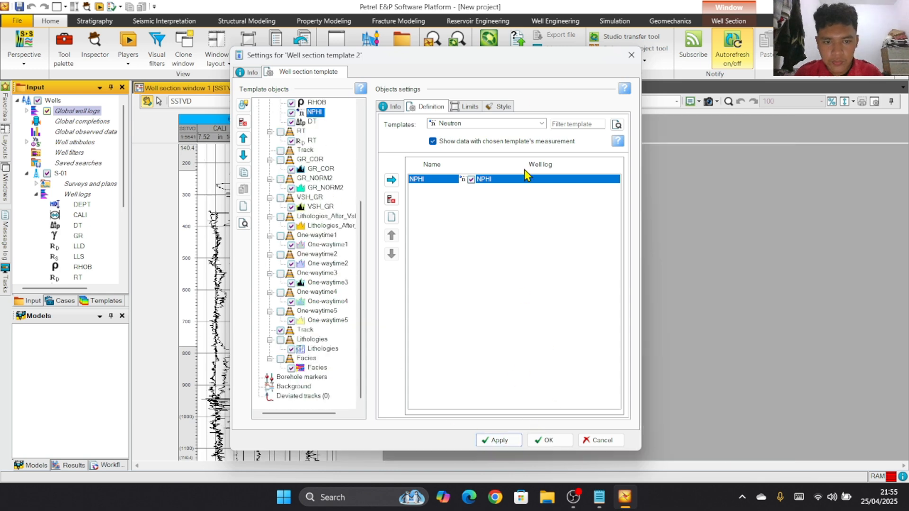
# Step: Limit the GR log's display range to a minimum of 0 and a maximum of 150, and apply it
pyautogui.moveTo(521, 56); pyautogui.dragTo(656, 66)
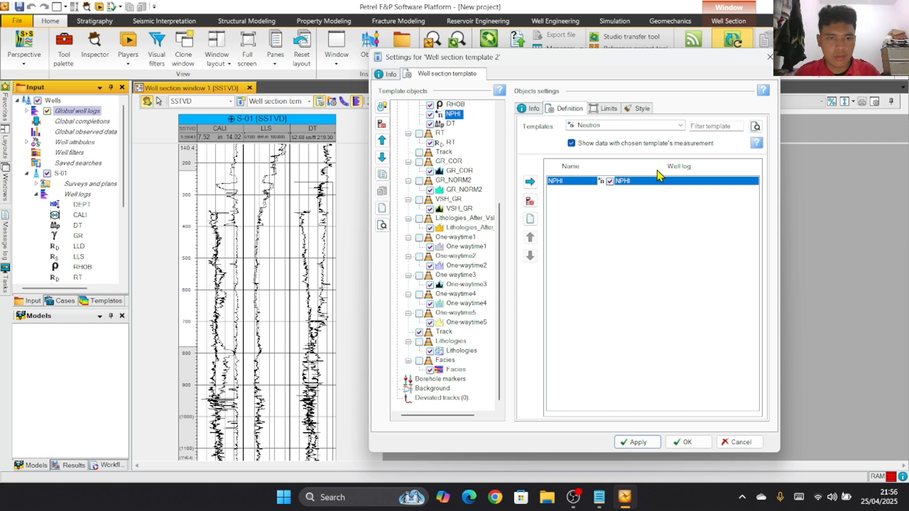
pyautogui.scroll(5, 479, 189)
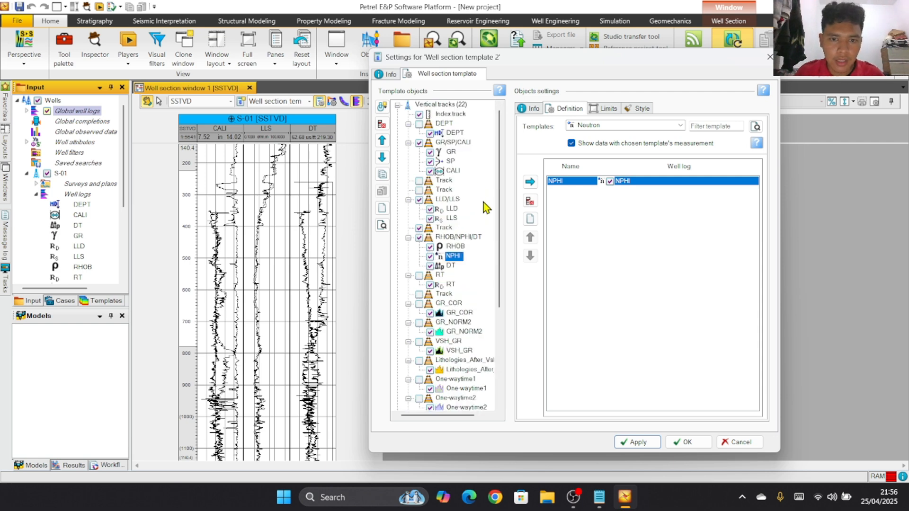
pyautogui.click(454, 152)
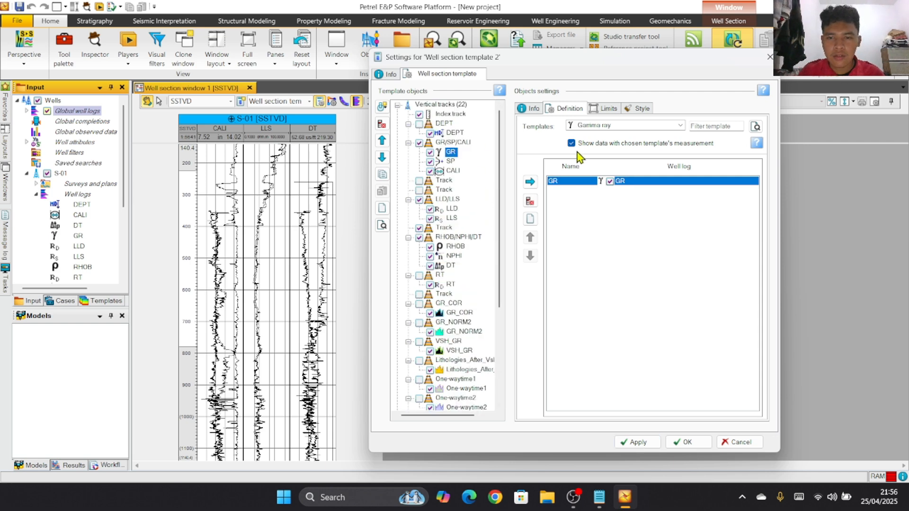
pyautogui.click(609, 110)
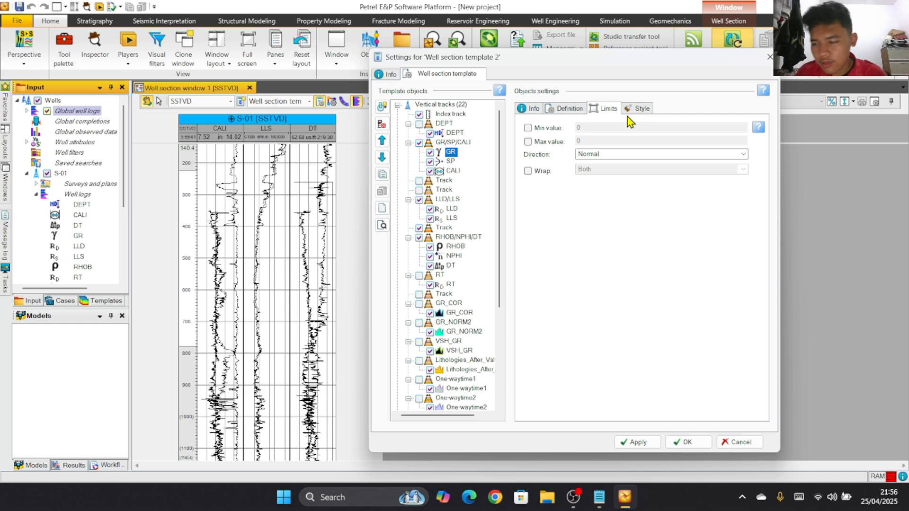
pyautogui.click(528, 128)
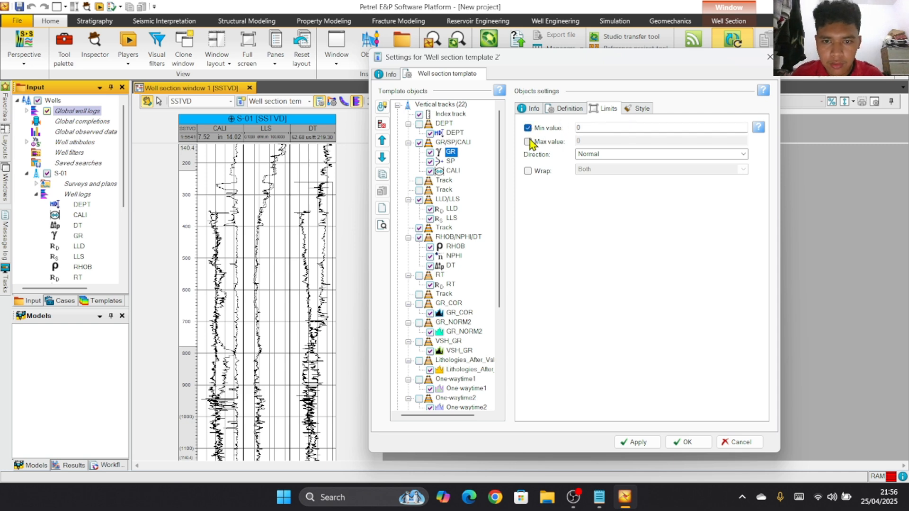
pyautogui.click(528, 142)
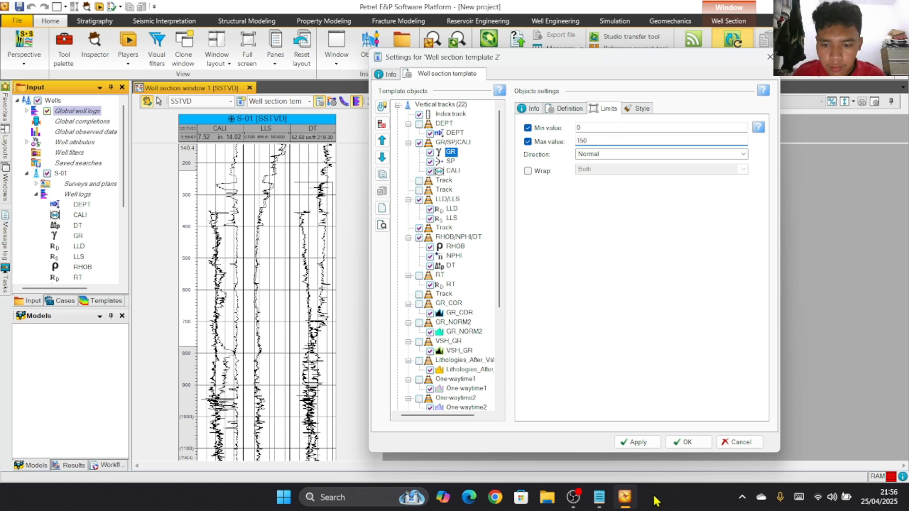
pyautogui.click(637, 442)
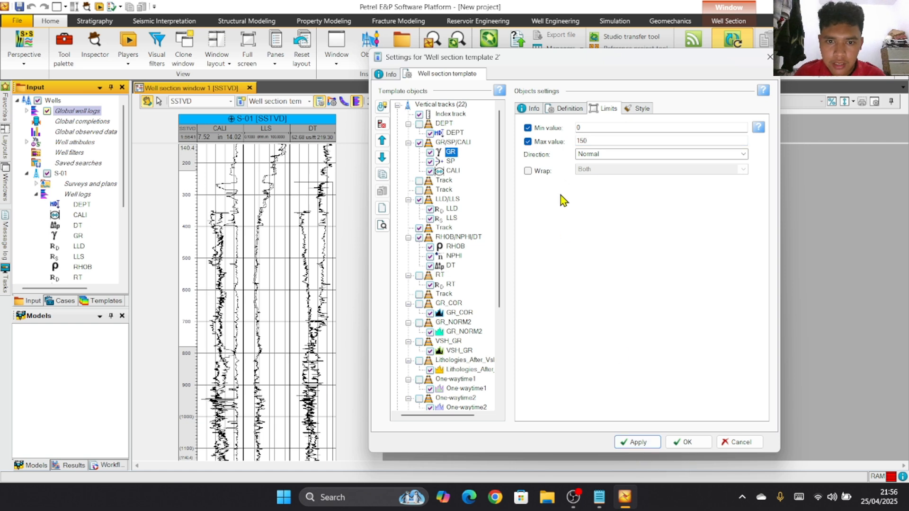
# Step: Style the GR log's line with a selected red colour and line width 2, and apply it
pyautogui.click(641, 109)
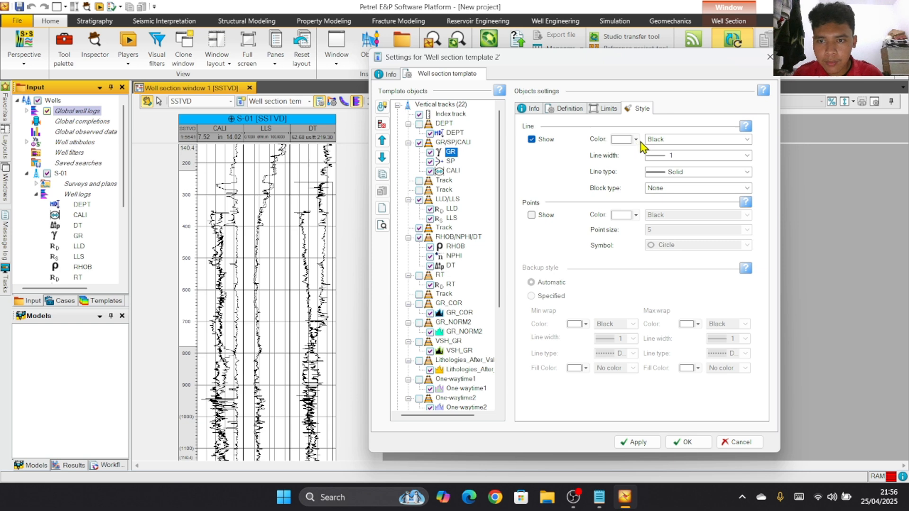
pyautogui.click(677, 146)
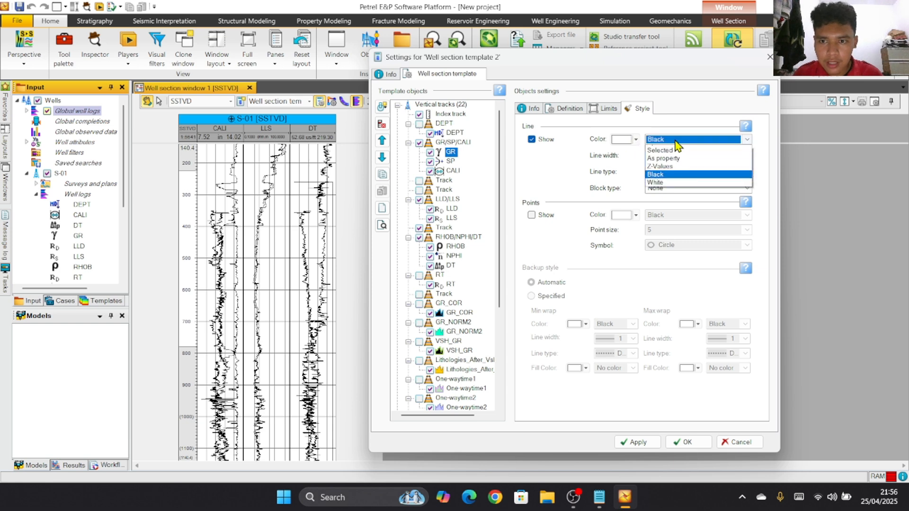
pyautogui.click(680, 154)
pyautogui.click(637, 139)
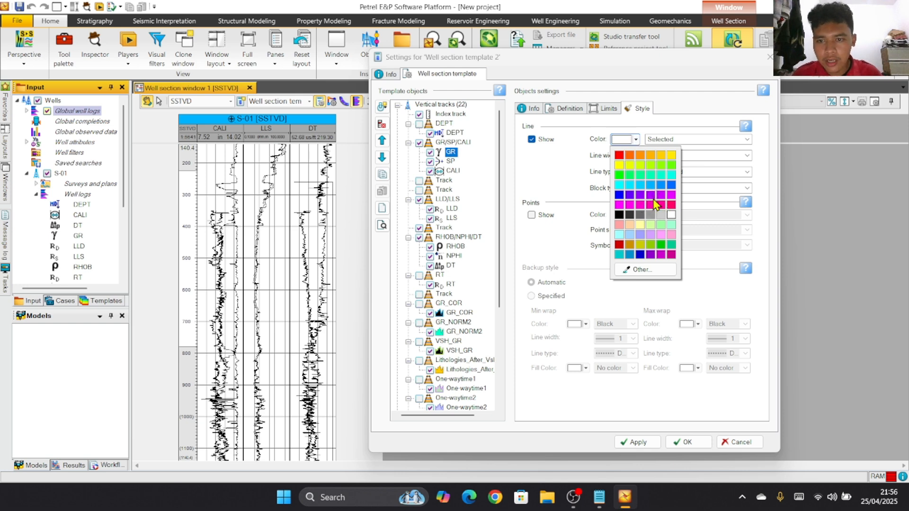
pyautogui.click(621, 156)
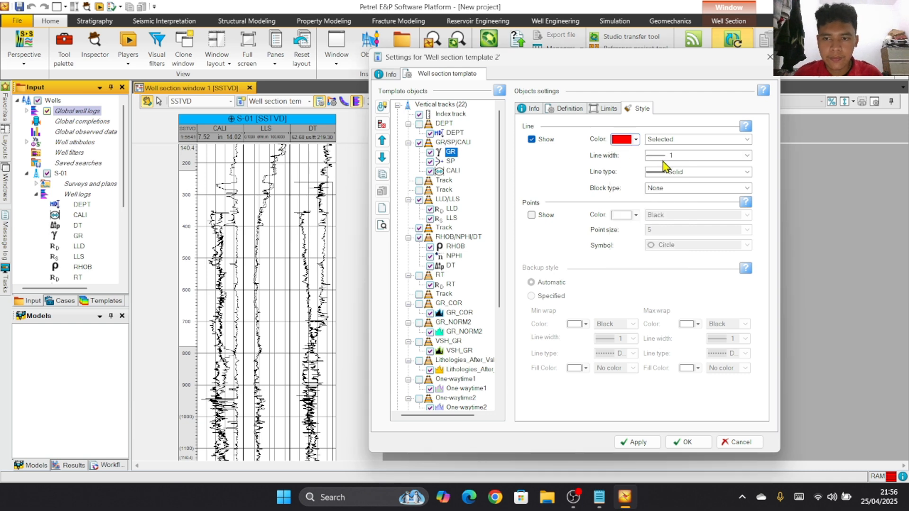
pyautogui.click(746, 157)
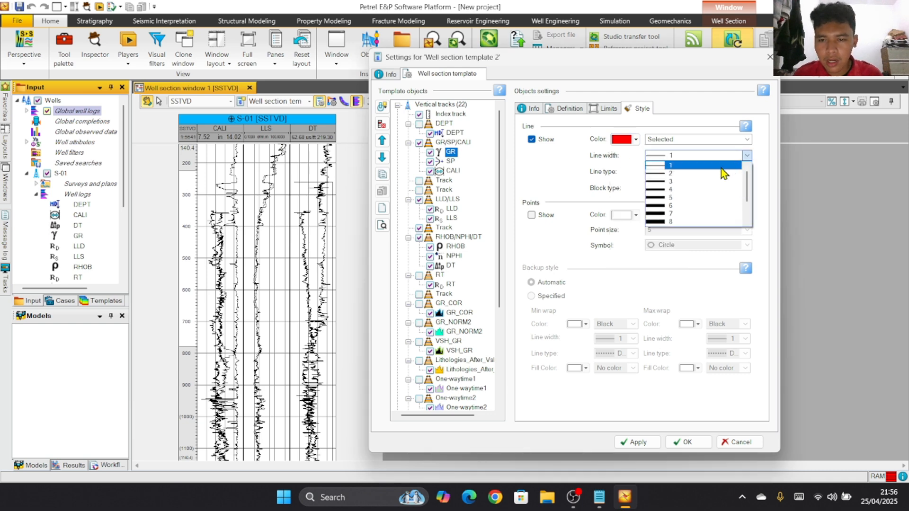
pyautogui.click(719, 174)
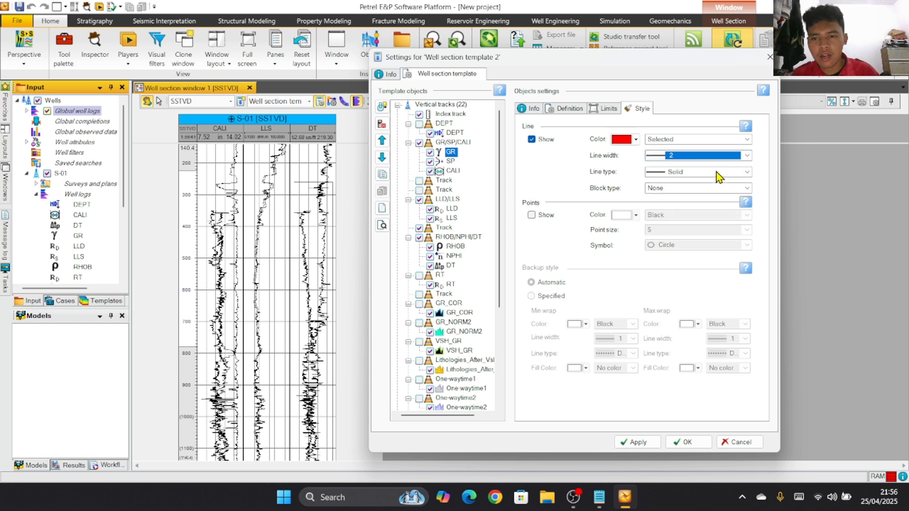
pyautogui.click(655, 445)
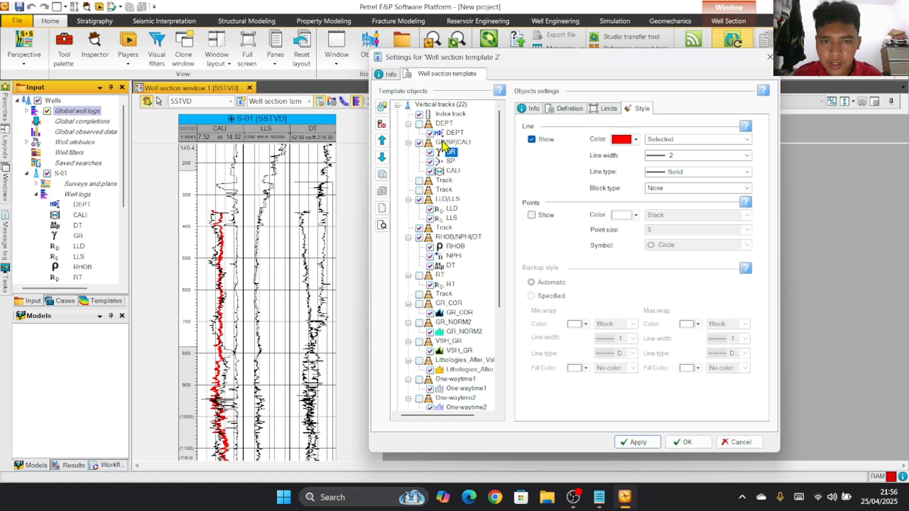
# Step: Limit the SP log's display range to a minimum of -20 and a maximum of 40, and apply it
pyautogui.click(451, 162)
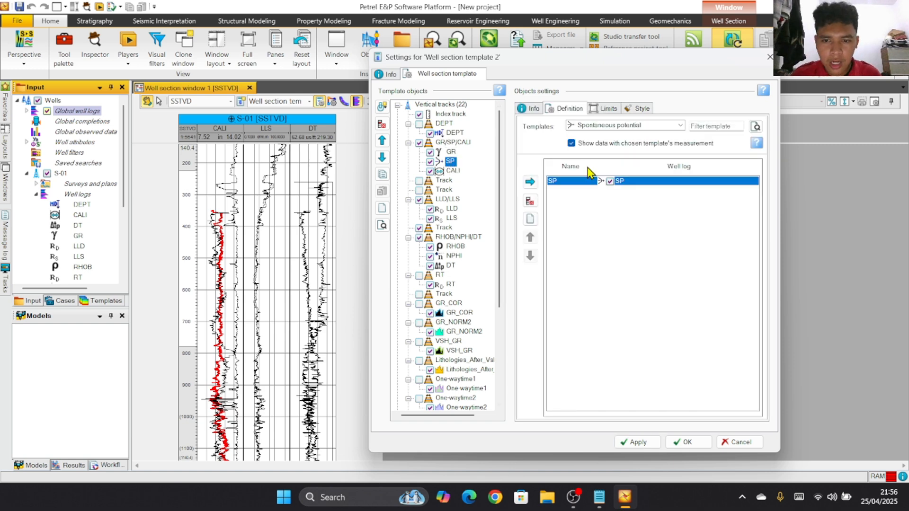
pyautogui.click(602, 109)
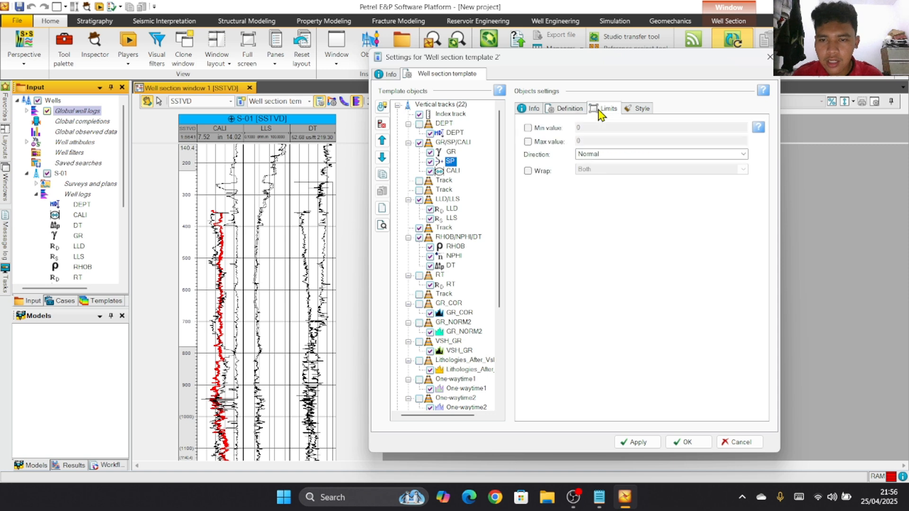
pyautogui.click(533, 129)
pyautogui.click(528, 142)
pyautogui.click(575, 127)
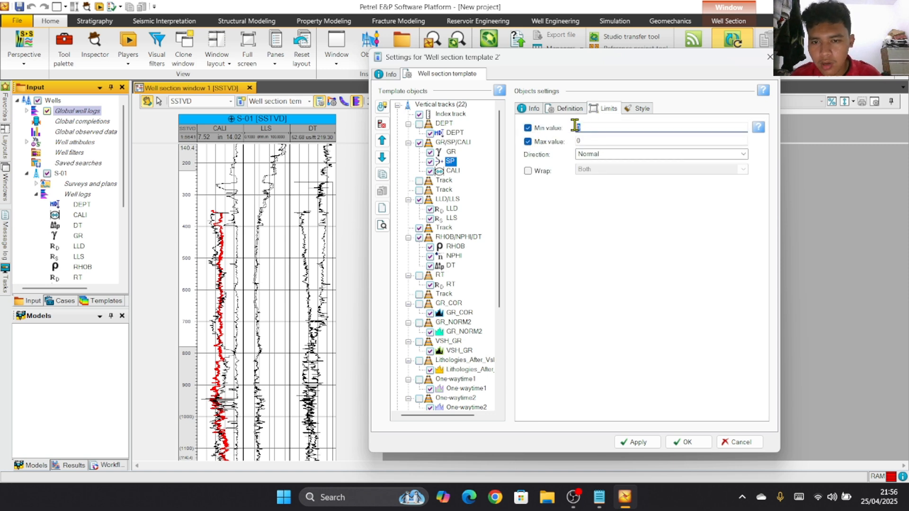
pyautogui.write('-2')
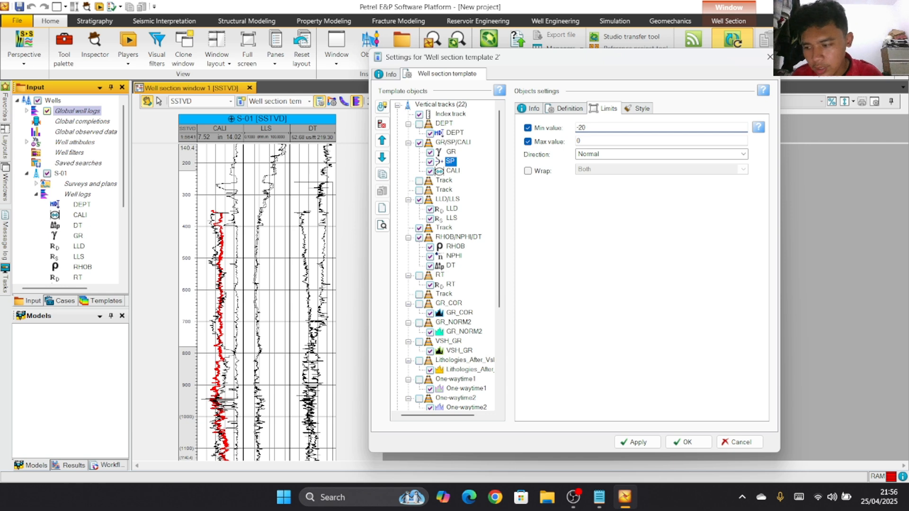
pyautogui.click(582, 142)
pyautogui.write('4')
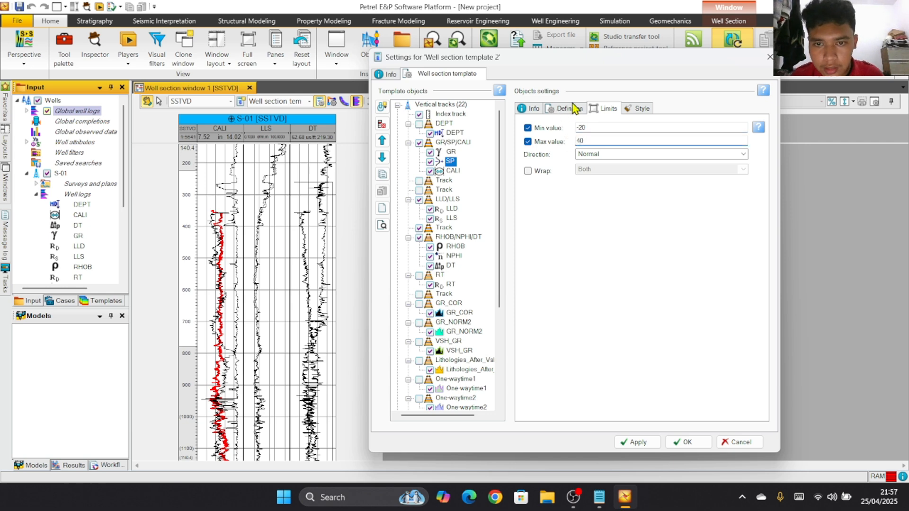
pyautogui.click(639, 442)
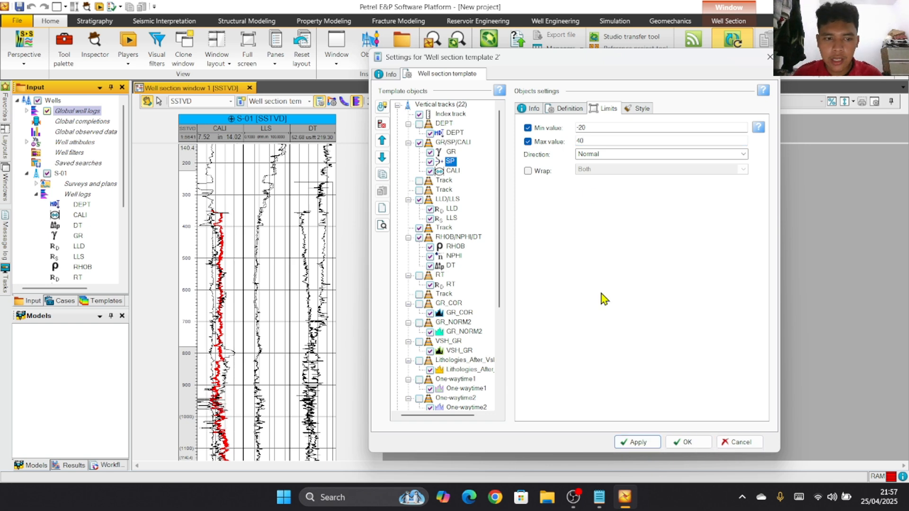
# Step: Style the SP log's line with a selected bright green colour, and apply it
pyautogui.click(635, 112)
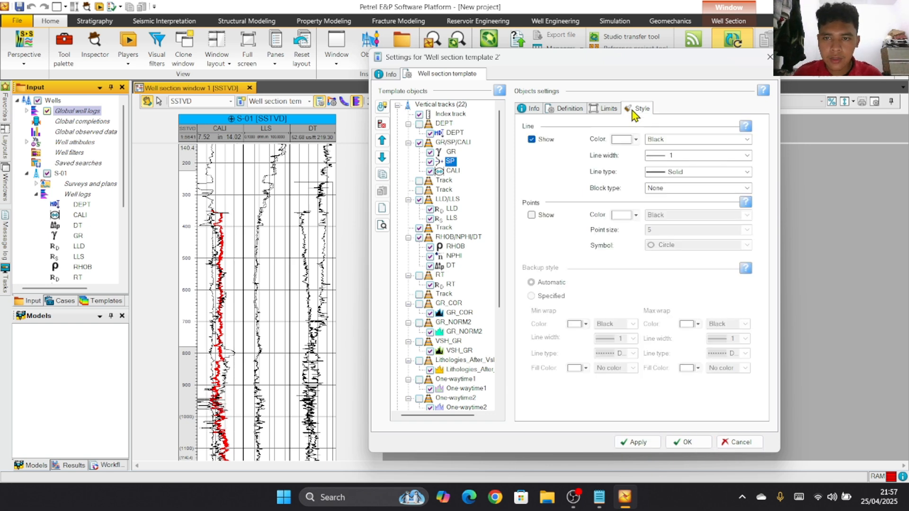
pyautogui.click(661, 142)
pyautogui.click(661, 167)
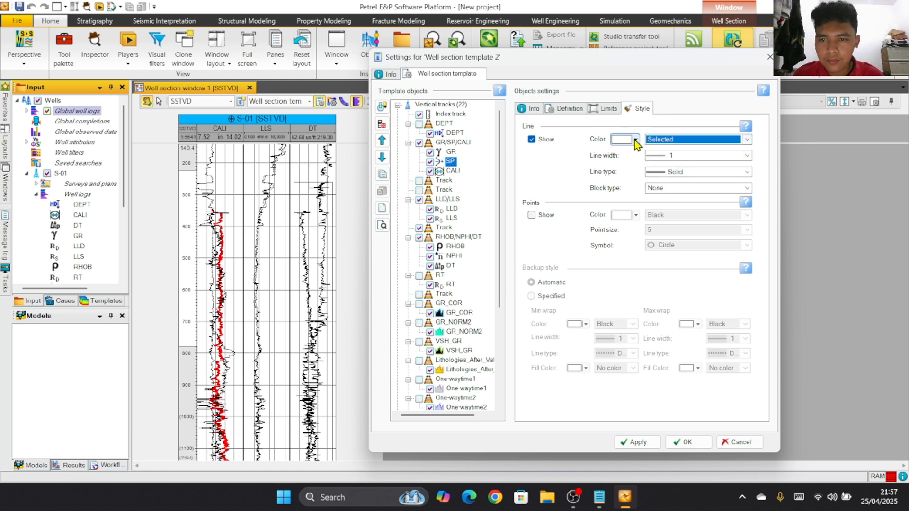
pyautogui.click(635, 139)
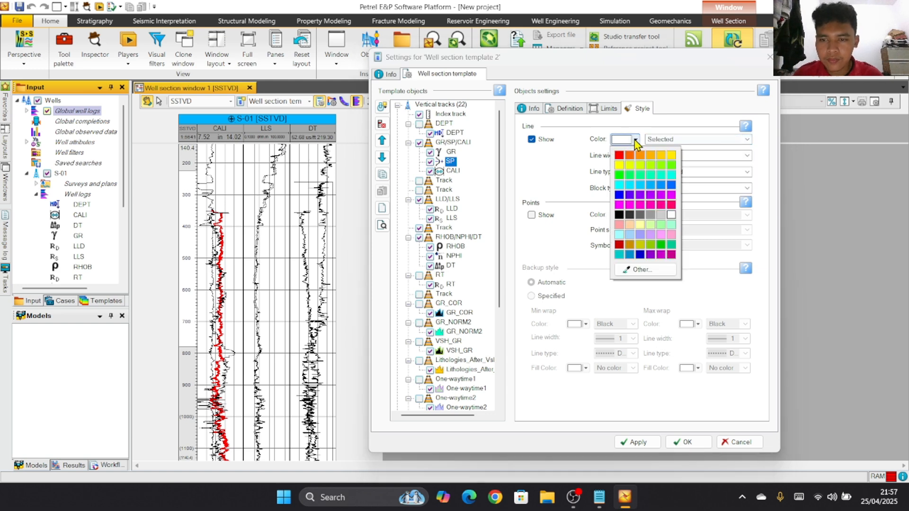
pyautogui.click(620, 175)
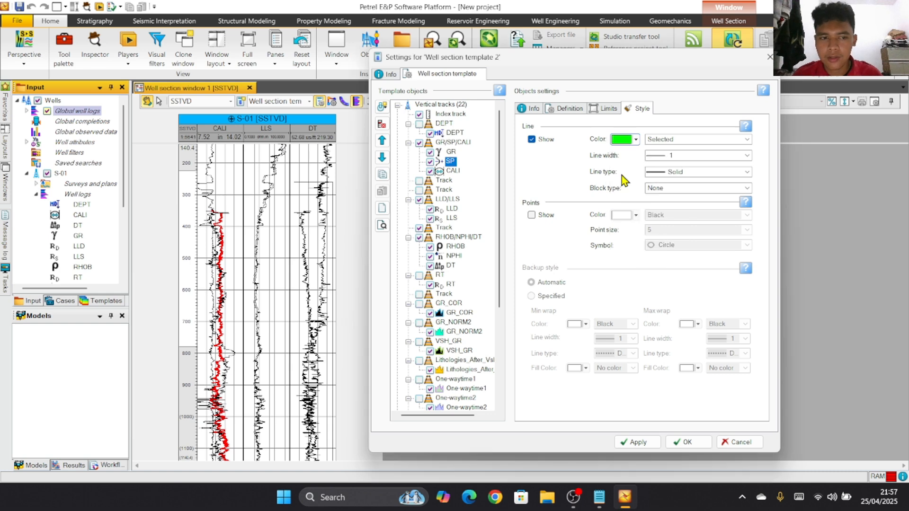
pyautogui.click(627, 445)
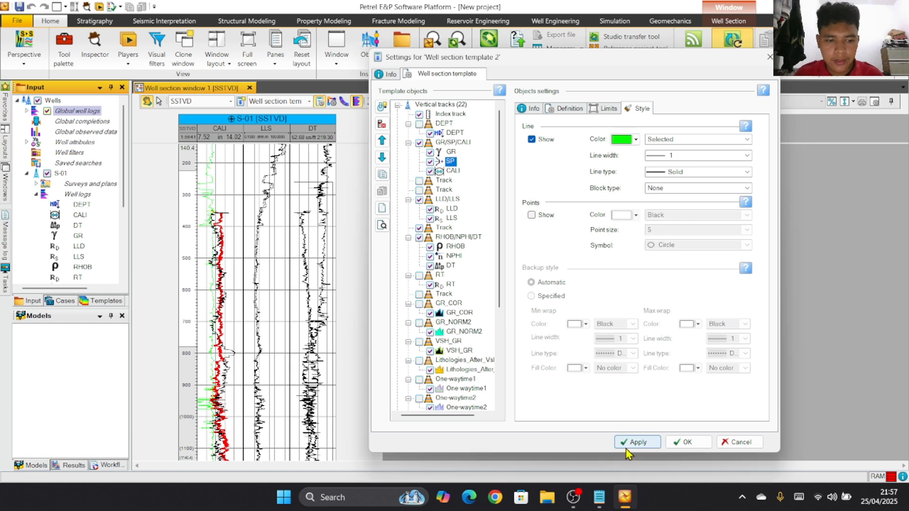
# Step: Change the SP log's line colour to a darker green, and apply it
pyautogui.click(636, 139)
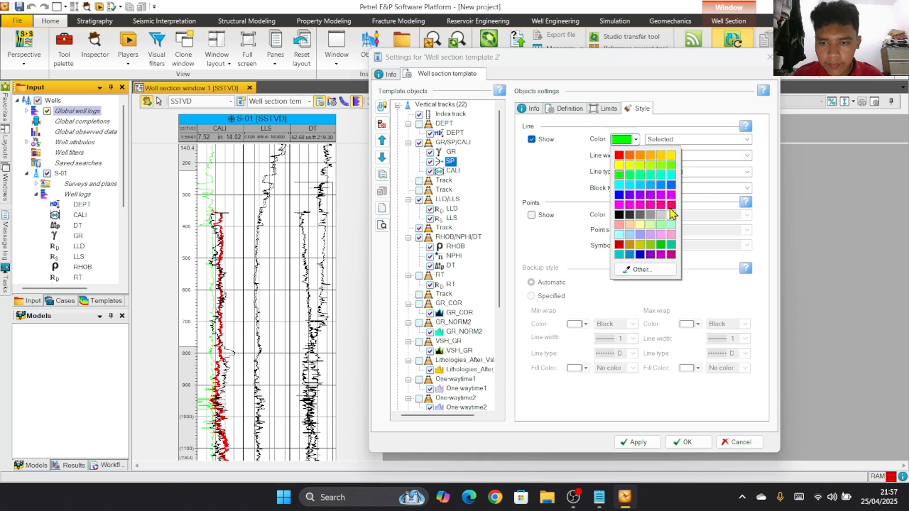
pyautogui.click(666, 250)
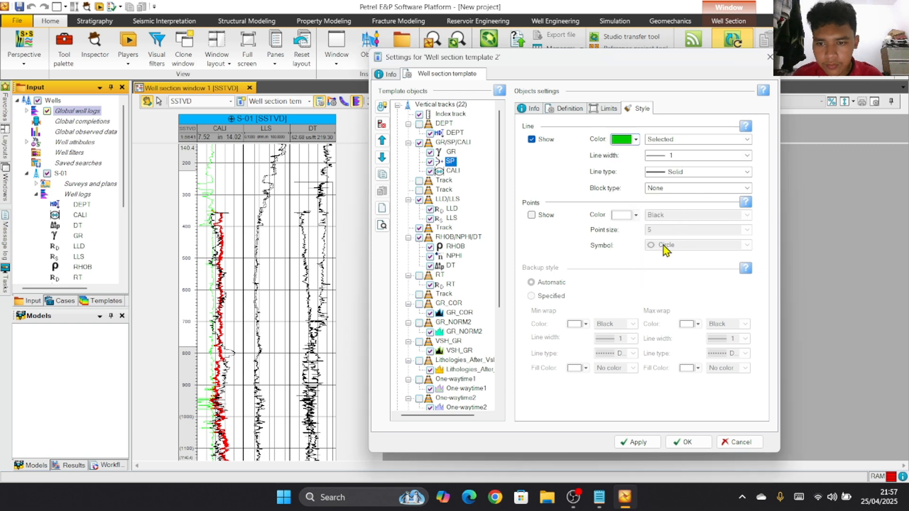
pyautogui.click(633, 444)
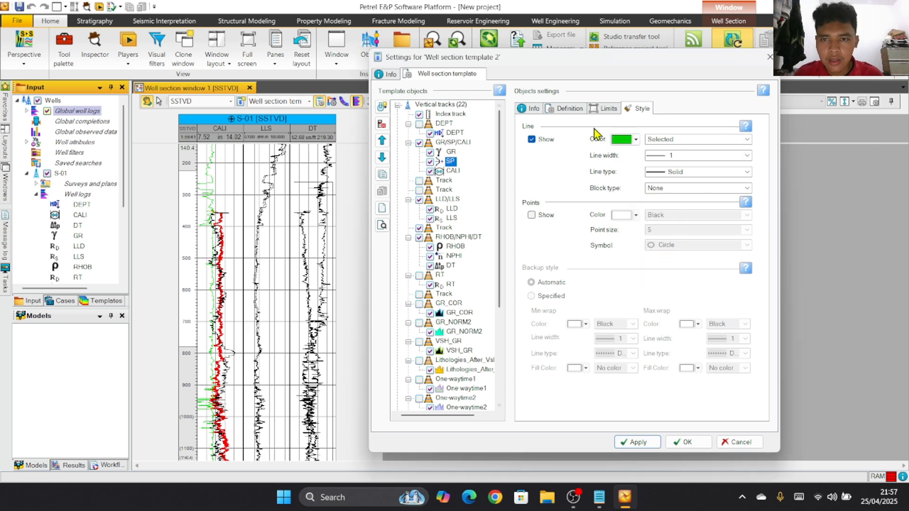
# Step: Limit the LLD log's display range to a minimum of 0.2 and a maximum of 200, and apply it
pyautogui.click(452, 170)
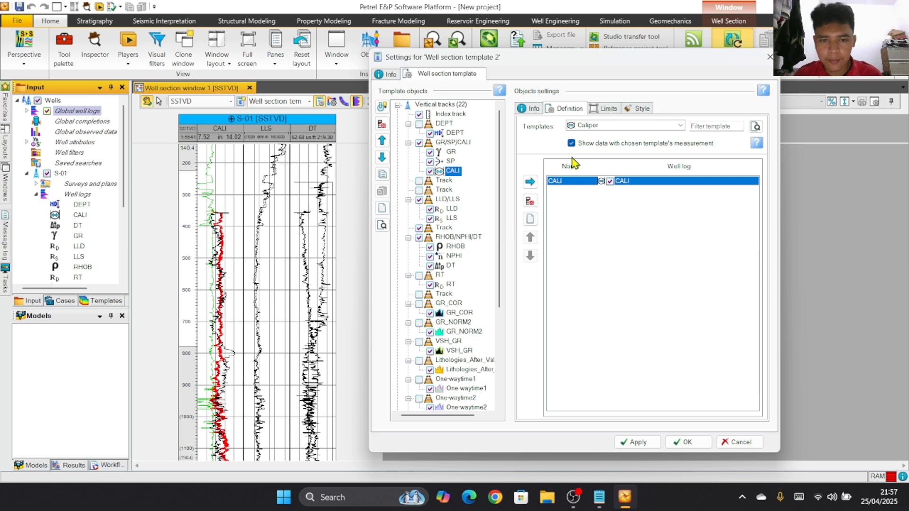
pyautogui.click(452, 208)
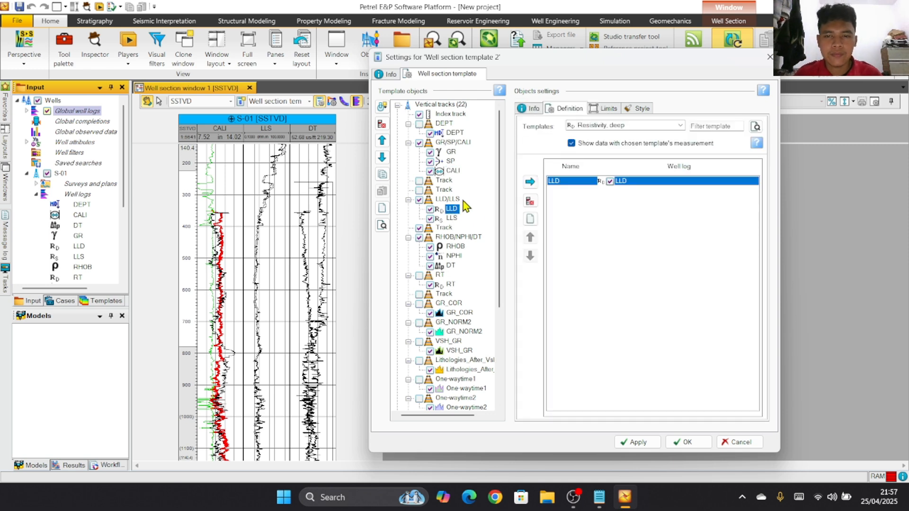
pyautogui.click(604, 109)
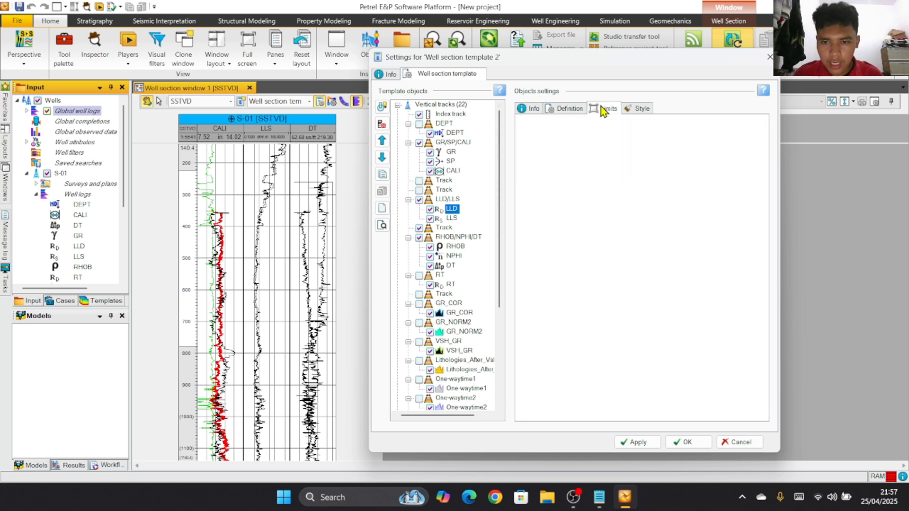
pyautogui.click(528, 128)
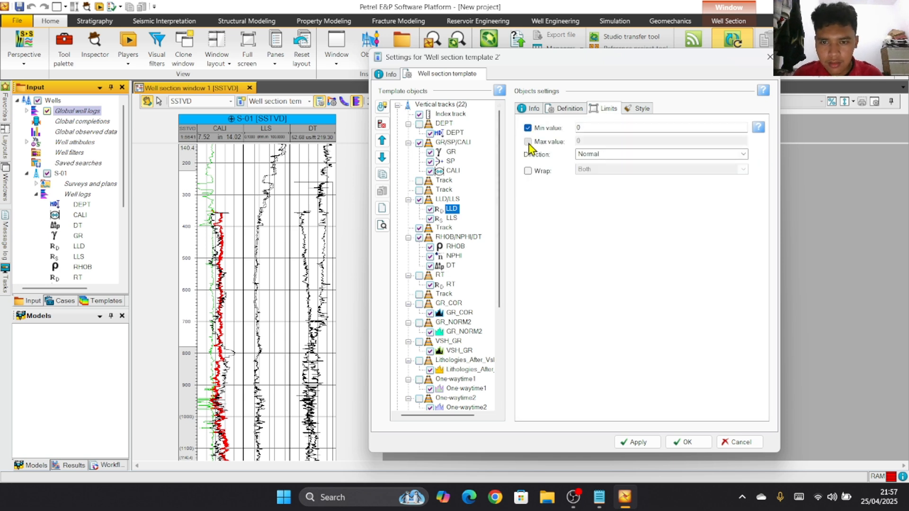
pyautogui.click(528, 142)
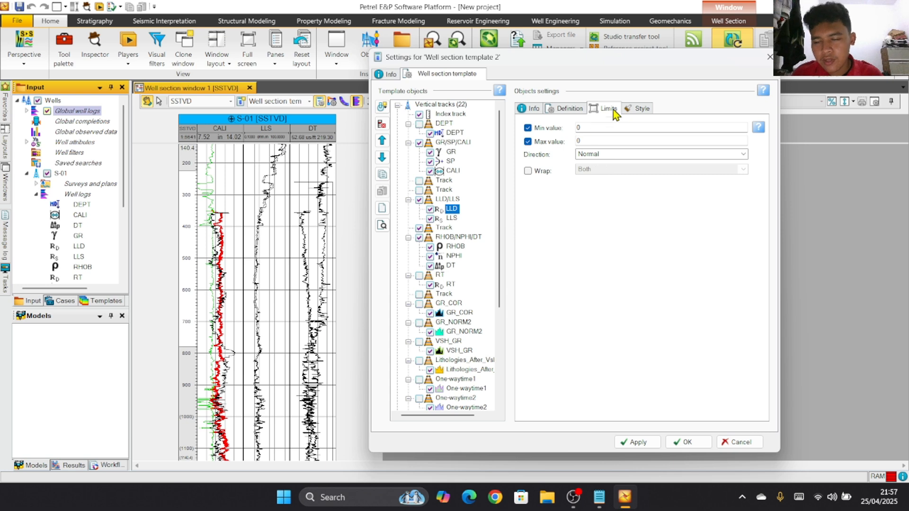
pyautogui.click(587, 128)
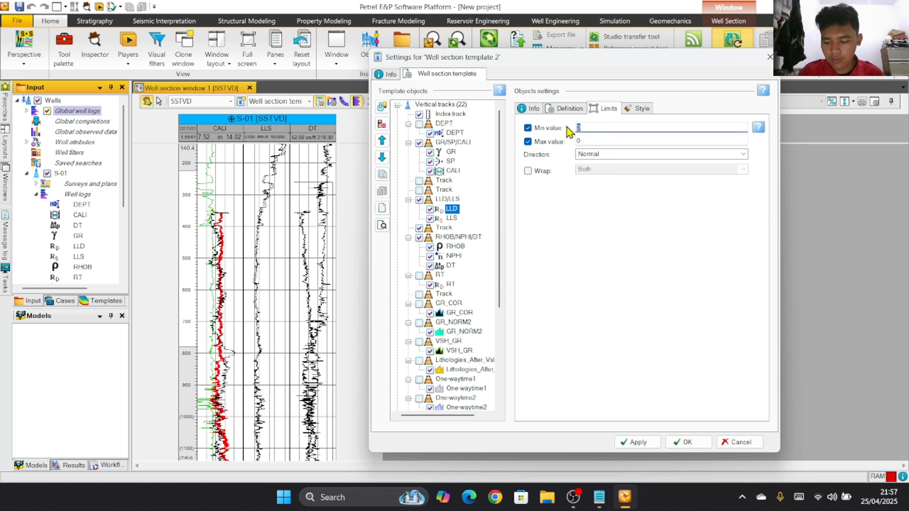
pyautogui.write('0.2')
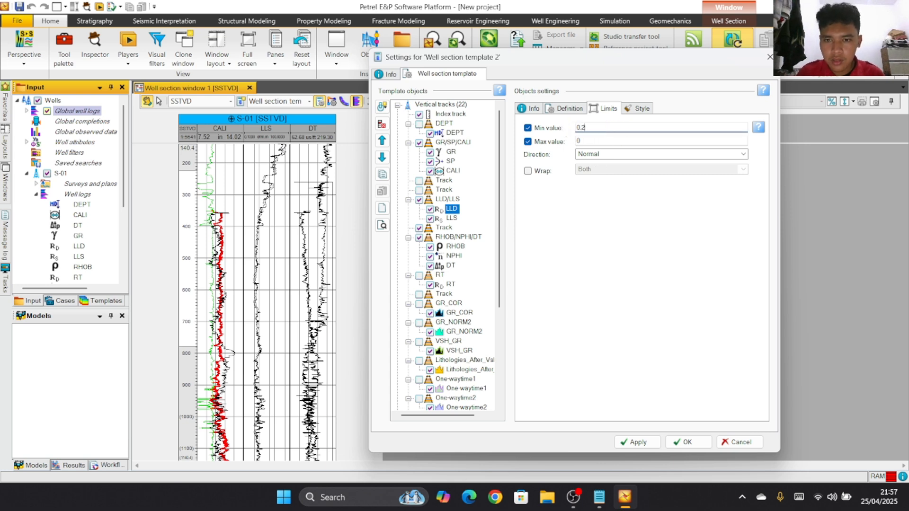
pyautogui.click(589, 141)
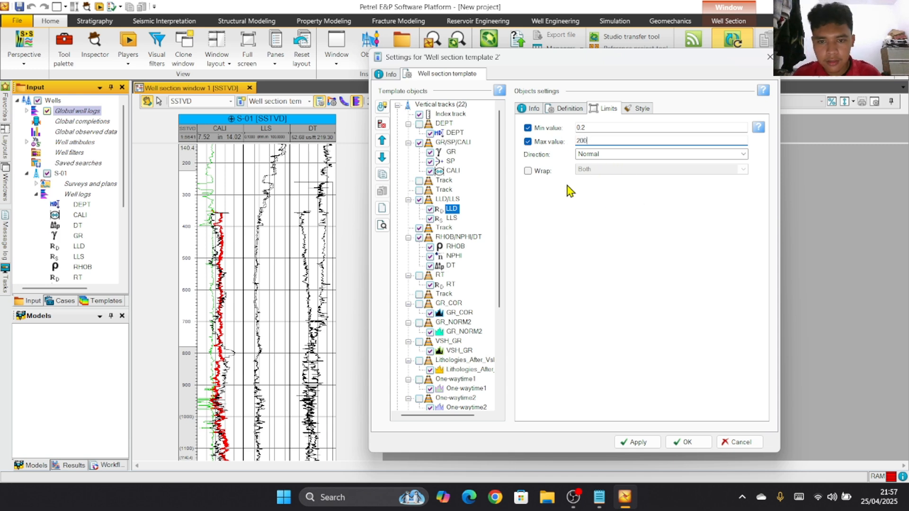
pyautogui.click(637, 442)
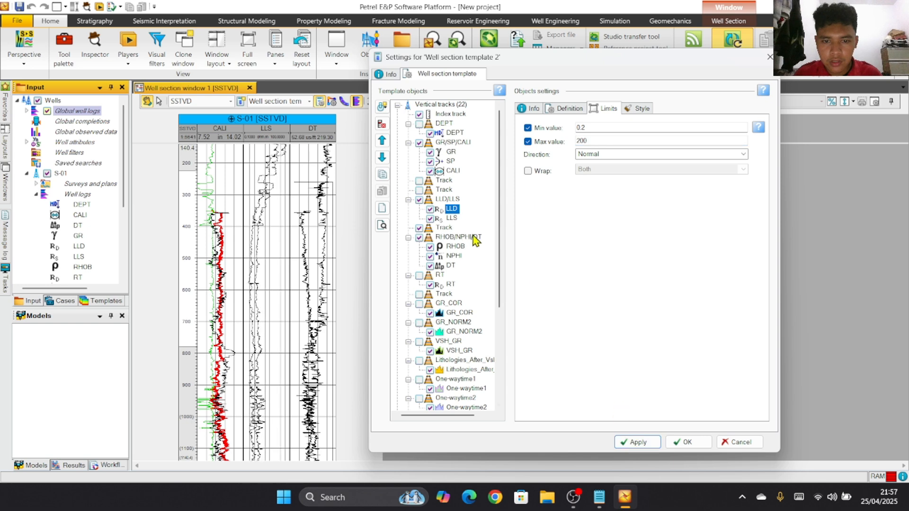
# Step: Limit the LLS log's display range to a minimum of 0.2 and a maximum of 200, and apply it
pyautogui.click(453, 218)
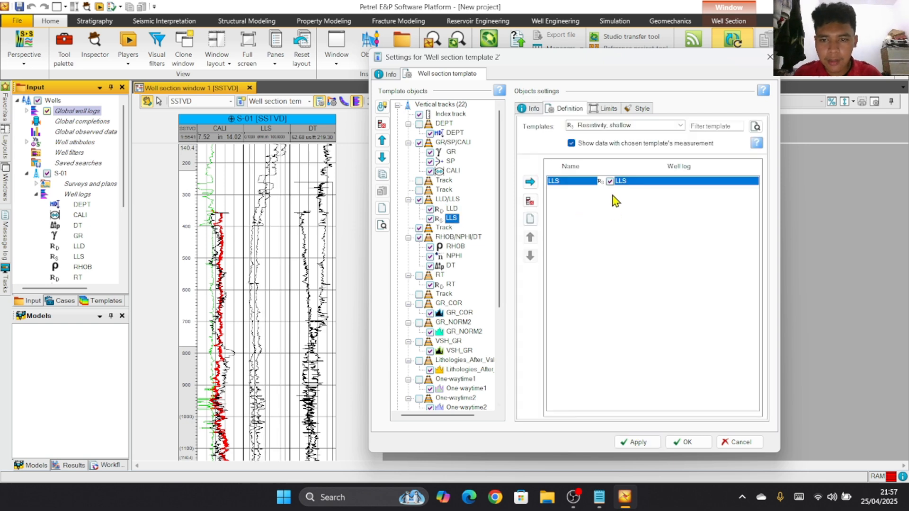
pyautogui.click(601, 110)
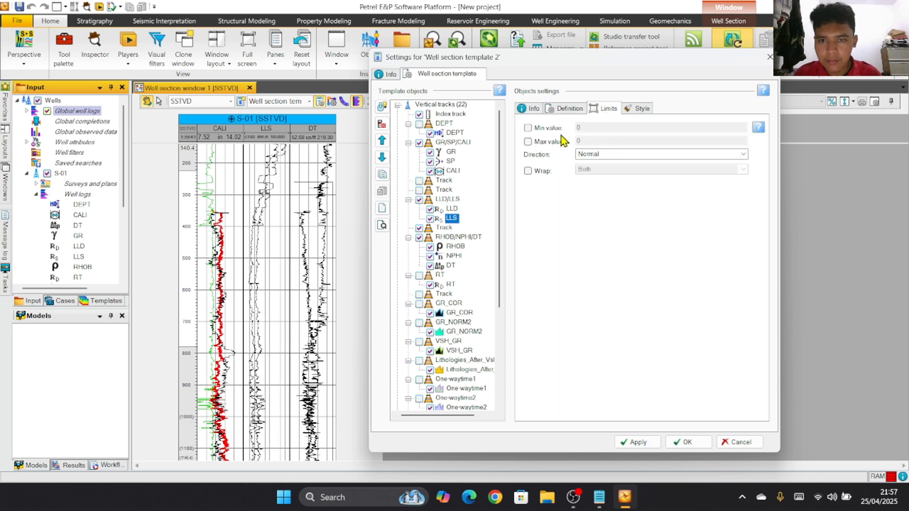
pyautogui.click(528, 128)
pyautogui.click(529, 142)
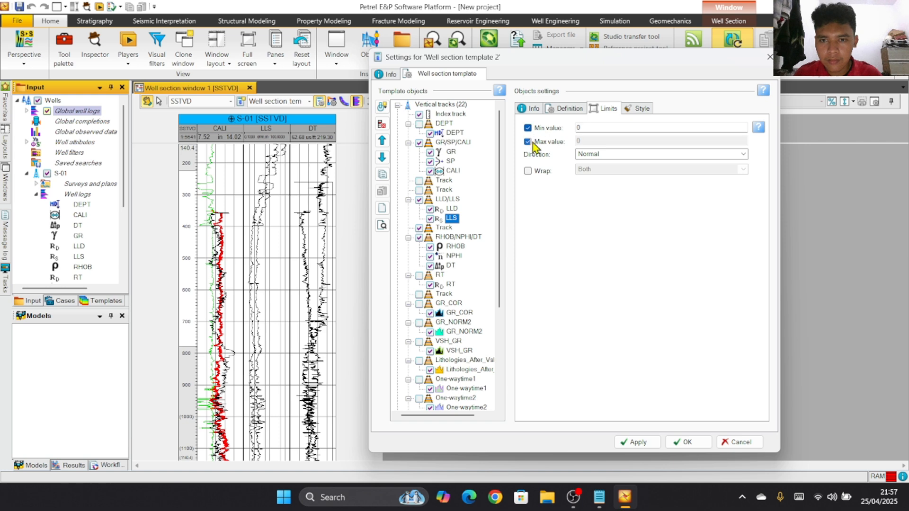
pyautogui.click(594, 127)
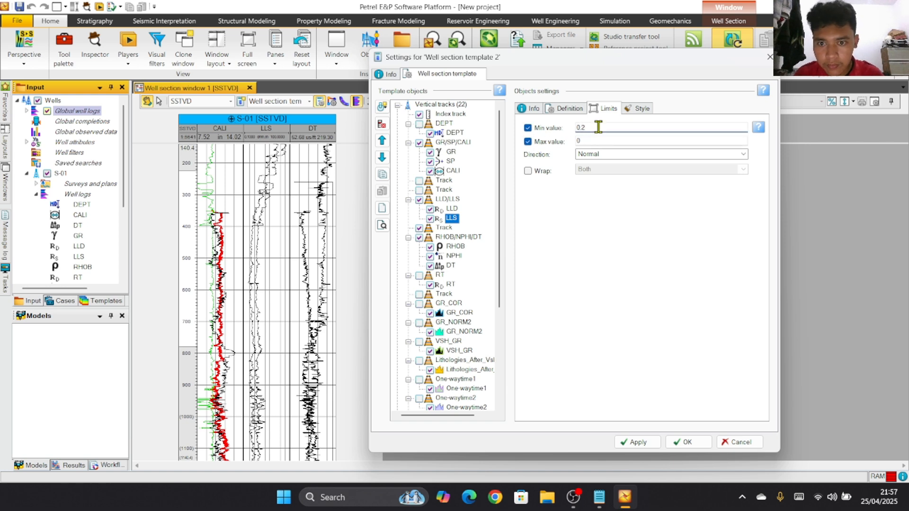
pyautogui.press('Tab')
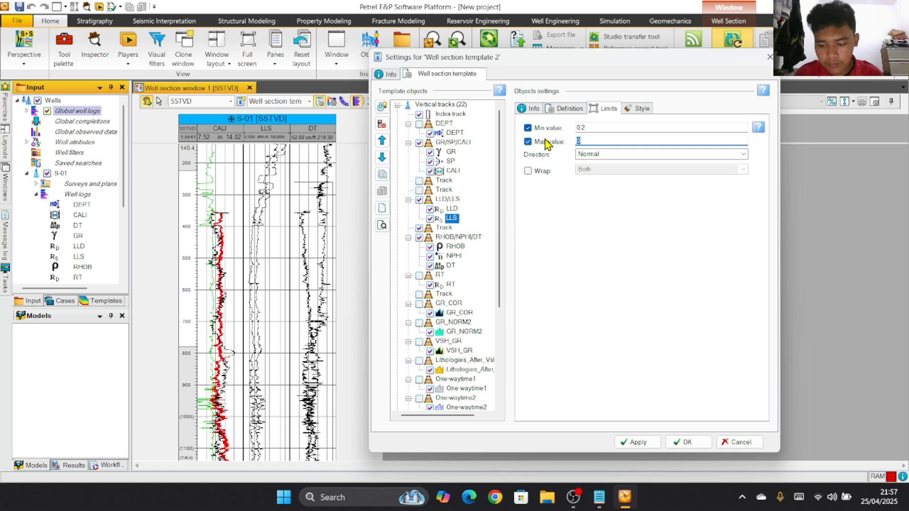
pyautogui.write('200')
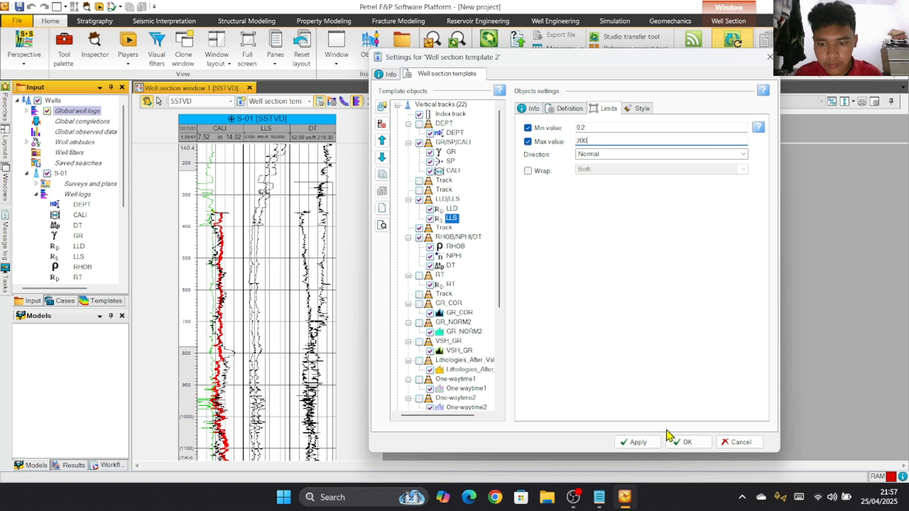
pyautogui.click(639, 443)
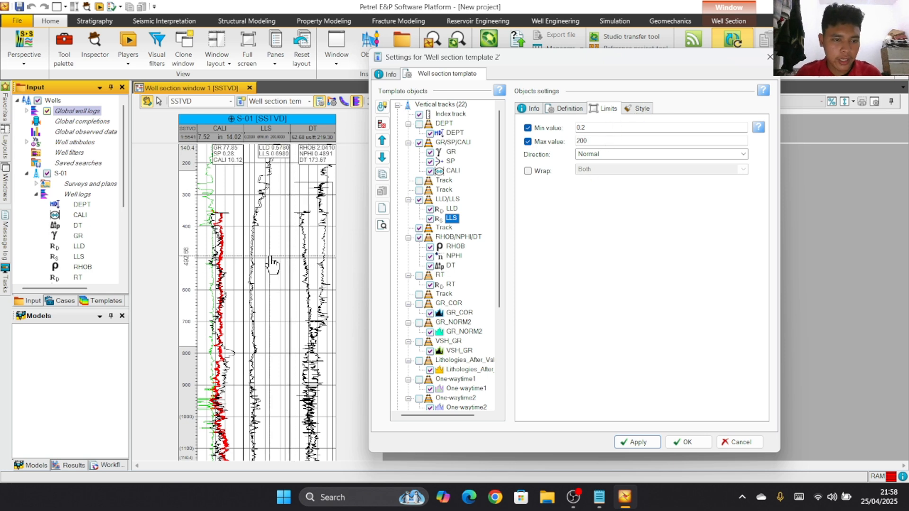
pyautogui.scroll(-2, 264, 250)
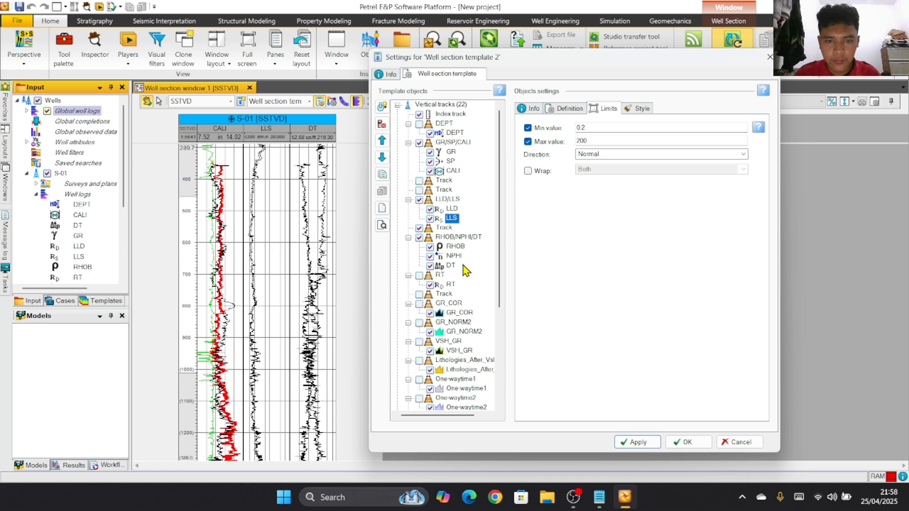
# Step: Limit the RHOB log's display range to 1.7 minimum and 2.7 maximum with Normal direction, and apply it
pyautogui.click(456, 247)
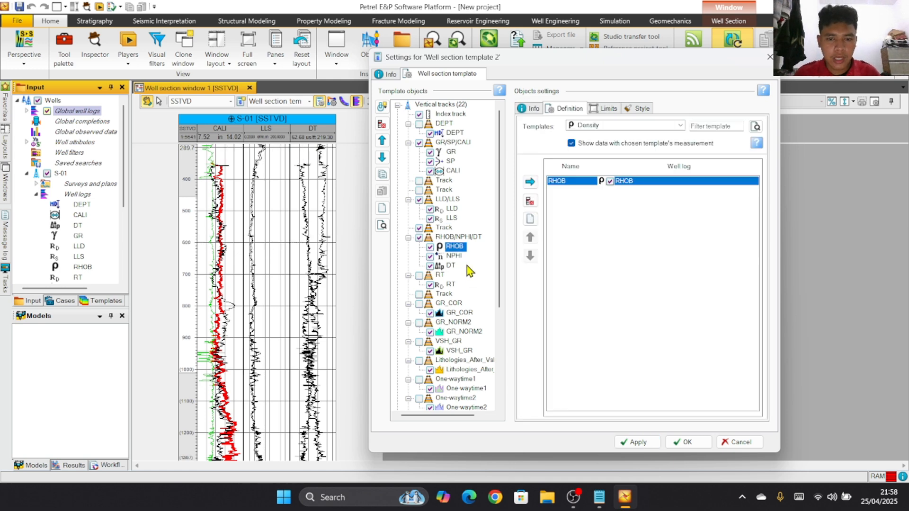
pyautogui.click(601, 109)
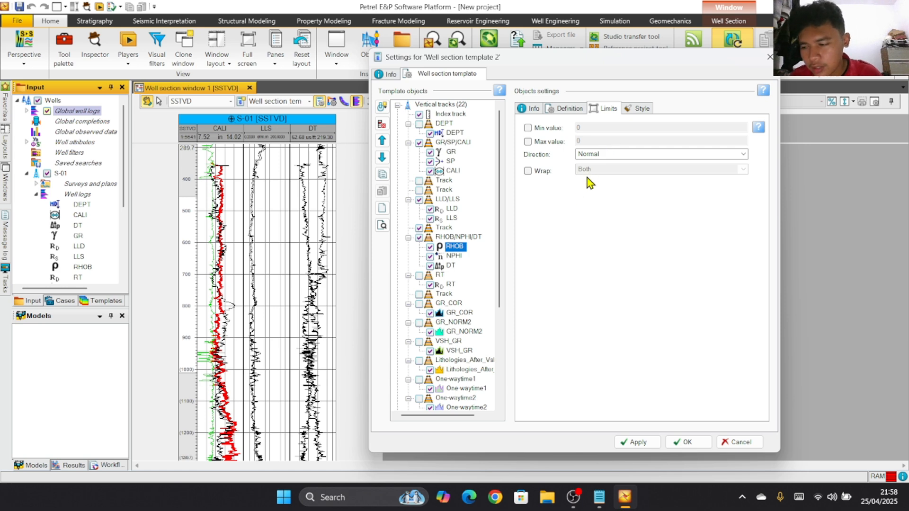
pyautogui.click(527, 128)
pyautogui.click(528, 142)
pyautogui.click(602, 130)
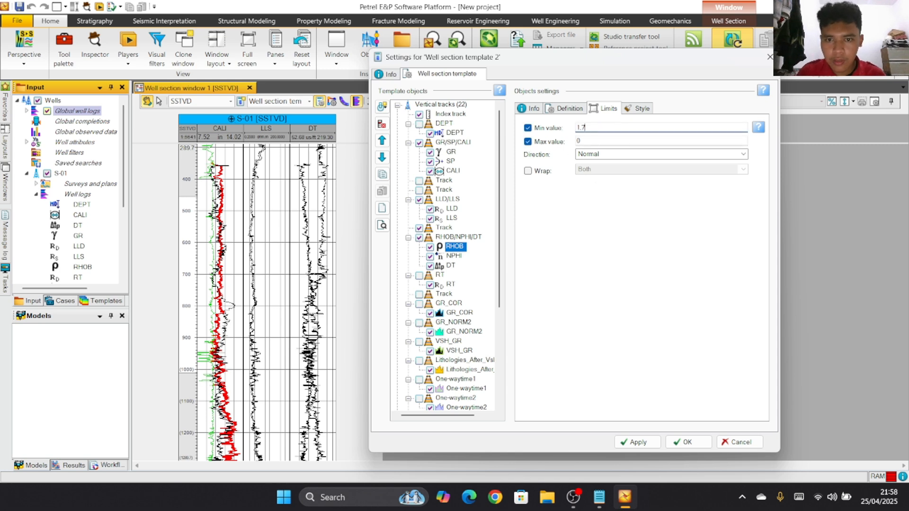
pyautogui.click(599, 141)
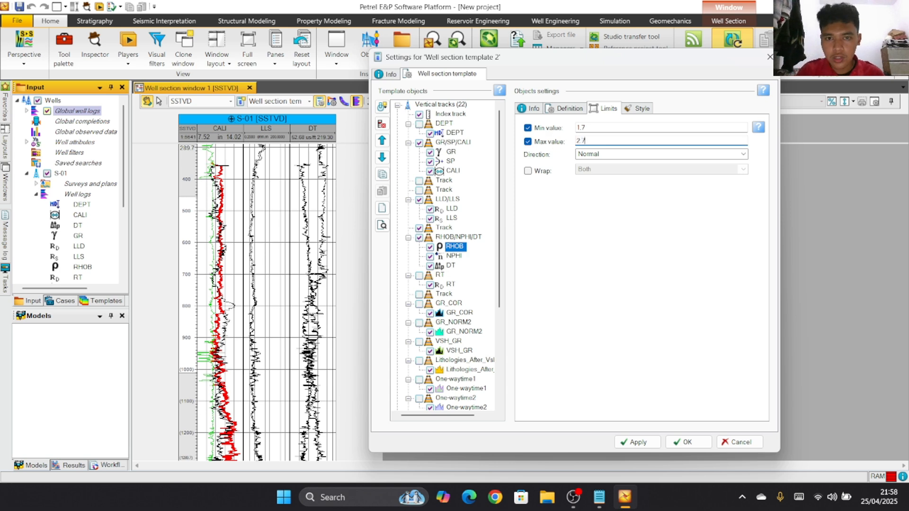
pyautogui.click(586, 153)
pyautogui.click(593, 161)
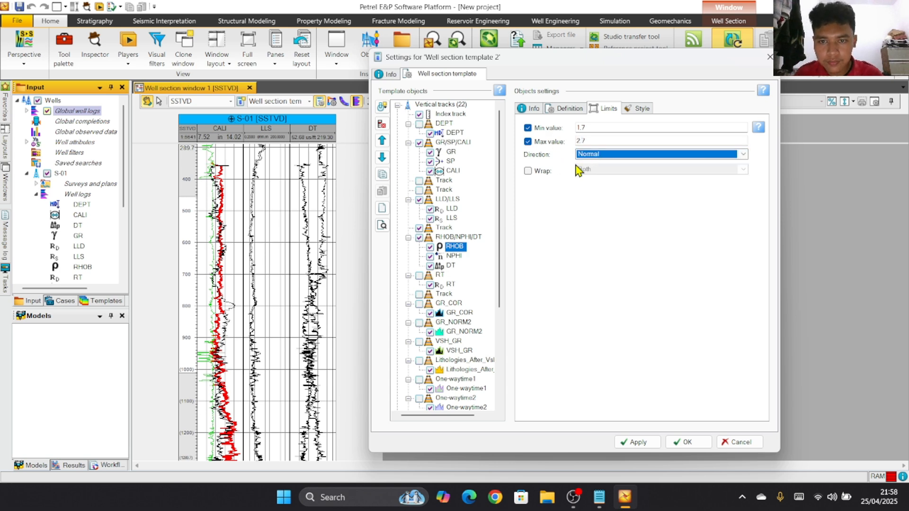
pyautogui.click(640, 445)
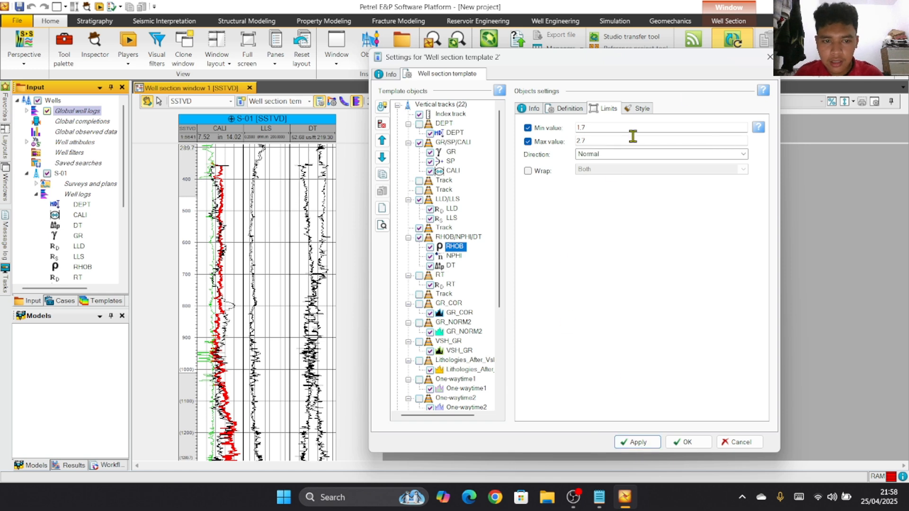
# Step: Give the RHOB log a selected line colour of magenta, and apply it
pyautogui.click(649, 108)
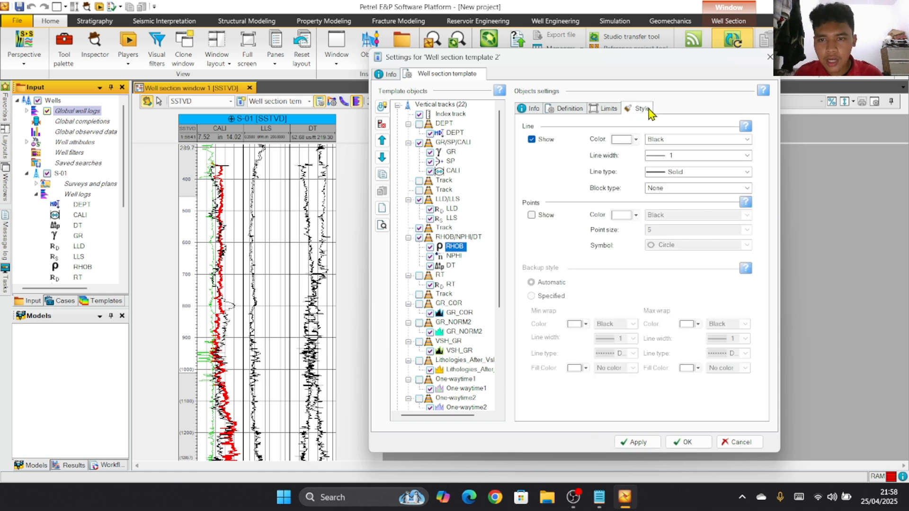
pyautogui.click(697, 139)
pyautogui.click(685, 158)
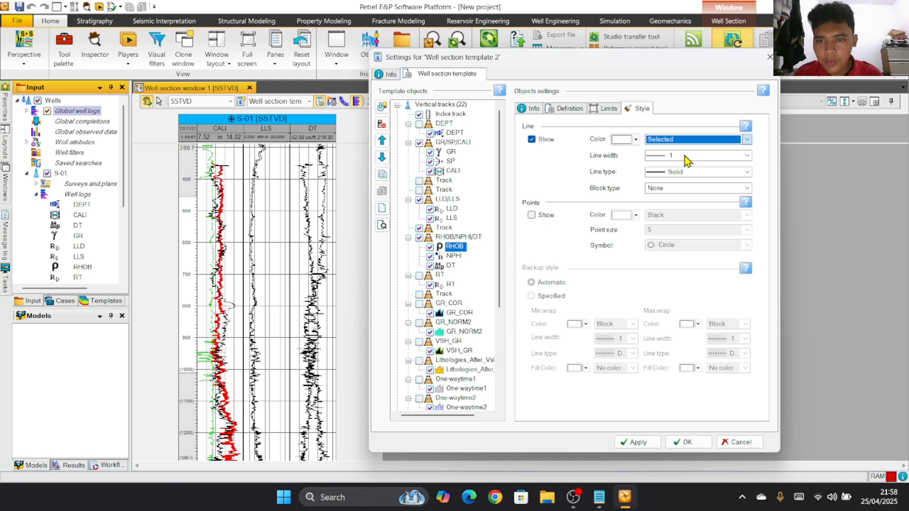
pyautogui.click(637, 140)
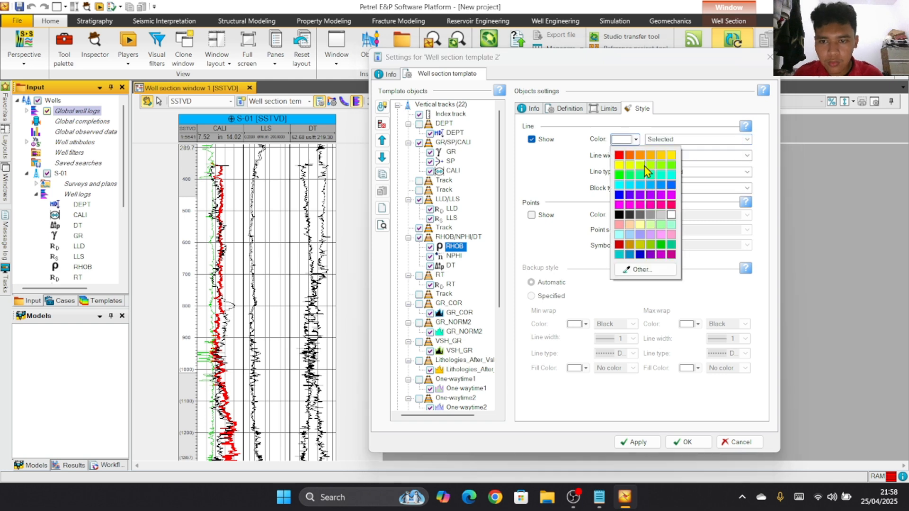
pyautogui.click(630, 205)
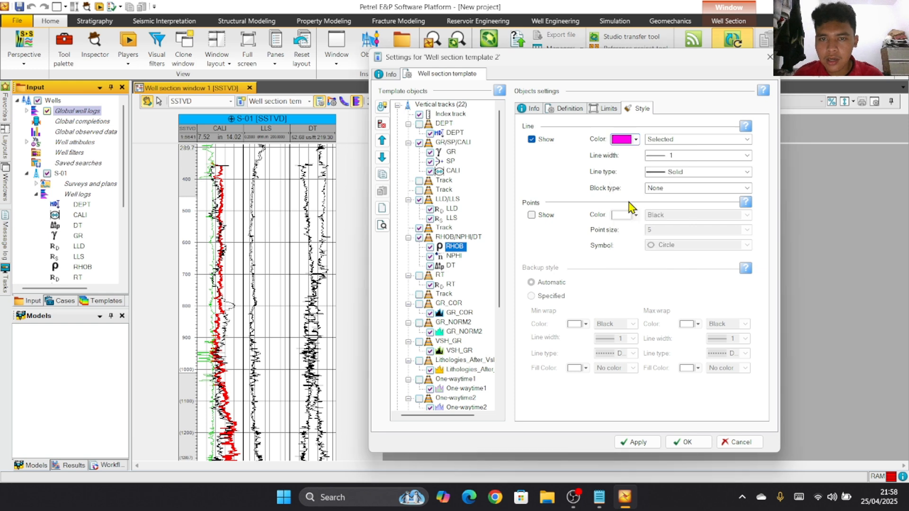
pyautogui.click(648, 445)
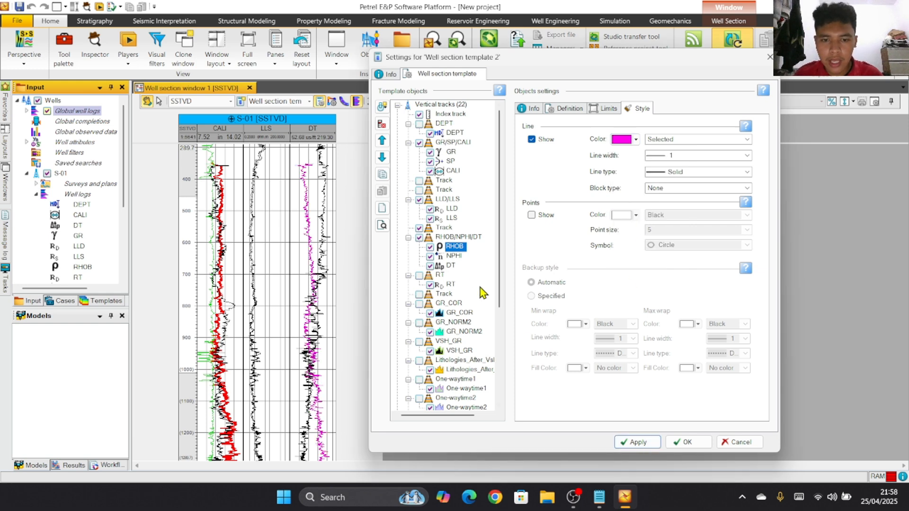
# Step: Limit the NPHI log's display range to 0 minimum and 0.6 maximum with Reverse direction, and apply it
pyautogui.click(455, 258)
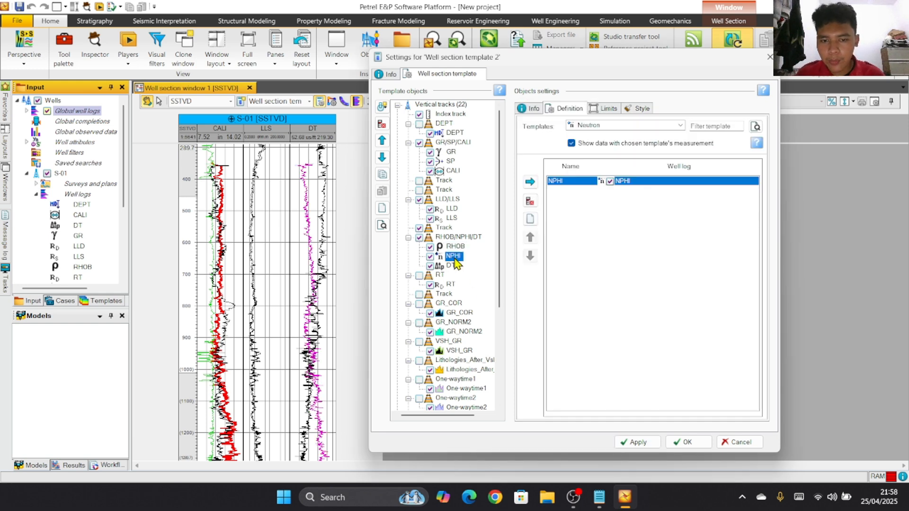
pyautogui.click(608, 110)
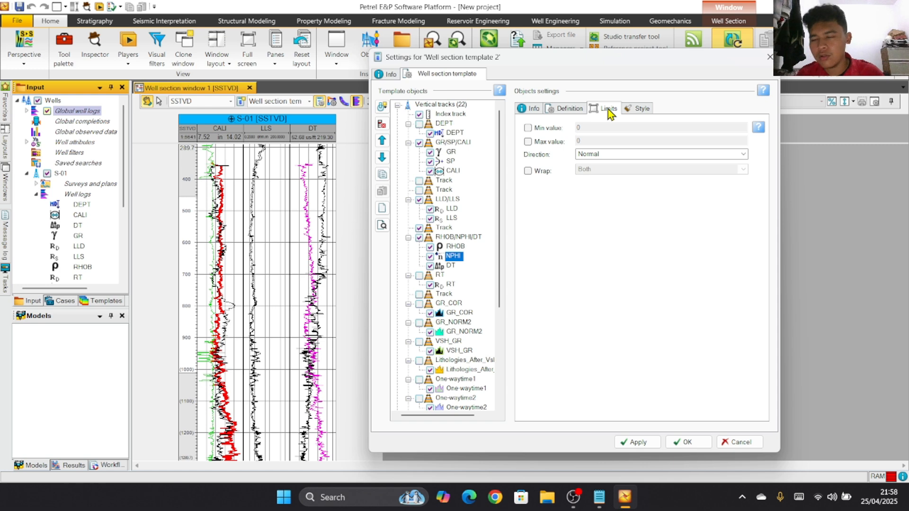
pyautogui.click(542, 128)
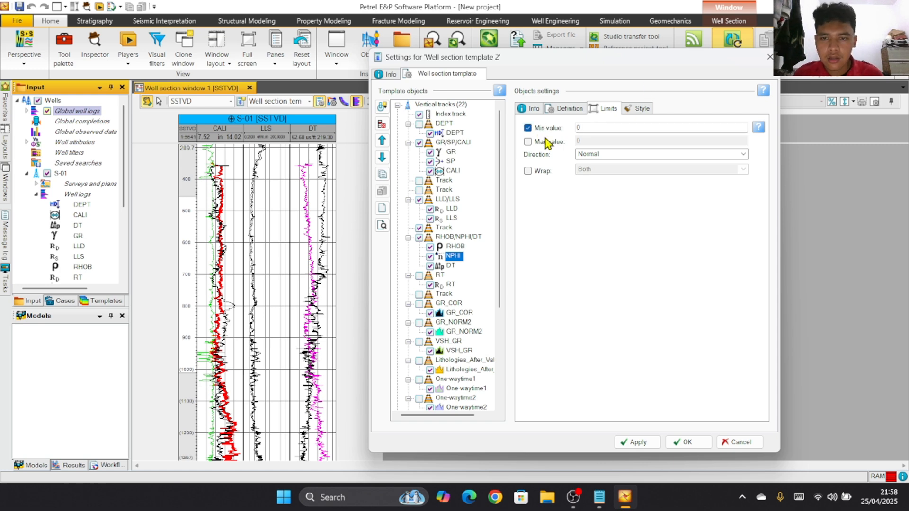
pyautogui.click(528, 141)
pyautogui.click(596, 141)
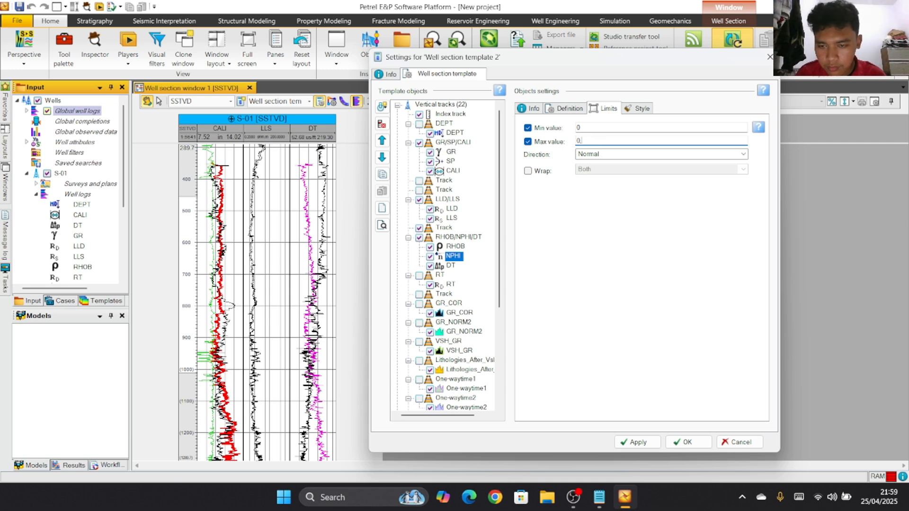
pyautogui.write('0,6')
pyautogui.click(645, 443)
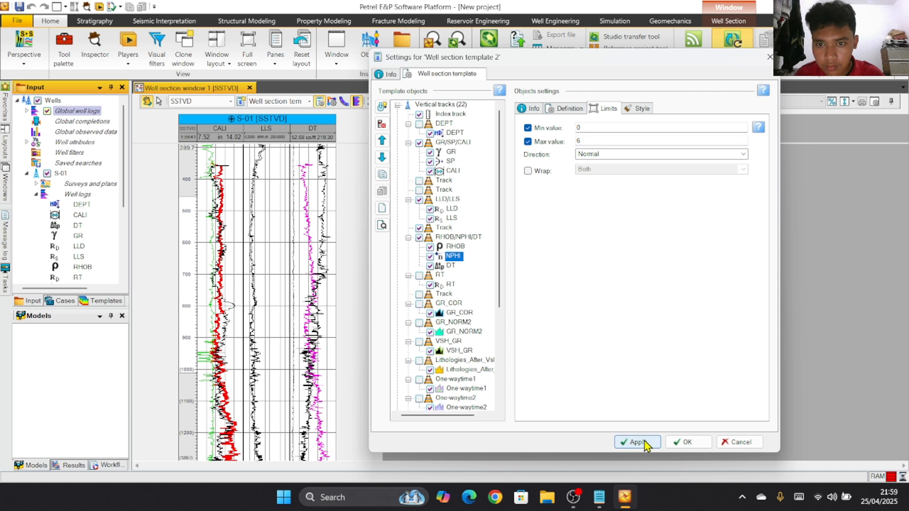
pyautogui.doubleClick(579, 141)
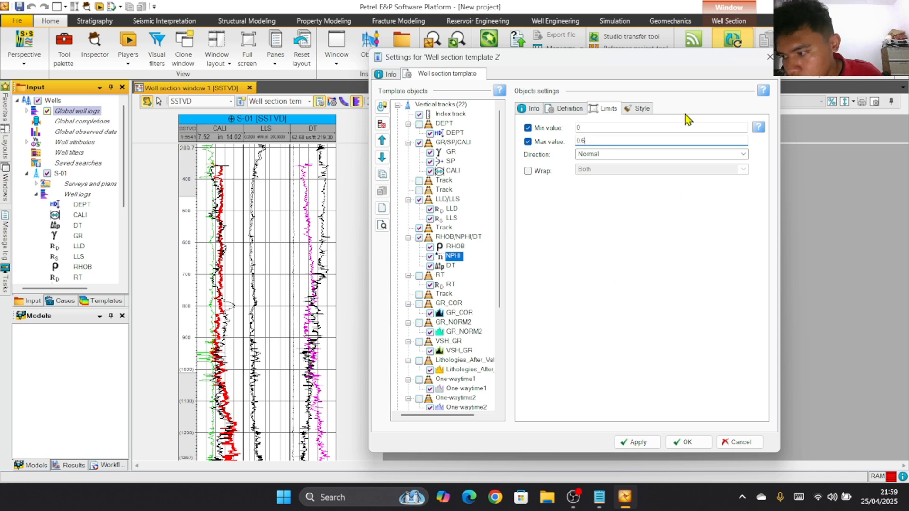
pyautogui.click(599, 155)
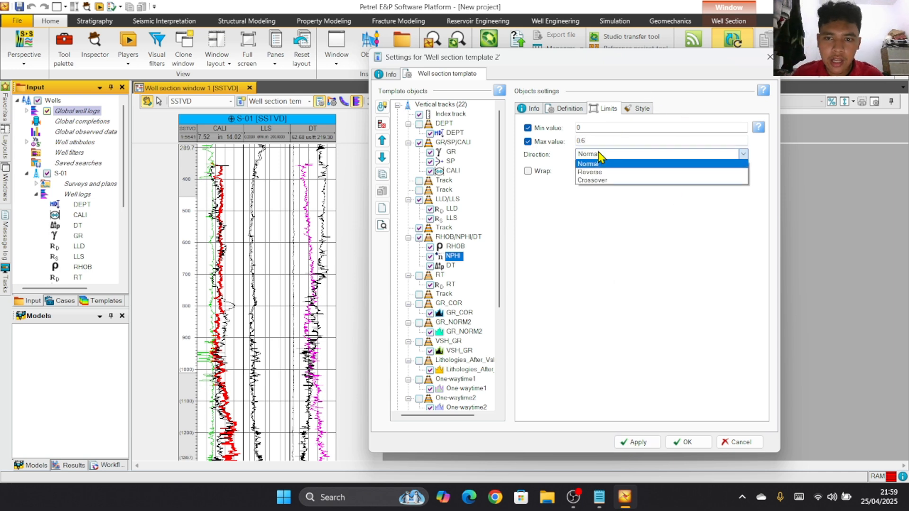
pyautogui.click(615, 173)
pyautogui.click(639, 443)
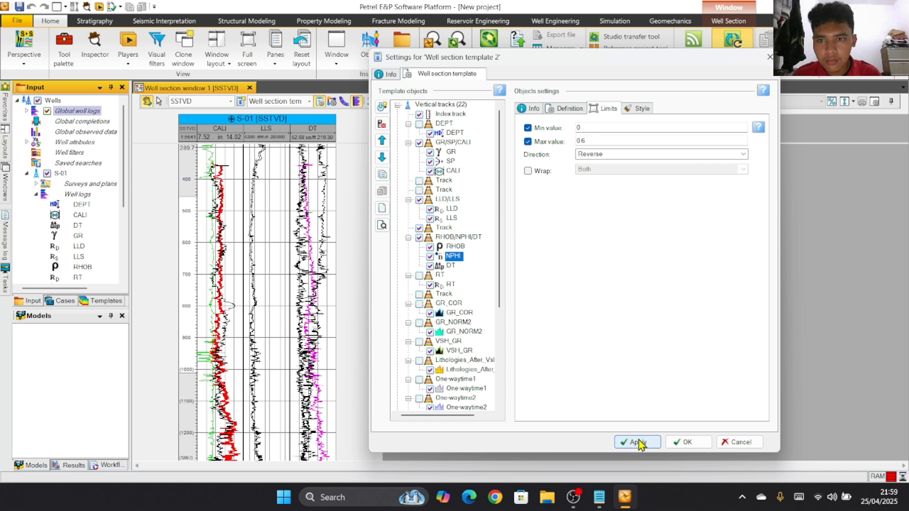
# Step: Give the NPHI log a selected line colour of blue, and apply it
pyautogui.click(640, 110)
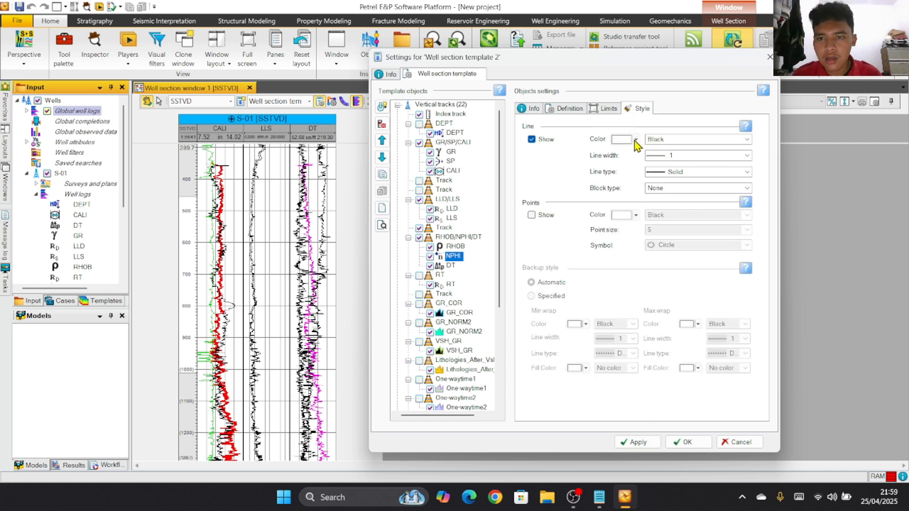
pyautogui.click(669, 140)
pyautogui.click(663, 158)
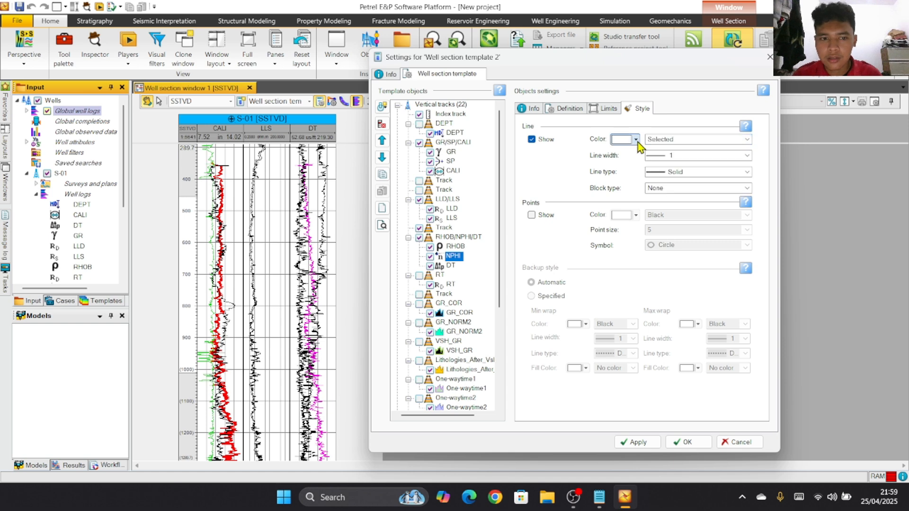
pyautogui.click(636, 139)
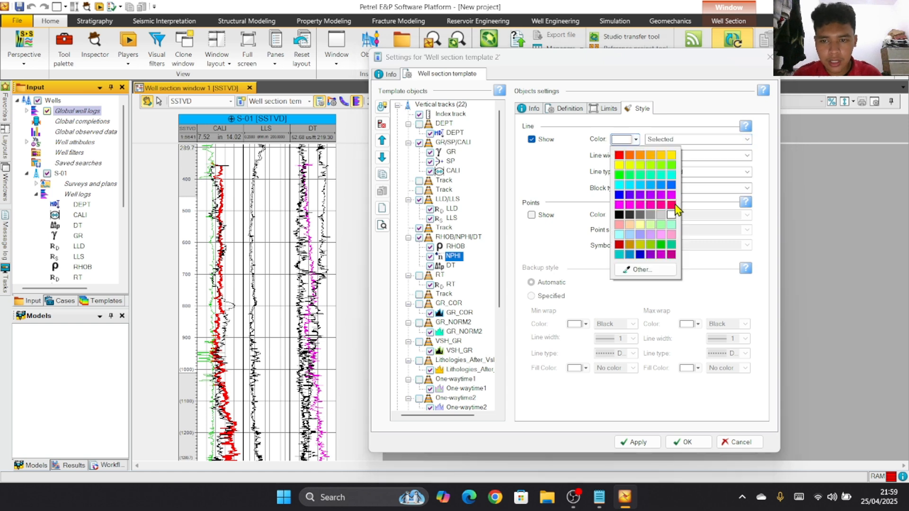
pyautogui.click(620, 195)
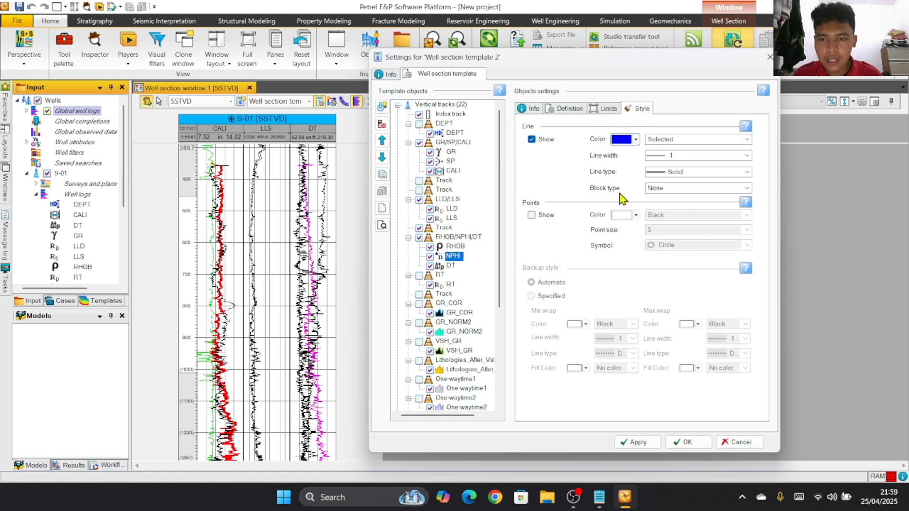
pyautogui.click(647, 444)
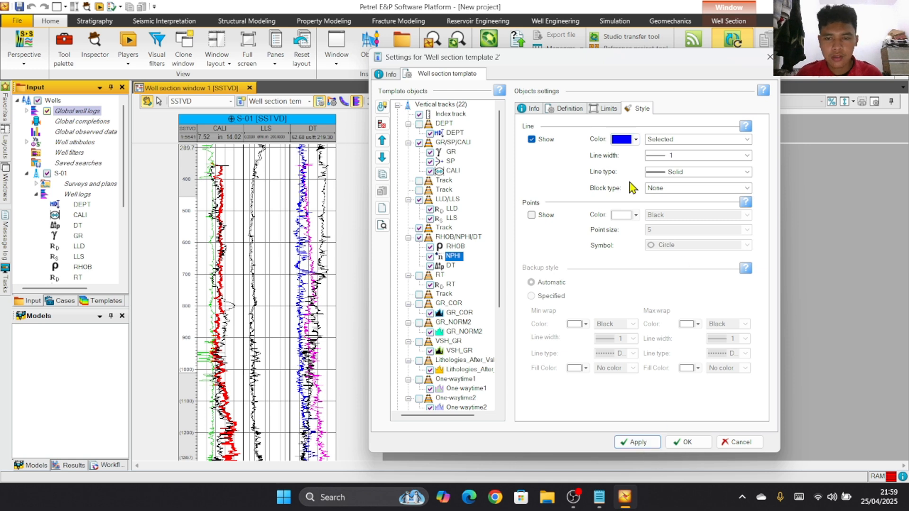
# Step: Limit the DT log's display range to a minimum of 40 and a maximum of 140, and apply it
pyautogui.click(450, 267)
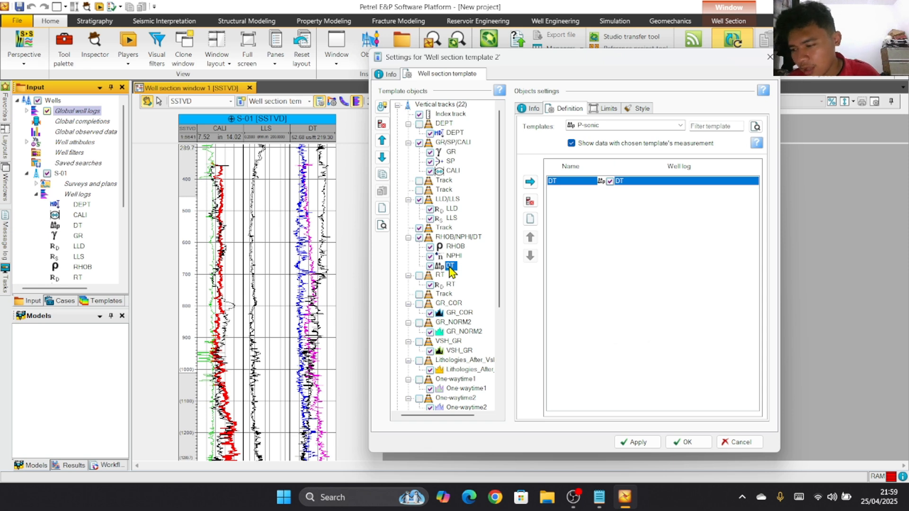
pyautogui.click(615, 112)
pyautogui.click(539, 143)
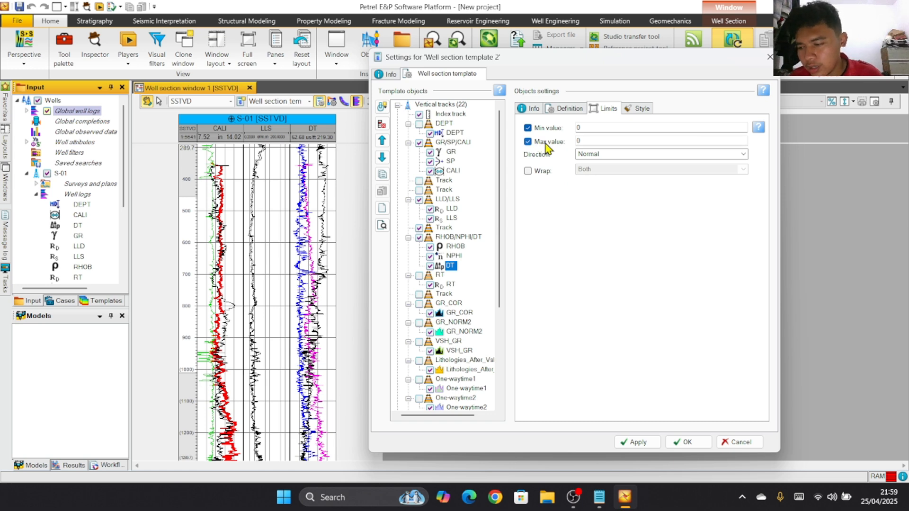
pyautogui.click(568, 122)
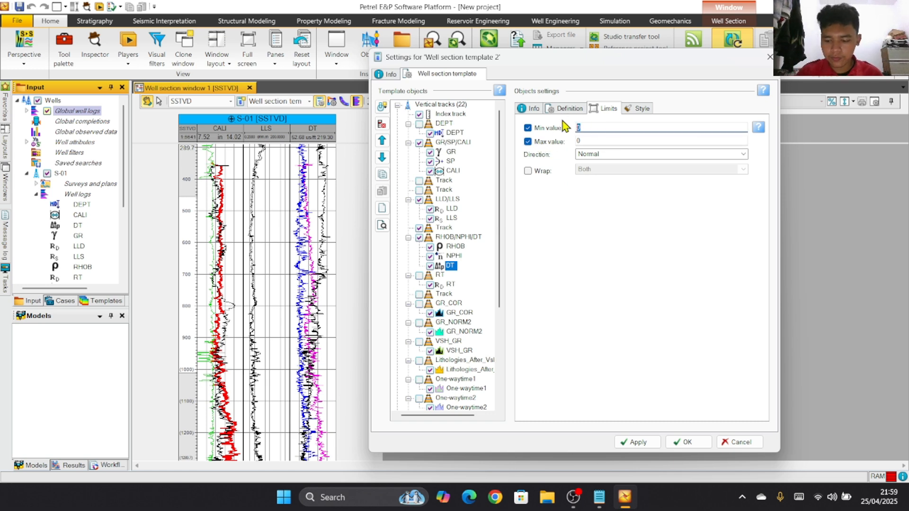
pyautogui.click(609, 141)
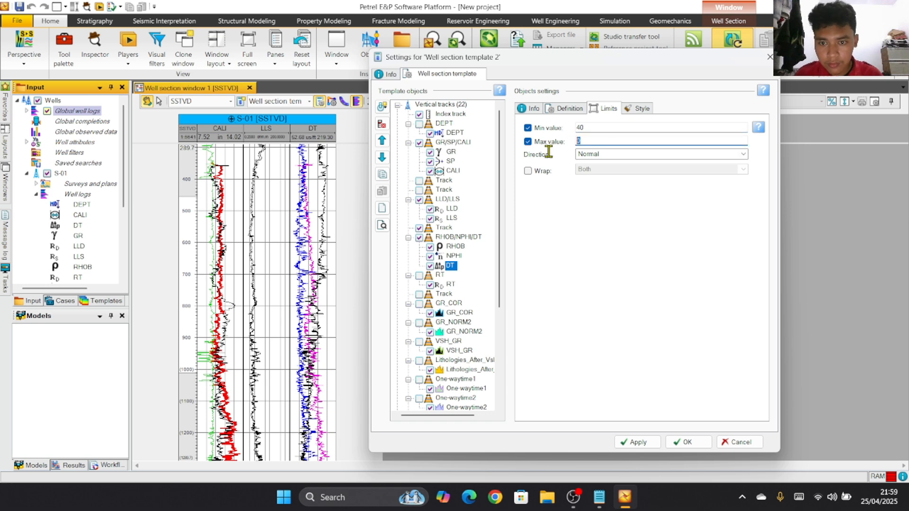
pyautogui.click(637, 443)
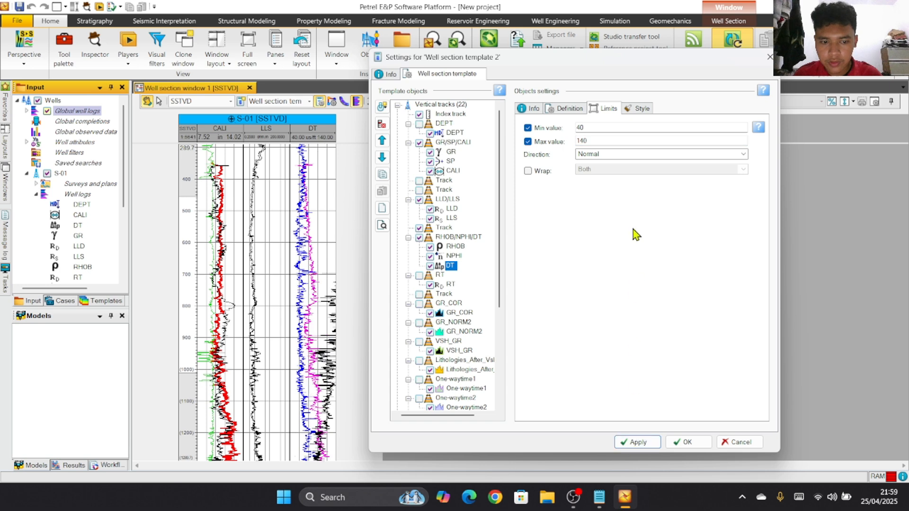
# Step: Give the DT log a selected line colour of cyan, and apply it
pyautogui.click(640, 109)
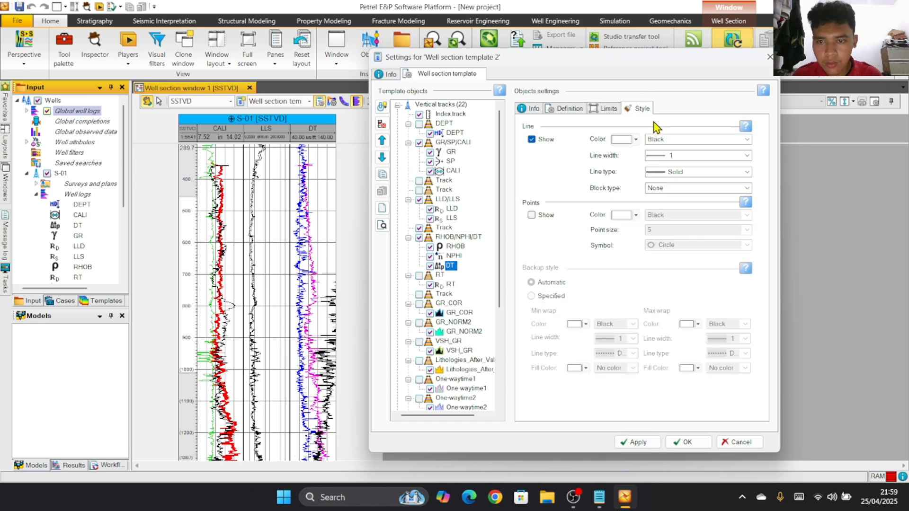
pyautogui.click(663, 139)
pyautogui.click(660, 157)
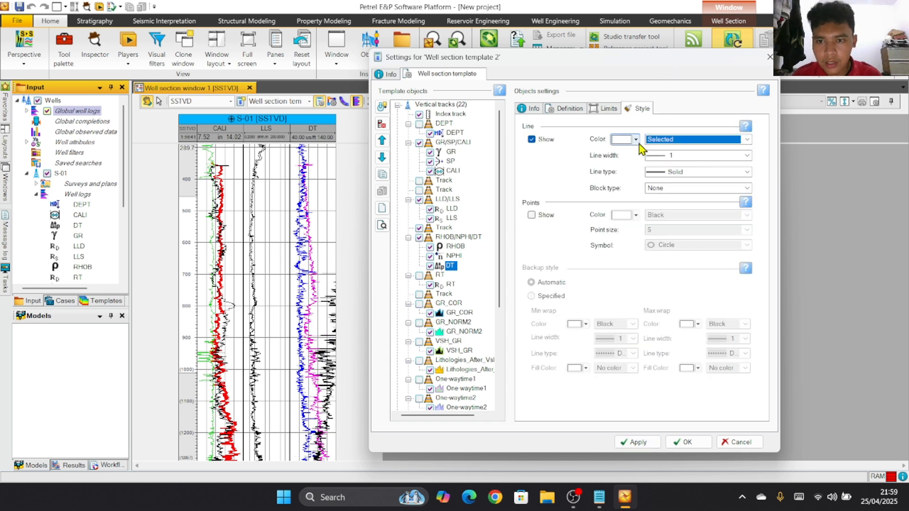
pyautogui.click(626, 140)
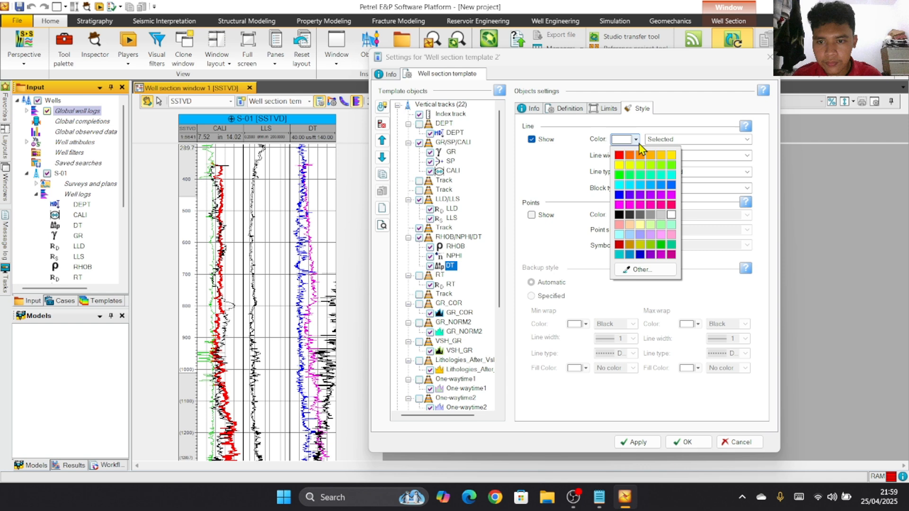
pyautogui.click(629, 192)
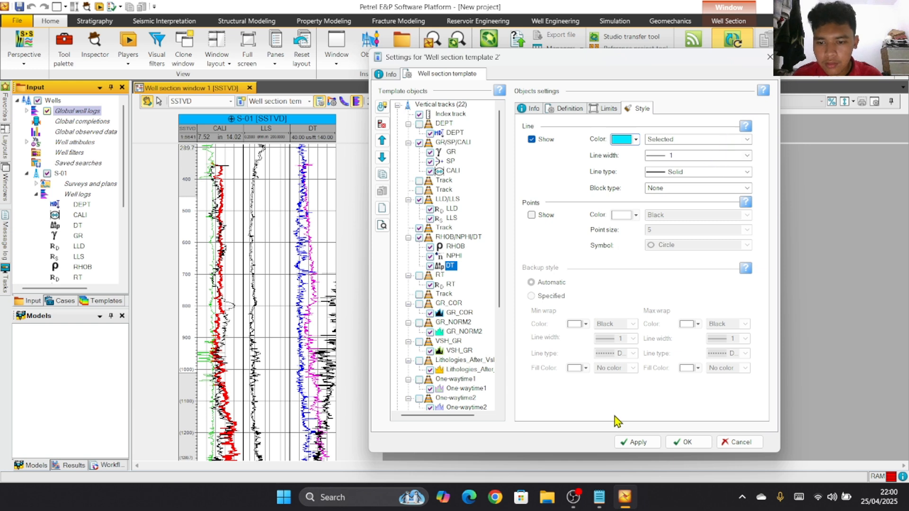
pyautogui.click(635, 443)
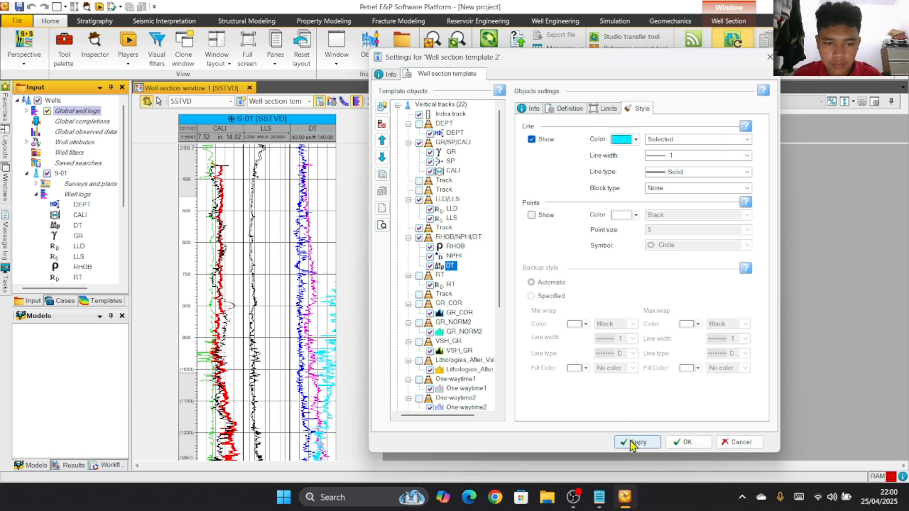
# Step: Give the CALI log a selected line colour of orange, and apply it
pyautogui.click(452, 172)
pyautogui.click(644, 109)
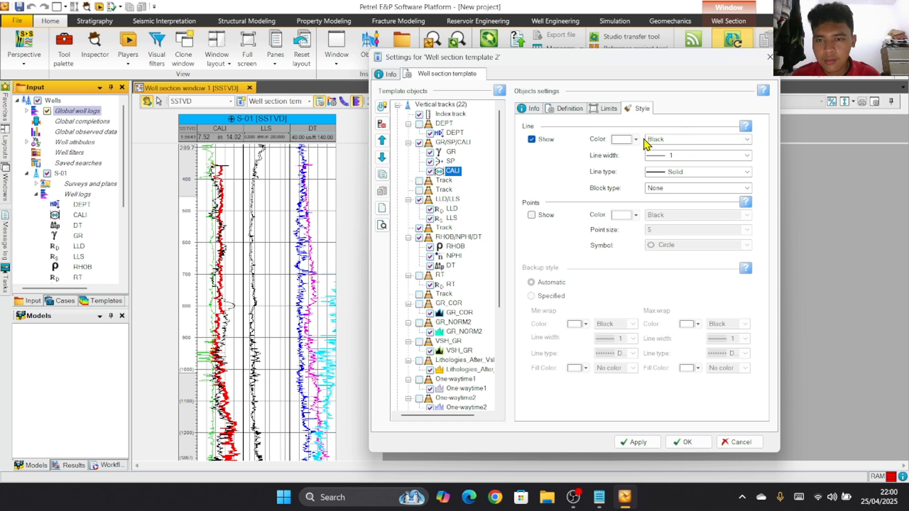
pyautogui.click(652, 142)
pyautogui.click(661, 151)
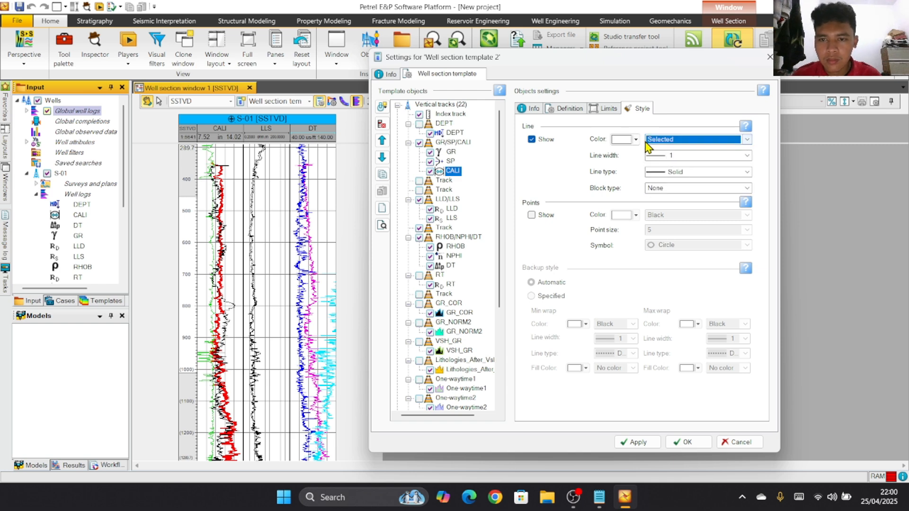
pyautogui.click(635, 140)
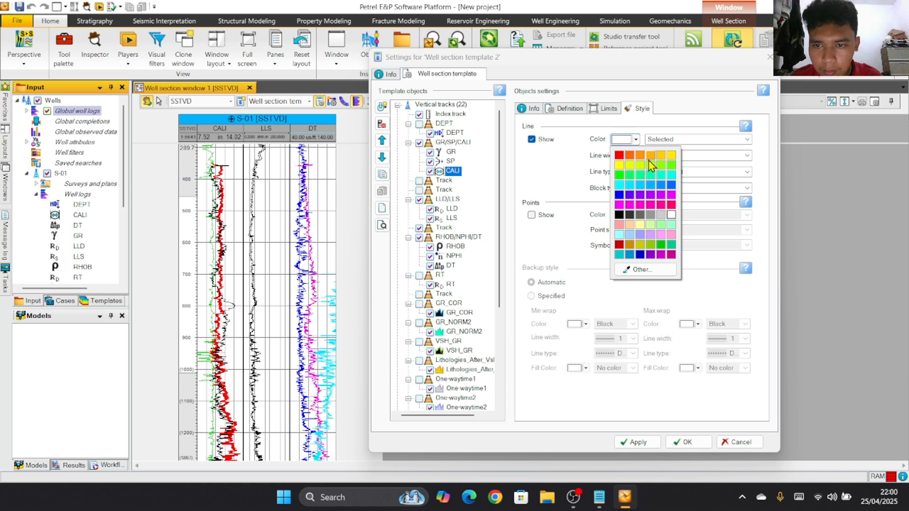
pyautogui.click(630, 156)
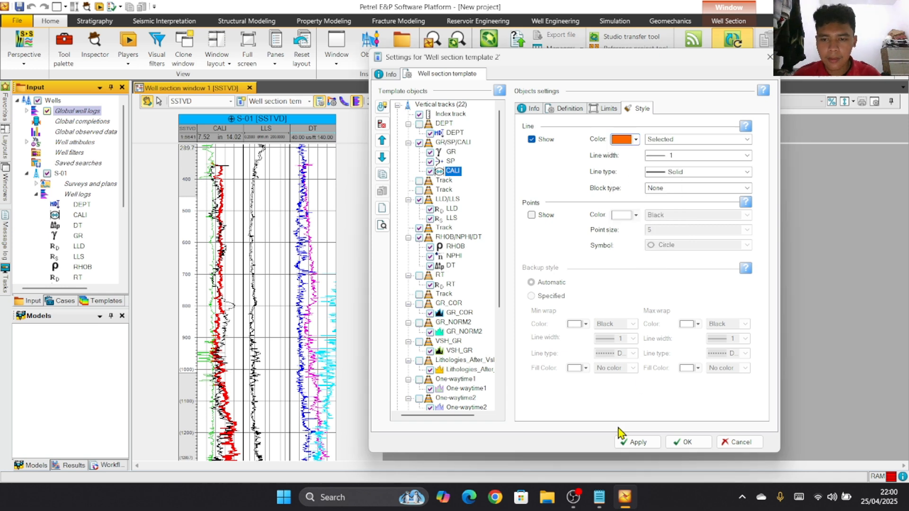
pyautogui.click(632, 445)
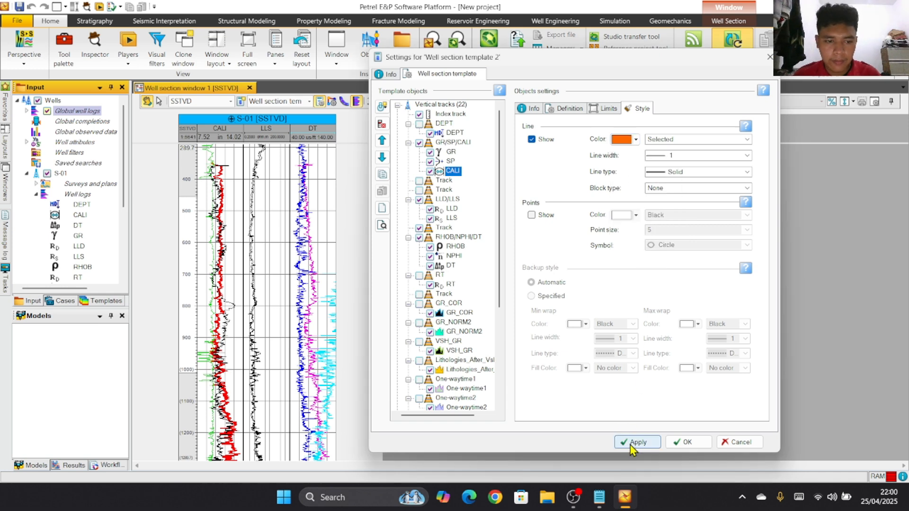
# Step: Set the CALI log's selected line colour to yellow, apply it, and close the well section template settings
pyautogui.click(622, 139)
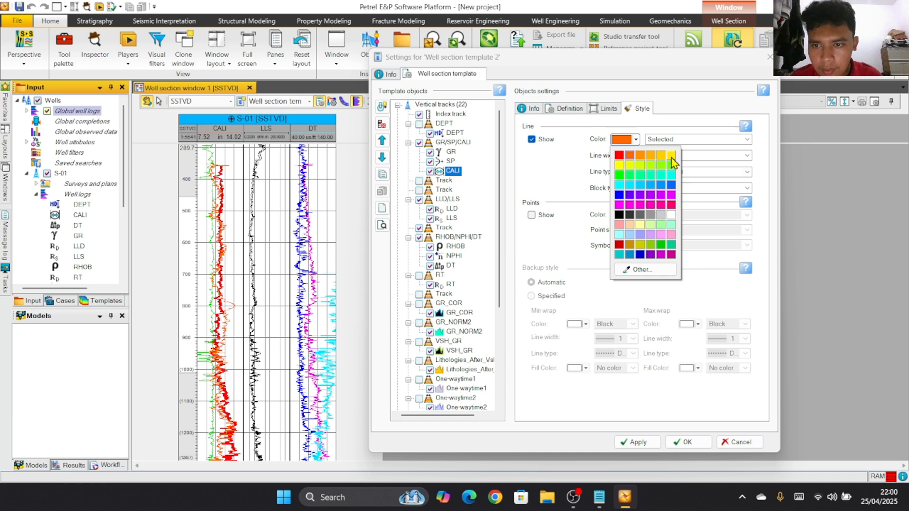
pyautogui.click(621, 165)
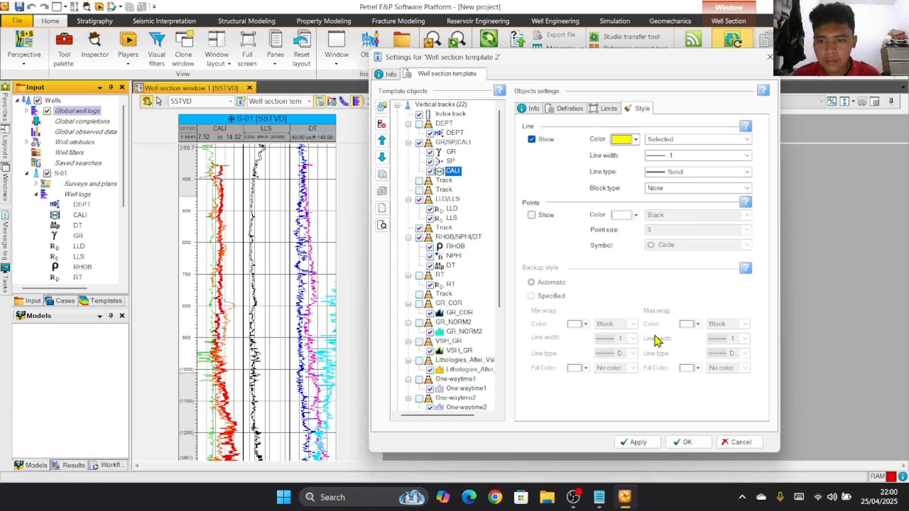
pyautogui.click(638, 444)
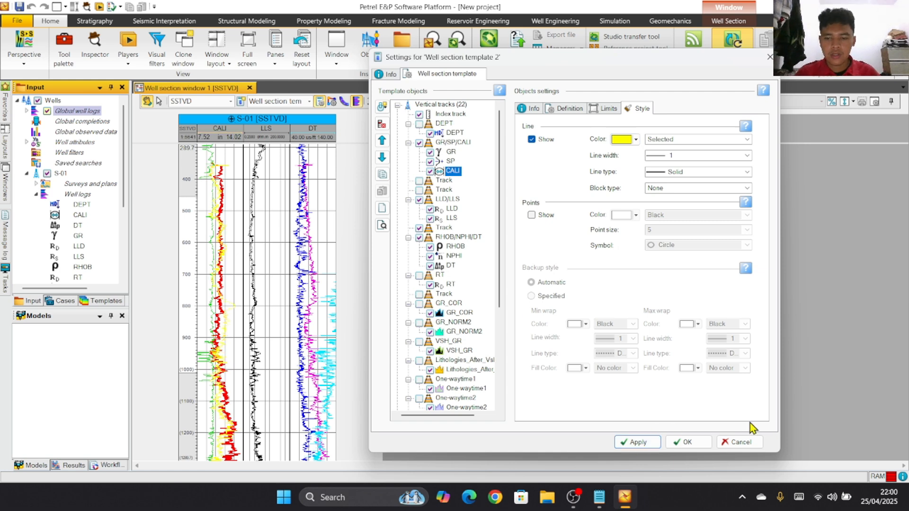
pyautogui.click(686, 442)
# Step: Enlarge the well section's track header area to show the names and scales of all combined logs
pyautogui.scroll(-3, 319, 230)
pyautogui.scroll(4, 323, 228)
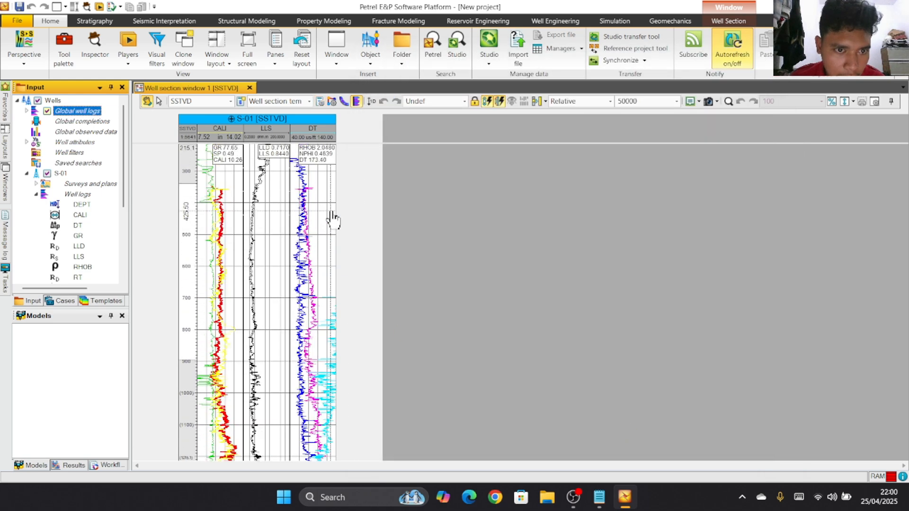
pyautogui.scroll(-4, 301, 189)
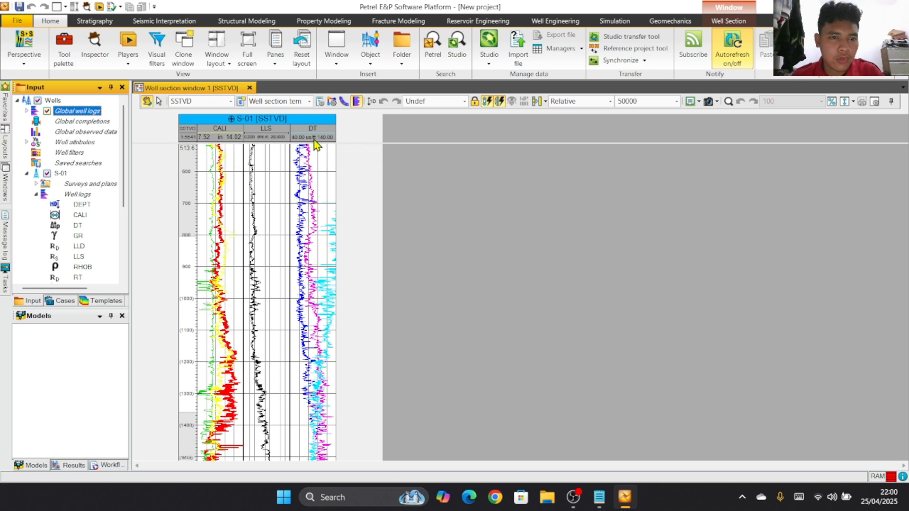
pyautogui.moveTo(304, 143); pyautogui.dragTo(312, 177)
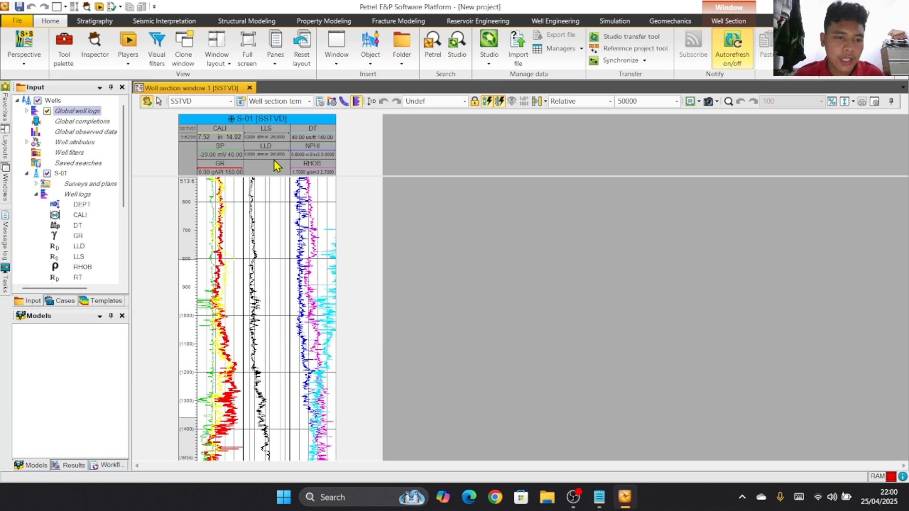
pyautogui.scroll(-2, 311, 204)
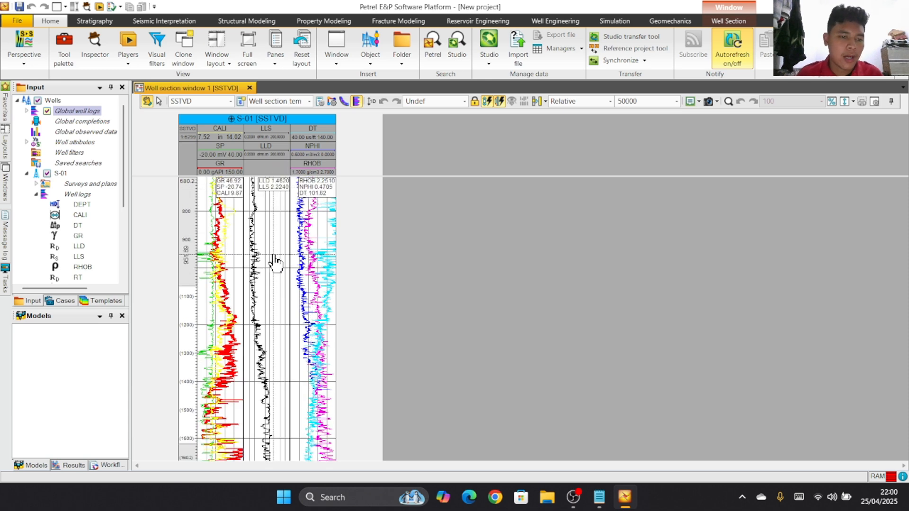
pyautogui.scroll(5, 281, 255)
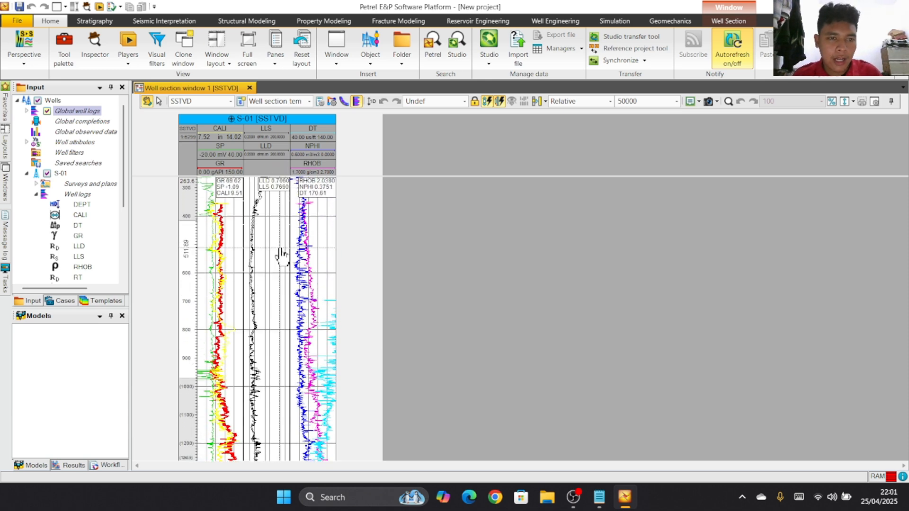
pyautogui.scroll(-4, 280, 251)
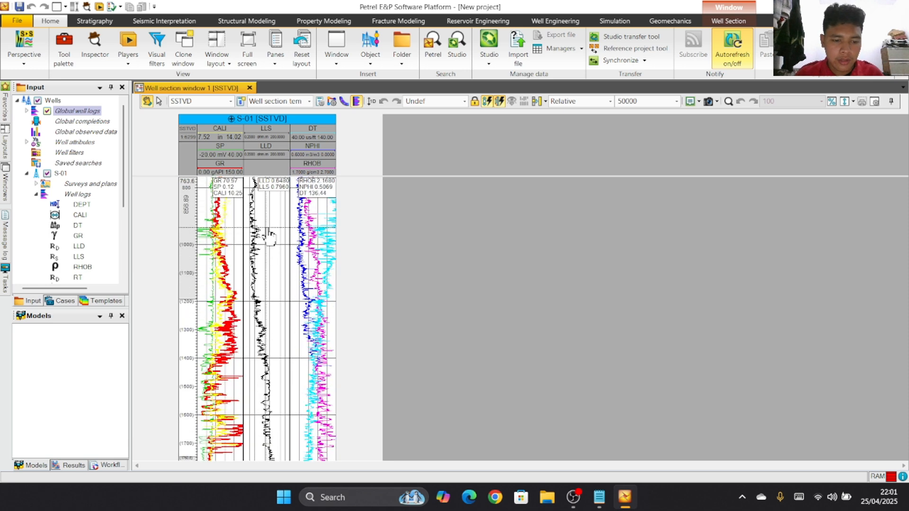
pyautogui.scroll(-4, 269, 235)
pyautogui.scroll(9, 269, 235)
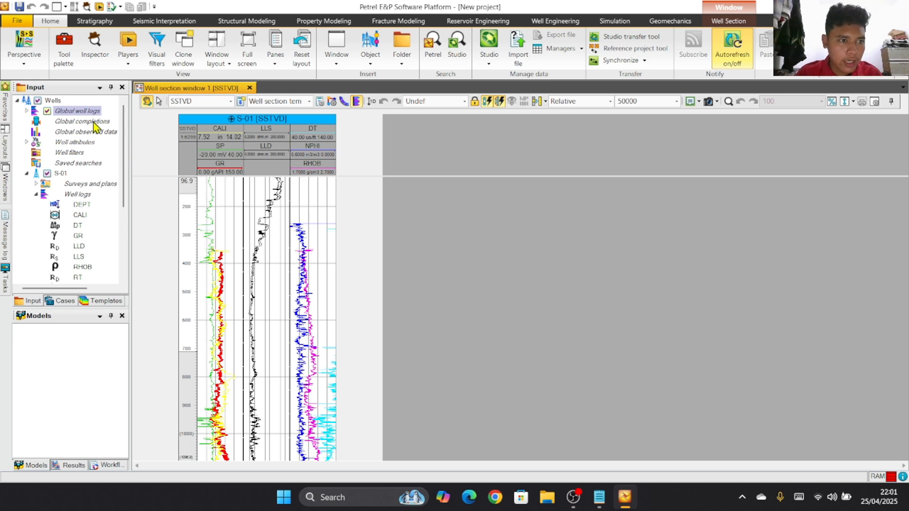
# Step: Add a curve fill to the RHOB/NPHI/DT track in the well section template settings
pyautogui.click(320, 102)
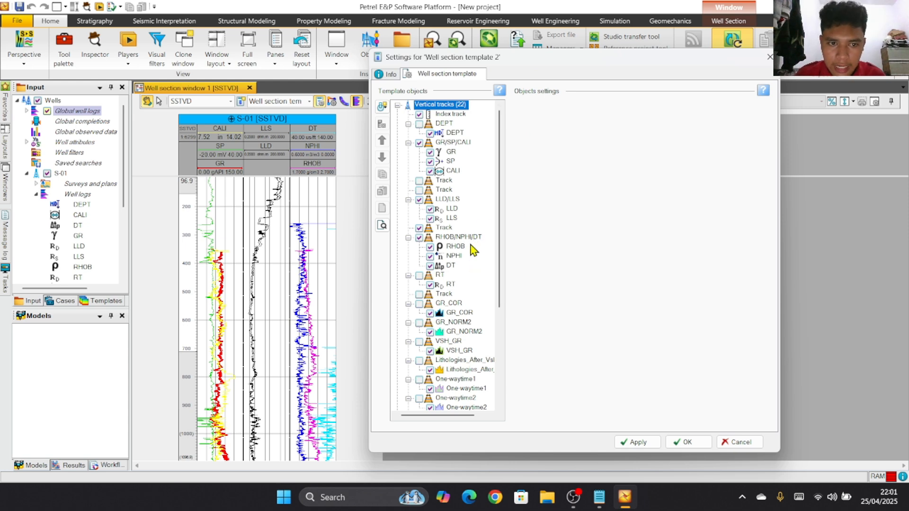
pyautogui.click(468, 237)
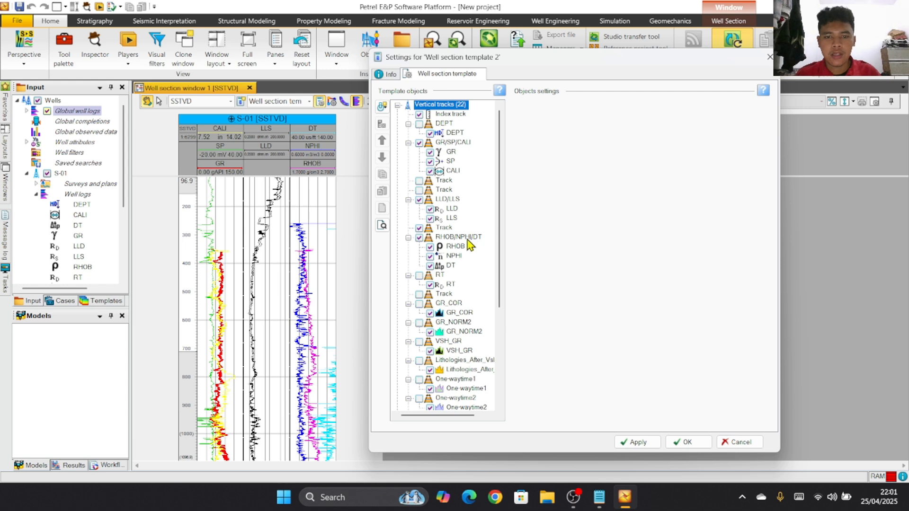
pyautogui.click(601, 111)
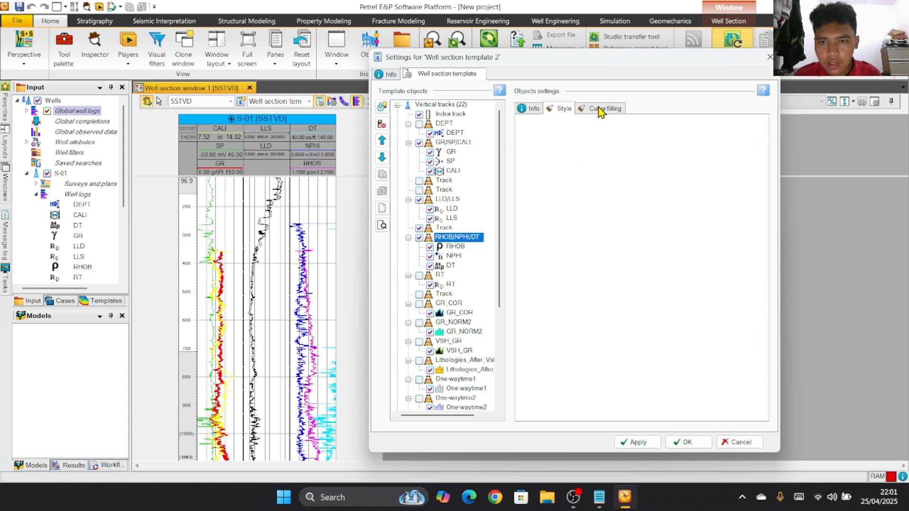
pyautogui.click(548, 140)
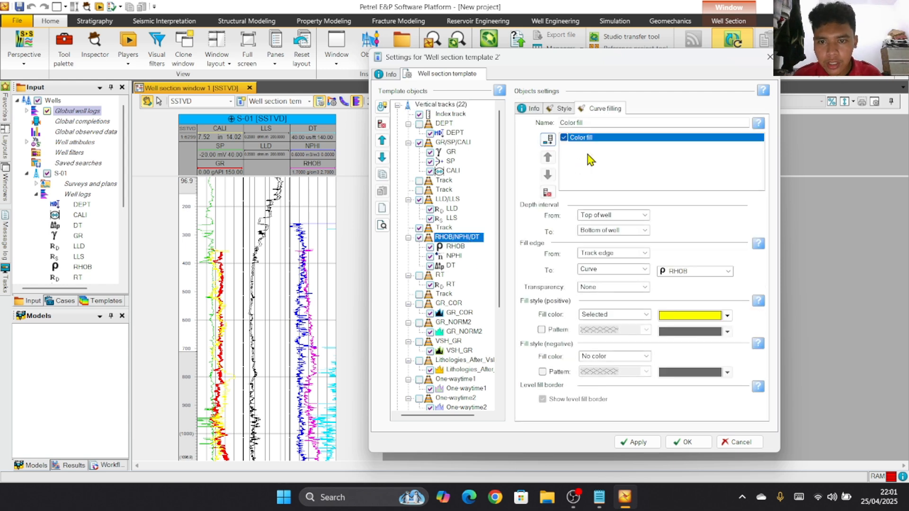
# Step: Set the colour fill edges from the RHOB curve to the NPHI curve, apply the fill, and close the template settings
pyautogui.click(645, 256)
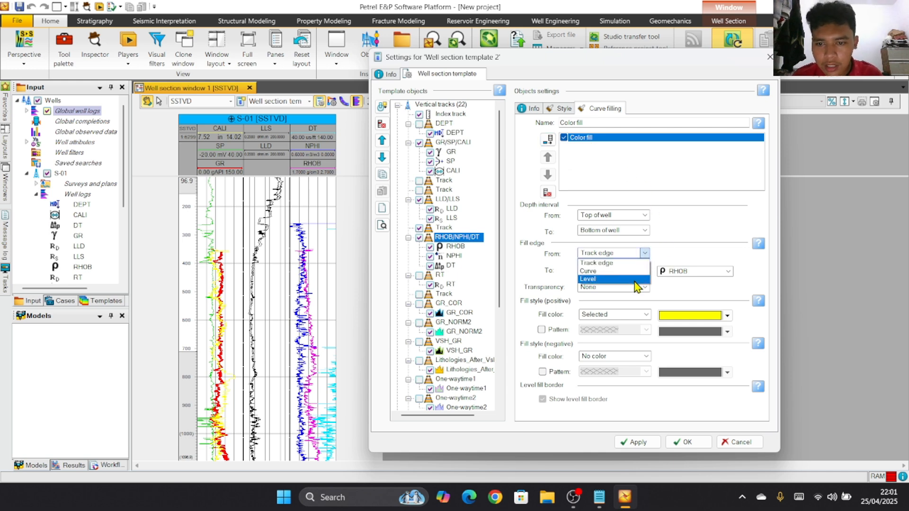
pyautogui.click(632, 277)
pyautogui.click(695, 271)
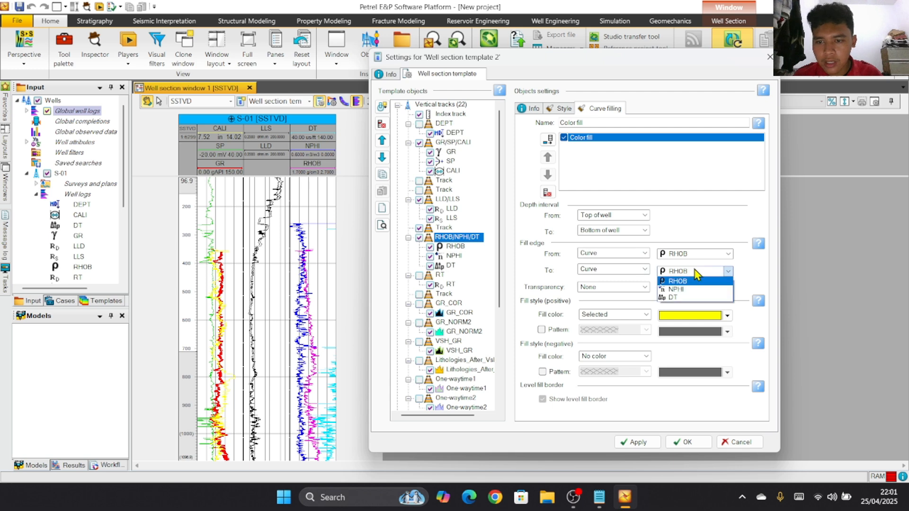
pyautogui.click(696, 290)
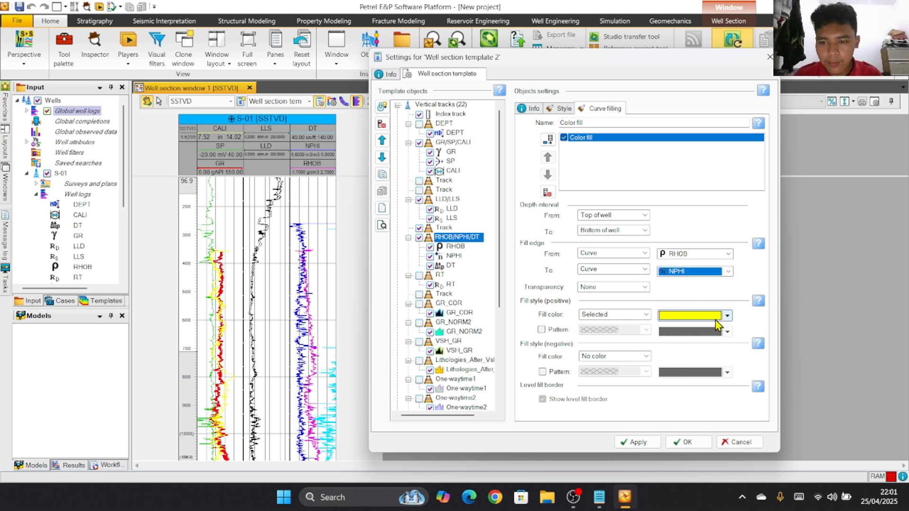
pyautogui.click(637, 443)
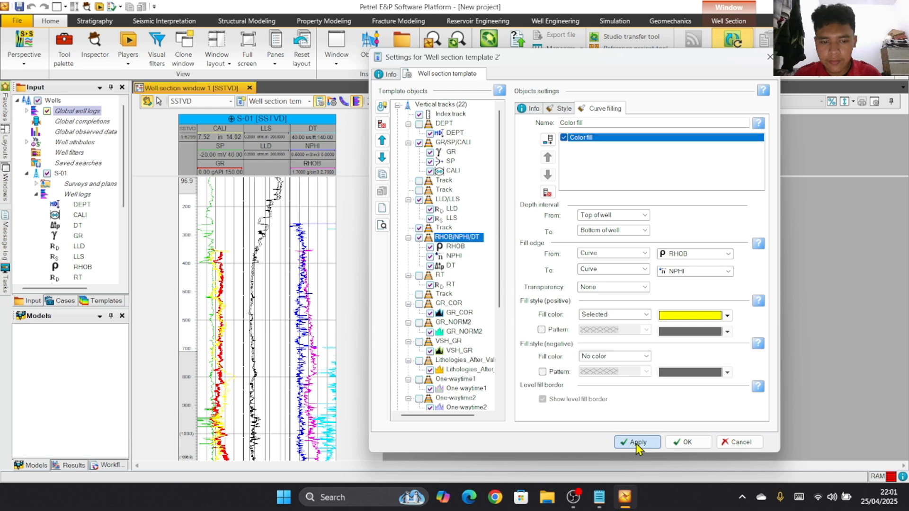
pyautogui.click(687, 443)
# Step: Examine the fill between RHOB and NPHI along well S-01 at several depths and zoom levels
pyautogui.scroll(-5, 314, 258)
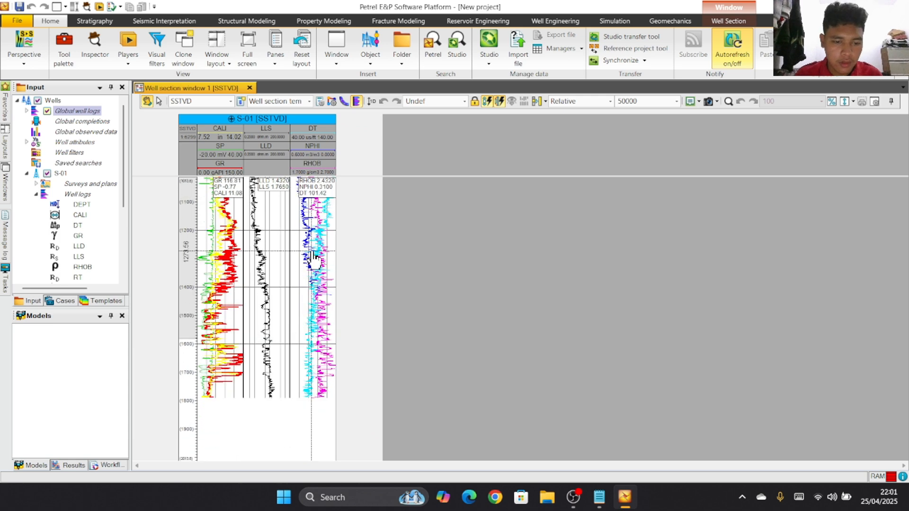
pyautogui.scroll(-2, 314, 258)
pyautogui.scroll(2, 319, 272)
pyautogui.scroll(-2, 303, 298)
pyautogui.scroll(8, 302, 298)
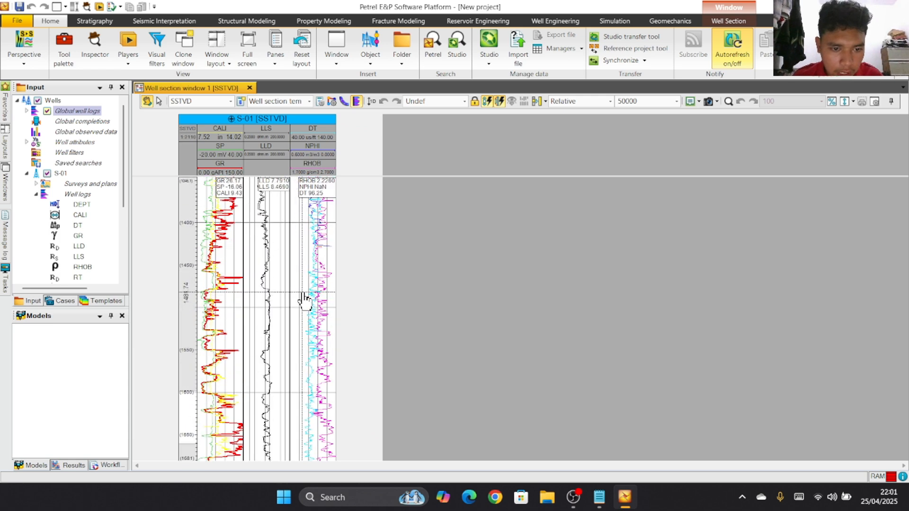
pyautogui.scroll(3, 305, 300)
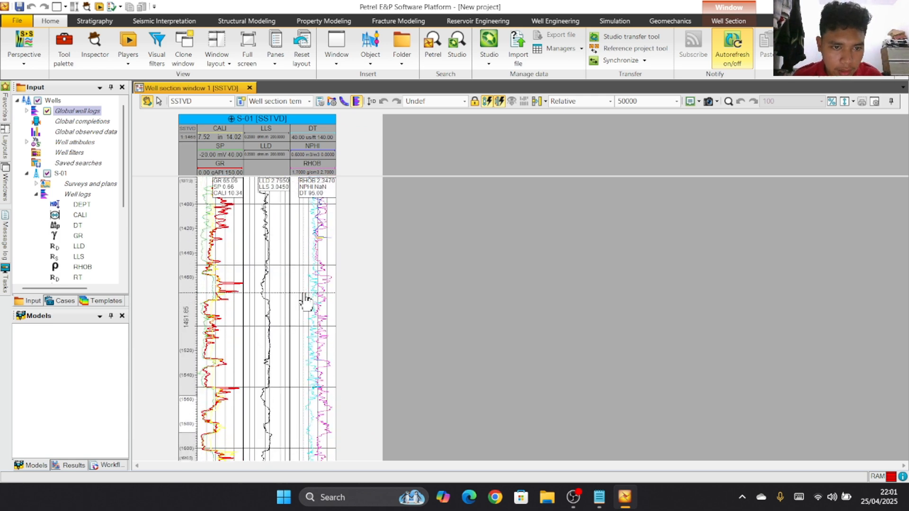
pyautogui.scroll(10, 304, 305)
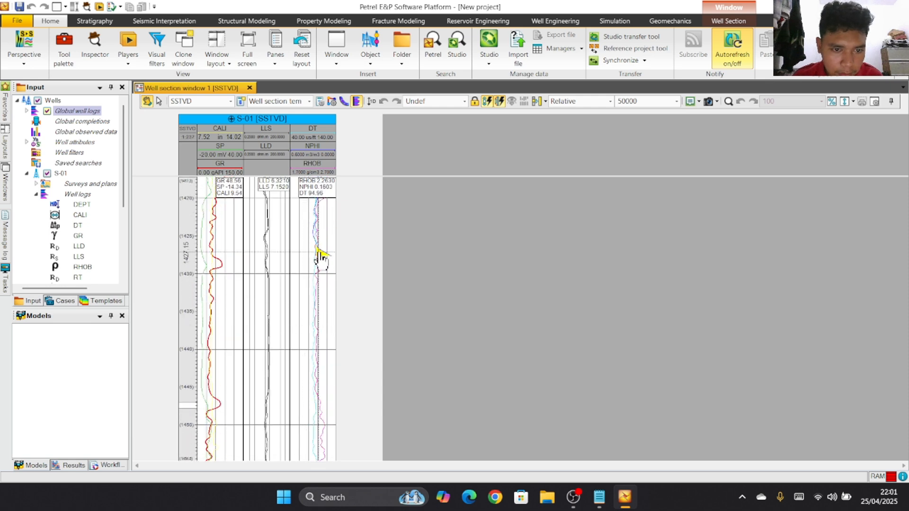
pyautogui.scroll(-9, 320, 256)
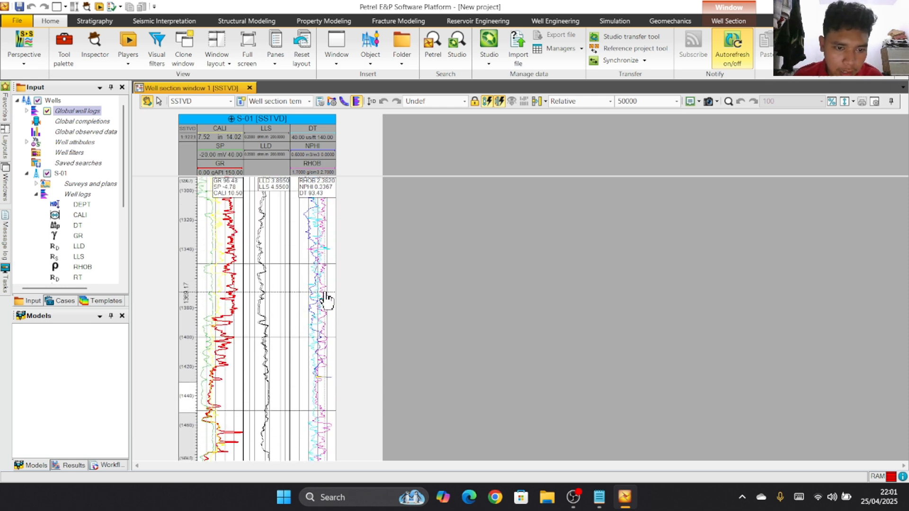
pyautogui.scroll(-5, 327, 300)
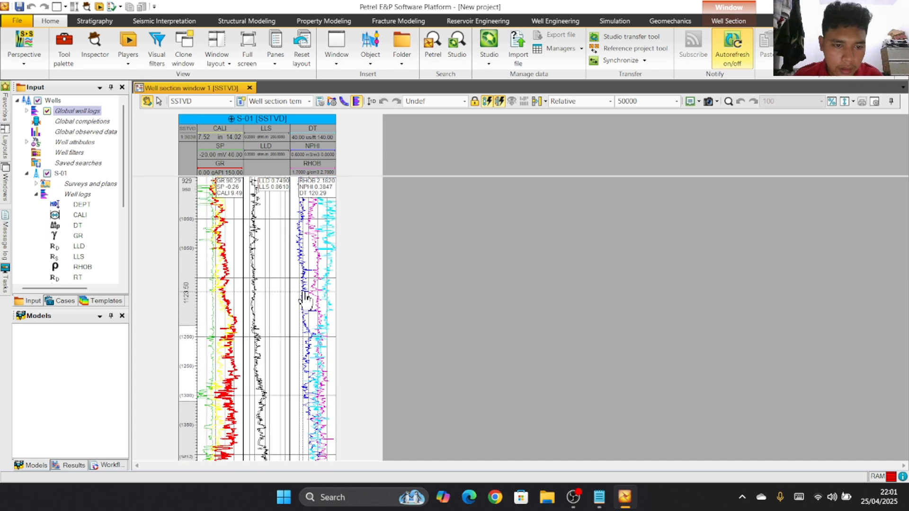
pyautogui.scroll(-4, 304, 299)
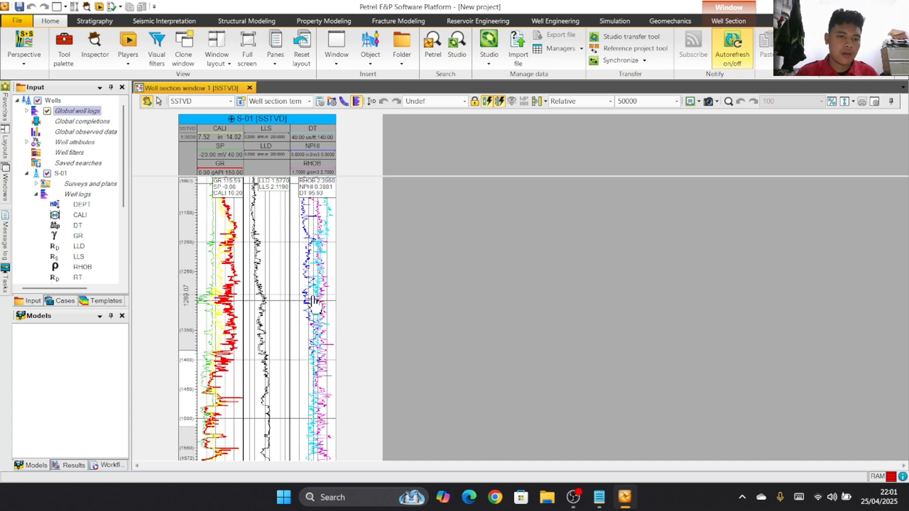
pyautogui.scroll(1, 313, 303)
pyautogui.scroll(8, 300, 303)
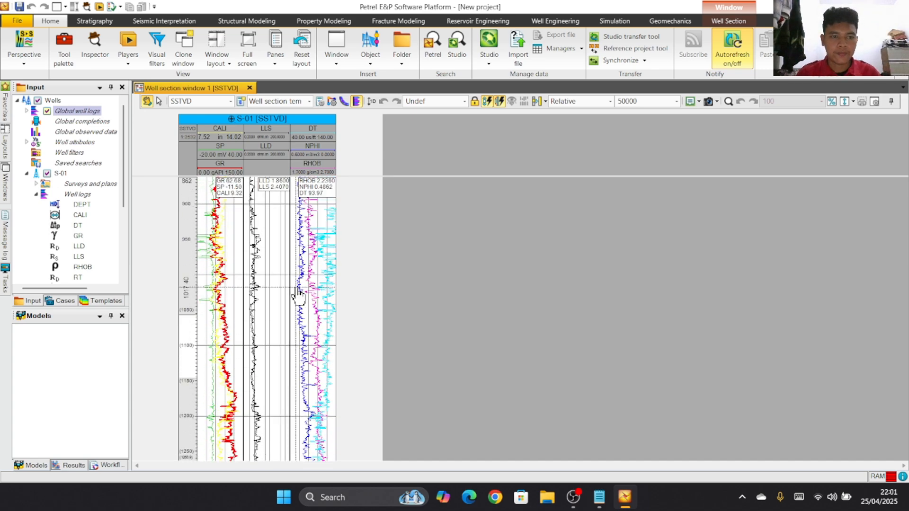
pyautogui.scroll(-3, 303, 294)
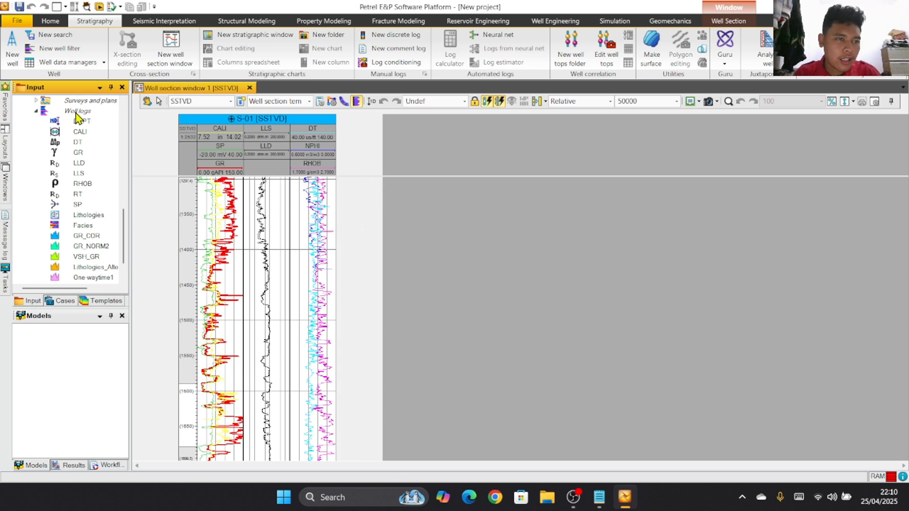
pyautogui.scroll(-1, 77, 120)
pyautogui.scroll(7, 79, 122)
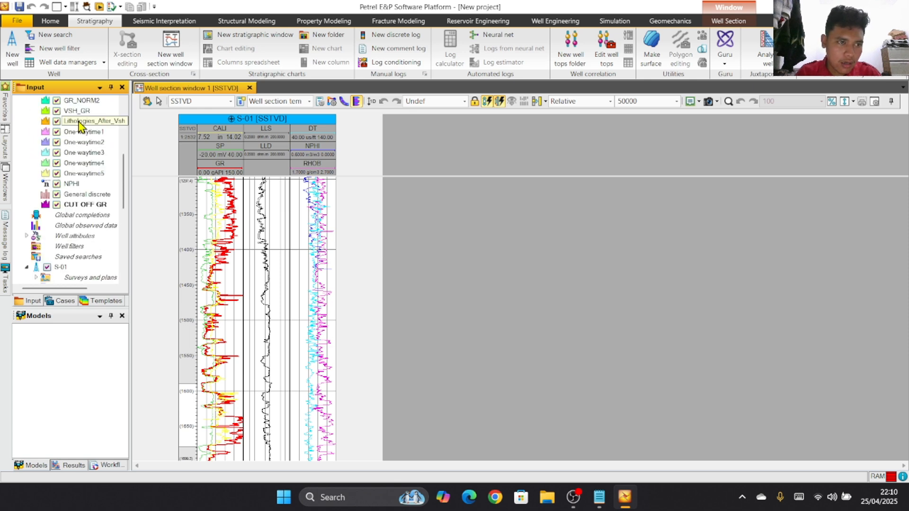
pyautogui.scroll(5, 78, 123)
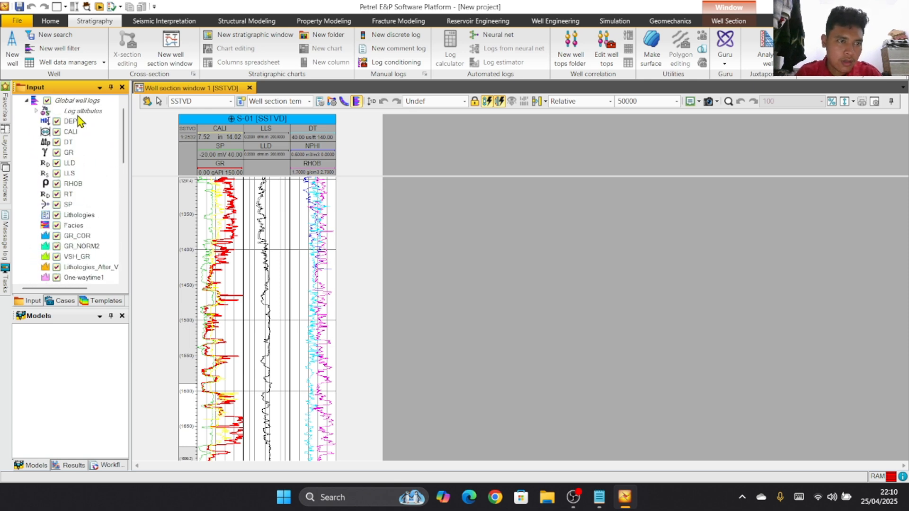
pyautogui.scroll(1, 79, 121)
pyautogui.rightClick(85, 116)
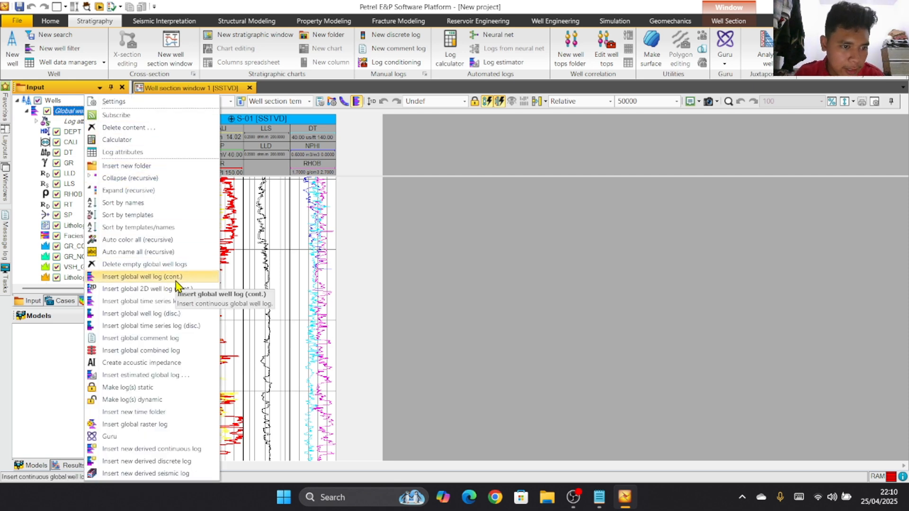
pyautogui.click(26, 168)
# Step: Review the name, template and colour table settings of the CUT OFF GR global well log, and close them
pyautogui.scroll(-1, 63, 175)
pyautogui.scroll(-3, 63, 179)
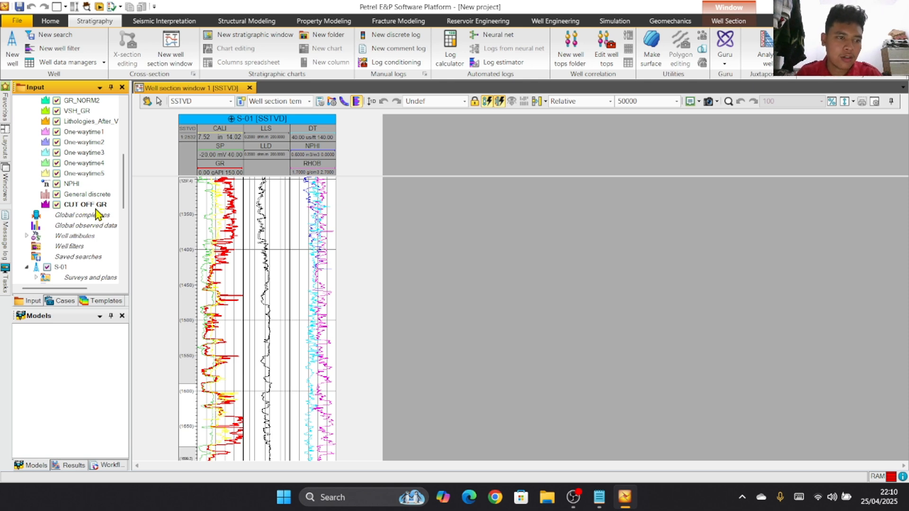
pyautogui.click(96, 205)
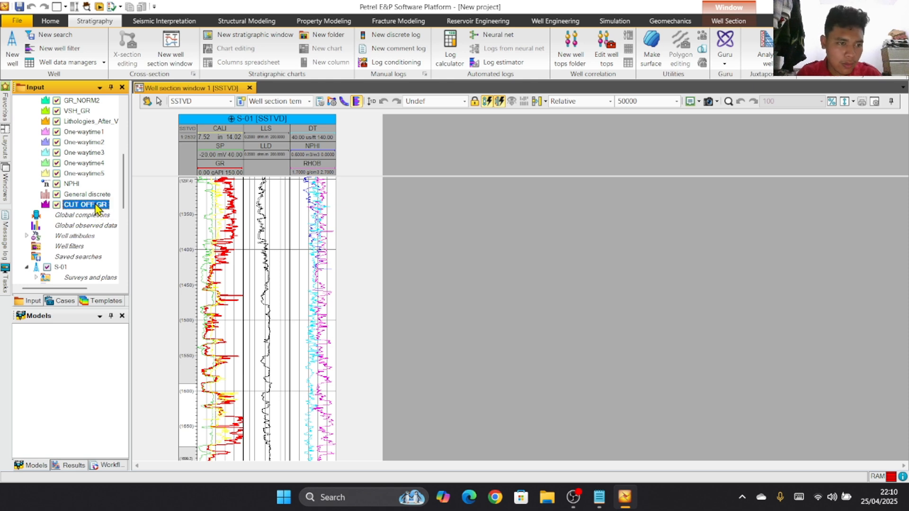
pyautogui.rightClick(96, 205)
pyautogui.click(124, 212)
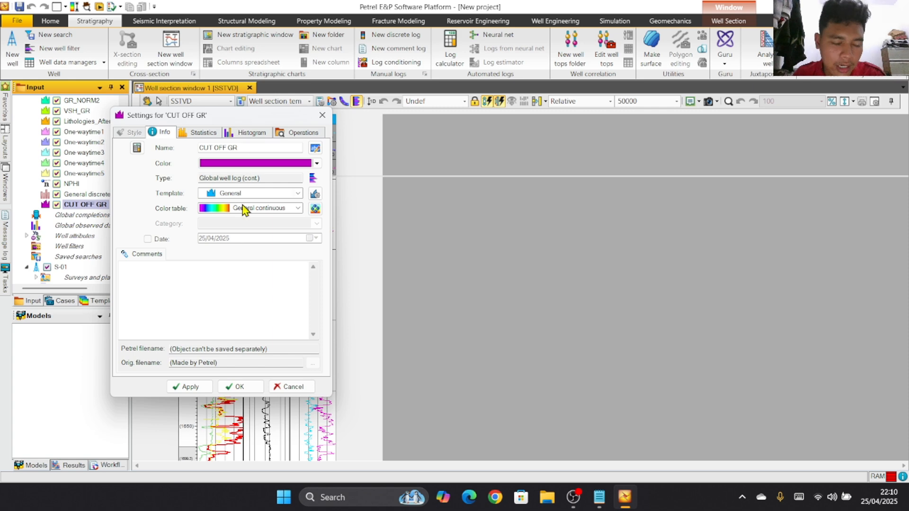
pyautogui.click(238, 386)
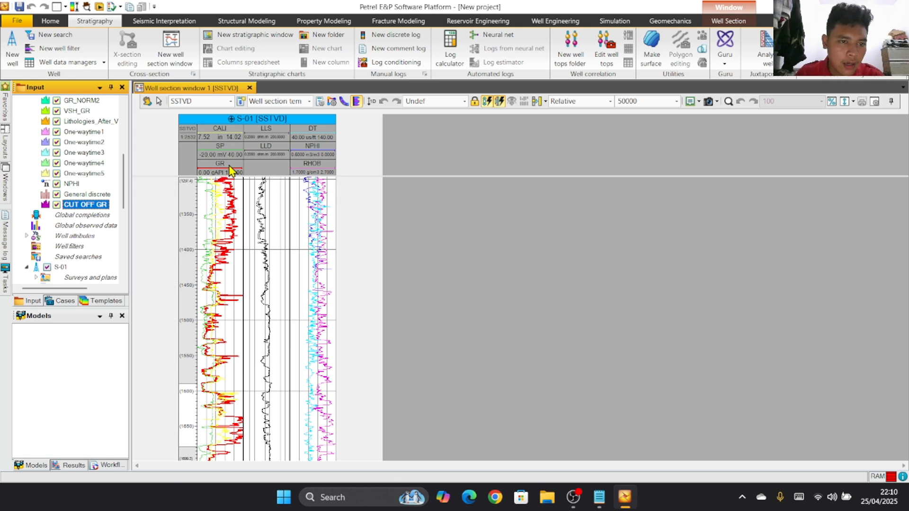
# Step: Copy the CUT OFF GR global well log as a derived log template and paste it as a derived log into S-01's well logs
pyautogui.rightClick(88, 204)
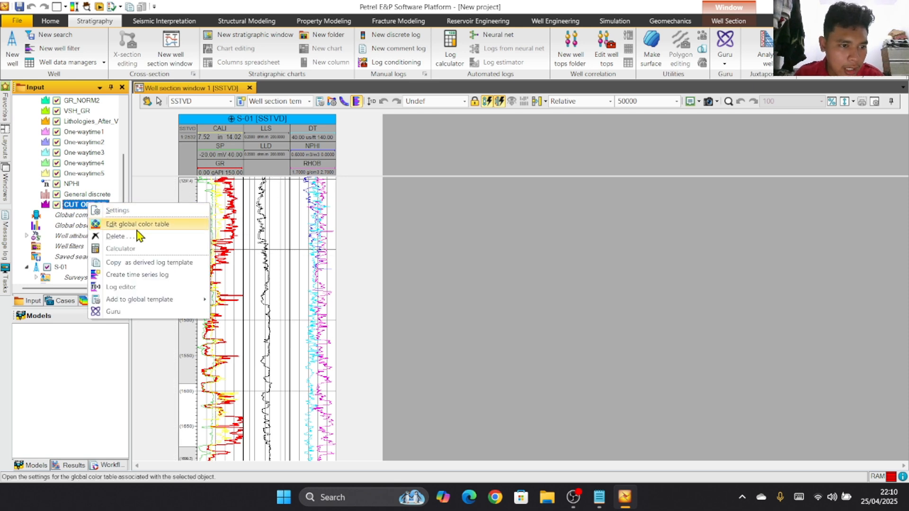
pyautogui.click(151, 266)
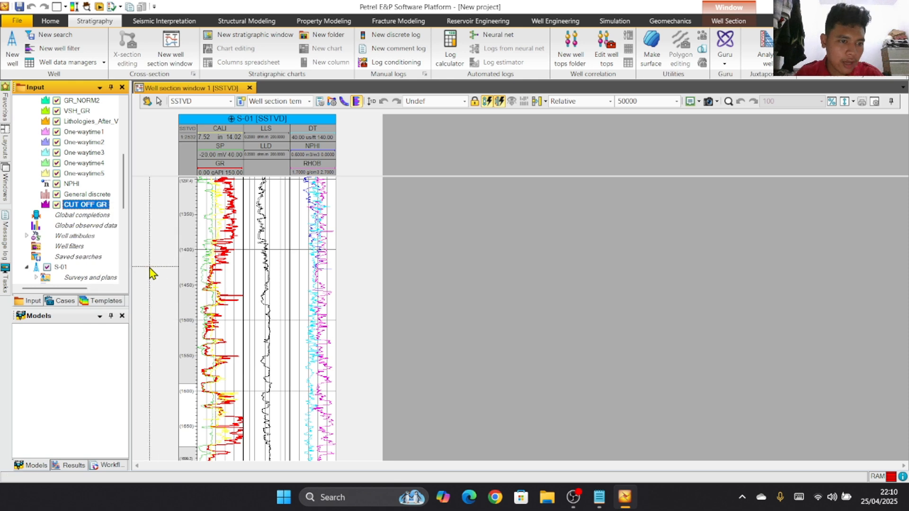
pyautogui.scroll(-3, 95, 230)
pyautogui.click(60, 174)
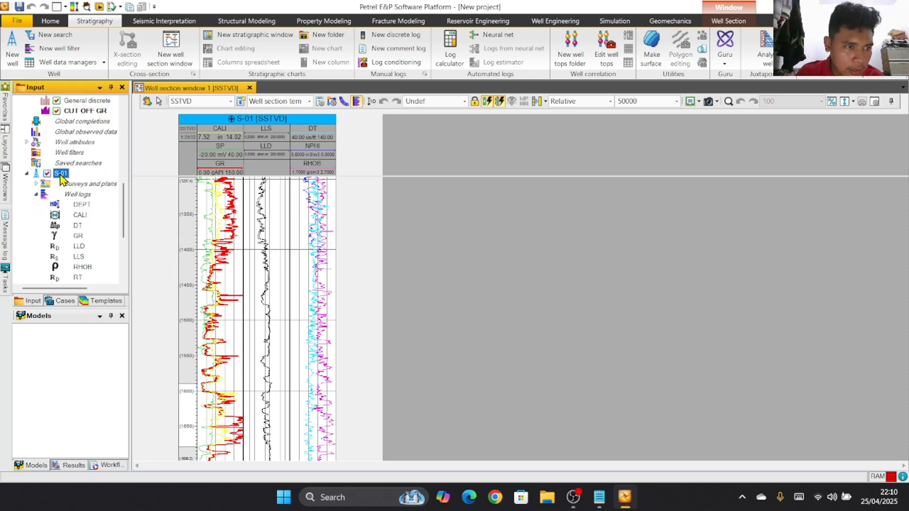
pyautogui.rightClick(86, 194)
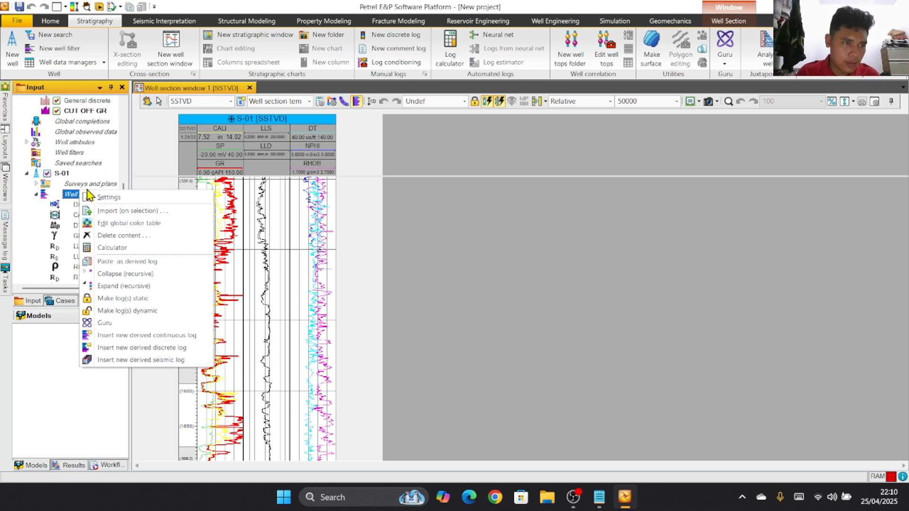
pyautogui.click(179, 263)
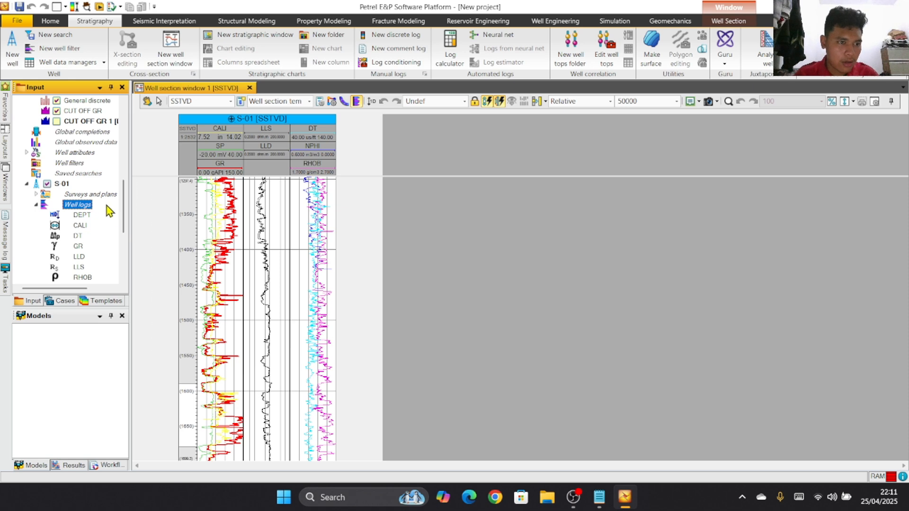
pyautogui.scroll(-5, 107, 207)
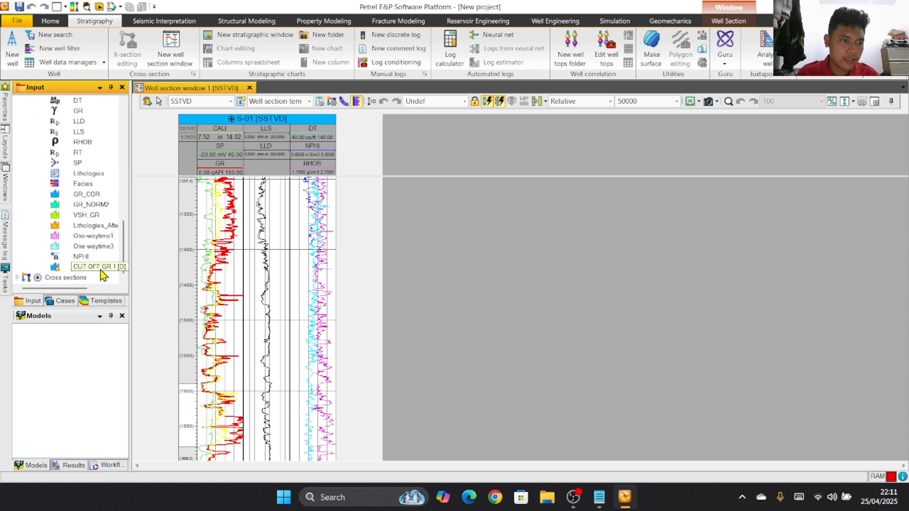
pyautogui.click(107, 267)
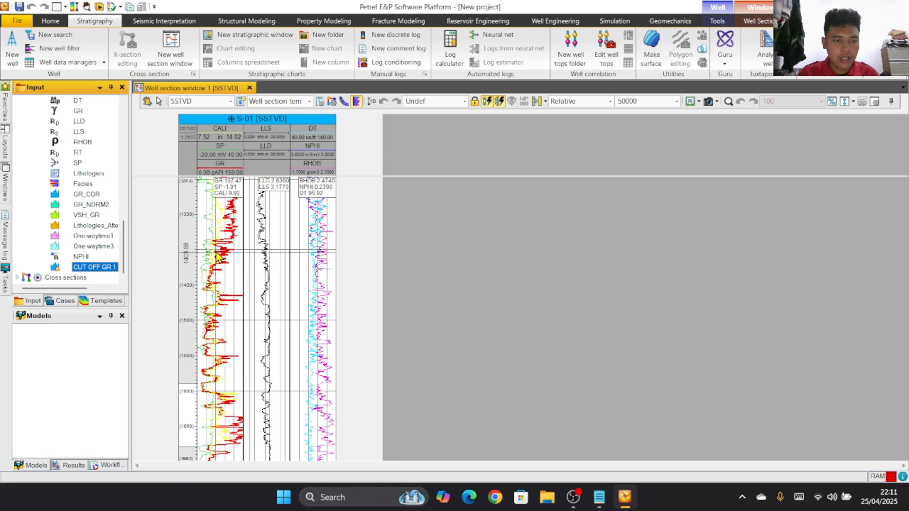
# Step: Examine the GR curve's minimum and maximum readings along well S-01 and the depth where the logs end
pyautogui.scroll(-2, 215, 256)
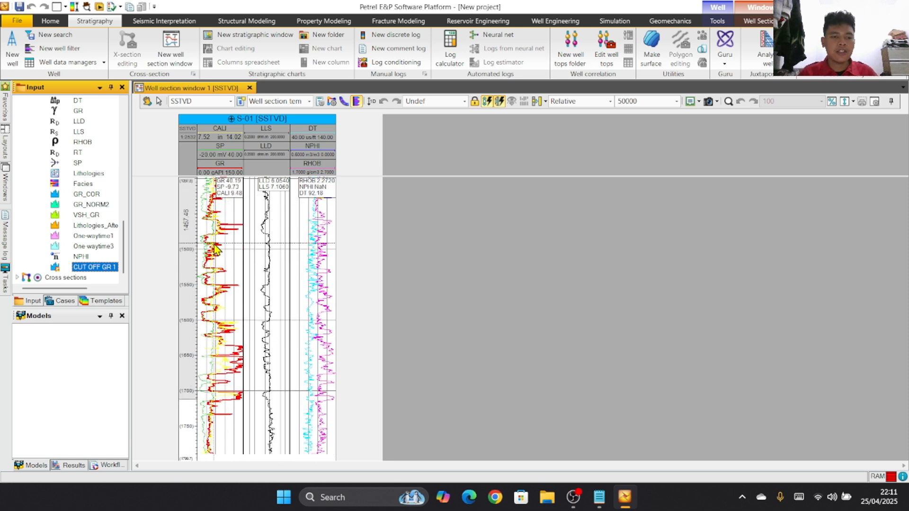
pyautogui.scroll(-2, 215, 249)
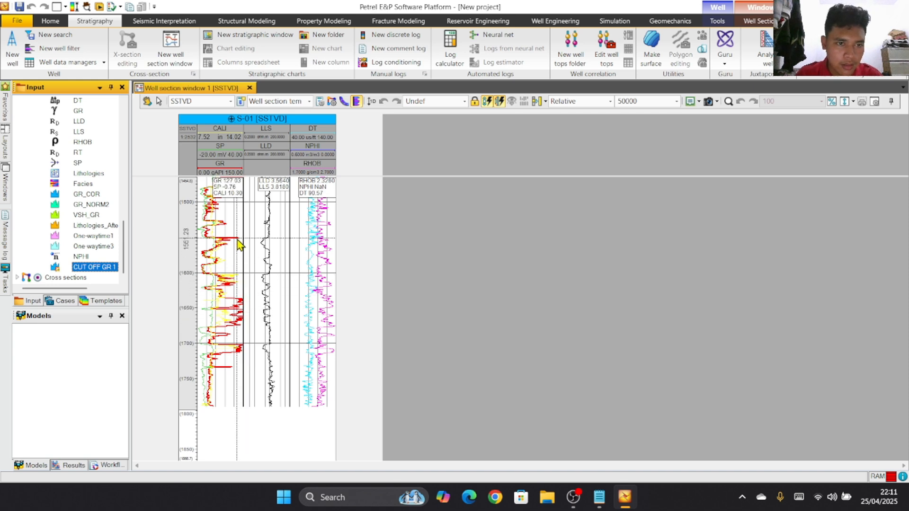
pyautogui.scroll(5, 239, 273)
pyautogui.scroll(2, 241, 275)
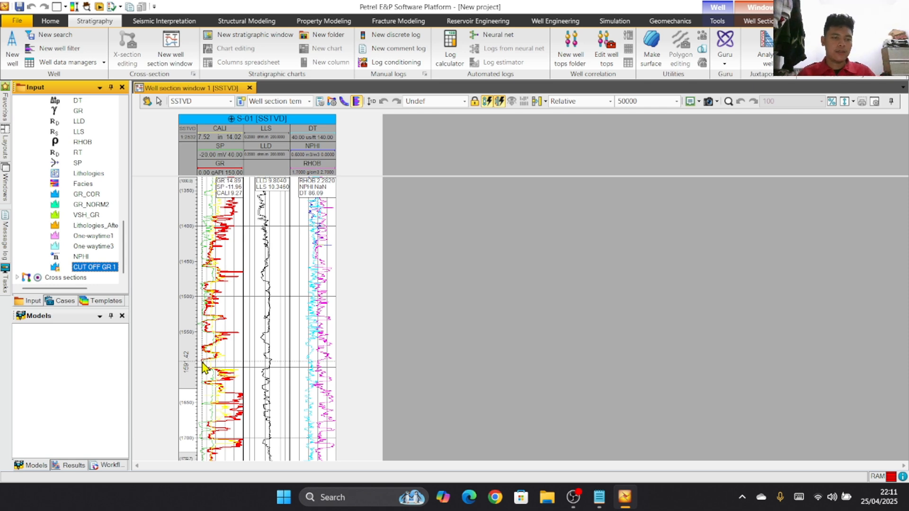
pyautogui.click(97, 268)
pyautogui.scroll(-5, 215, 246)
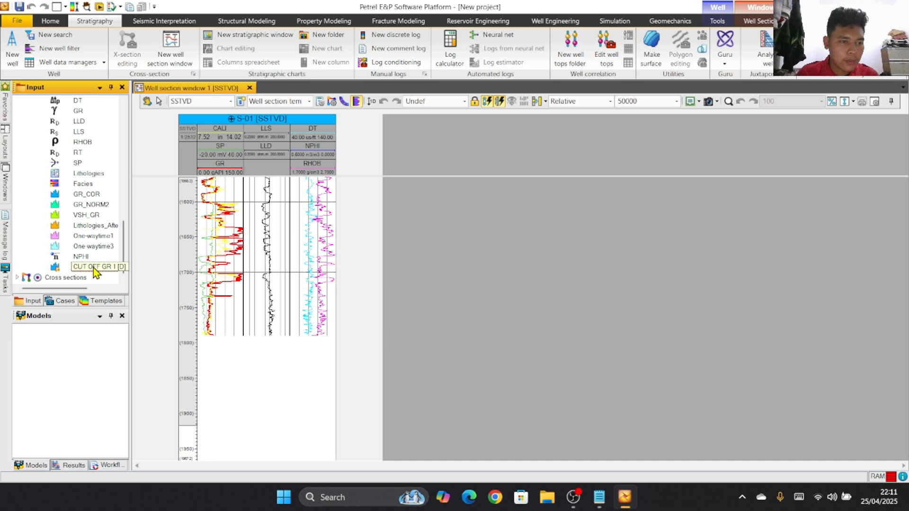
pyautogui.scroll(1, 90, 227)
pyautogui.scroll(-1, 90, 228)
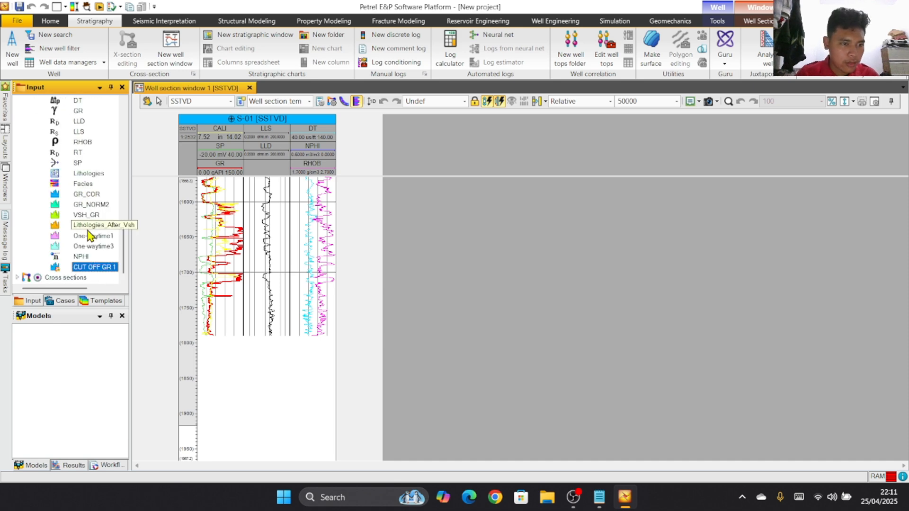
# Step: Open the log spreadsheet of S-01's derived CUT OFF GR 1 log and append two rows
pyautogui.rightClick(96, 268)
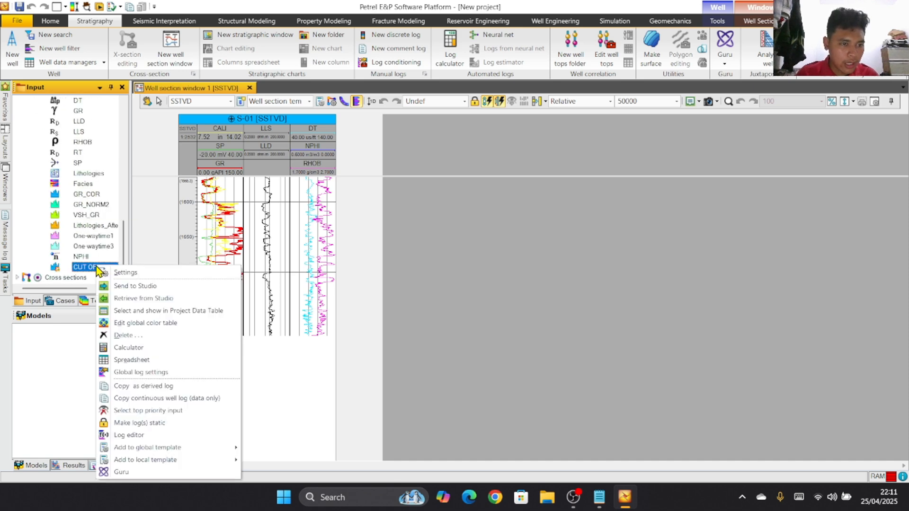
pyautogui.click(149, 360)
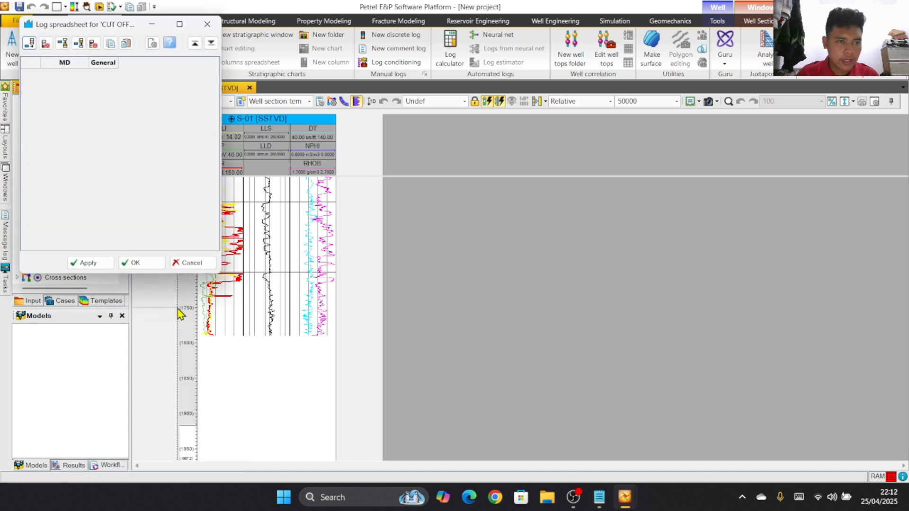
pyautogui.click(30, 44)
pyautogui.click(31, 44)
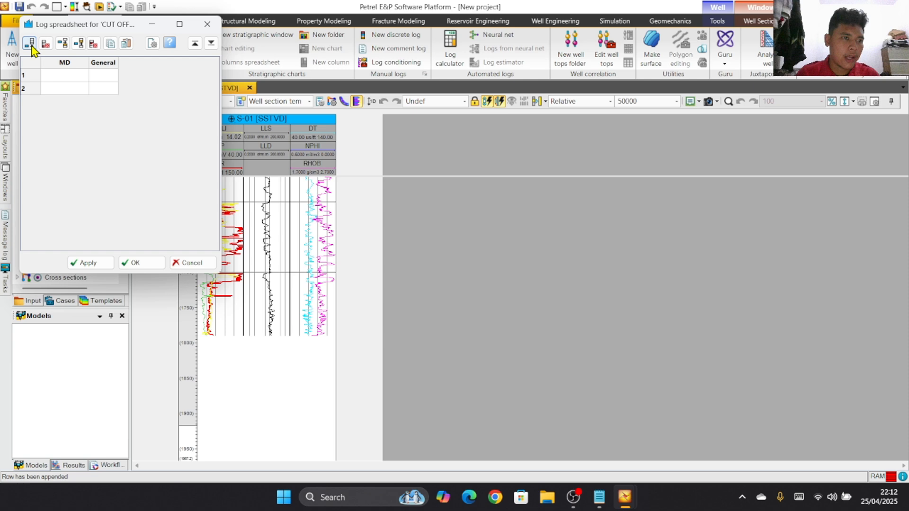
# Step: Set the MD values of the two spreadsheet rows to 0 and 1790, keeping the log tracks in view
pyautogui.click(65, 76)
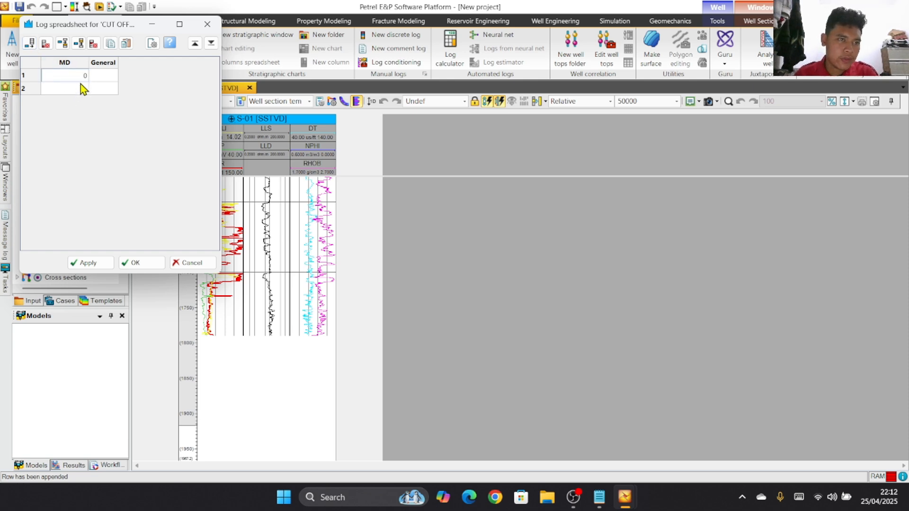
pyautogui.press('Return')
pyautogui.moveTo(120, 24); pyautogui.dragTo(328, 120)
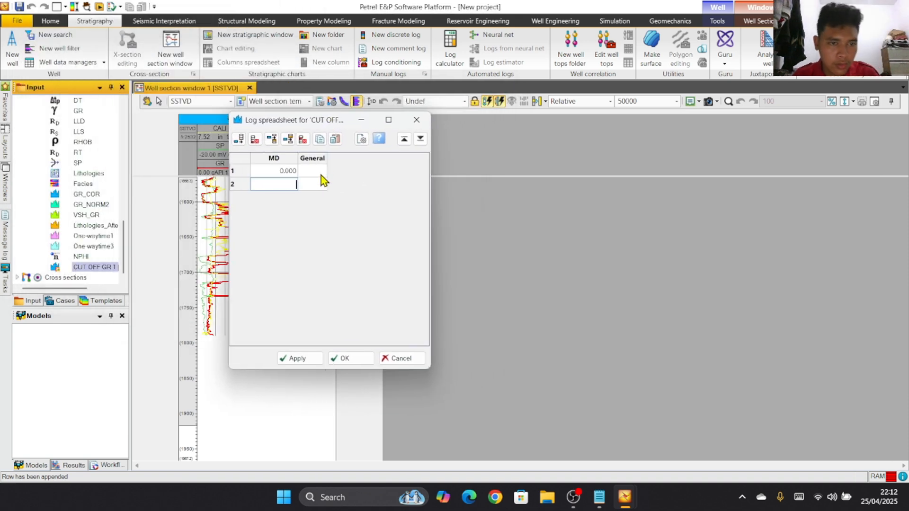
pyautogui.write('179')
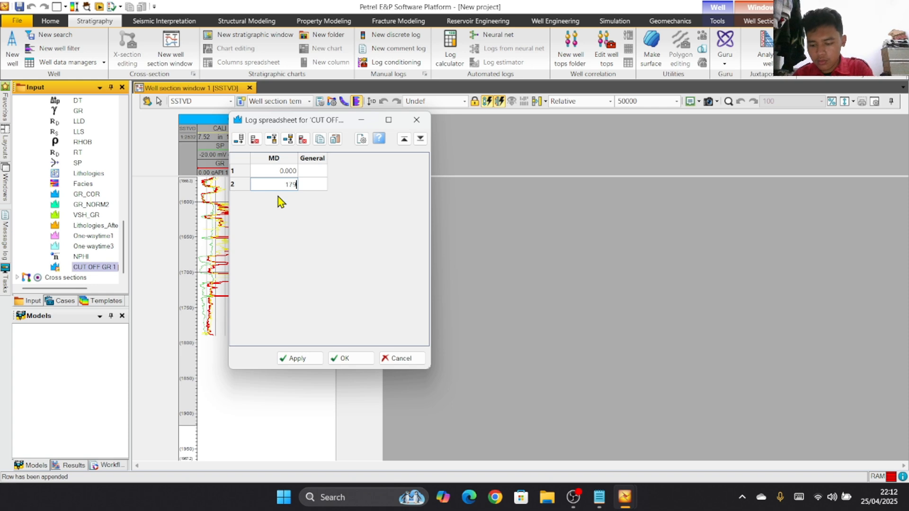
pyautogui.write('0')
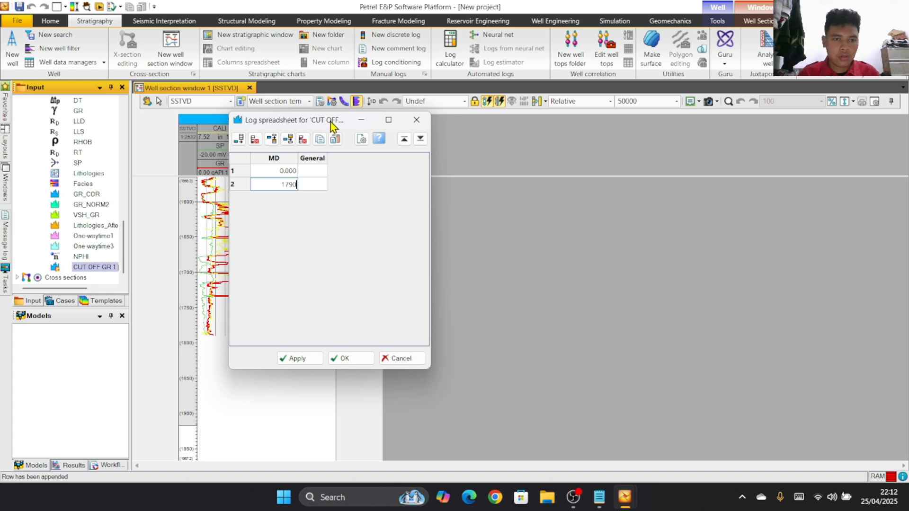
pyautogui.moveTo(331, 122); pyautogui.dragTo(484, 170)
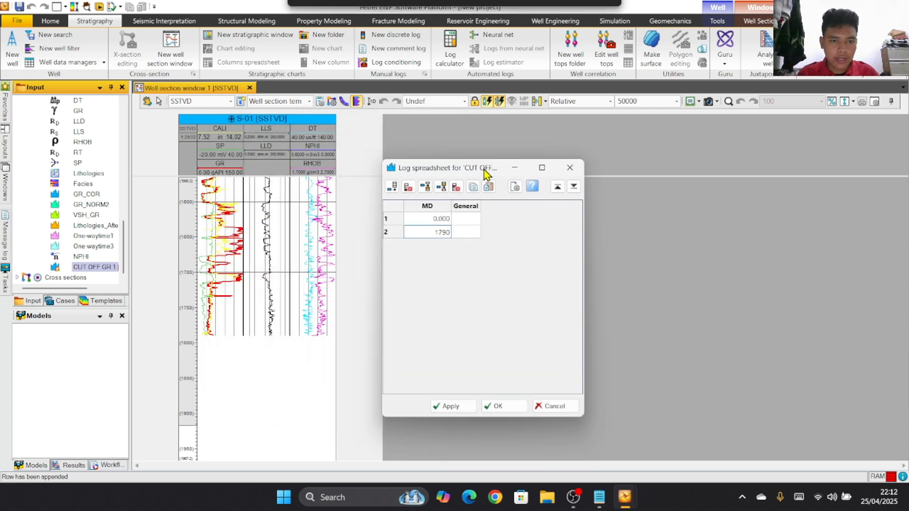
# Step: Set the General value to 81 for both depths, apply the values, and close the log spreadsheet
pyautogui.click(476, 221)
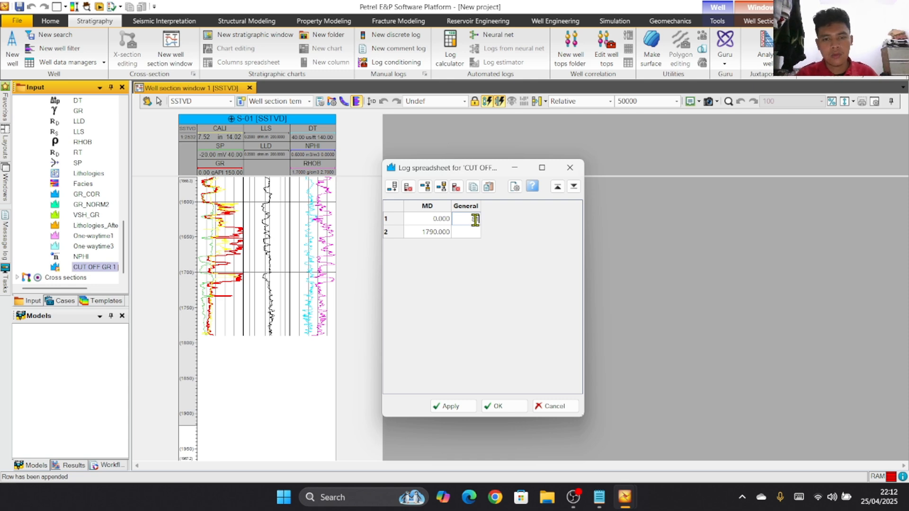
pyautogui.click(469, 235)
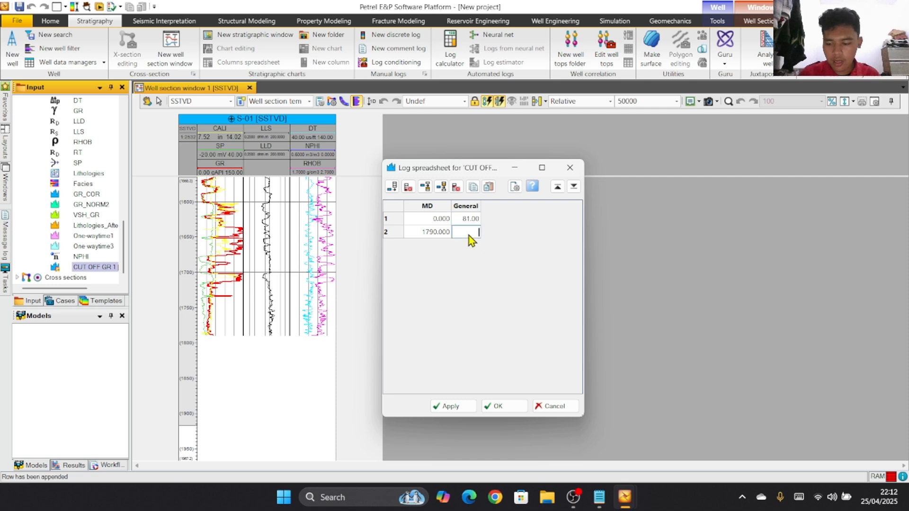
pyautogui.click(460, 410)
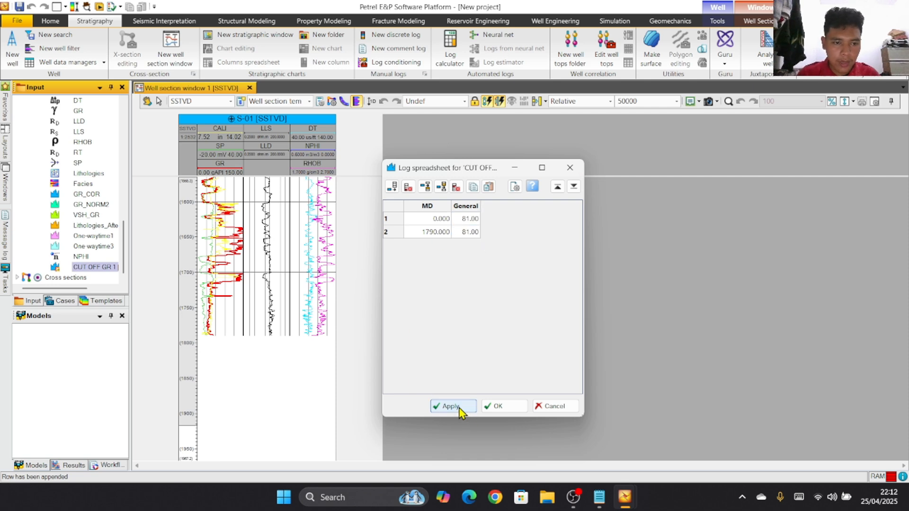
pyautogui.click(498, 406)
# Step: Display the CUT OFF GR 1 log in the well section and move it into the GR/SP/CALI track of the template
pyautogui.scroll(10, 83, 225)
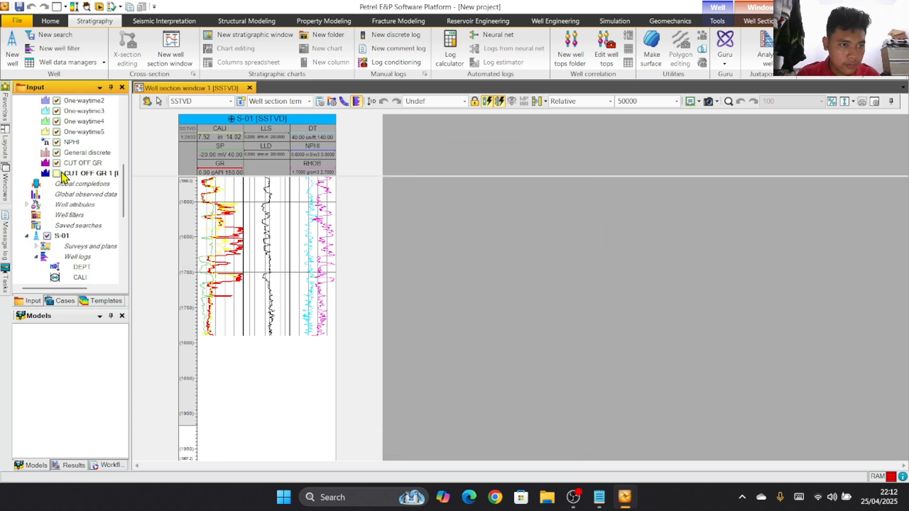
pyautogui.click(57, 174)
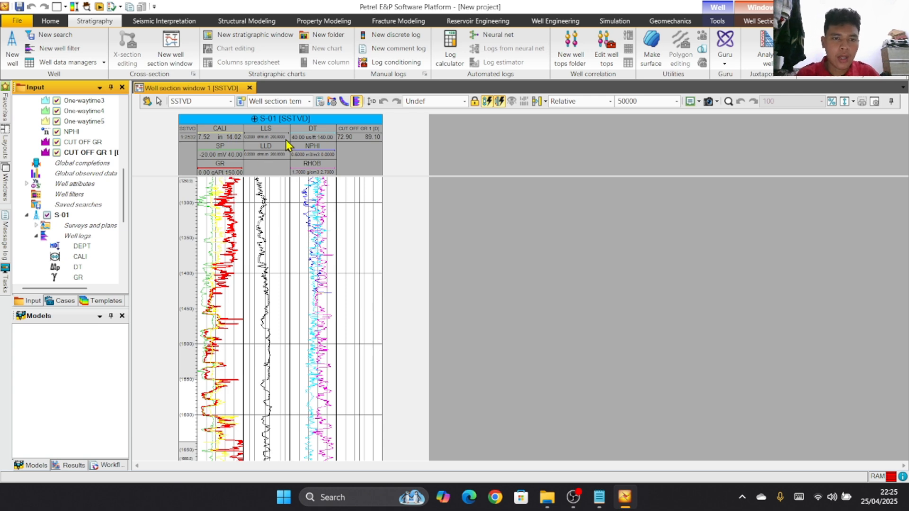
pyautogui.click(321, 102)
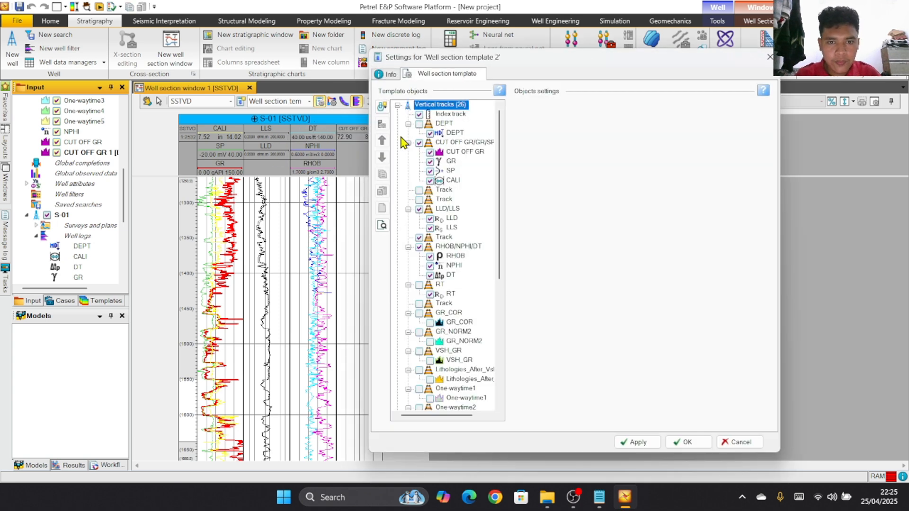
pyautogui.scroll(-8, 458, 189)
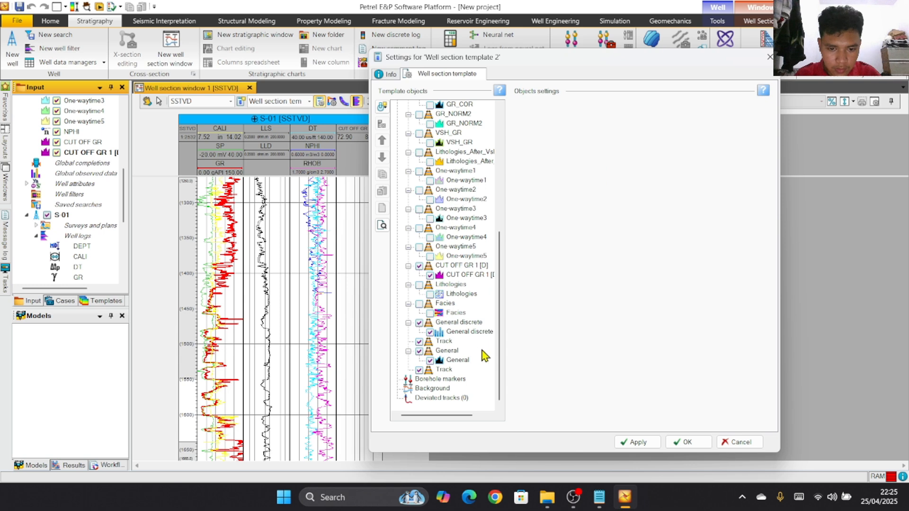
pyautogui.click(467, 277)
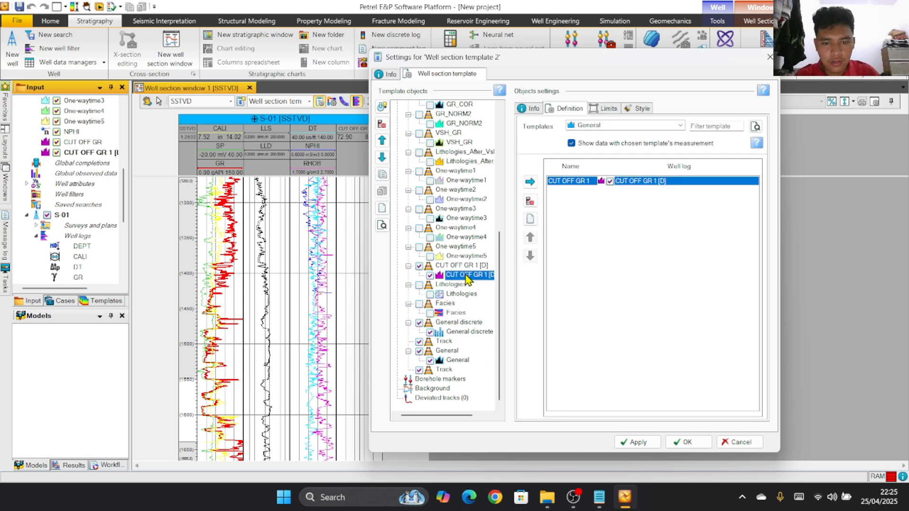
pyautogui.scroll(8, 462, 199)
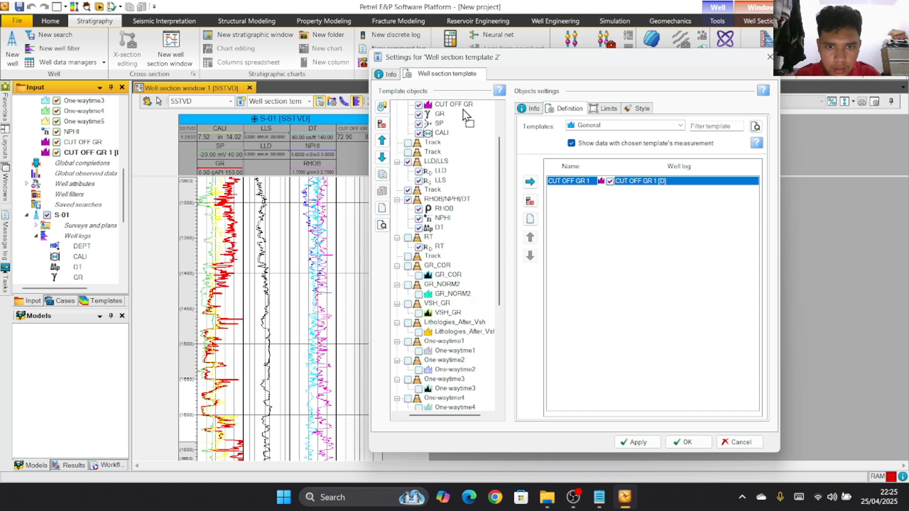
pyautogui.moveTo(459, 126); pyautogui.dragTo(436, 151)
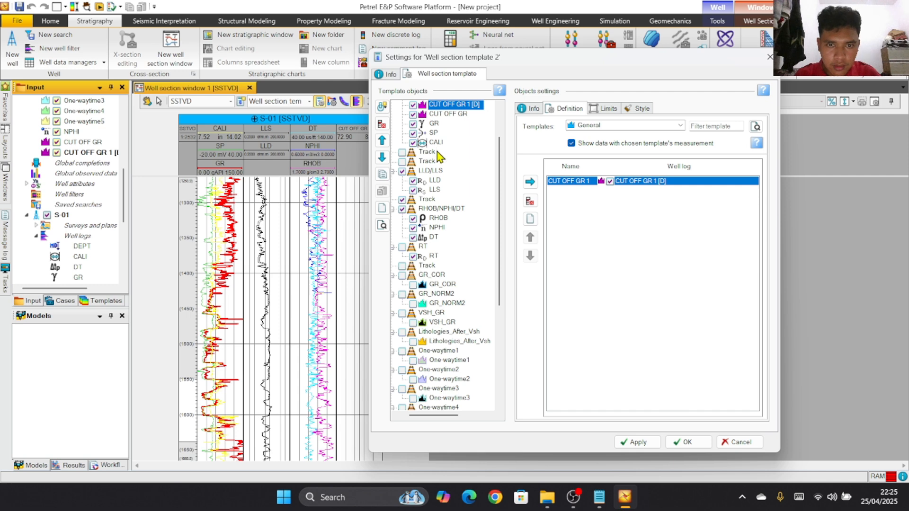
pyautogui.scroll(2, 437, 152)
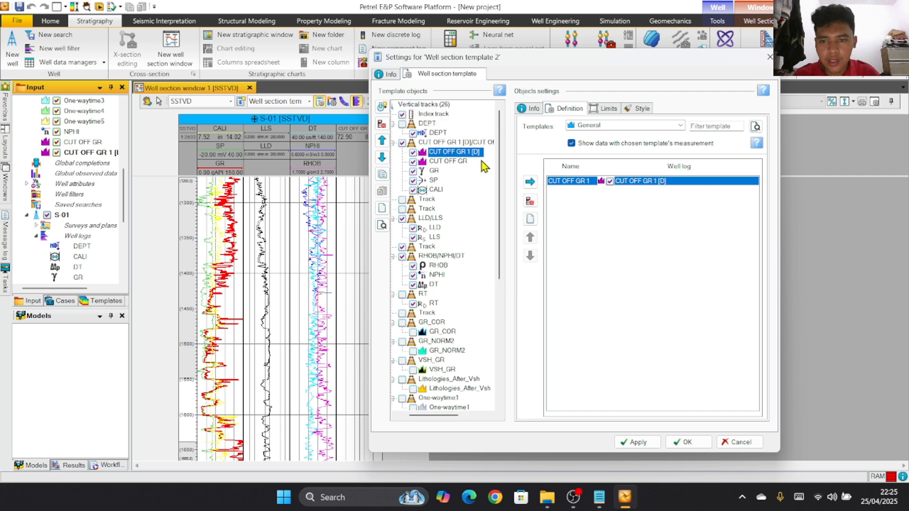
# Step: Set the CUT OFF GR 1 curve's line width to 4, apply it, and close the template settings
pyautogui.click(637, 109)
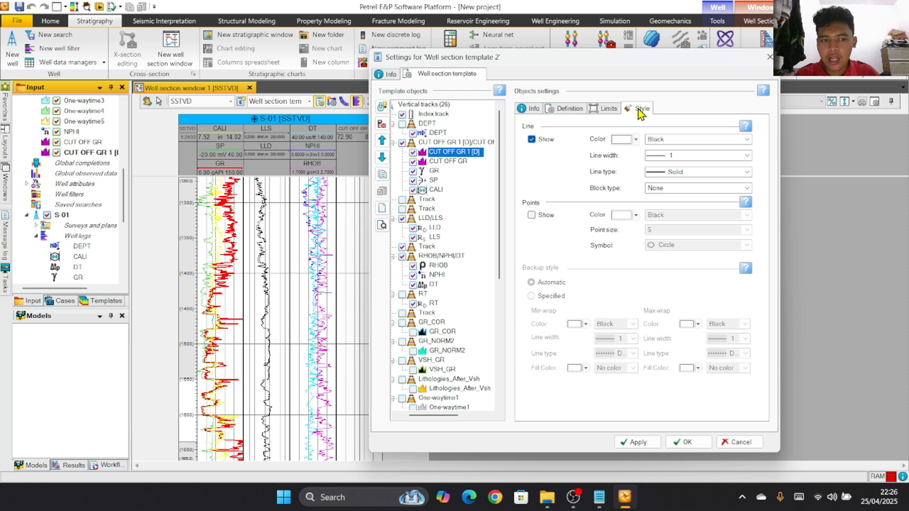
pyautogui.click(746, 156)
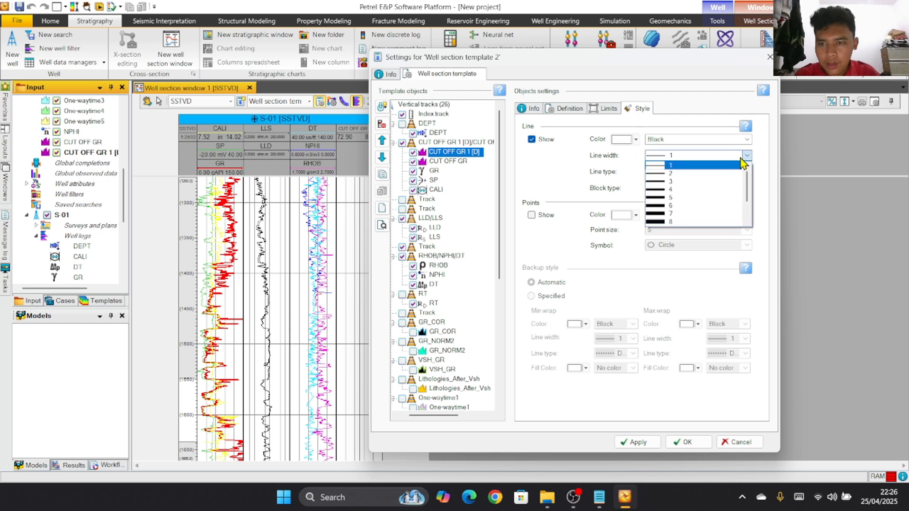
pyautogui.click(718, 189)
pyautogui.click(639, 443)
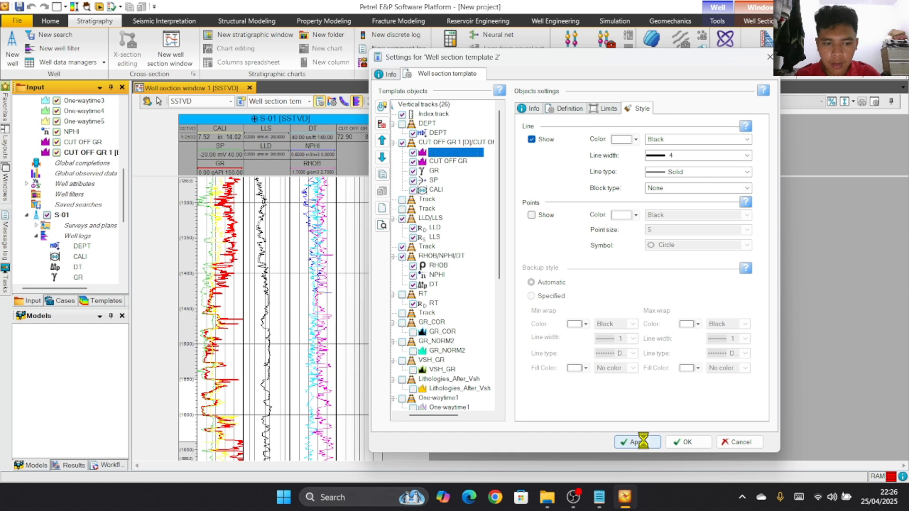
pyautogui.click(685, 442)
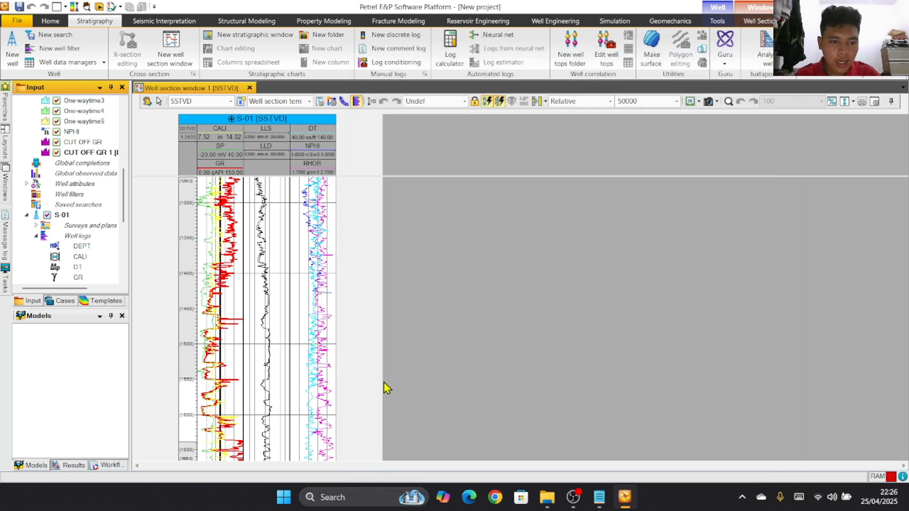
# Step: Add a new discrete log to all wells using the Lithologies template
pyautogui.scroll(10, 232, 223)
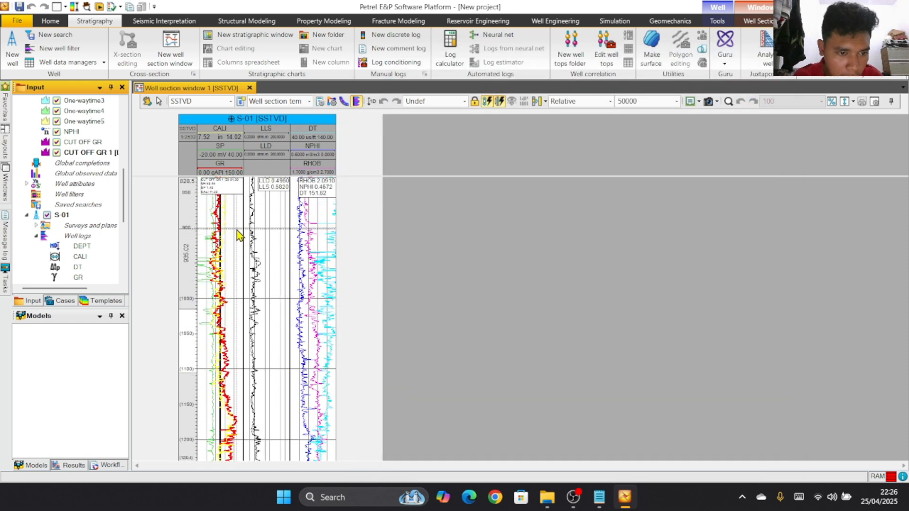
pyautogui.scroll(4, 239, 232)
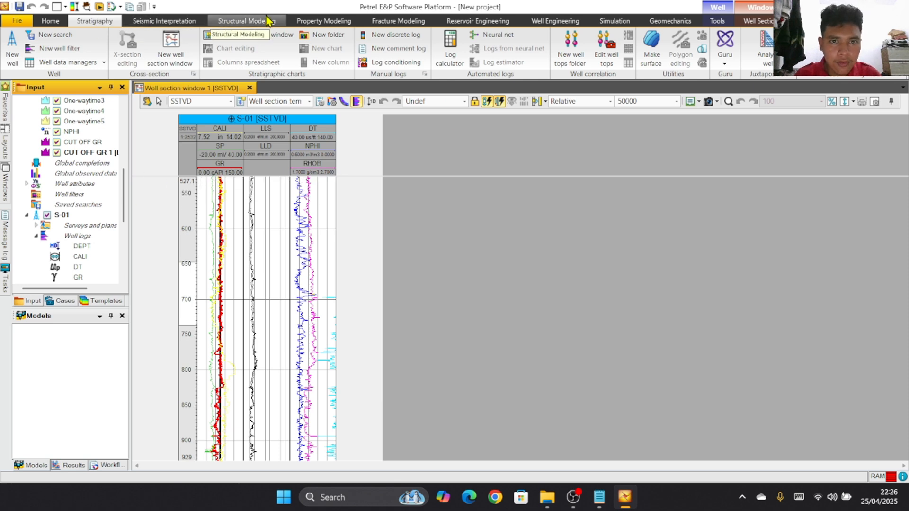
pyautogui.click(387, 35)
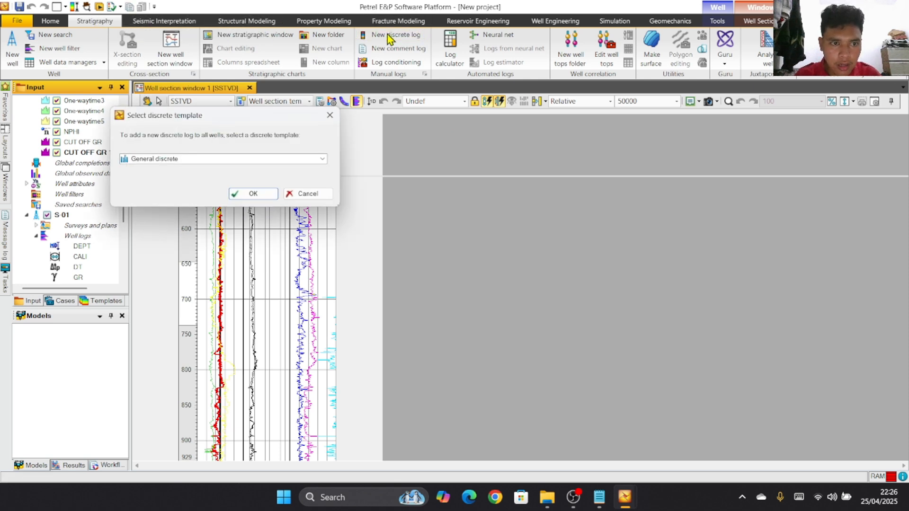
pyautogui.click(243, 161)
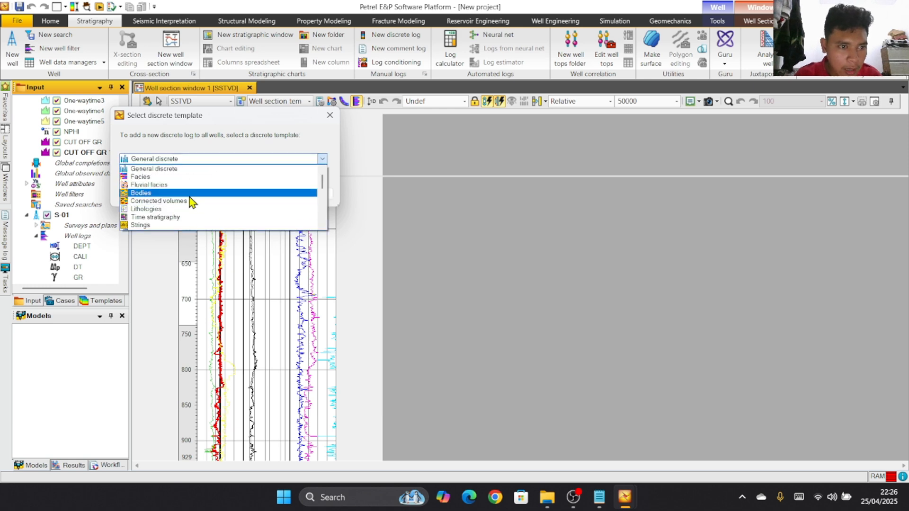
pyautogui.click(277, 207)
pyautogui.click(247, 196)
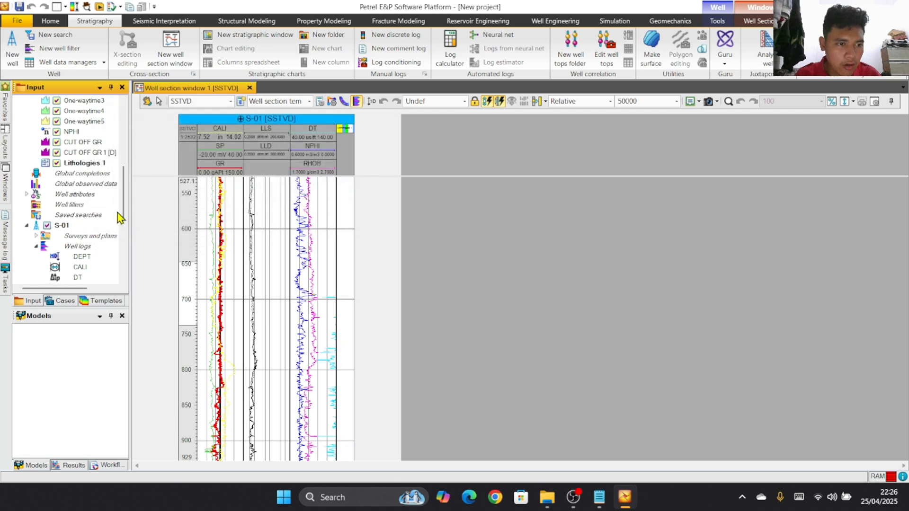
# Step: Open the global color table of the Lithologies 1 log and review its list of lithology classes
pyautogui.scroll(-6, 80, 158)
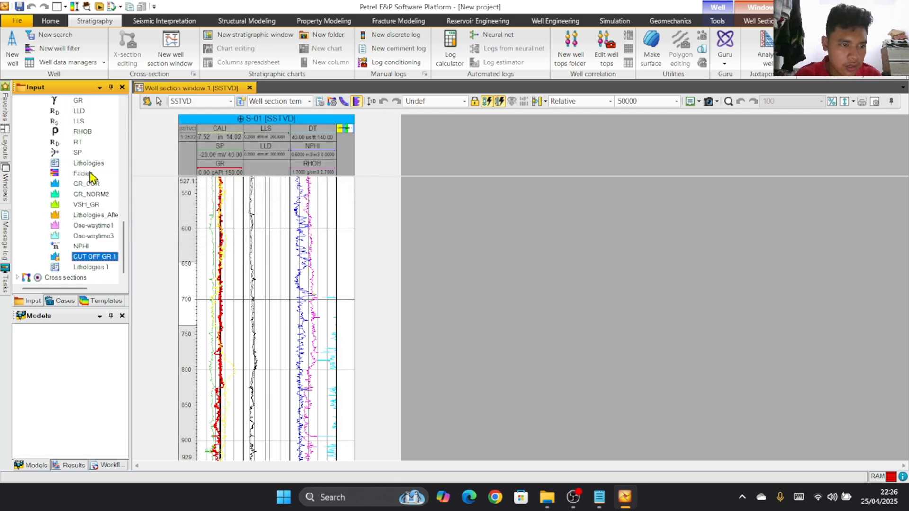
pyautogui.click(79, 257)
pyautogui.click(94, 268)
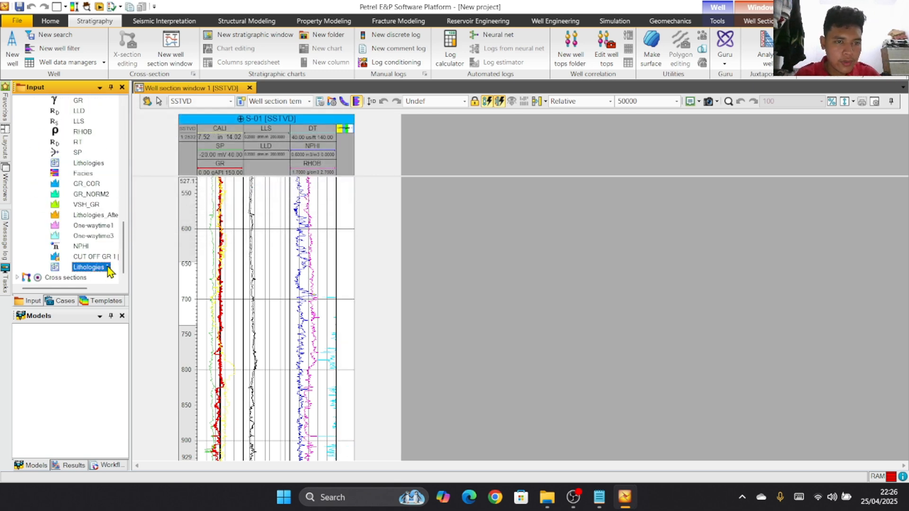
pyautogui.scroll(6, 81, 222)
pyautogui.scroll(1, 79, 215)
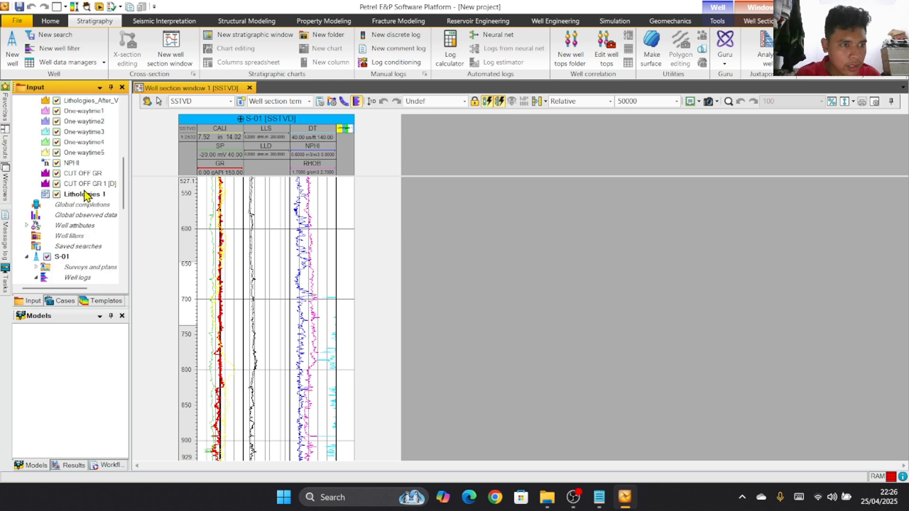
pyautogui.click(84, 195)
pyautogui.scroll(2, 84, 195)
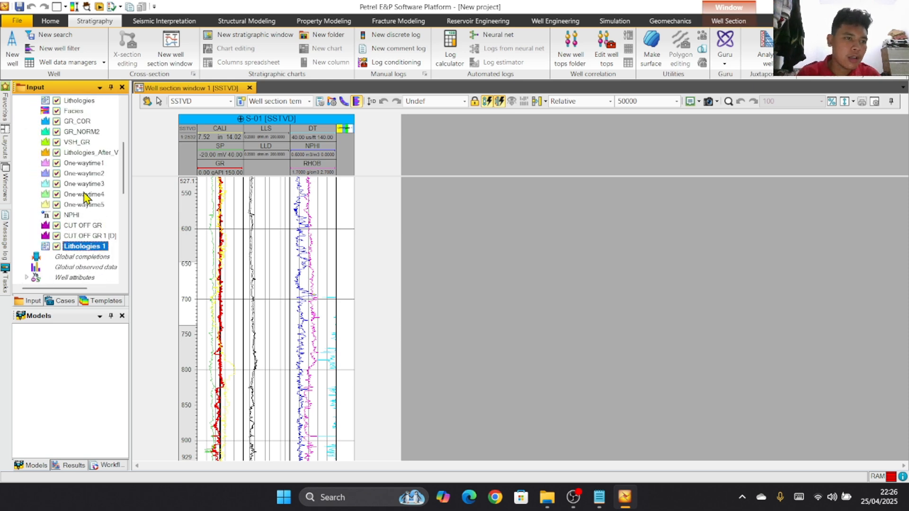
pyautogui.rightClick(81, 216)
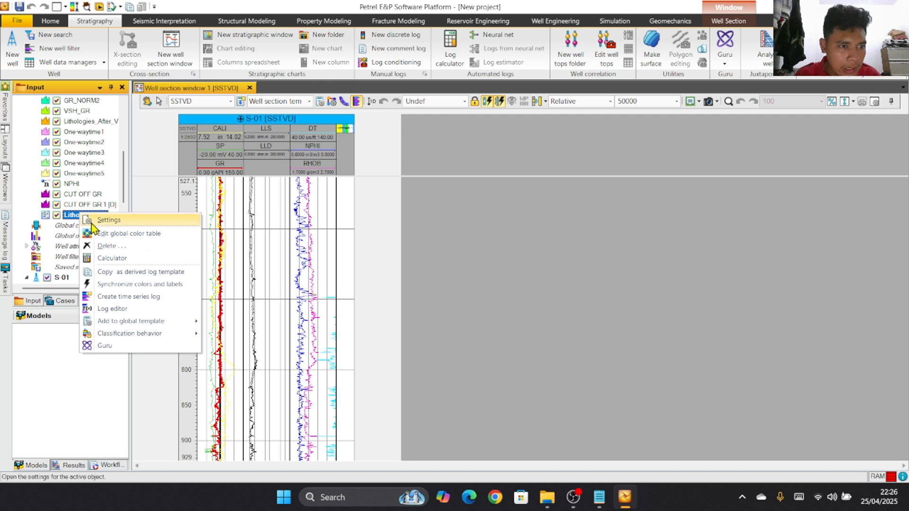
pyautogui.click(107, 235)
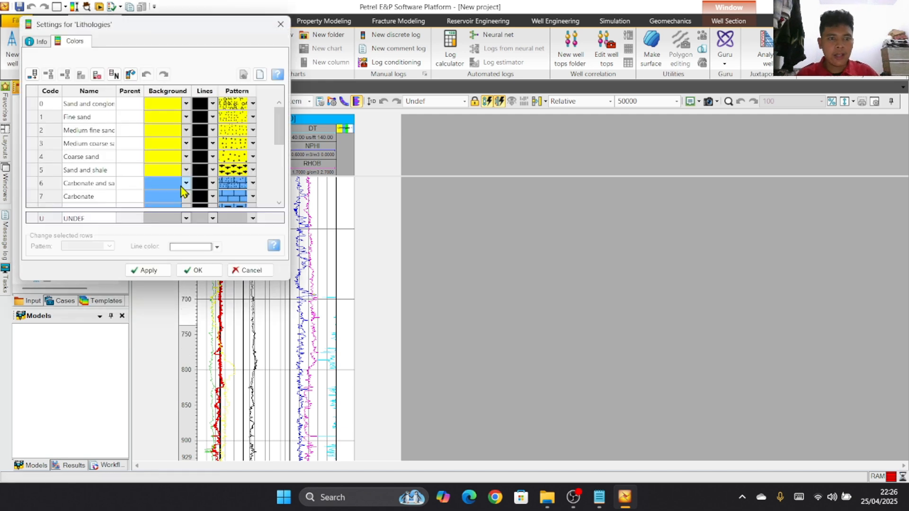
pyautogui.scroll(-4, 90, 109)
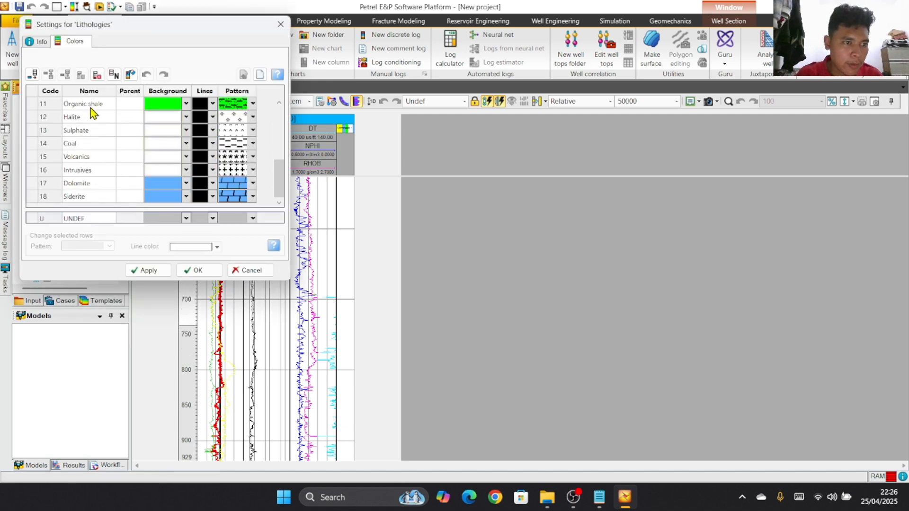
pyautogui.scroll(4, 90, 108)
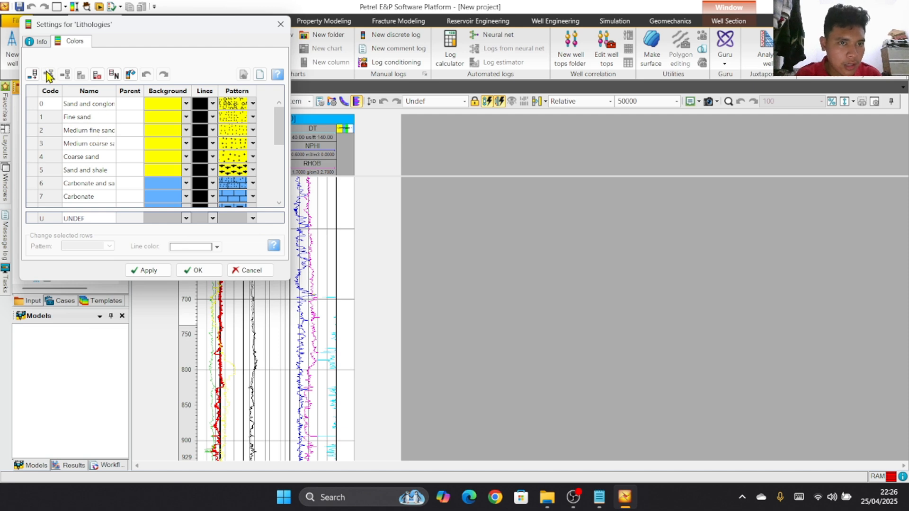
pyautogui.scroll(-4, 126, 196)
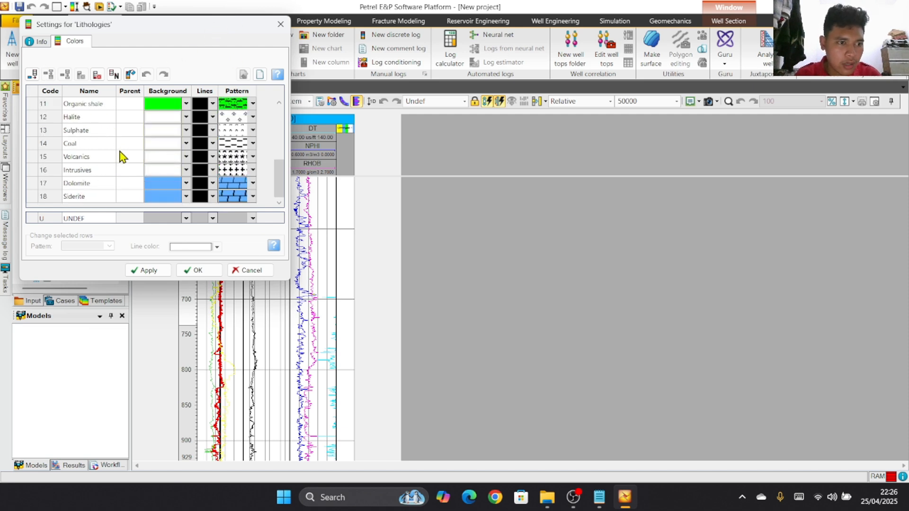
pyautogui.scroll(4, 142, 156)
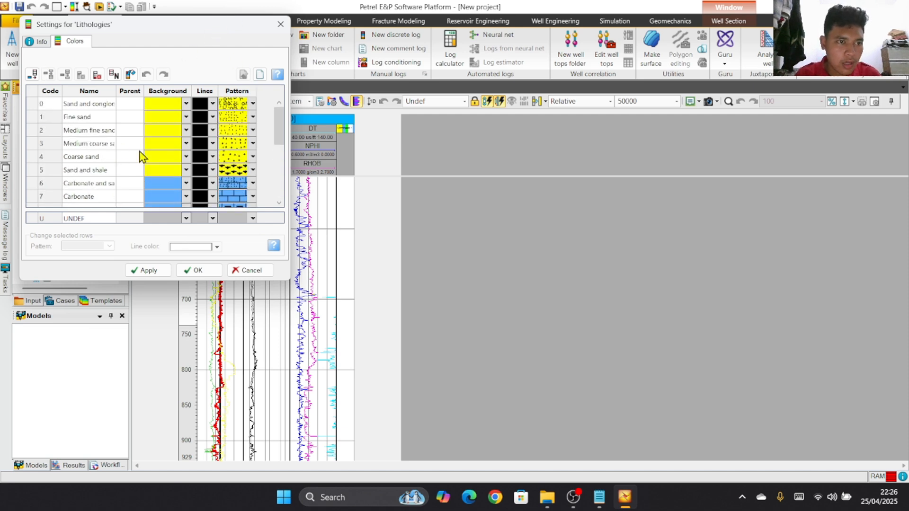
# Step: Delete the existing lithology classes from the color table, starting with the code 0 row
pyautogui.click(32, 103)
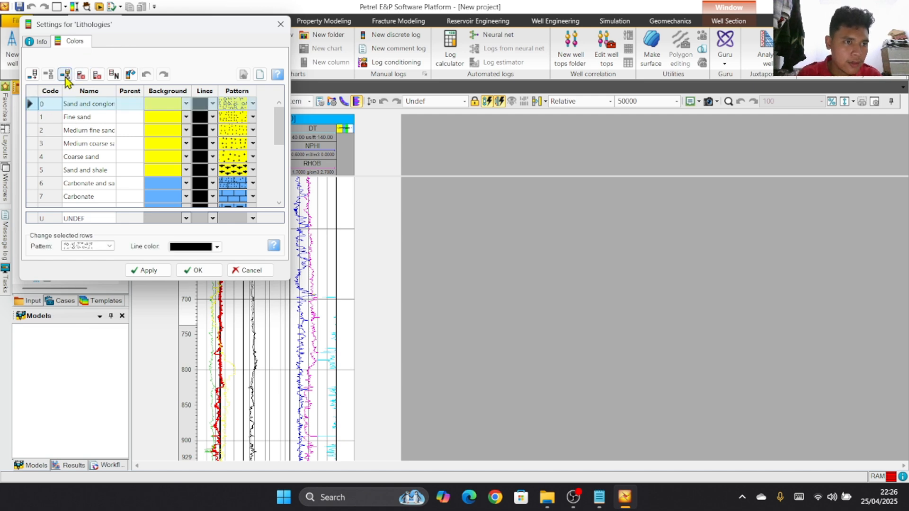
pyautogui.click(80, 75)
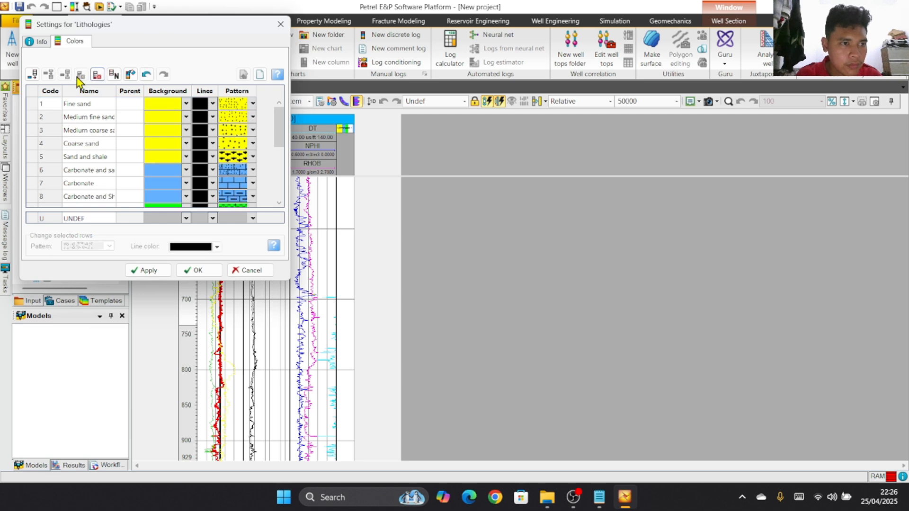
pyautogui.click(97, 74)
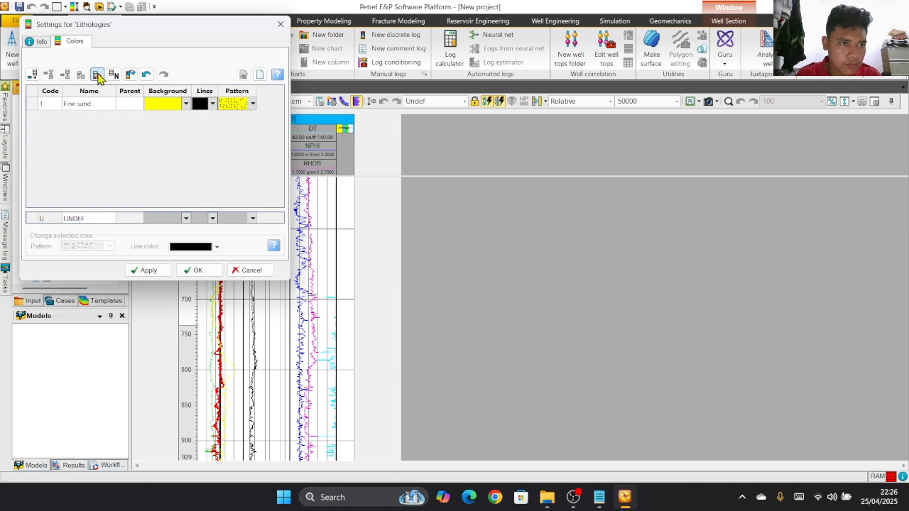
# Step: Append four new rows to the color table and renumber their codes 0 to 3
pyautogui.click(32, 75)
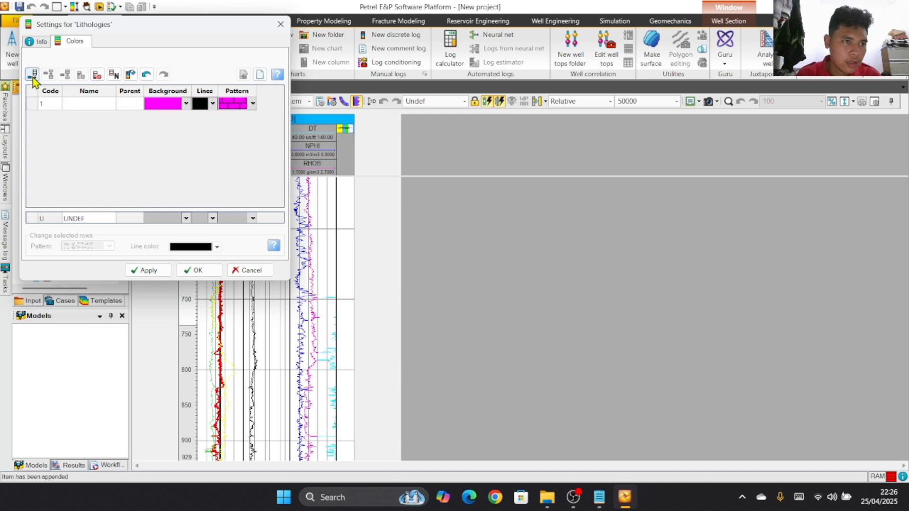
pyautogui.click(32, 75)
pyautogui.click(32, 75)
pyautogui.click(32, 75)
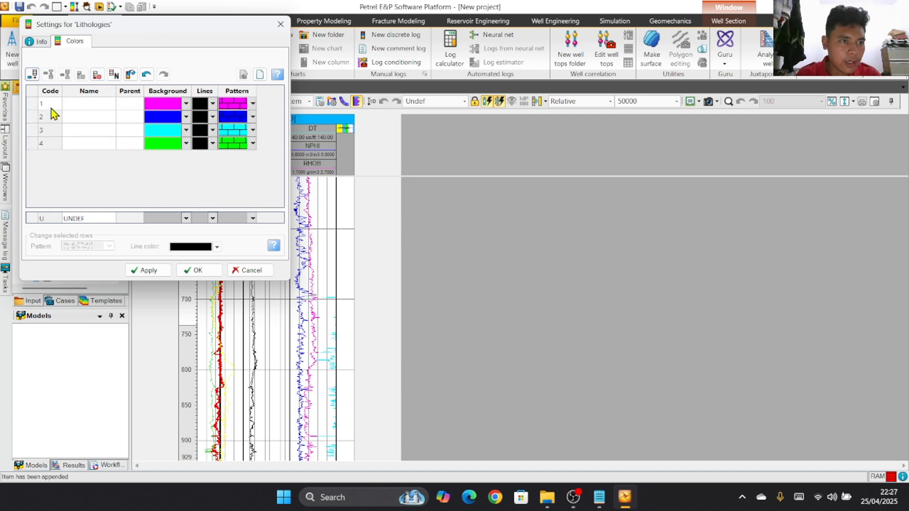
pyautogui.click(46, 105)
pyautogui.write('0')
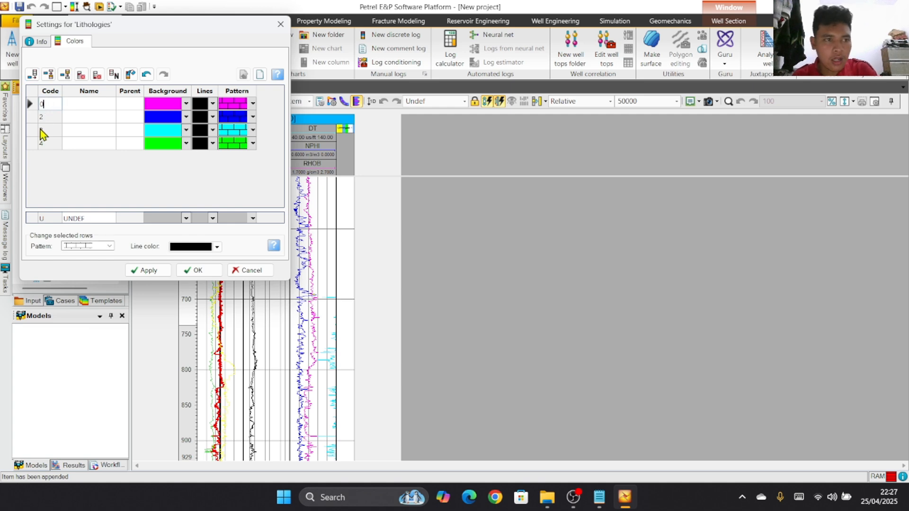
pyautogui.click(45, 117)
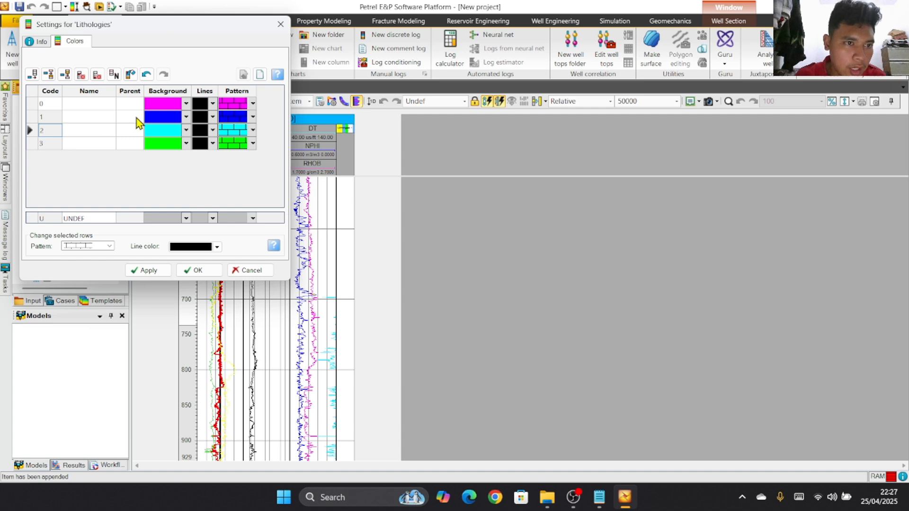
# Step: Give the code 0 class a yellow background and the blank pattern
pyautogui.click(186, 103)
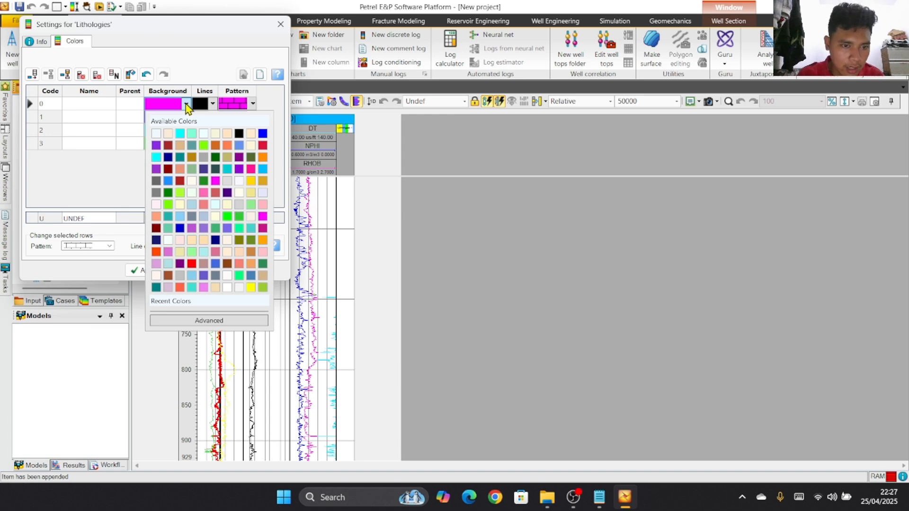
pyautogui.click(250, 287)
pyautogui.click(253, 108)
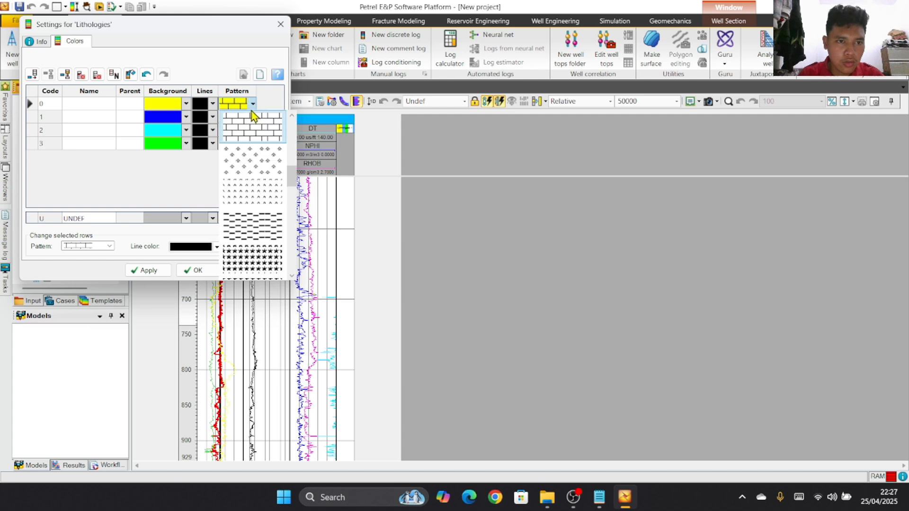
pyautogui.scroll(3, 245, 157)
pyautogui.click(254, 136)
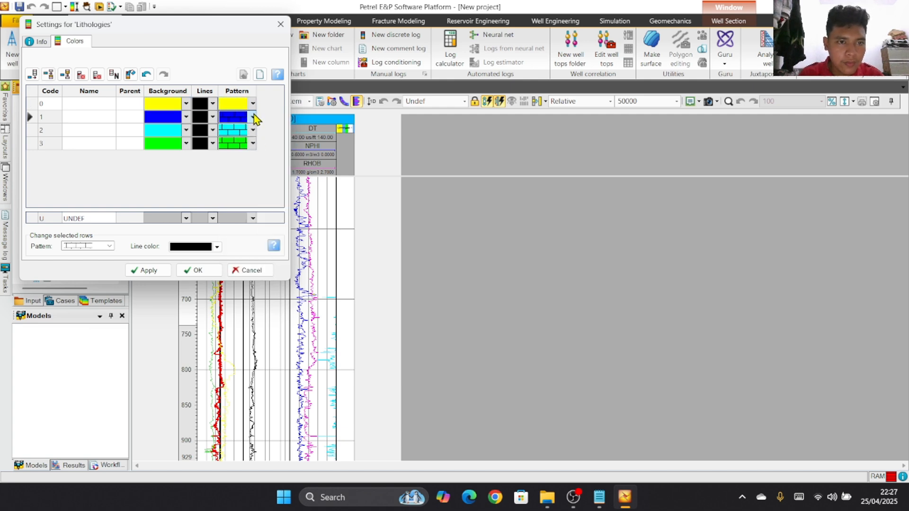
# Step: Set the pattern of the code 1, 2 and 3 classes to blank
pyautogui.click(253, 116)
pyautogui.scroll(-3, 253, 162)
pyautogui.click(256, 151)
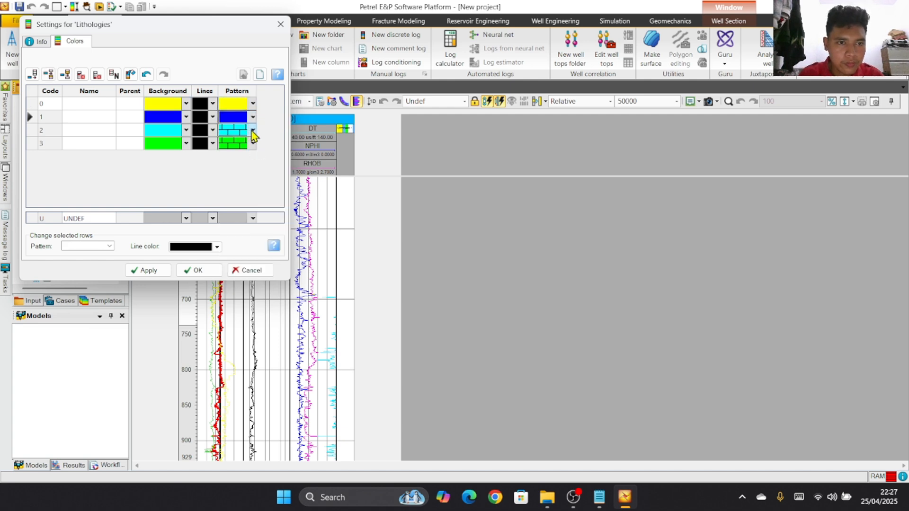
pyautogui.click(254, 129)
pyautogui.scroll(3, 260, 155)
pyautogui.click(259, 156)
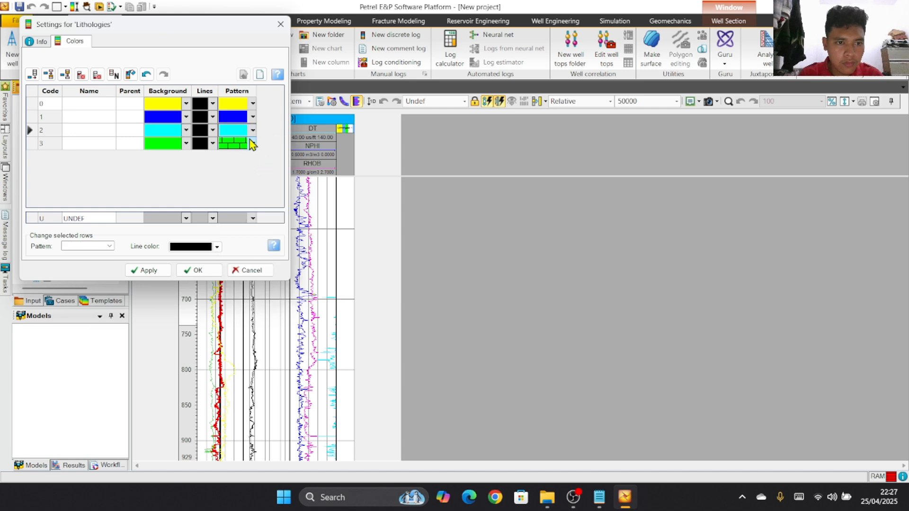
pyautogui.click(254, 144)
pyautogui.scroll(3, 256, 179)
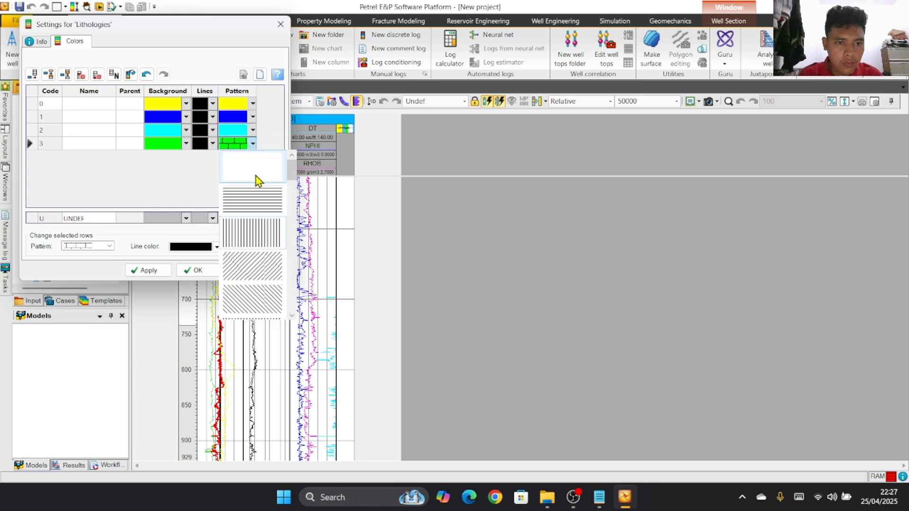
pyautogui.click(256, 179)
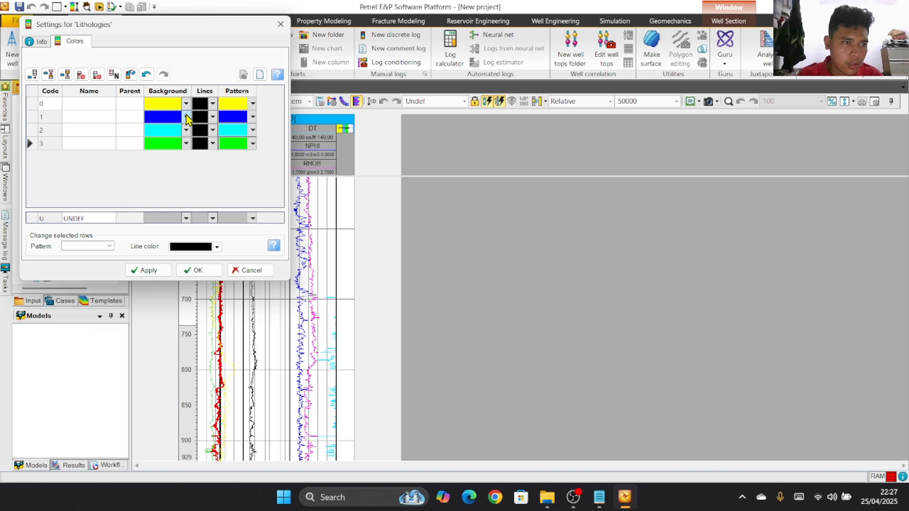
# Step: Set the backgrounds of codes 1, 2 and 3 to dark green, sky blue and black, and apply the color table
pyautogui.click(186, 118)
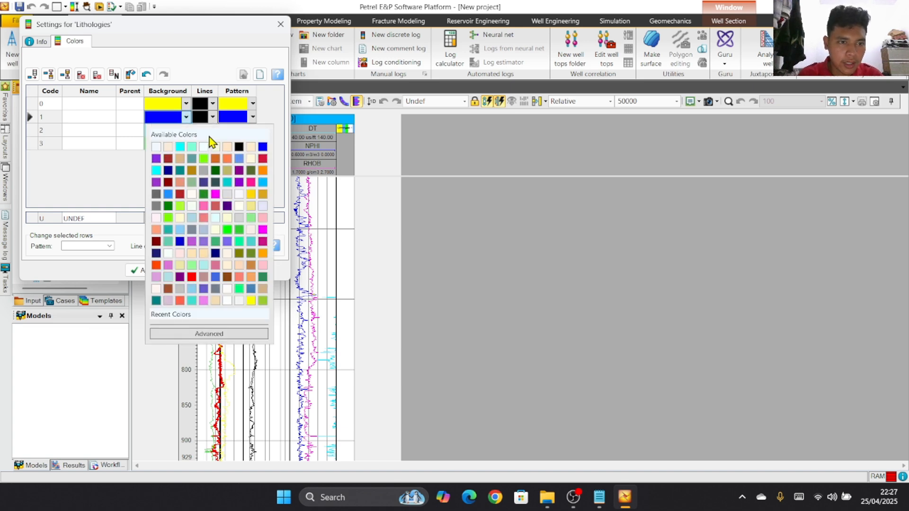
pyautogui.click(204, 194)
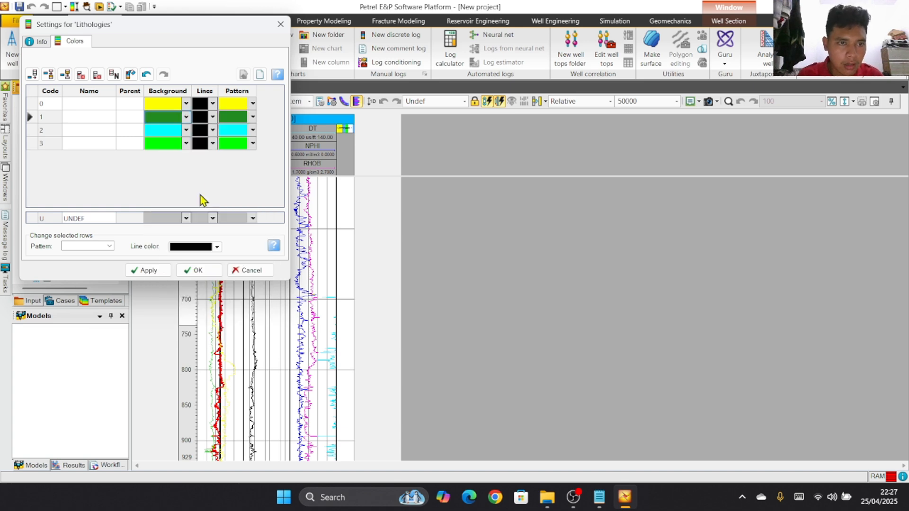
pyautogui.click(186, 131)
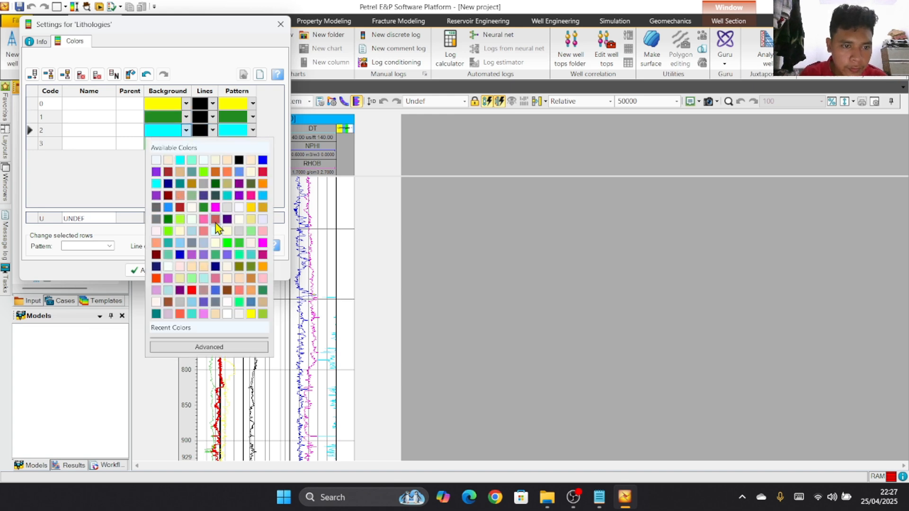
pyautogui.click(262, 196)
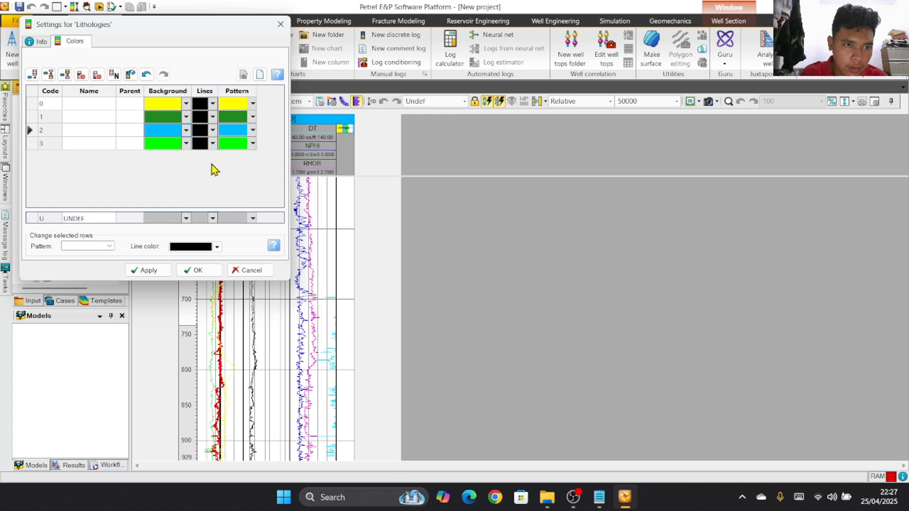
pyautogui.click(187, 143)
pyautogui.click(239, 174)
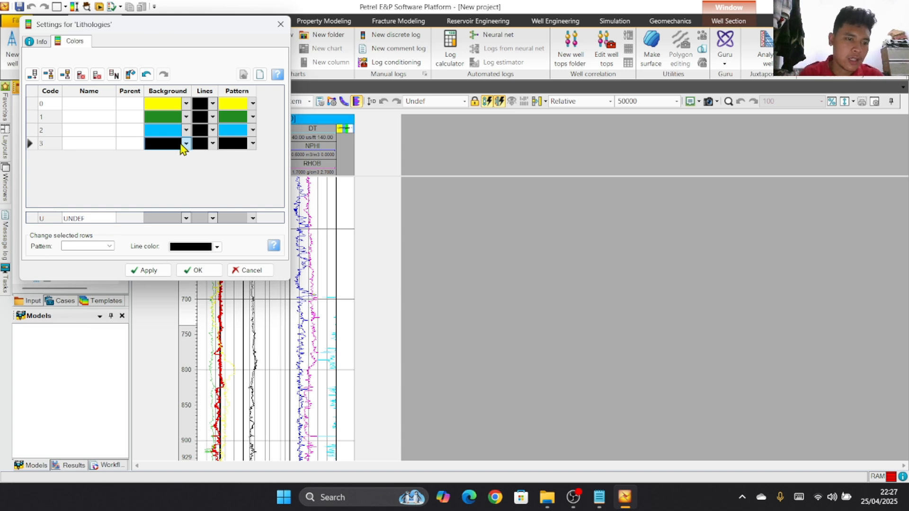
pyautogui.click(163, 270)
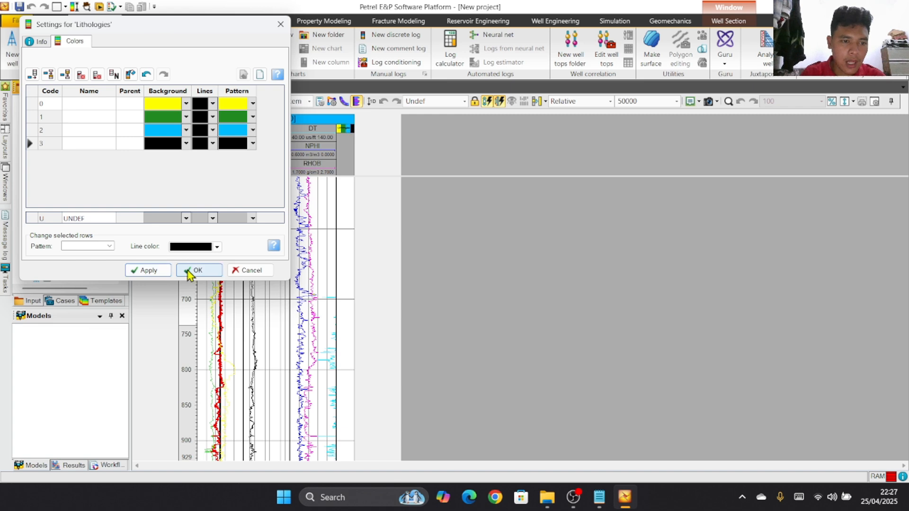
# Step: Accept the color table and paint a yellow code 0 interval from about 351 to 358 in the lithology track
pyautogui.click(189, 271)
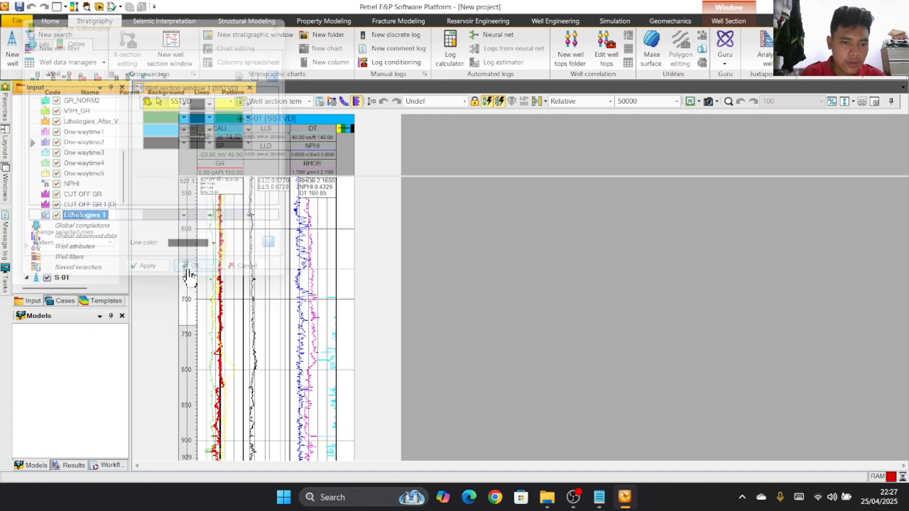
pyautogui.scroll(5, 243, 264)
pyautogui.scroll(2, 242, 264)
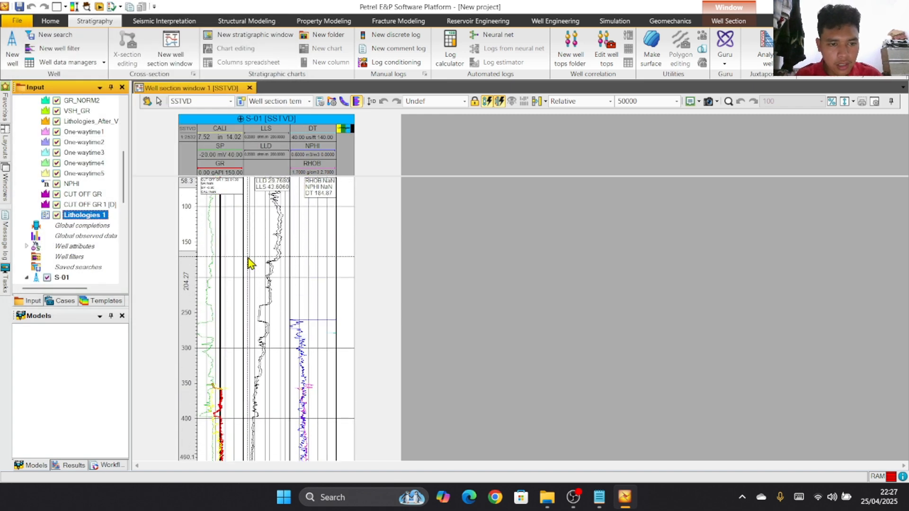
pyautogui.scroll(4, 257, 284)
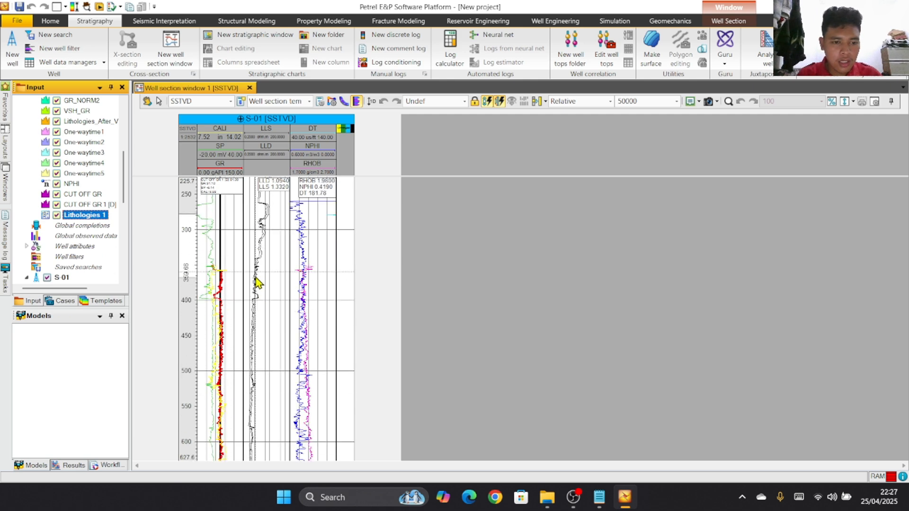
pyautogui.scroll(10, 239, 238)
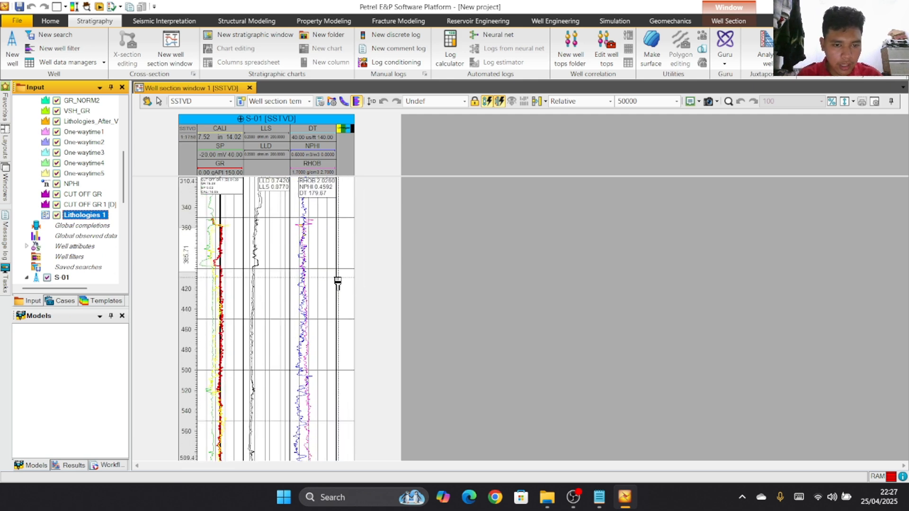
pyautogui.scroll(1, 243, 268)
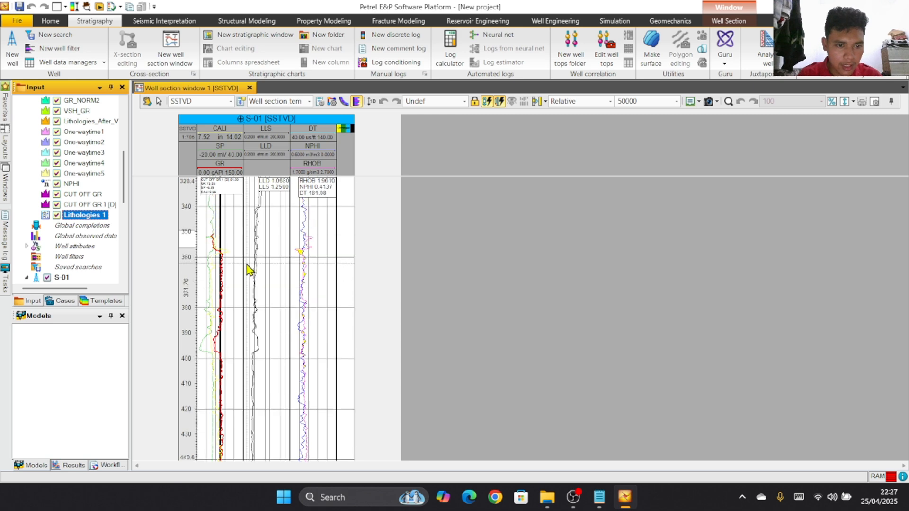
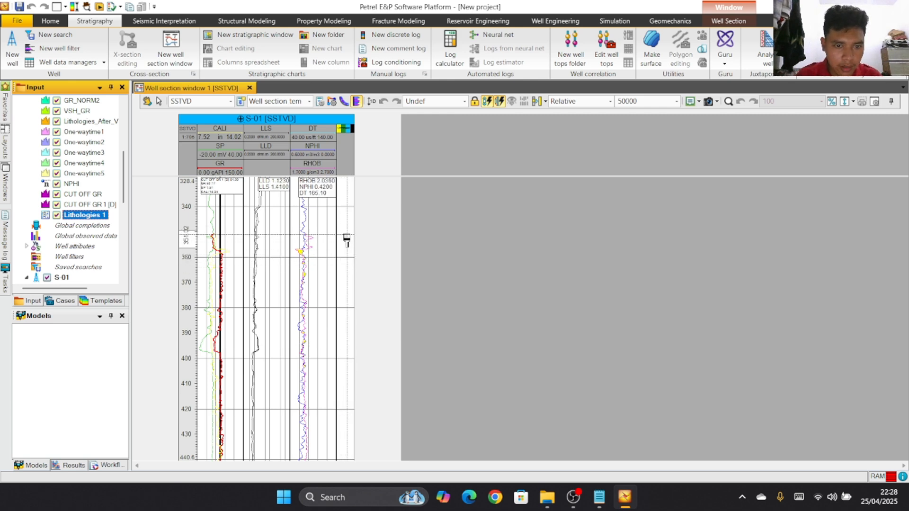
pyautogui.rightClick(347, 241)
pyautogui.click(363, 257)
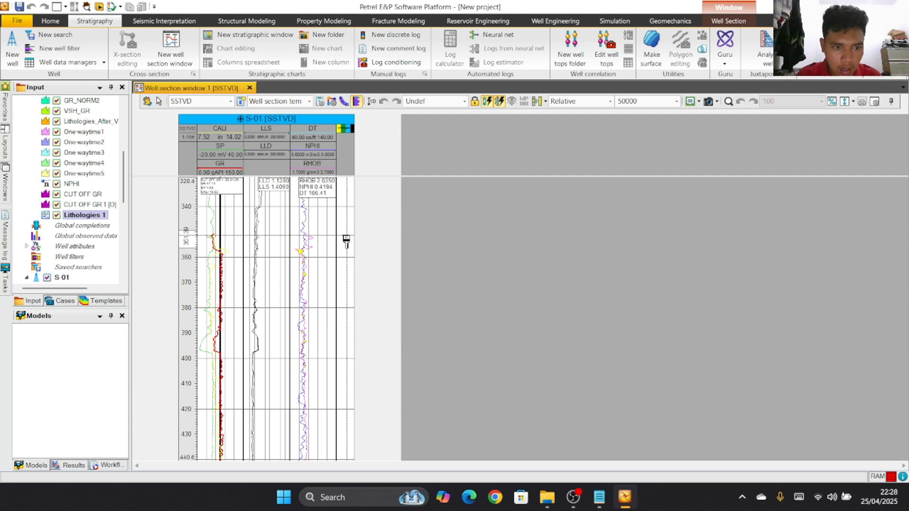
pyautogui.moveTo(347, 236); pyautogui.dragTo(349, 253)
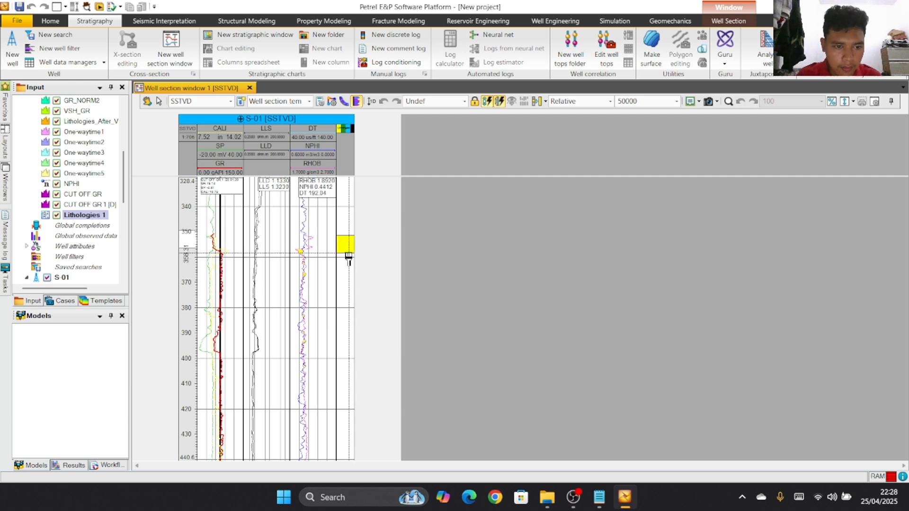
# Step: Paint a dark green code 1 interval from about 389 up to the base of the yellow interval at about 358
pyautogui.scroll(-2, 348, 259)
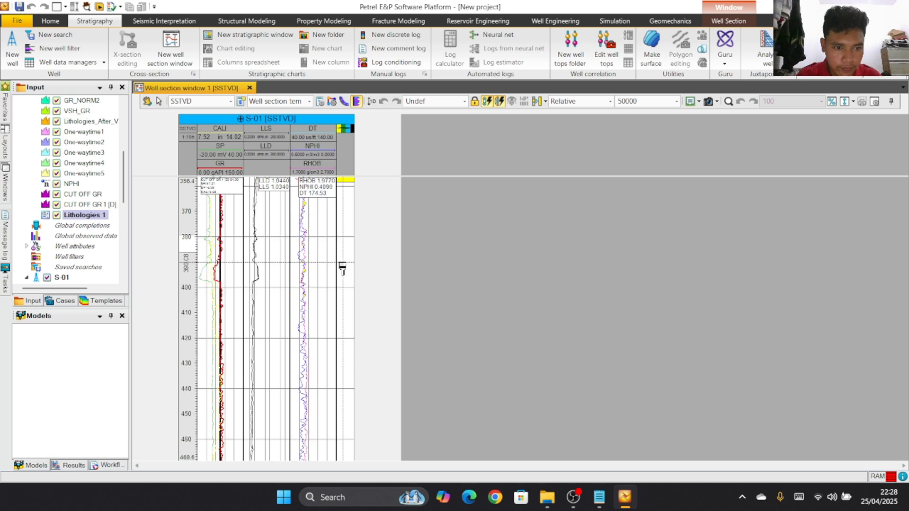
pyautogui.rightClick(346, 303)
pyautogui.click(365, 338)
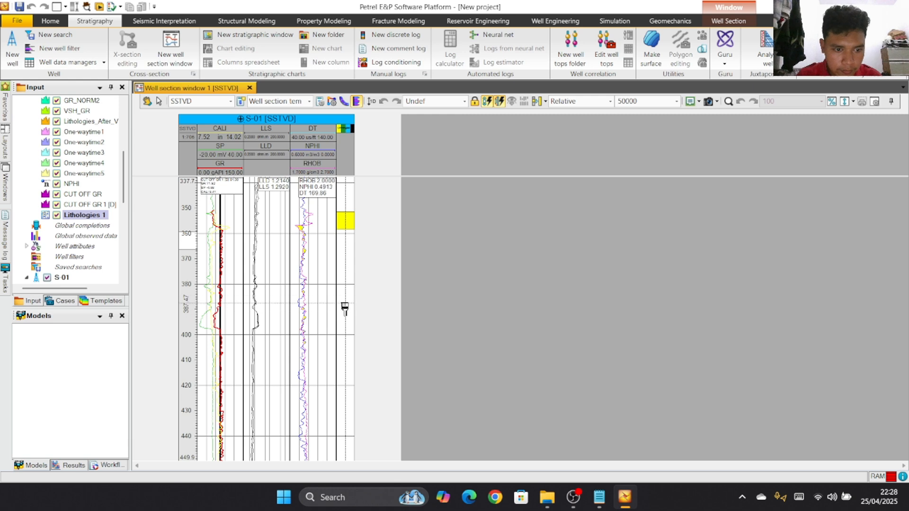
pyautogui.moveTo(346, 307); pyautogui.dragTo(346, 230)
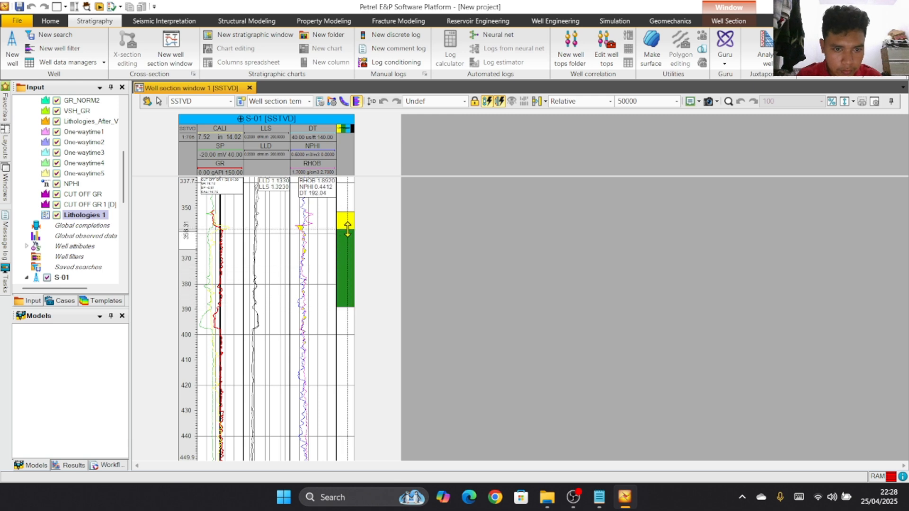
# Step: Paint a yellow code 0 interval from about 399 up to the base of the green interval at about 389
pyautogui.rightClick(344, 325)
pyautogui.click(354, 344)
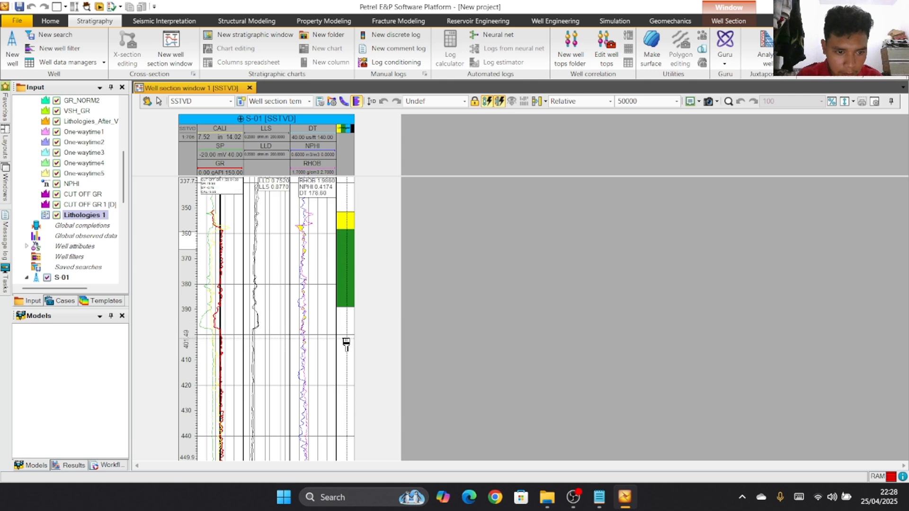
pyautogui.moveTo(345, 336); pyautogui.dragTo(344, 307)
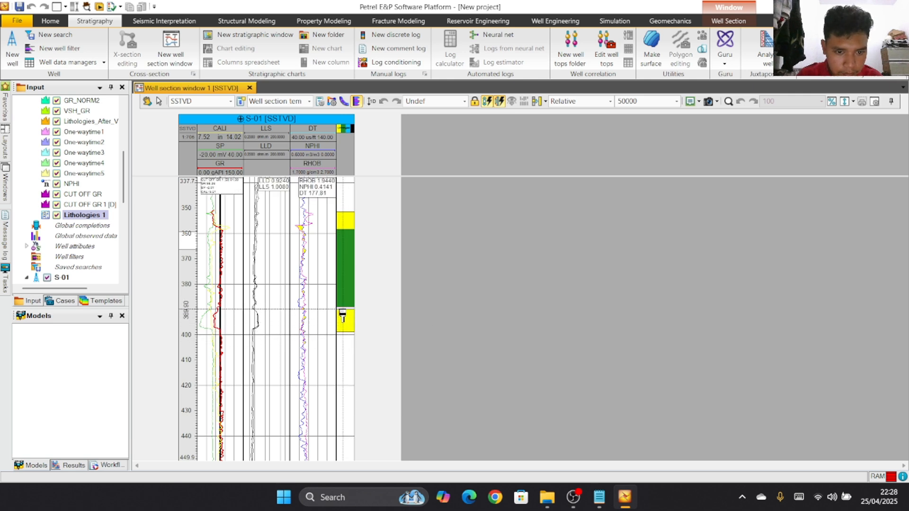
# Step: Paint a dark green code 1 interval from about 490 up to the base of the lower yellow interval at about 399
pyautogui.scroll(-2, 343, 307)
pyautogui.scroll(-3, 343, 307)
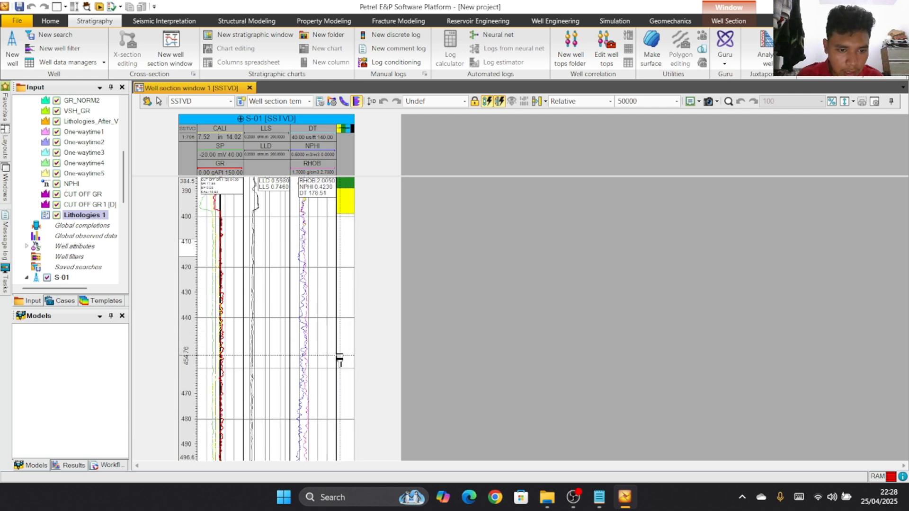
pyautogui.scroll(-4, 339, 334)
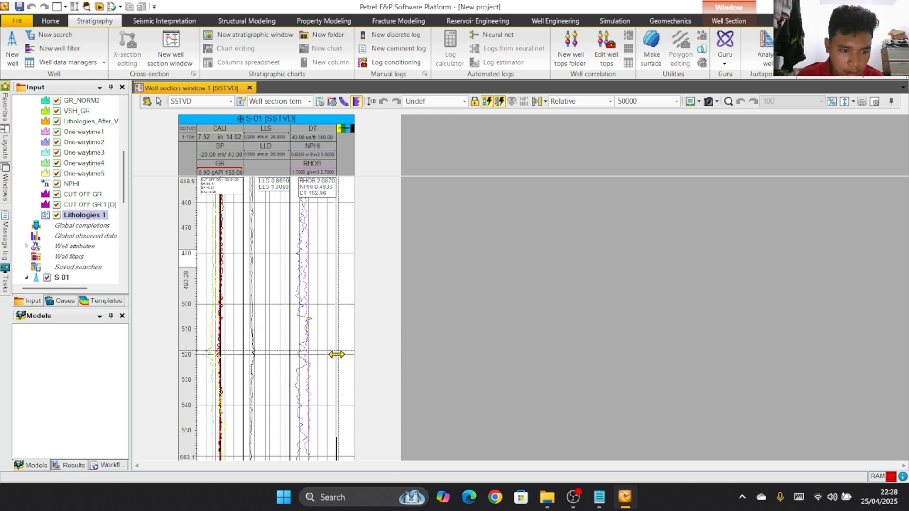
pyautogui.scroll(2, 343, 339)
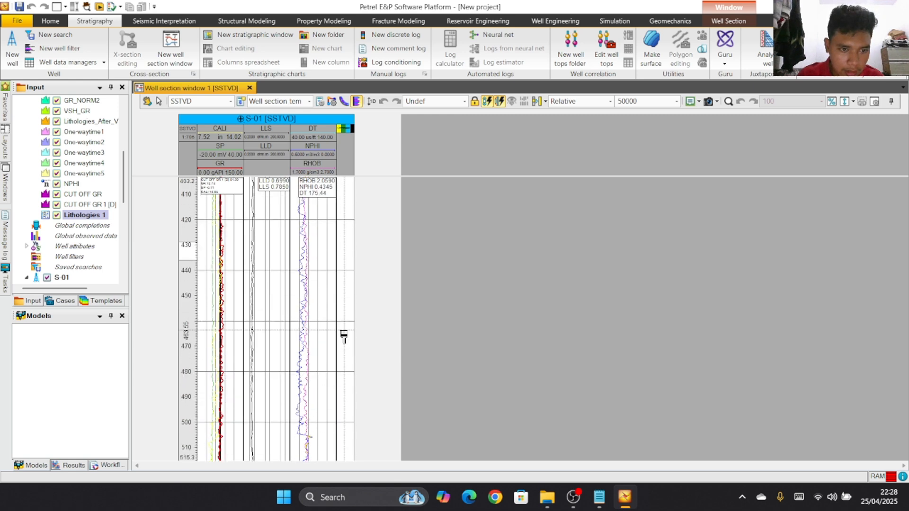
pyautogui.rightClick(343, 400)
pyautogui.click(363, 408)
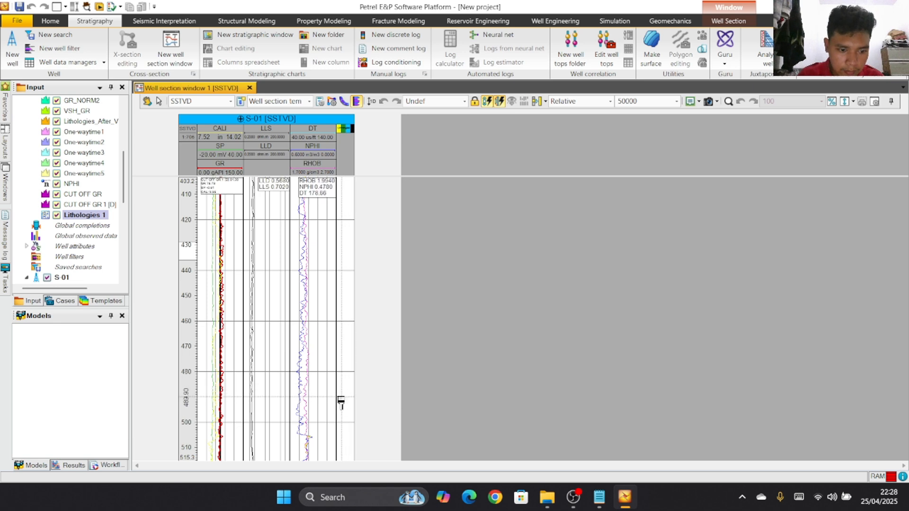
pyautogui.moveTo(341, 400)
pyautogui.mouseDown()
pyautogui.moveTo(348, 207)
pyautogui.moveTo(348, 242)
pyautogui.mouseUp()
pyautogui.scroll(3, 347, 207)
pyautogui.scroll(-5, 343, 246)
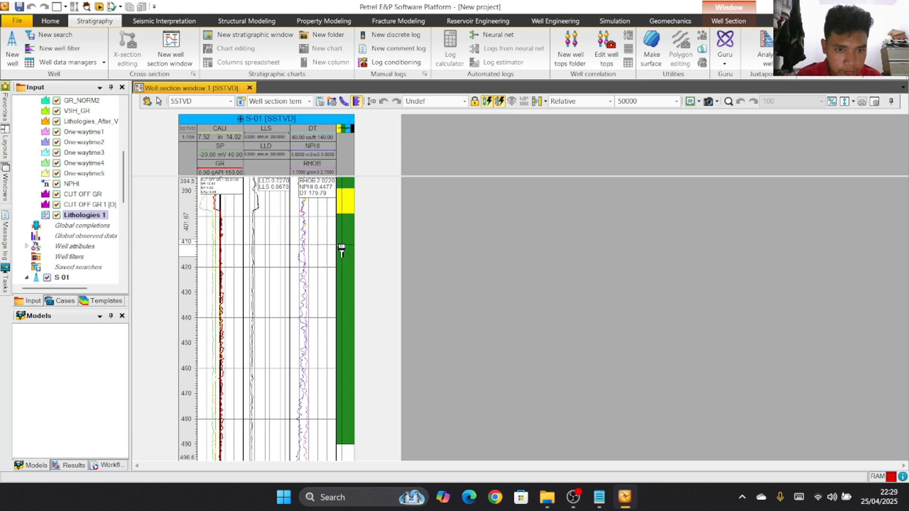
# Step: Extend the base of the lowest green interval down to about 511
pyautogui.scroll(-1, 342, 251)
pyautogui.scroll(4, 341, 253)
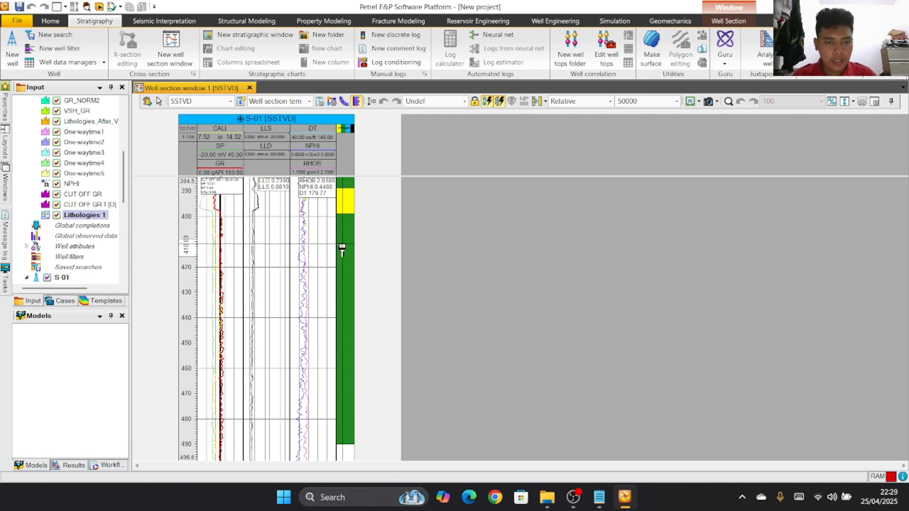
pyautogui.scroll(-2, 342, 256)
pyautogui.scroll(-2, 341, 256)
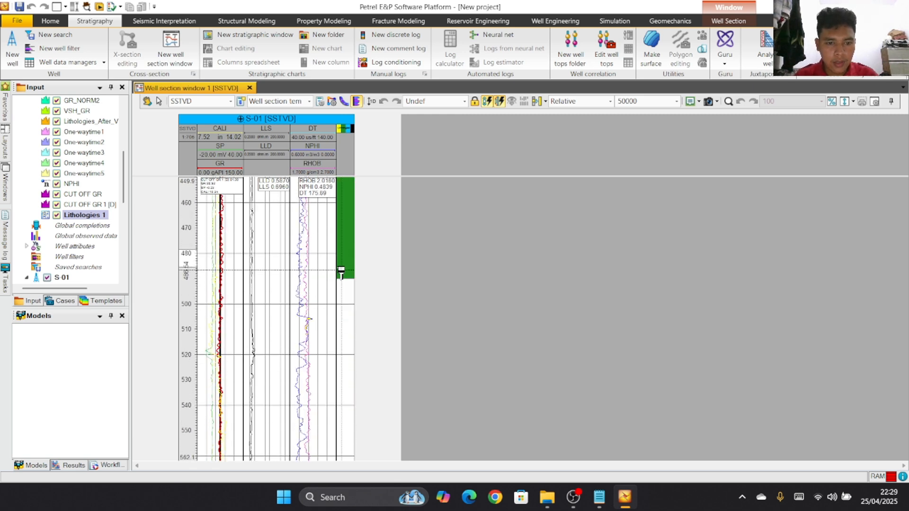
pyautogui.scroll(-6, 342, 284)
pyautogui.scroll(3, 341, 305)
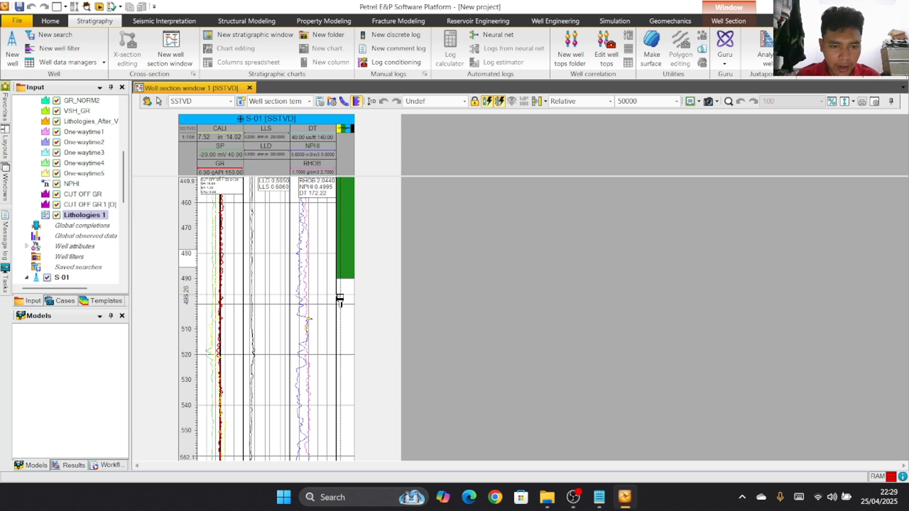
pyautogui.scroll(-2, 341, 307)
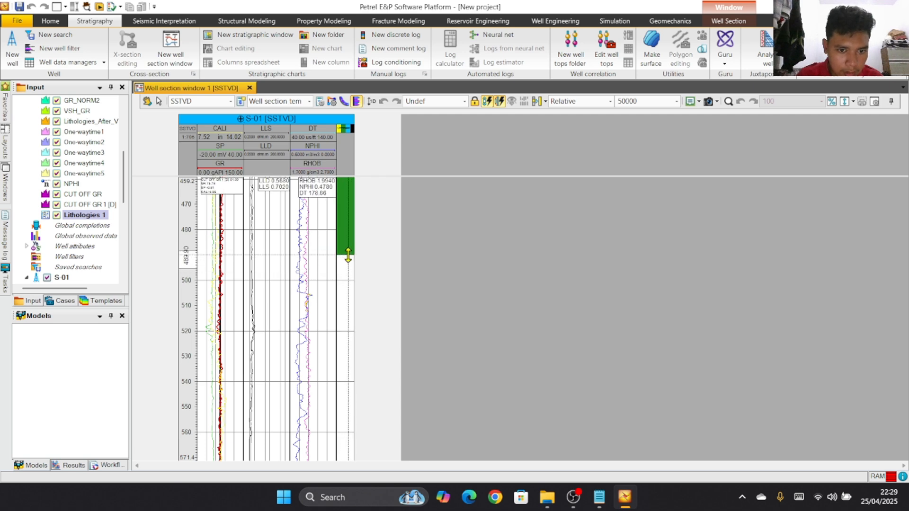
pyautogui.moveTo(347, 255); pyautogui.dragTo(347, 309)
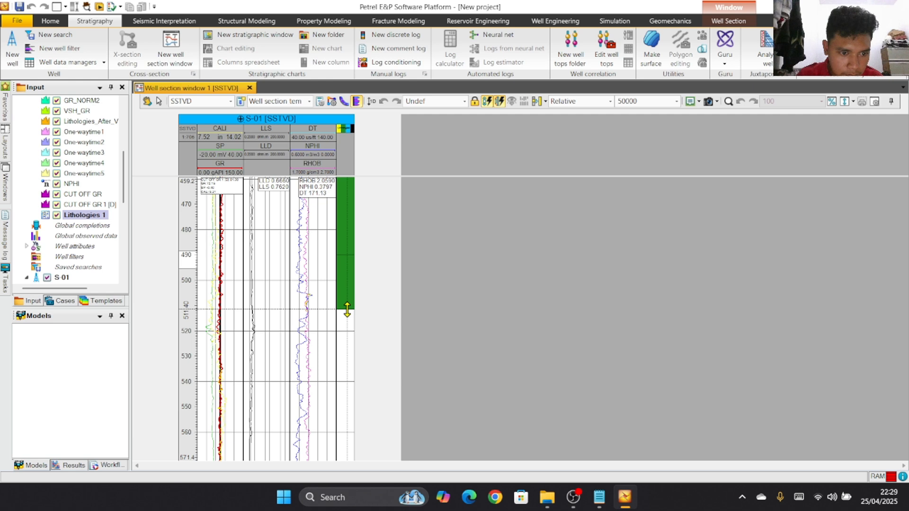
# Step: Paint a yellow code 0 interval from the green base at about 511 down to about 521
pyautogui.rightClick(344, 336)
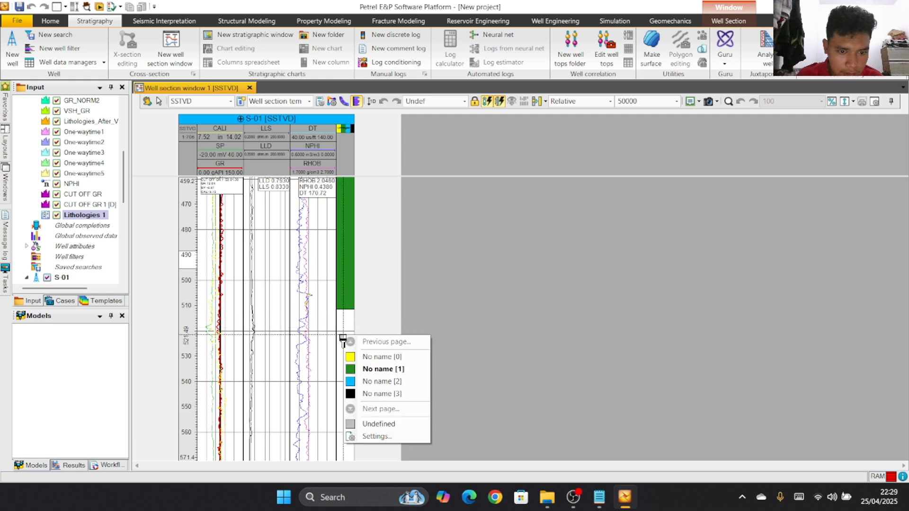
pyautogui.click(357, 356)
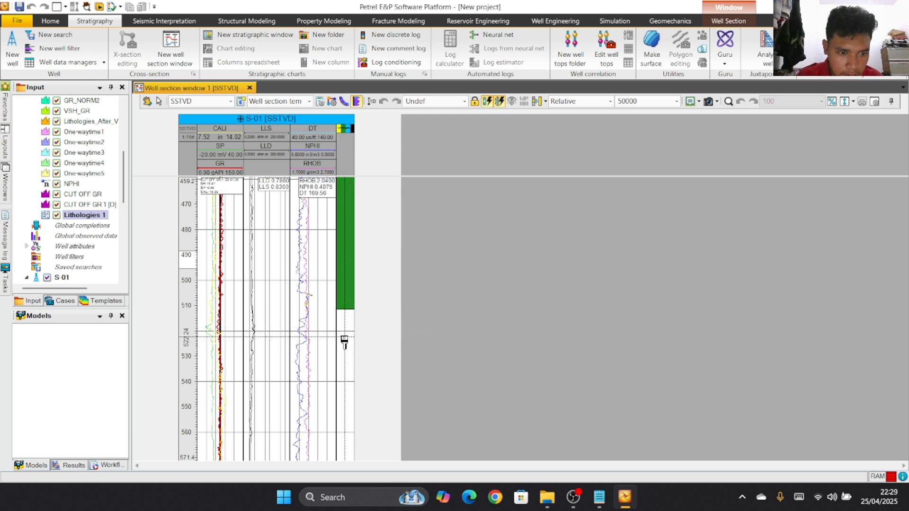
pyautogui.click(344, 337)
pyautogui.scroll(-2, 338, 343)
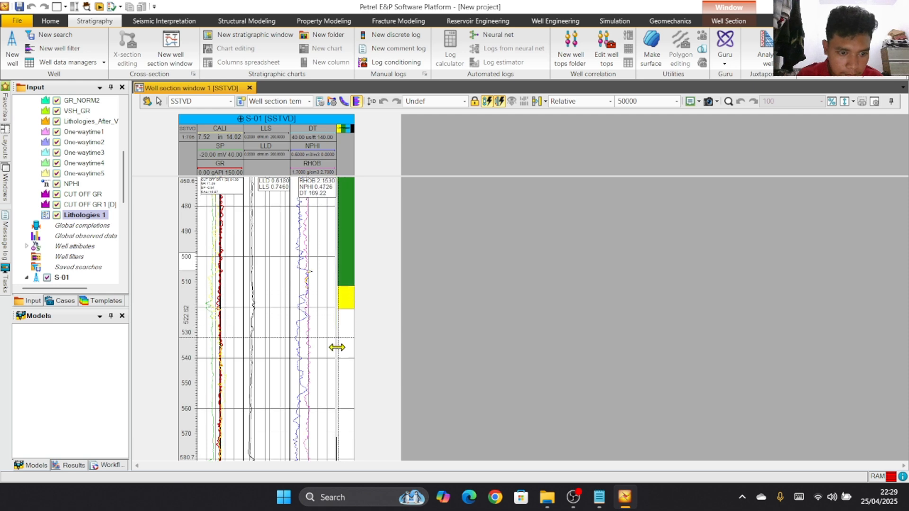
pyautogui.scroll(-8, 336, 348)
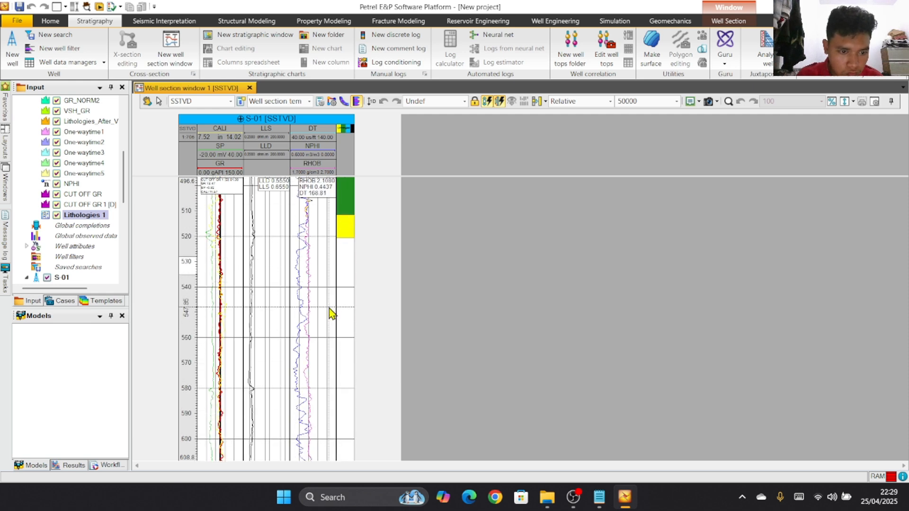
# Step: Paint the green No name [1] lithology on the Lithologies 1 track from about 521 to 564 SSTVD
pyautogui.scroll(2, 328, 308)
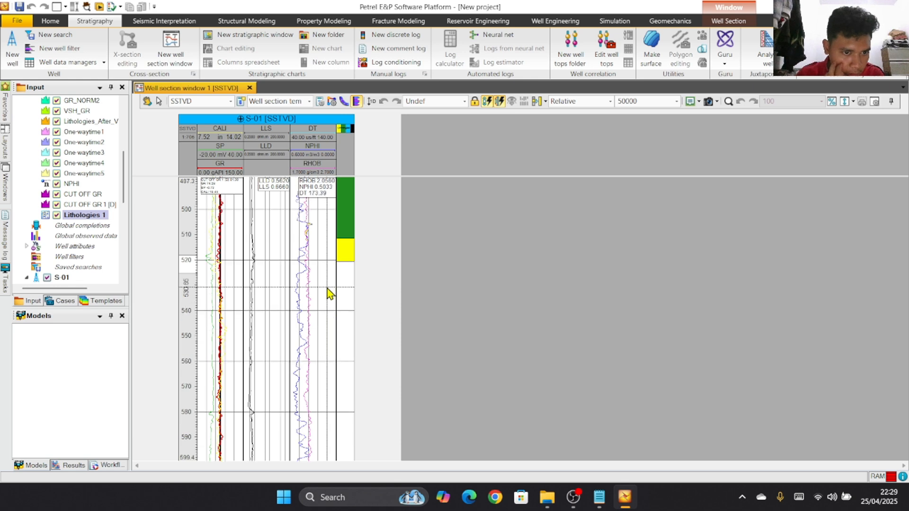
pyautogui.rightClick(349, 373)
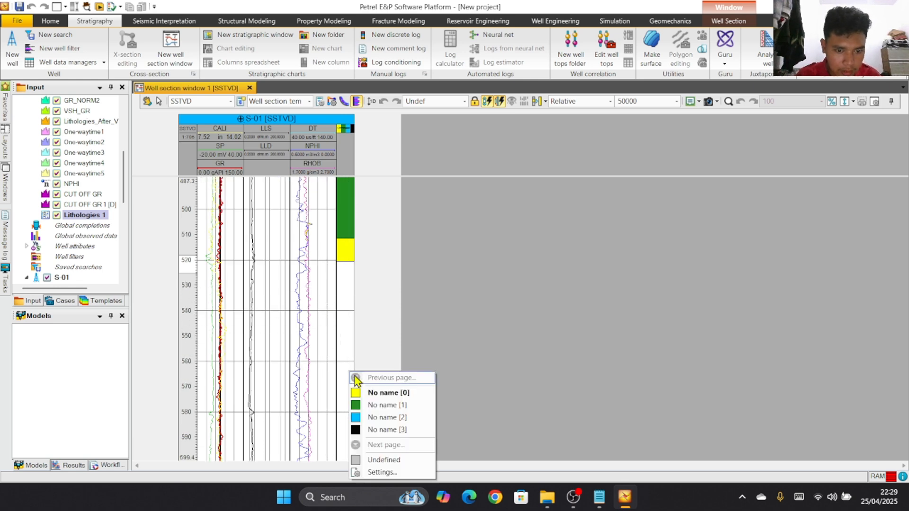
pyautogui.click(363, 404)
pyautogui.moveTo(345, 369)
pyautogui.mouseDown()
pyautogui.moveTo(346, 258)
pyautogui.moveTo(346, 270)
pyautogui.mouseUp()
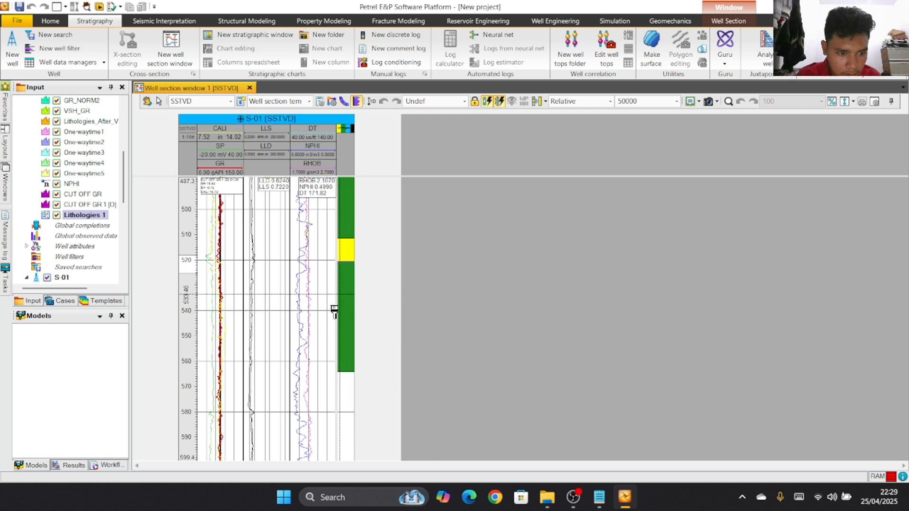
# Step: Paint the yellow No name [0] lithology below the green band, from about 564 to 587 SSTVD
pyautogui.scroll(-3, 339, 332)
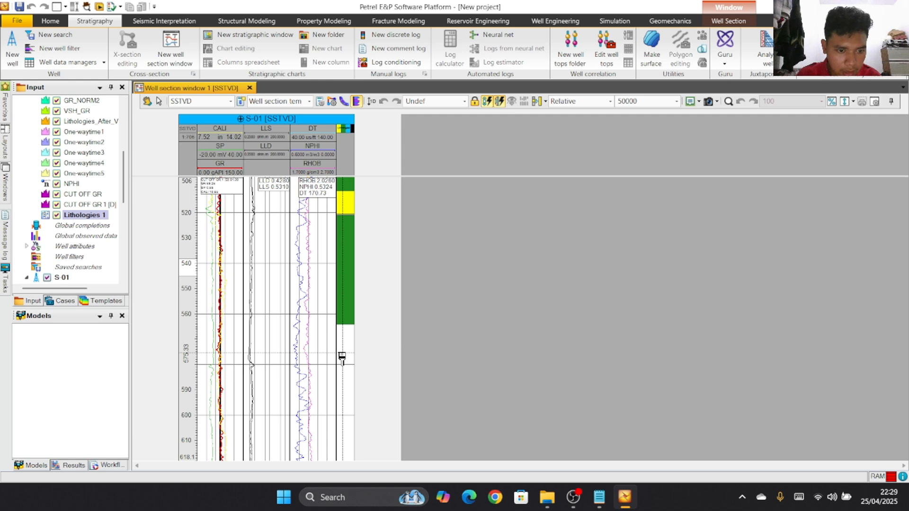
pyautogui.rightClick(341, 357)
pyautogui.click(353, 372)
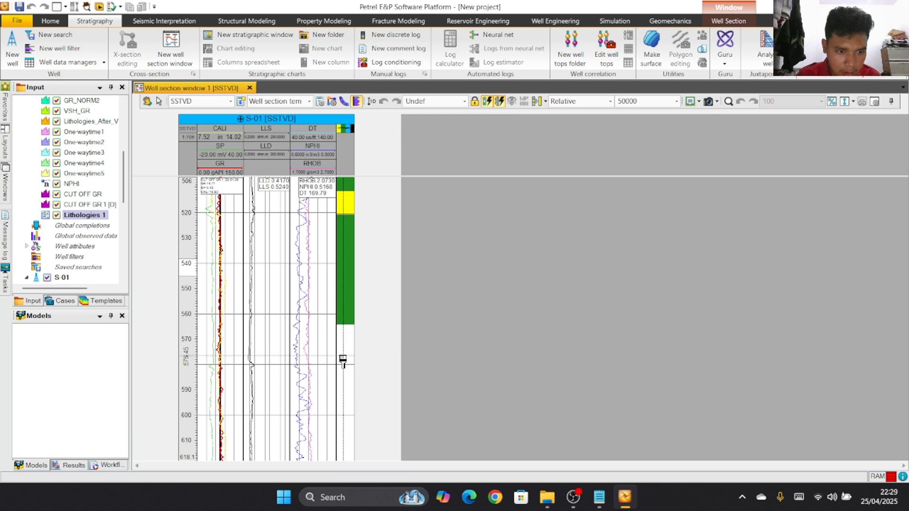
pyautogui.moveTo(343, 356); pyautogui.dragTo(343, 324)
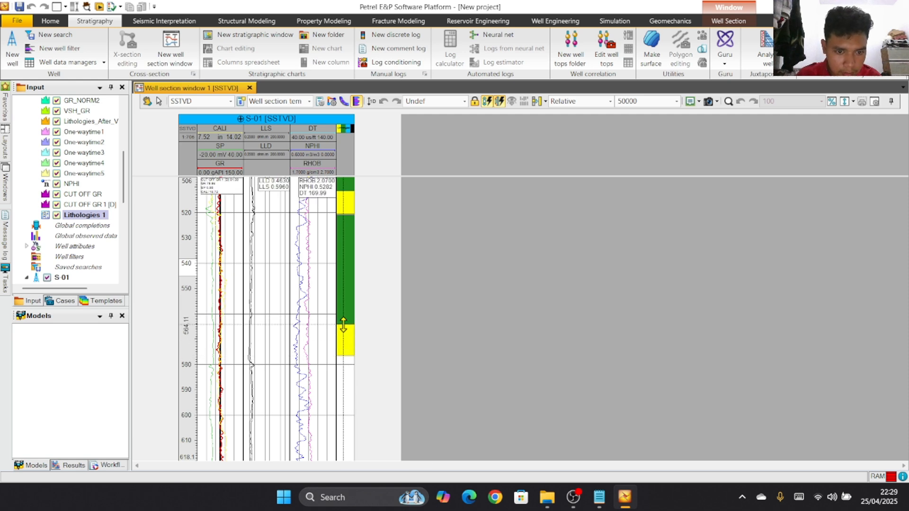
pyautogui.scroll(-3, 342, 326)
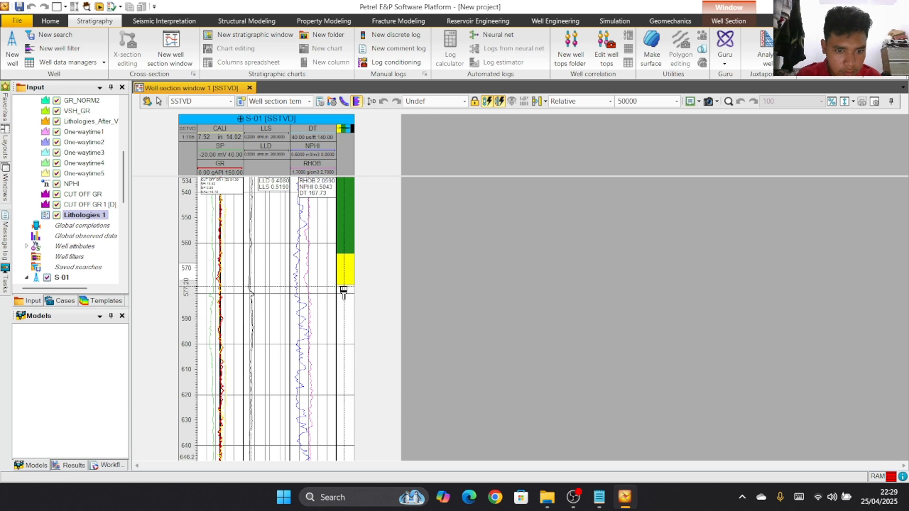
pyautogui.moveTo(343, 290); pyautogui.dragTo(343, 311)
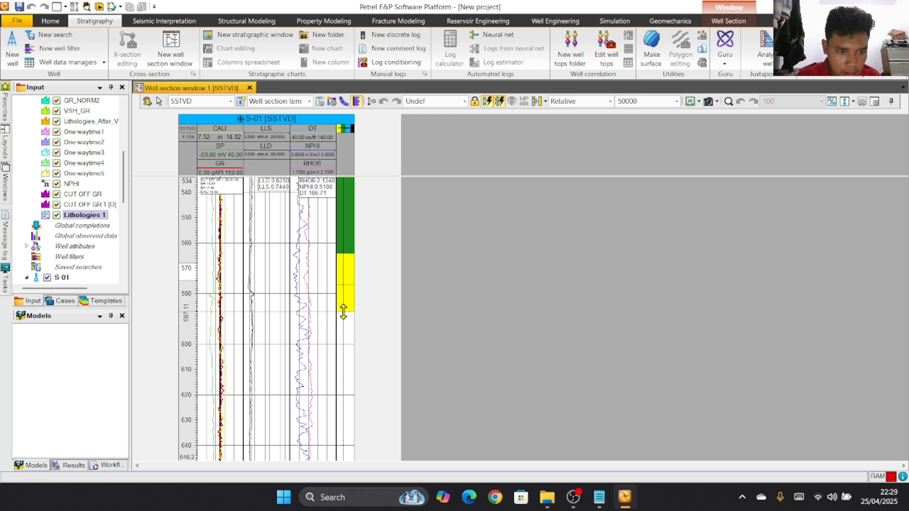
# Step: Paint a green No name [1] band from about 587 to 591 SSTVD and a yellow No name [0] band down to about 597
pyautogui.rightClick(346, 325)
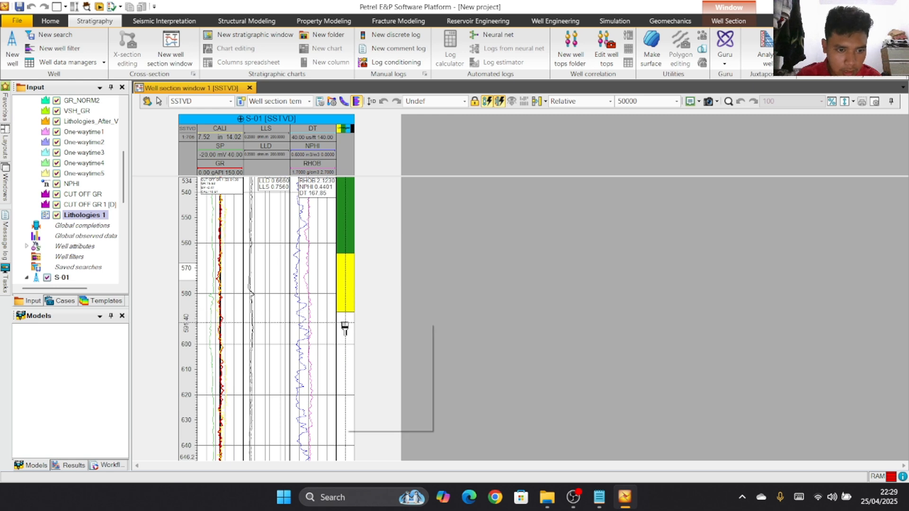
pyautogui.click(364, 357)
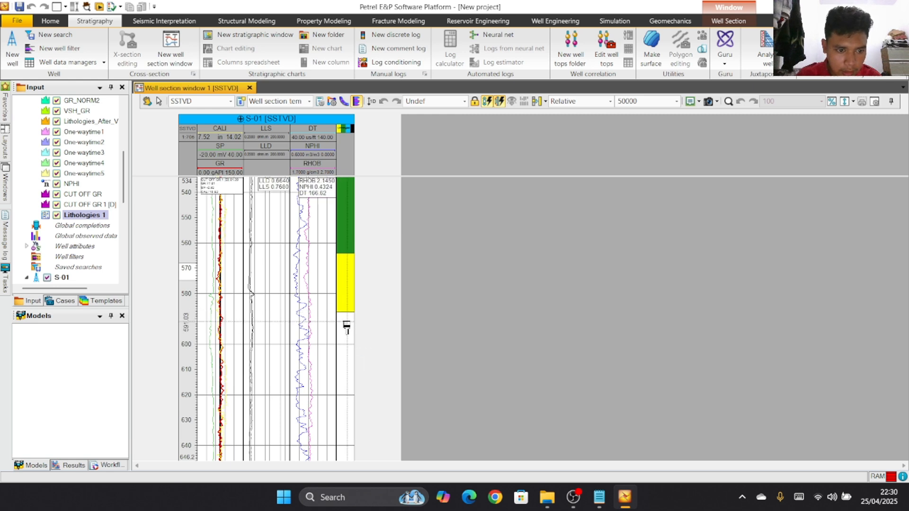
pyautogui.moveTo(347, 322); pyautogui.dragTo(347, 313)
pyautogui.scroll(-1, 346, 319)
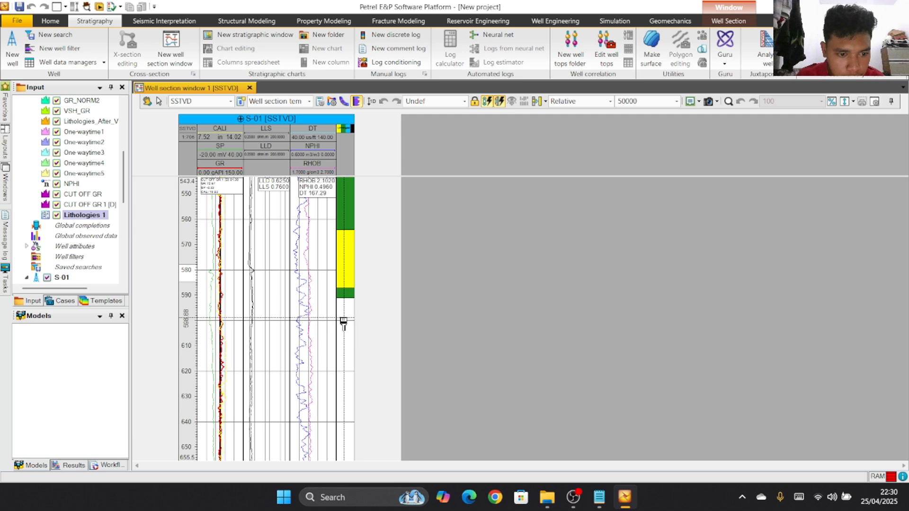
pyautogui.rightClick(343, 315)
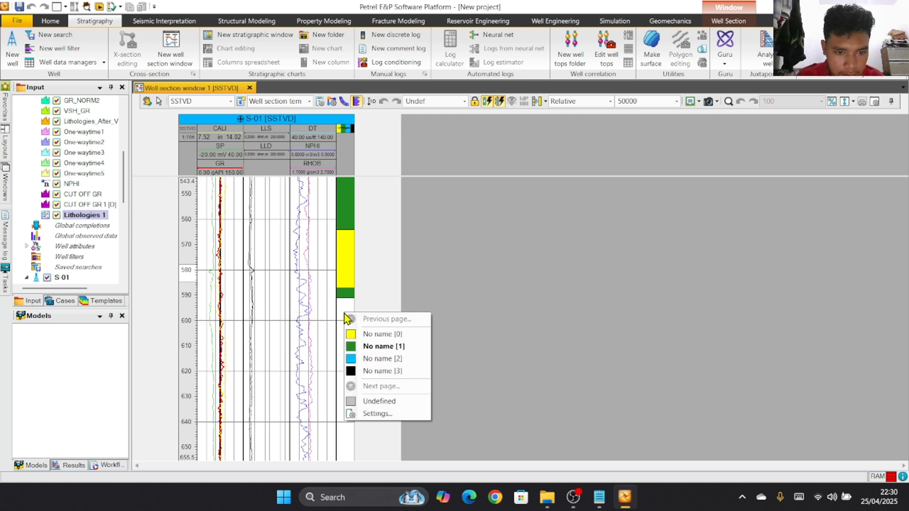
pyautogui.click(365, 334)
pyautogui.moveTo(345, 313); pyautogui.dragTo(345, 298)
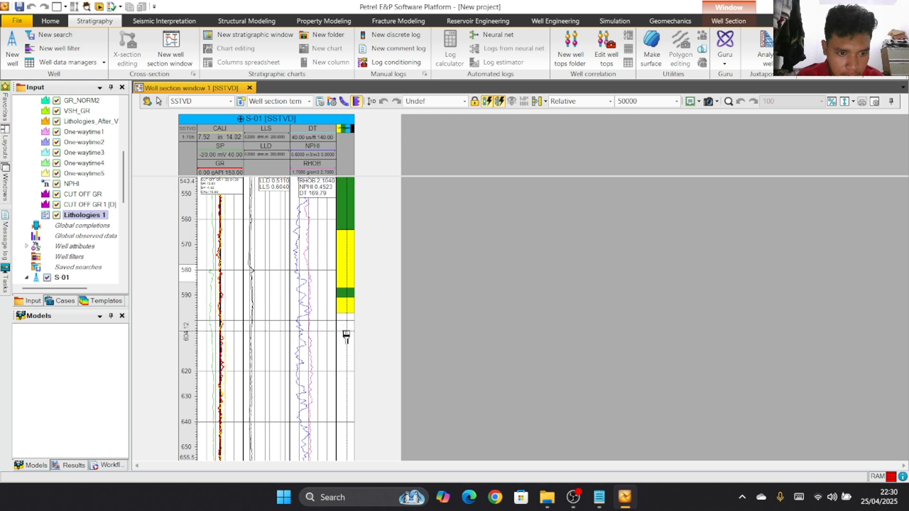
# Step: Paint a green No name [1] band from about 597 to 624 SSTVD and a yellow No name [0] band down to about 629
pyautogui.rightClick(346, 331)
pyautogui.click(360, 370)
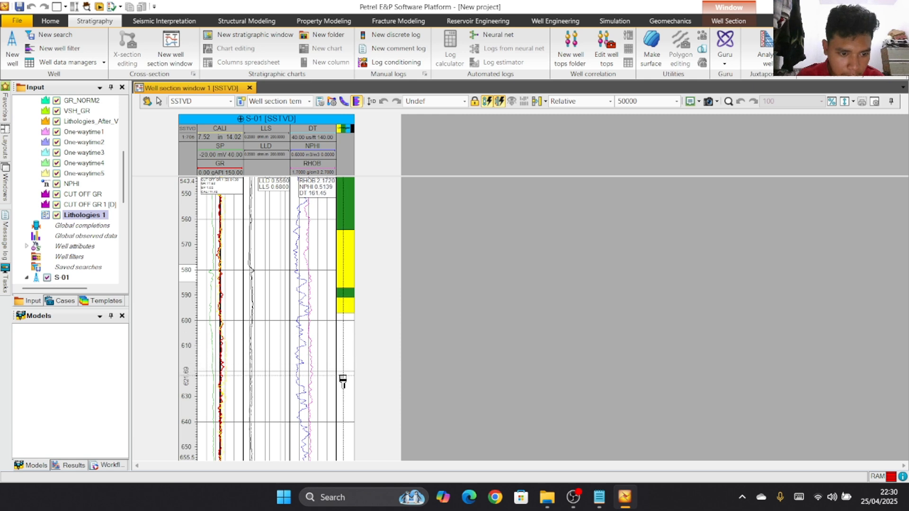
pyautogui.moveTo(343, 380); pyautogui.dragTo(349, 313)
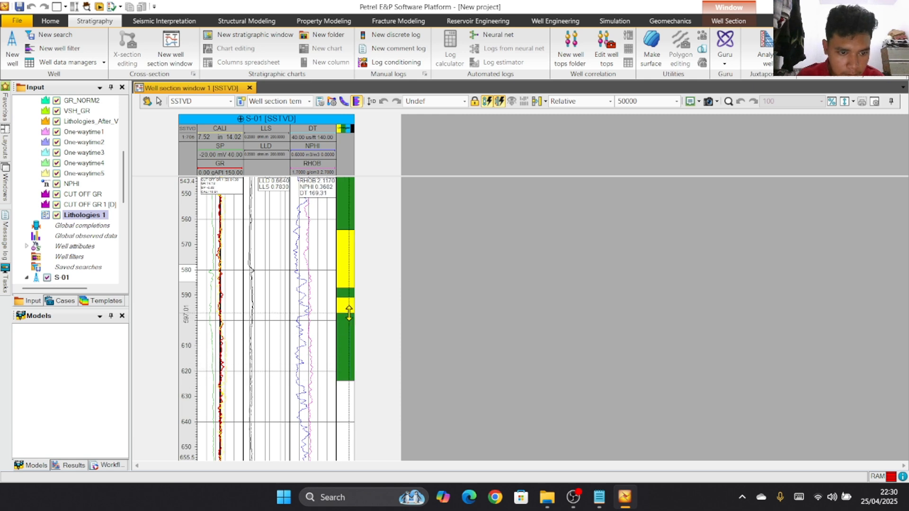
pyautogui.scroll(-3, 349, 313)
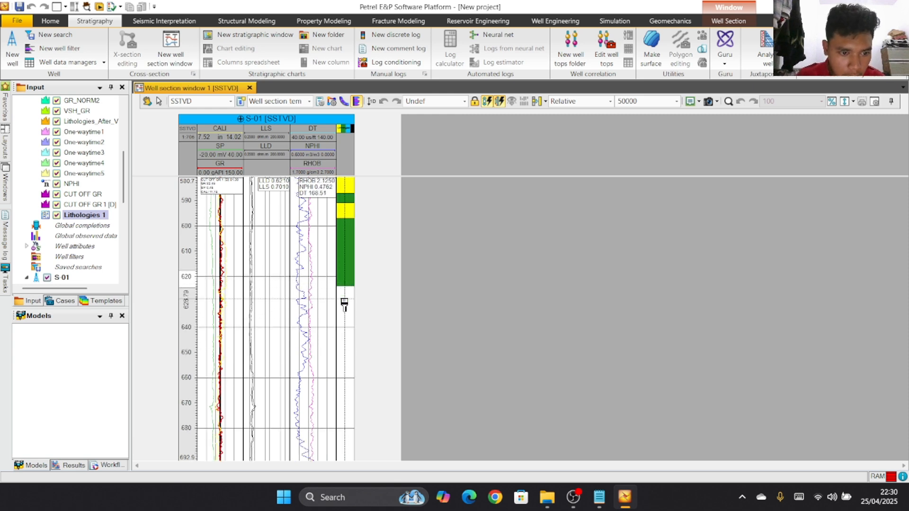
pyautogui.rightClick(346, 304)
pyautogui.click(356, 321)
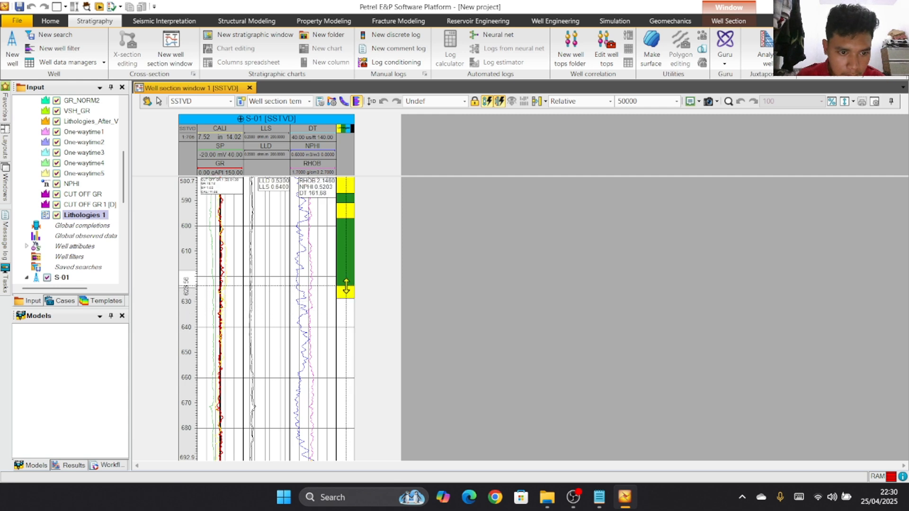
# Step: Paint a green No name [1] band from about 629 to 634 SSTVD and a yellow No name [0] band down to about 638
pyautogui.click(347, 310)
pyautogui.click(367, 344)
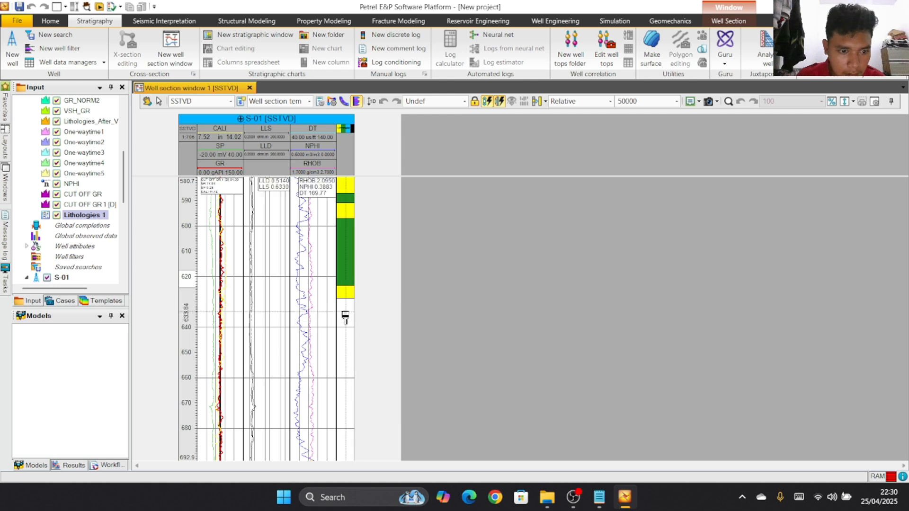
pyautogui.moveTo(345, 313); pyautogui.dragTo(345, 299)
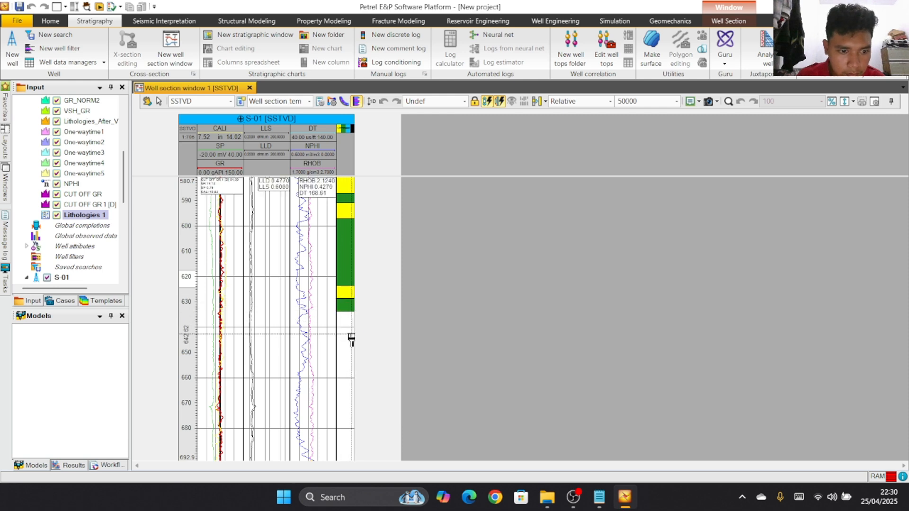
pyautogui.rightClick(348, 318)
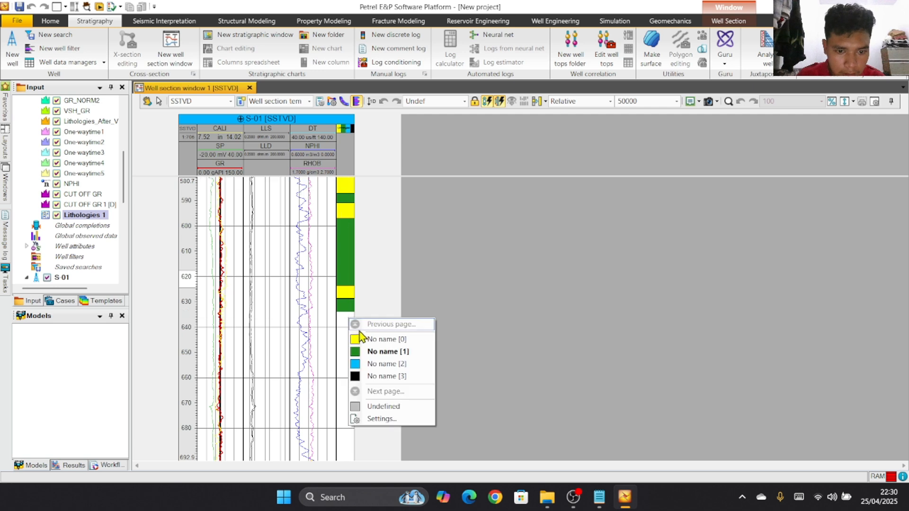
pyautogui.click(362, 341)
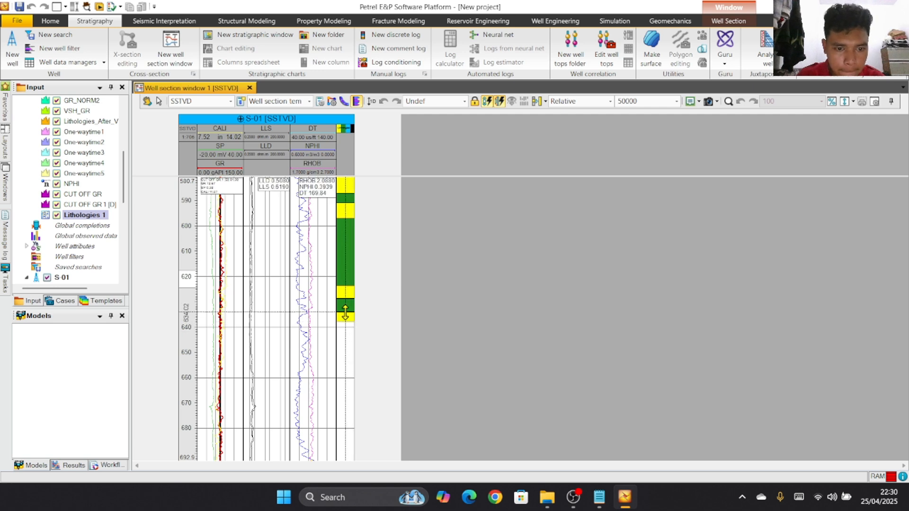
# Step: Paint a green No name [1] band from about 638 to 651 SSTVD and a yellow No name [0] band down to about 674
pyautogui.scroll(-2, 350, 321)
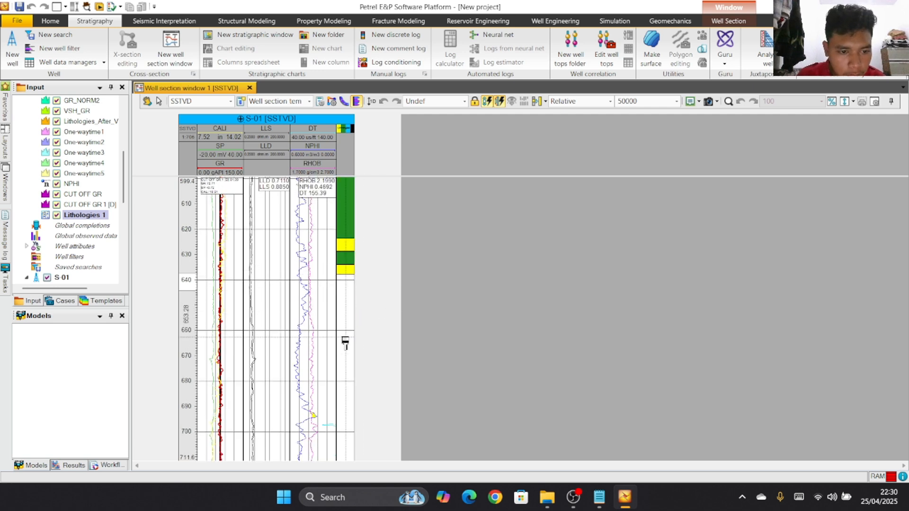
pyautogui.rightClick(344, 306)
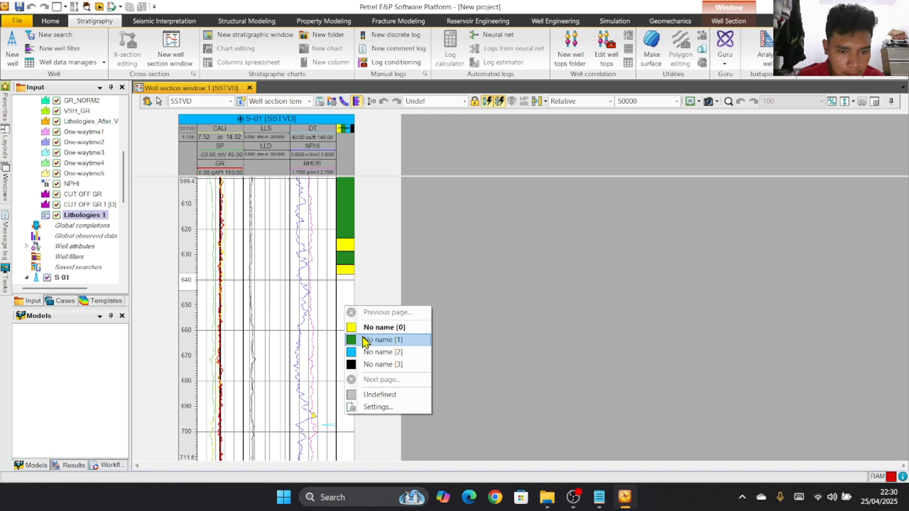
pyautogui.click(350, 340)
pyautogui.moveTo(347, 309); pyautogui.dragTo(343, 278)
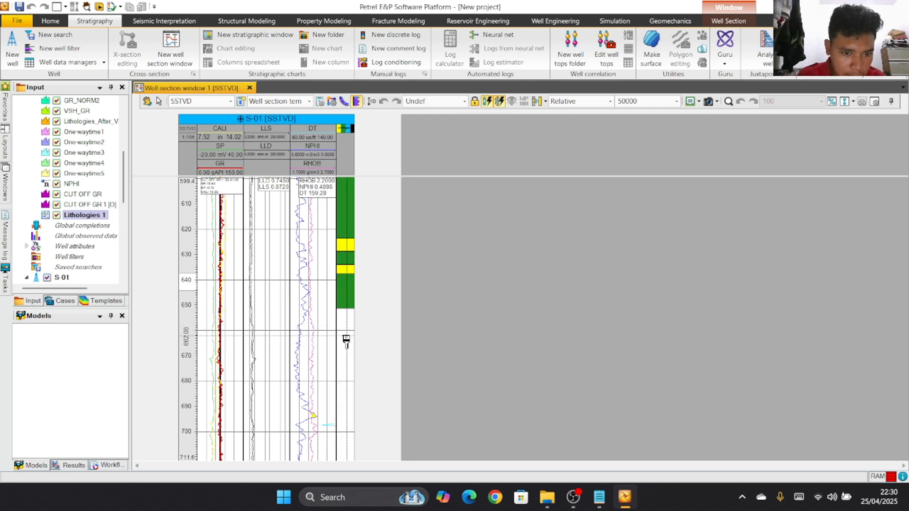
pyautogui.rightClick(345, 365)
pyautogui.click(356, 388)
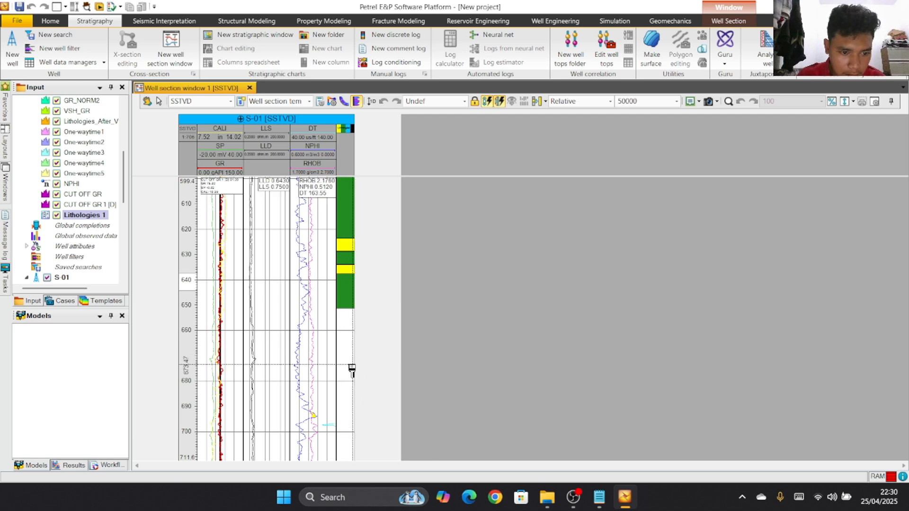
pyautogui.moveTo(344, 366); pyautogui.dragTo(347, 310)
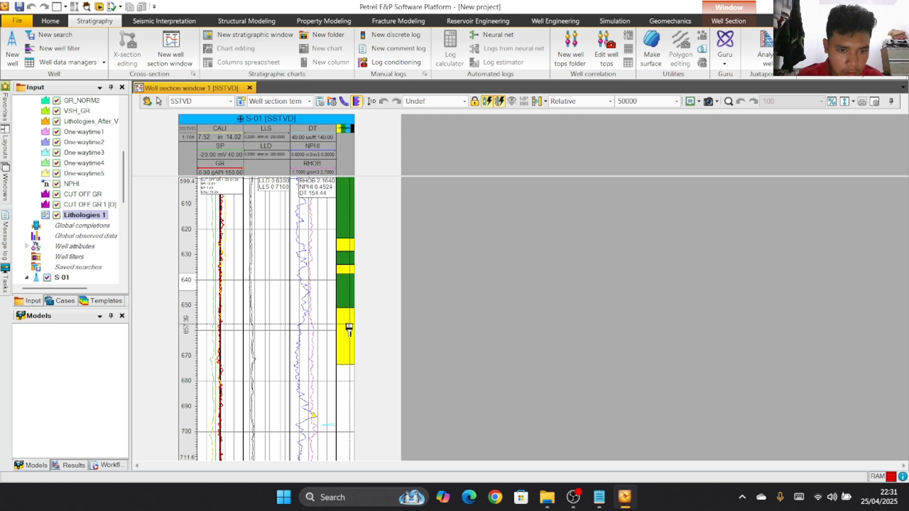
# Step: Paint a green No name [1] band from about 674 to 678 SSTVD and a yellow No name [0] band down to about 684
pyautogui.scroll(-3, 345, 310)
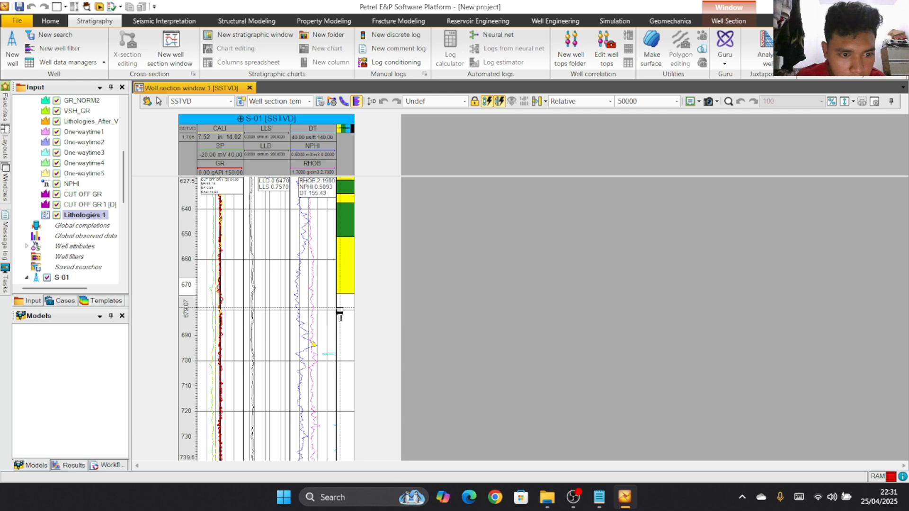
pyautogui.rightClick(339, 305)
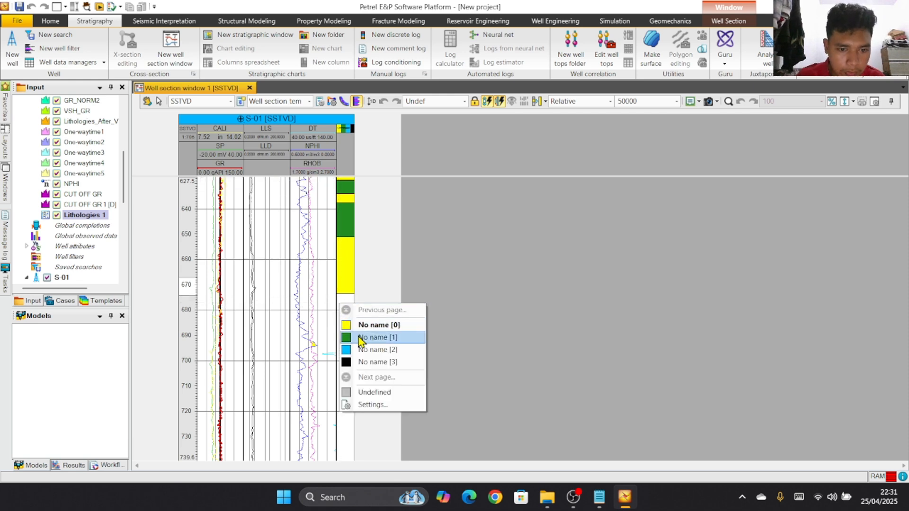
pyautogui.click(374, 337)
pyautogui.moveTo(343, 307); pyautogui.dragTo(346, 295)
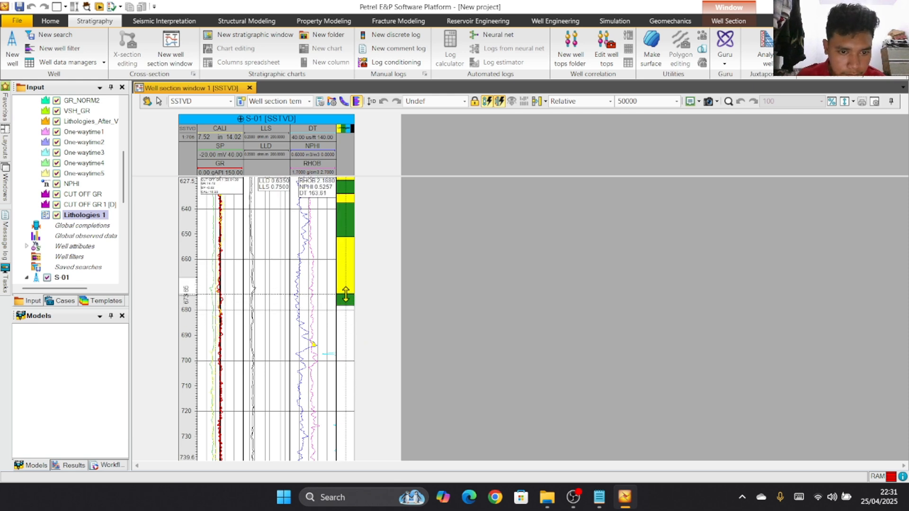
pyautogui.rightClick(348, 343)
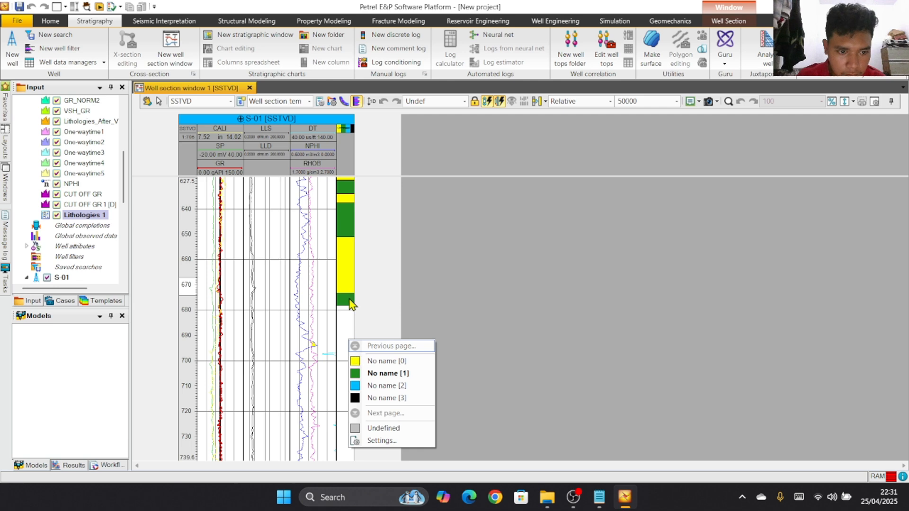
pyautogui.click(379, 361)
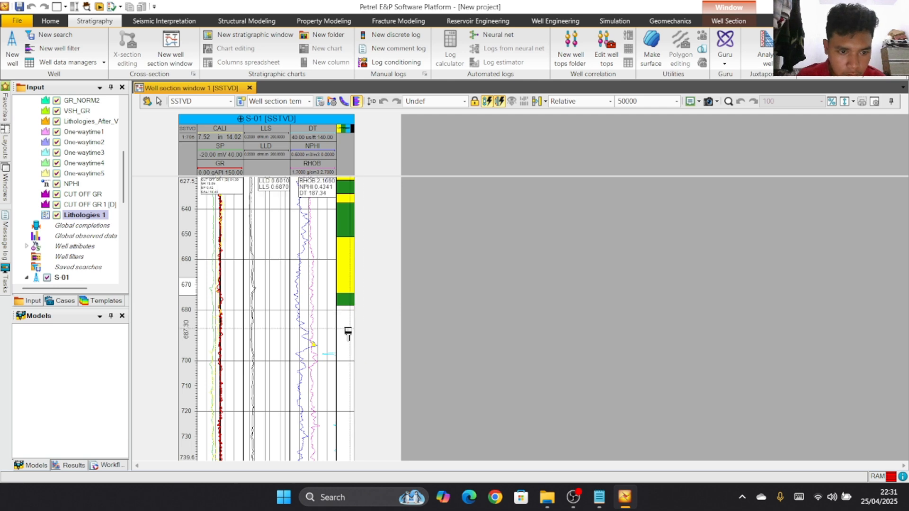
pyautogui.moveTo(345, 320); pyautogui.dragTo(345, 310)
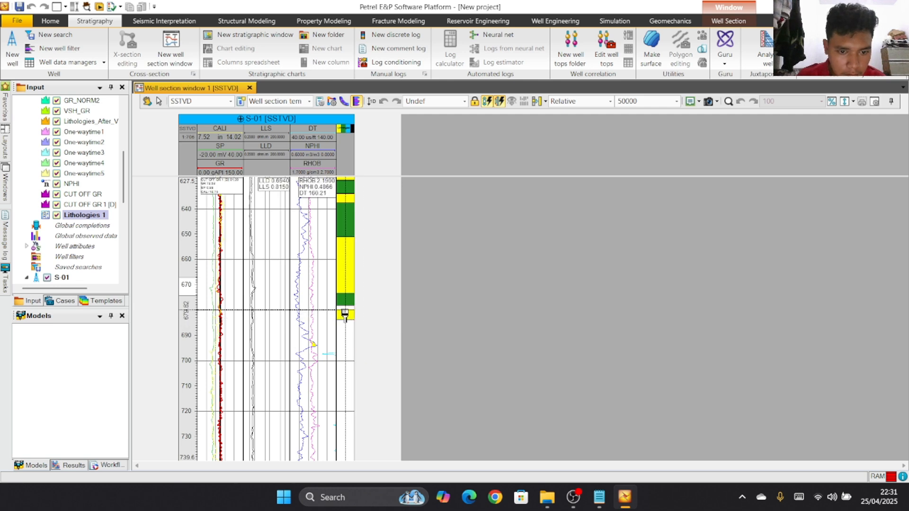
# Step: Fill the interval from about 684 to 692 SSTVD with the green No name [1] lithology
pyautogui.rightClick(348, 338)
pyautogui.click(363, 371)
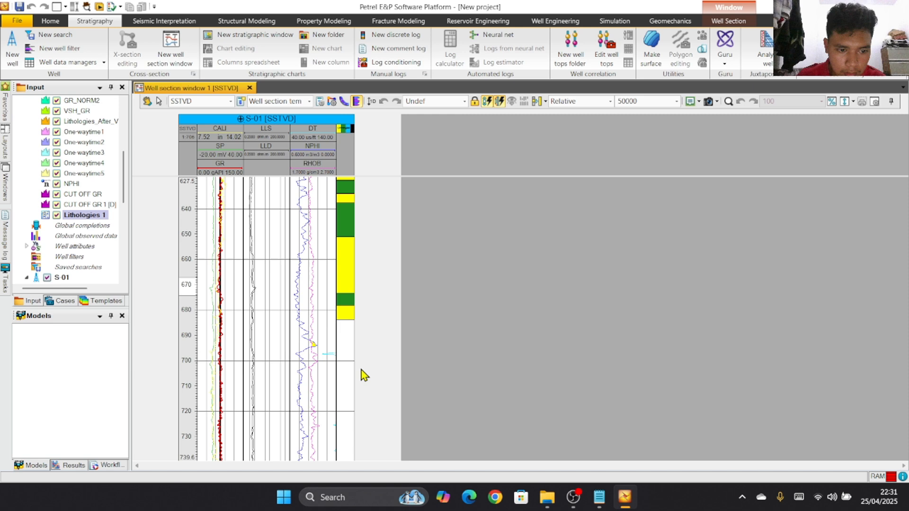
pyautogui.click(344, 340)
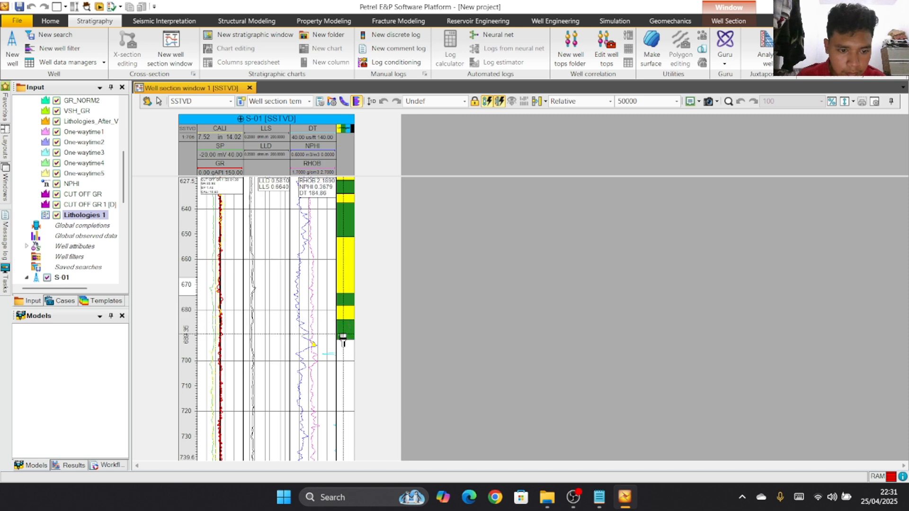
pyautogui.scroll(-3, 344, 337)
pyautogui.scroll(-2, 343, 339)
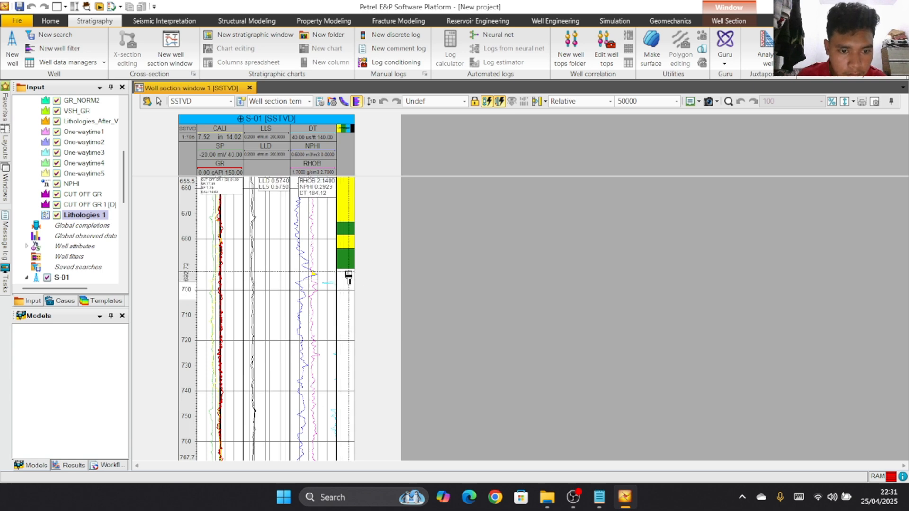
# Step: Paint a yellow No name [0] band from about 692 to 702 SSTVD and a green No name [1] band down to about 725
pyautogui.rightClick(349, 306)
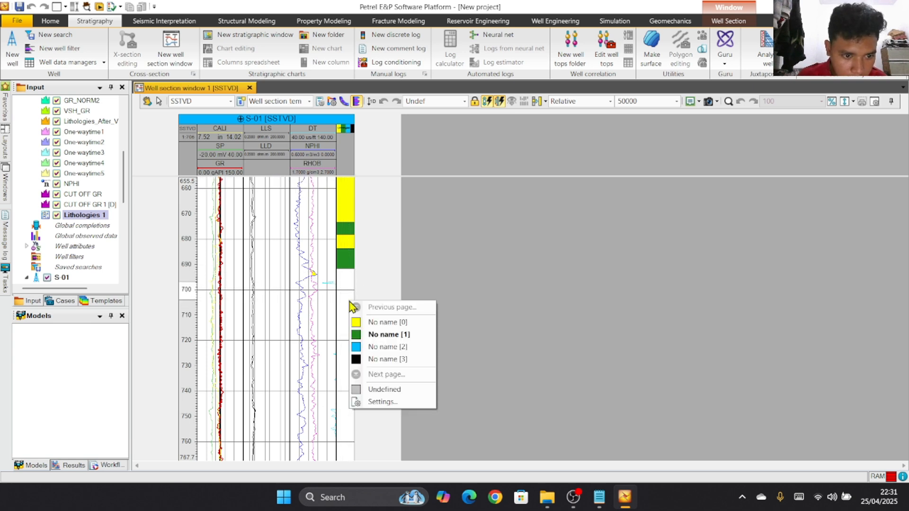
pyautogui.click(368, 321)
pyautogui.moveTo(346, 296); pyautogui.dragTo(347, 269)
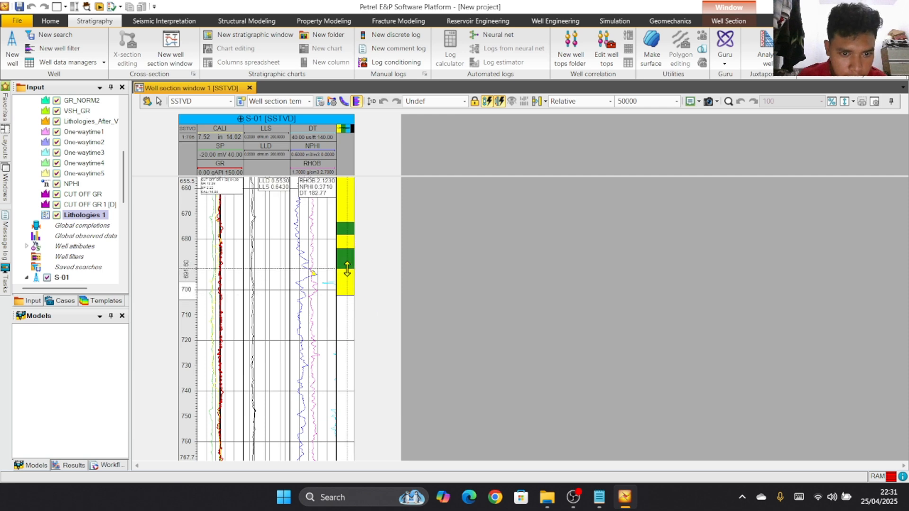
pyautogui.rightClick(348, 352)
pyautogui.click(375, 388)
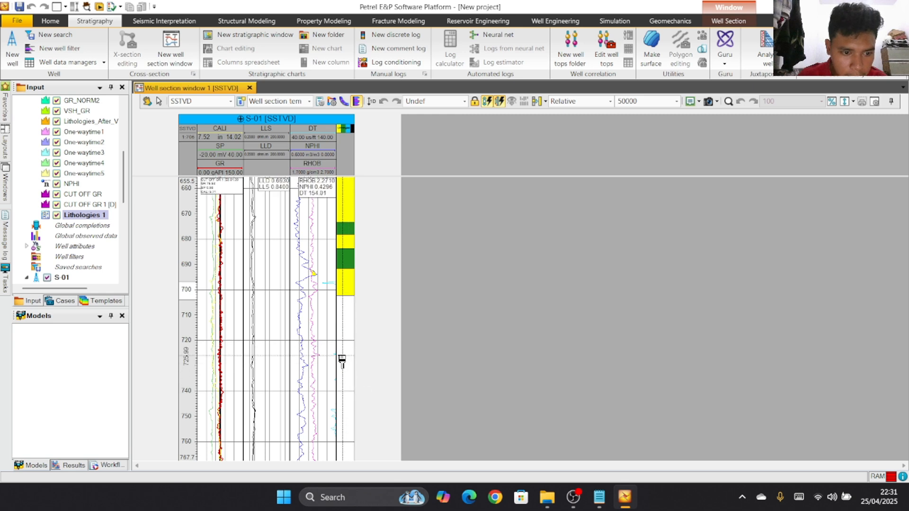
pyautogui.moveTo(341, 353); pyautogui.dragTo(342, 300)
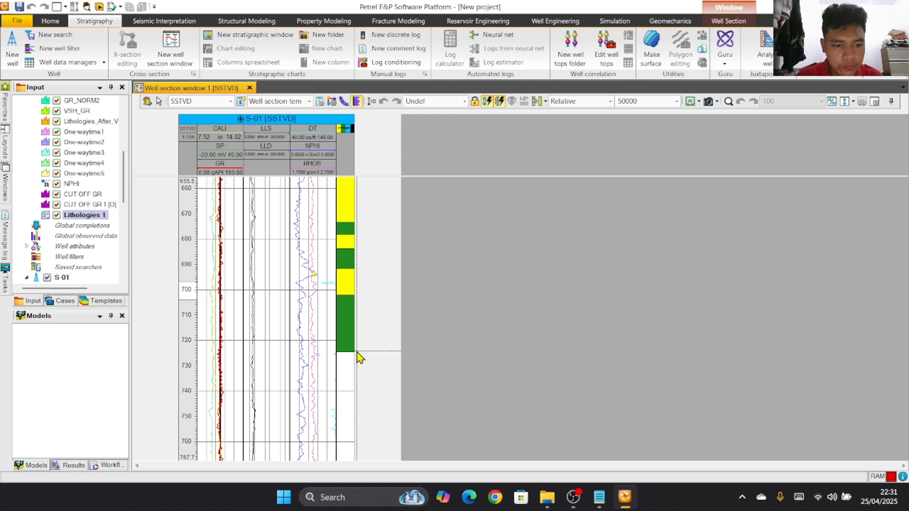
# Step: Paint a yellow No name [0] band from about 725 to 734 SSTVD and a green No name [1] band down to about 747
pyautogui.scroll(-3, 341, 331)
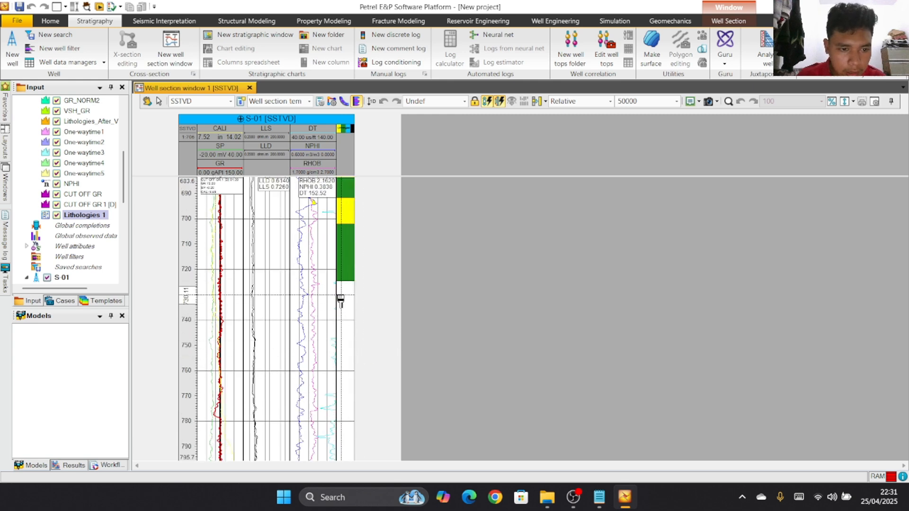
pyautogui.rightClick(348, 300)
pyautogui.click(362, 325)
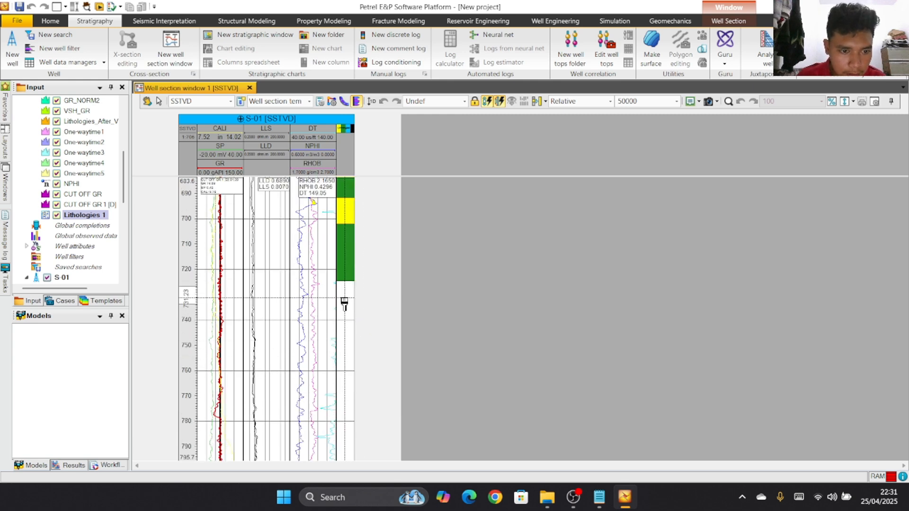
pyautogui.moveTo(345, 305); pyautogui.dragTo(344, 282)
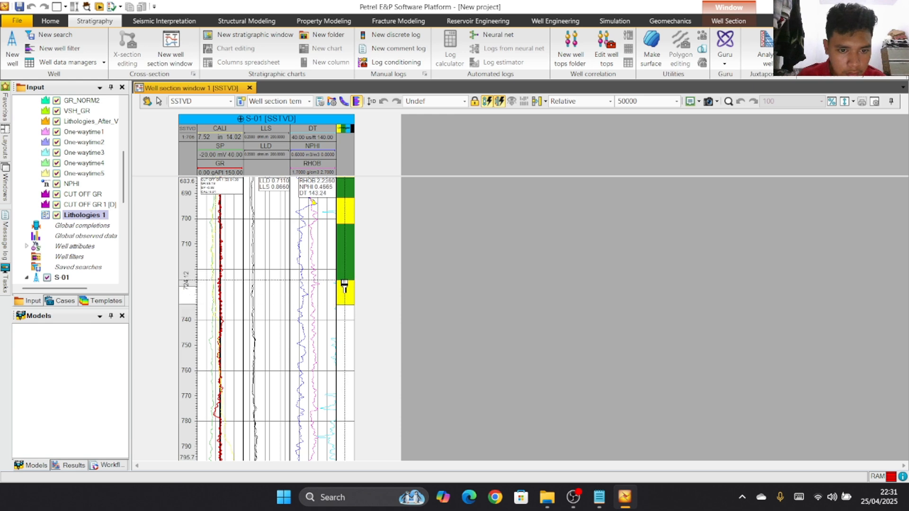
pyautogui.rightClick(350, 338)
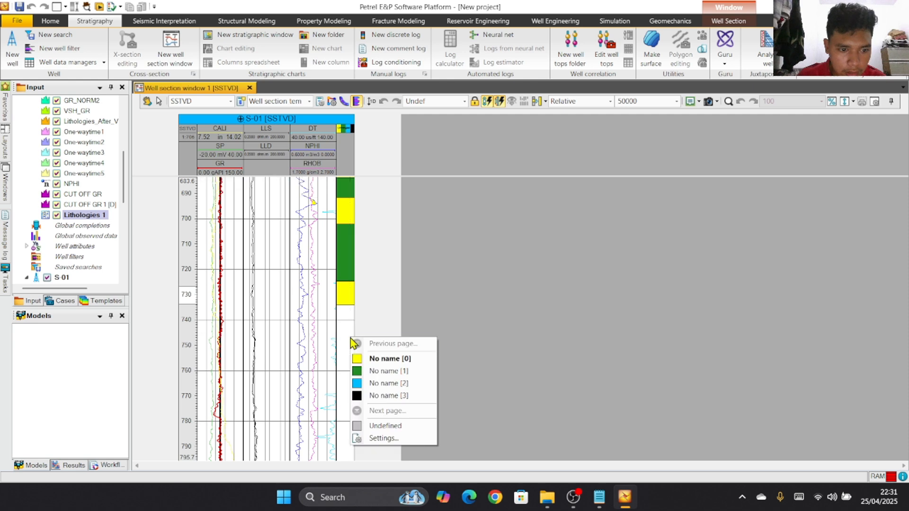
pyautogui.click(374, 372)
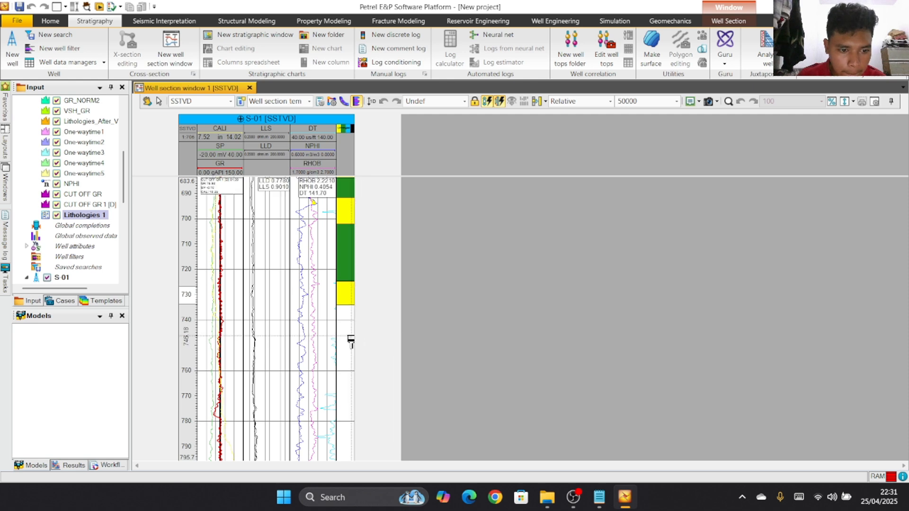
pyautogui.moveTo(347, 337); pyautogui.dragTo(347, 306)
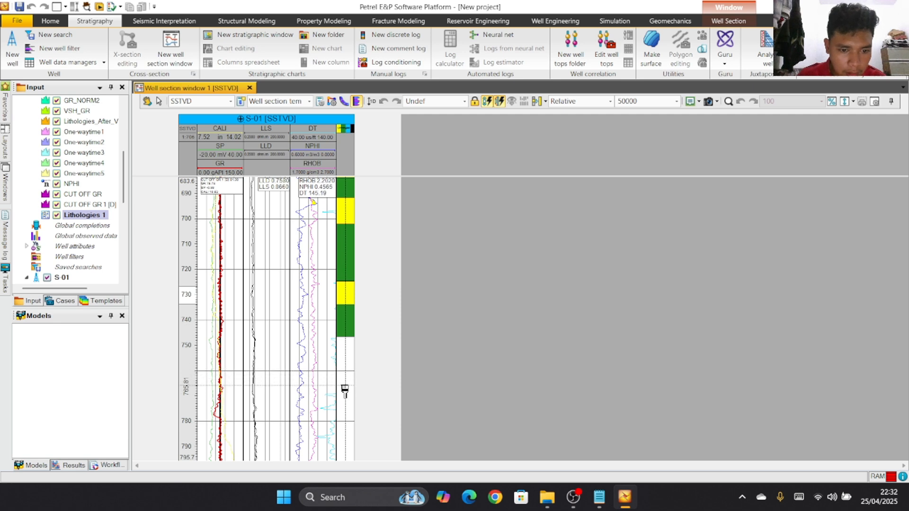
# Step: Paint a yellow No name [0] band from about 747 to 758 SSTVD and a green No name [1] band down to about 763
pyautogui.scroll(-2, 341, 388)
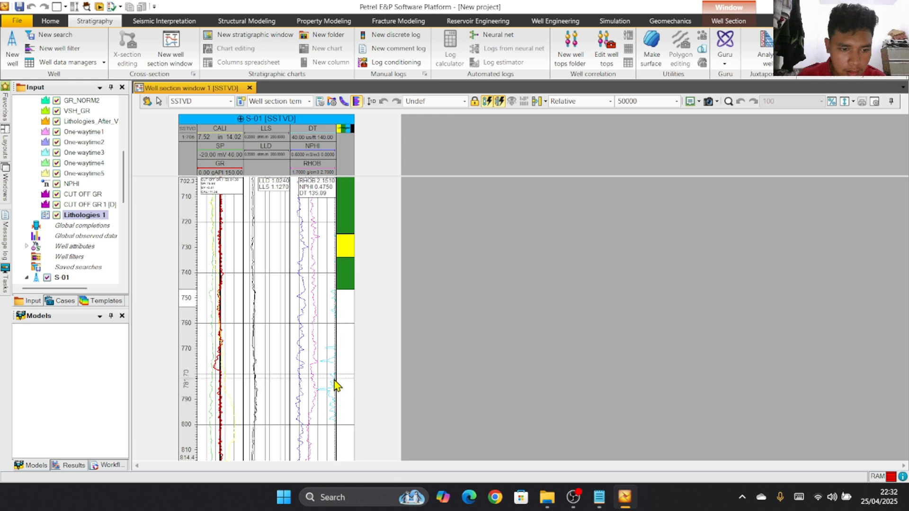
pyautogui.moveTo(343, 310); pyautogui.dragTo(344, 295)
pyautogui.rightClick(350, 317)
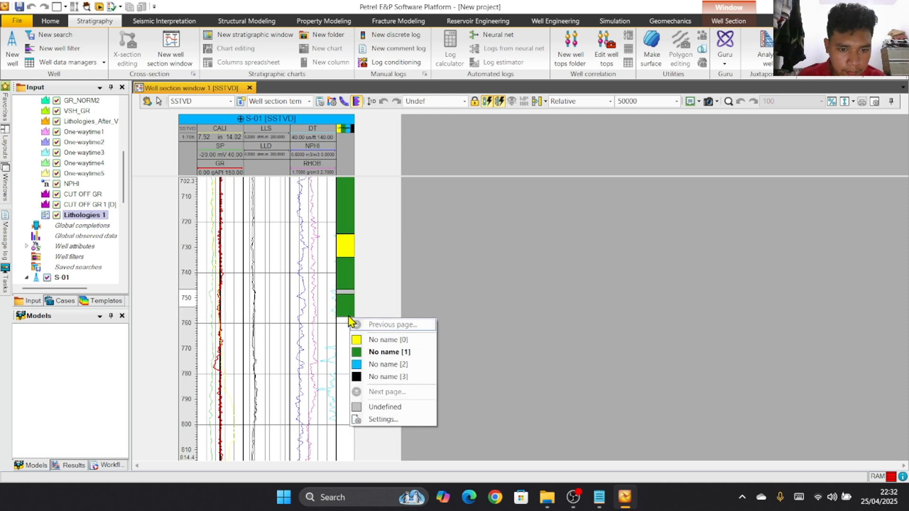
pyautogui.click(381, 340)
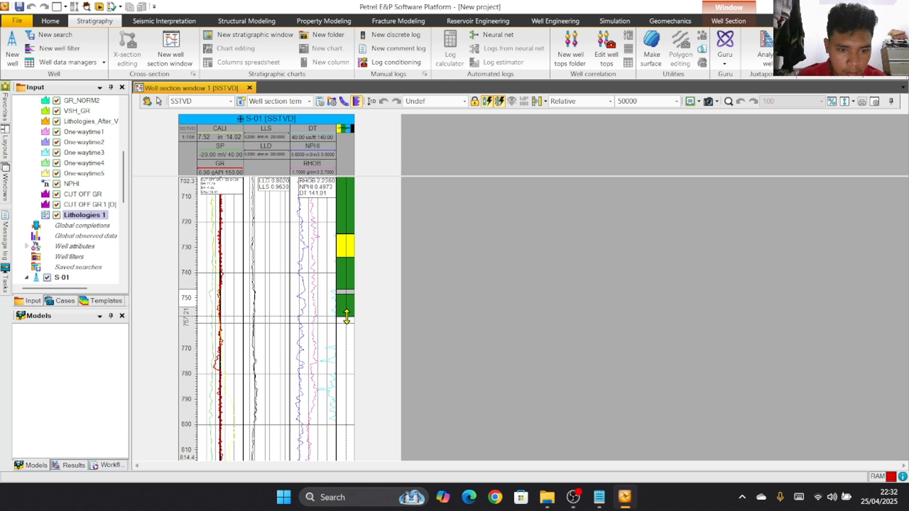
pyautogui.moveTo(346, 322); pyautogui.dragTo(346, 306)
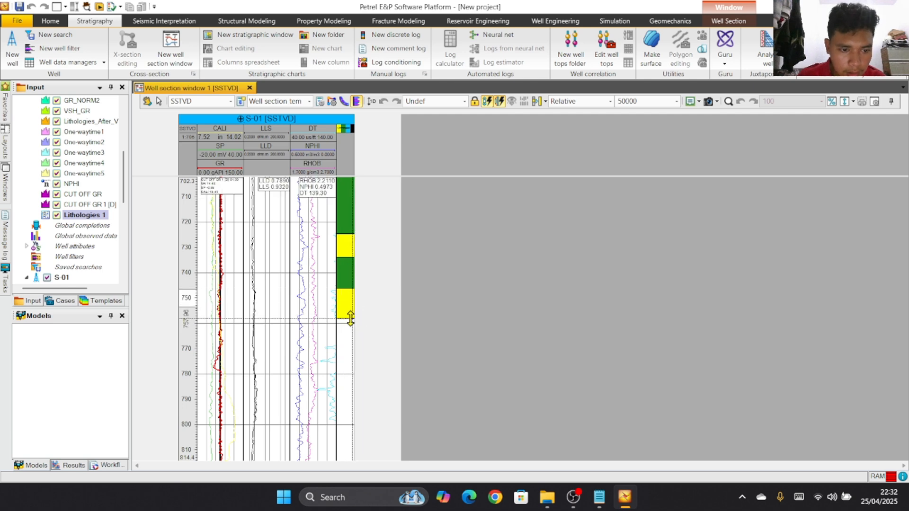
pyautogui.rightClick(345, 337)
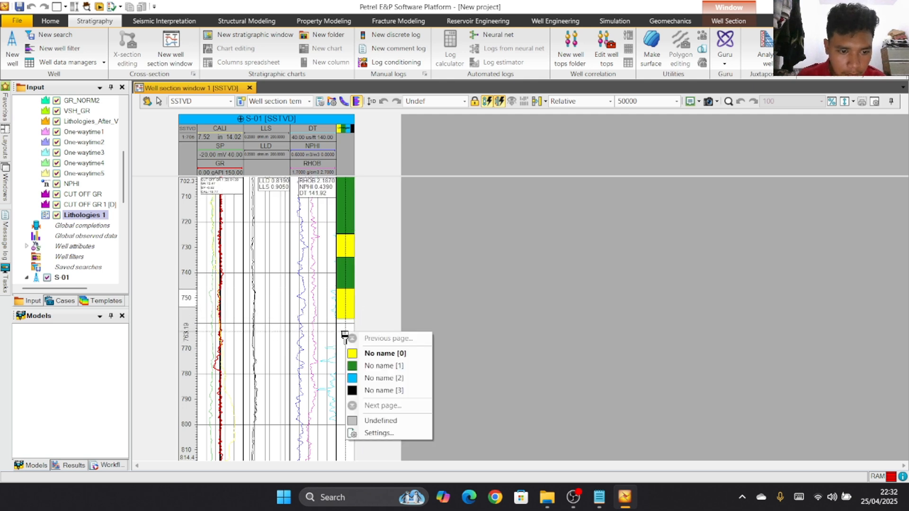
pyautogui.click(356, 366)
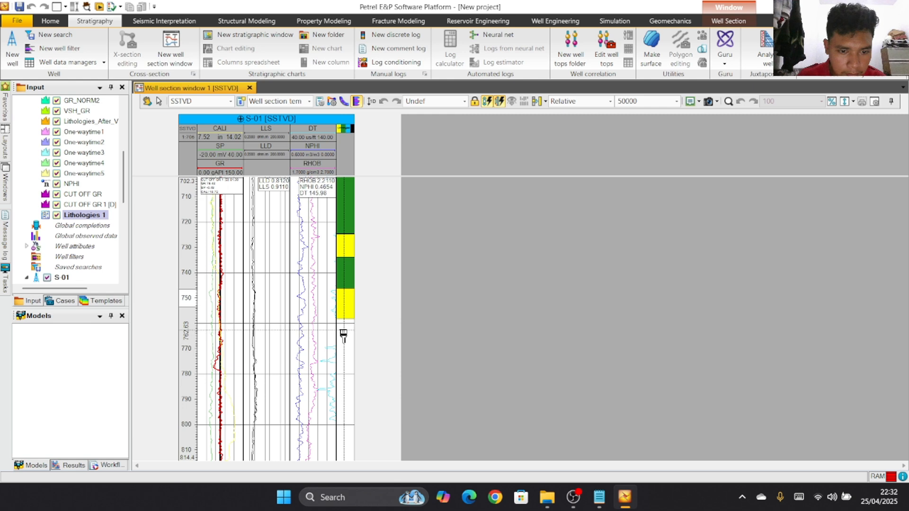
pyautogui.click(344, 330)
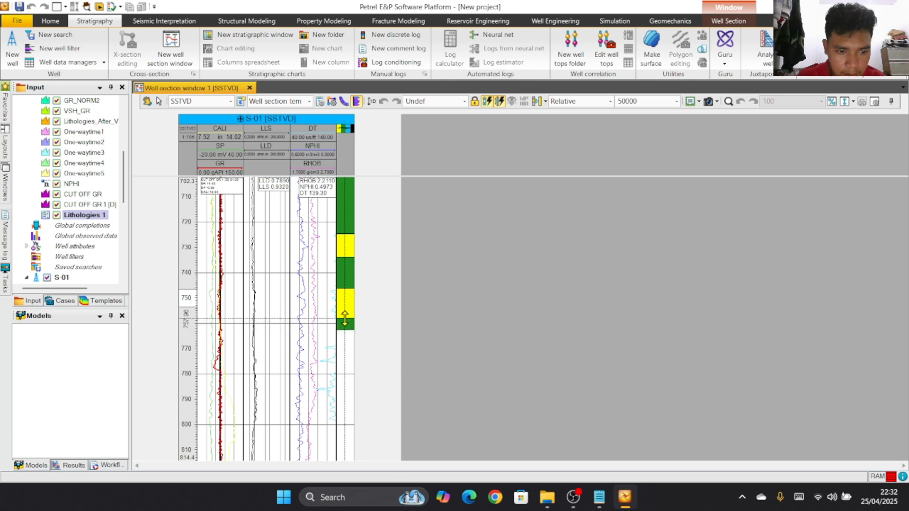
# Step: Paint a yellow No name [0] band from about 763 to 789 SSTVD and a green No name [1] band down to about 825
pyautogui.scroll(-3, 346, 353)
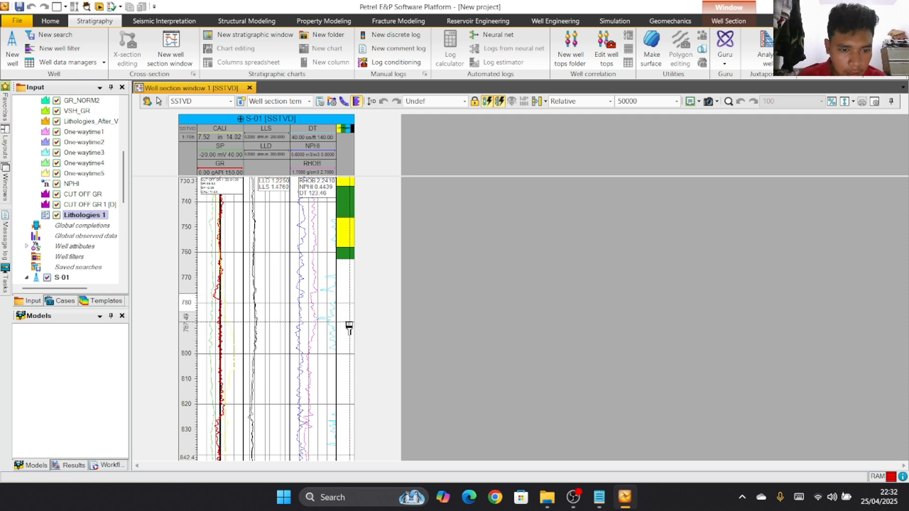
pyautogui.rightClick(349, 327)
pyautogui.click(354, 345)
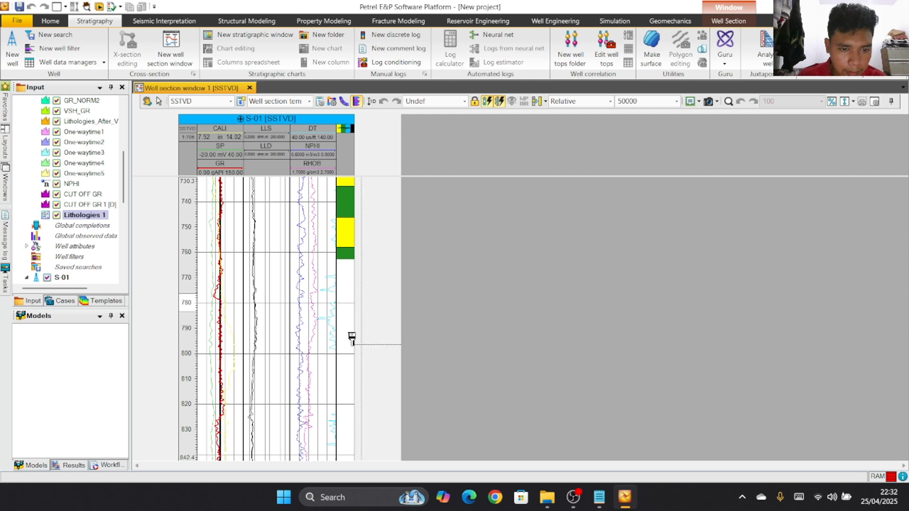
pyautogui.moveTo(345, 327); pyautogui.dragTo(348, 263)
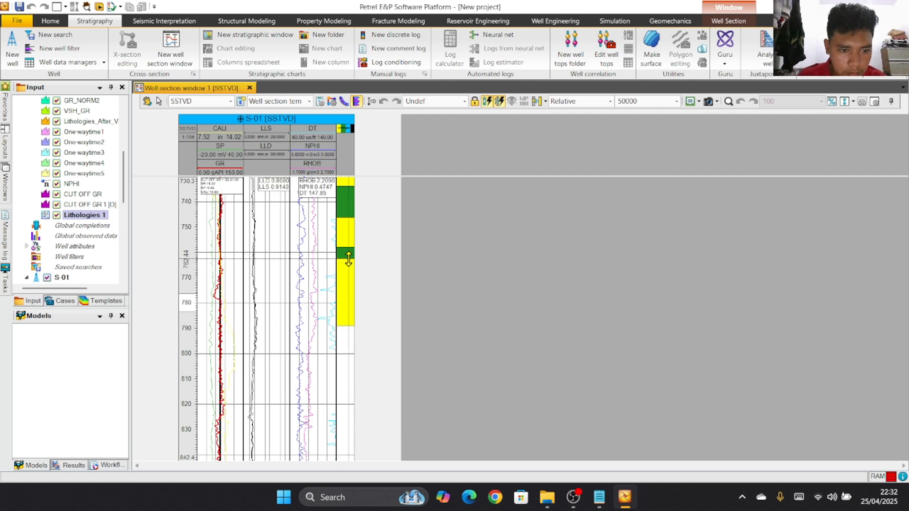
pyautogui.scroll(-3, 335, 308)
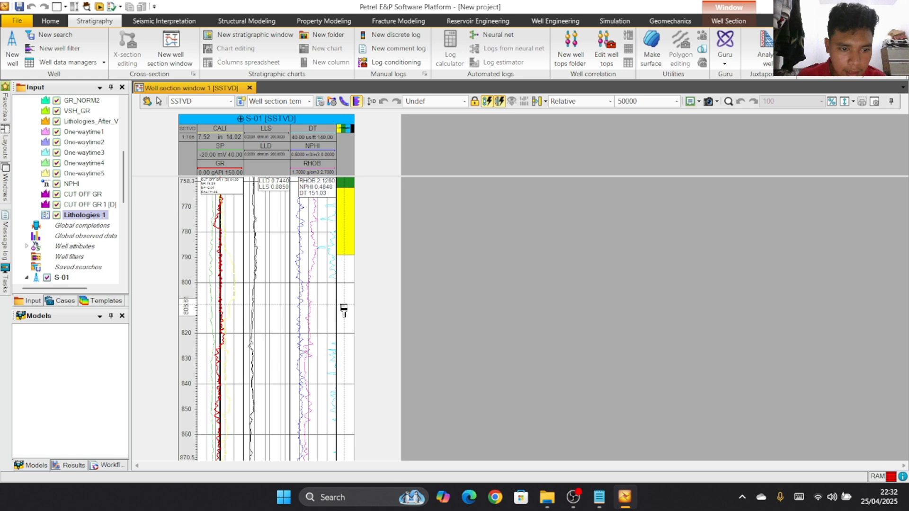
pyautogui.rightClick(338, 349)
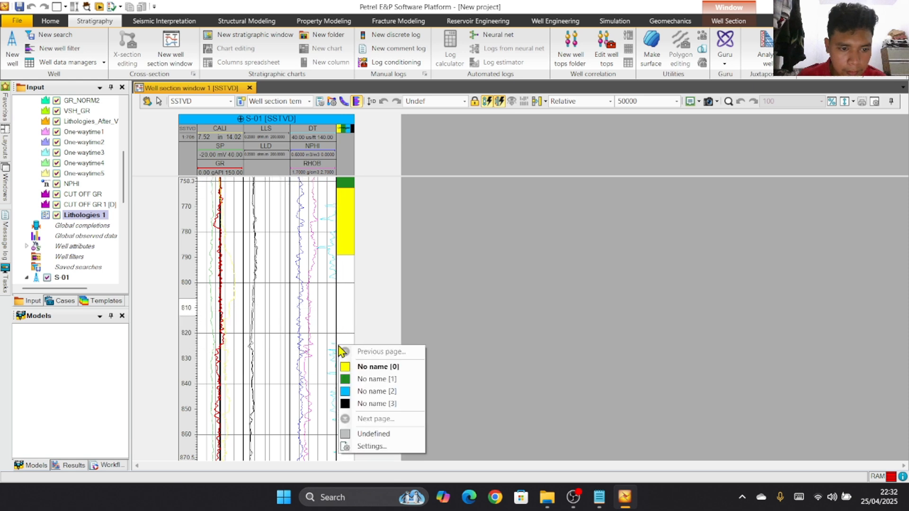
pyautogui.click(370, 380)
pyautogui.moveTo(341, 345); pyautogui.dragTo(343, 255)
# Step: Paint a yellow No name [0] band from about 825 to 857 SSTVD and extend it down to about 976
pyautogui.scroll(-1, 334, 341)
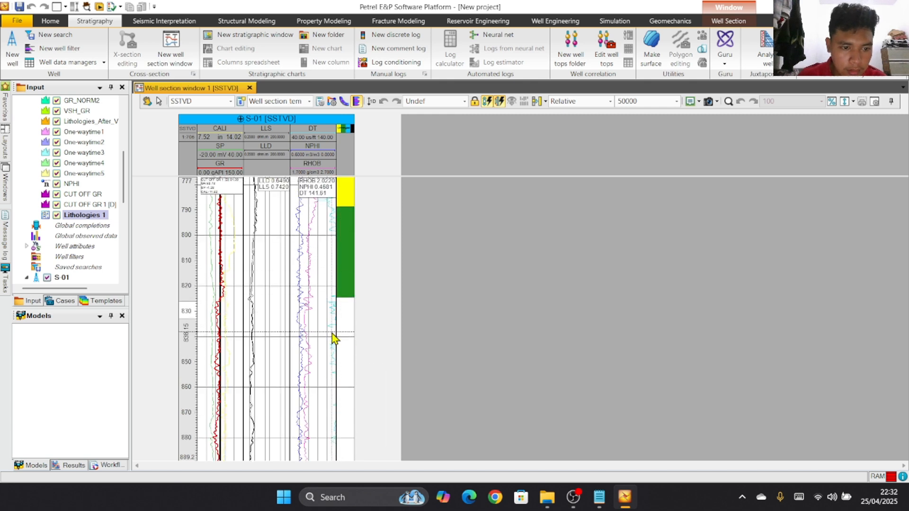
pyautogui.rightClick(341, 330)
pyautogui.click(356, 351)
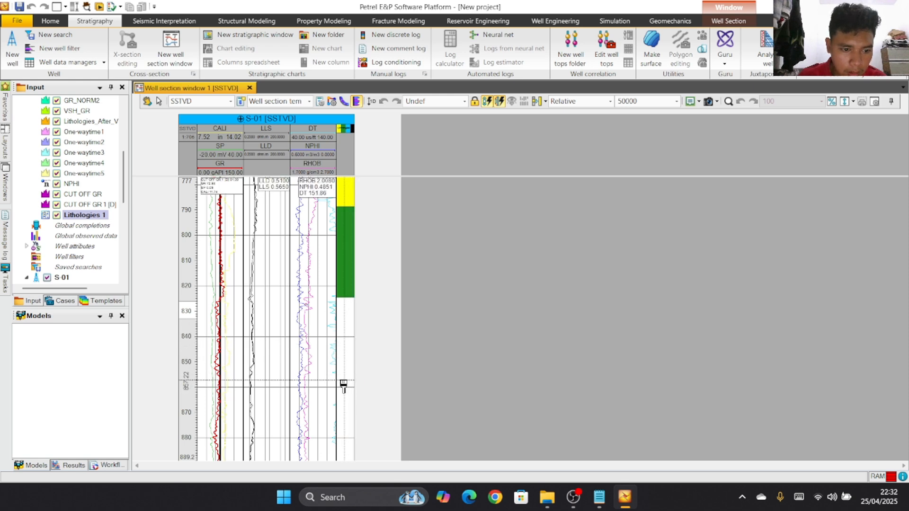
pyautogui.moveTo(344, 379); pyautogui.dragTo(345, 300)
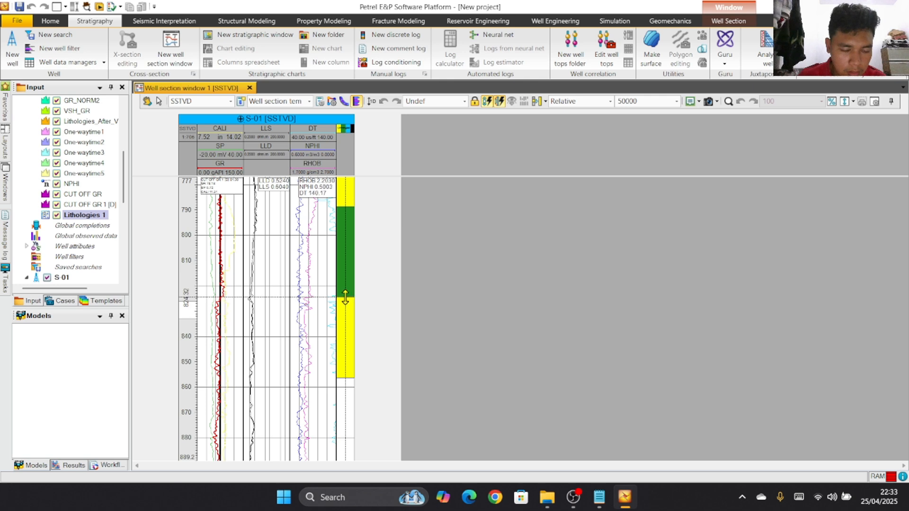
pyautogui.scroll(-3, 345, 298)
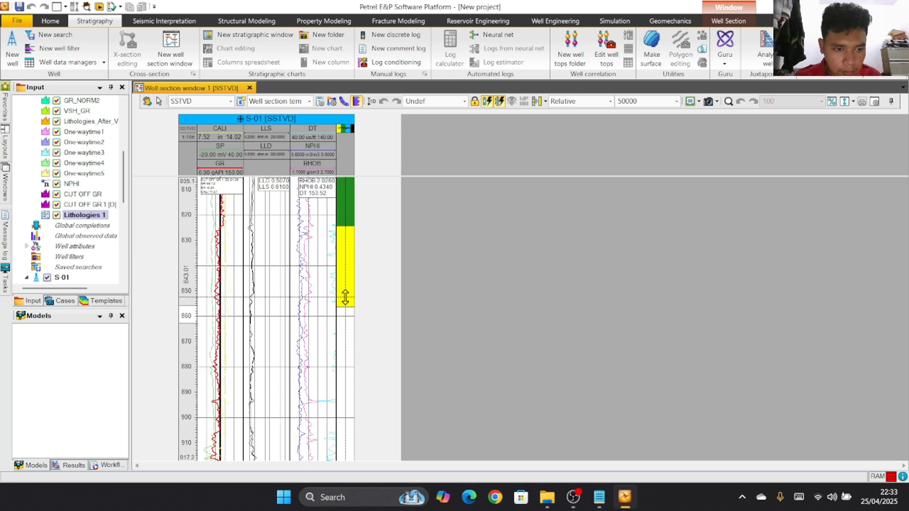
pyautogui.scroll(-1, 345, 302)
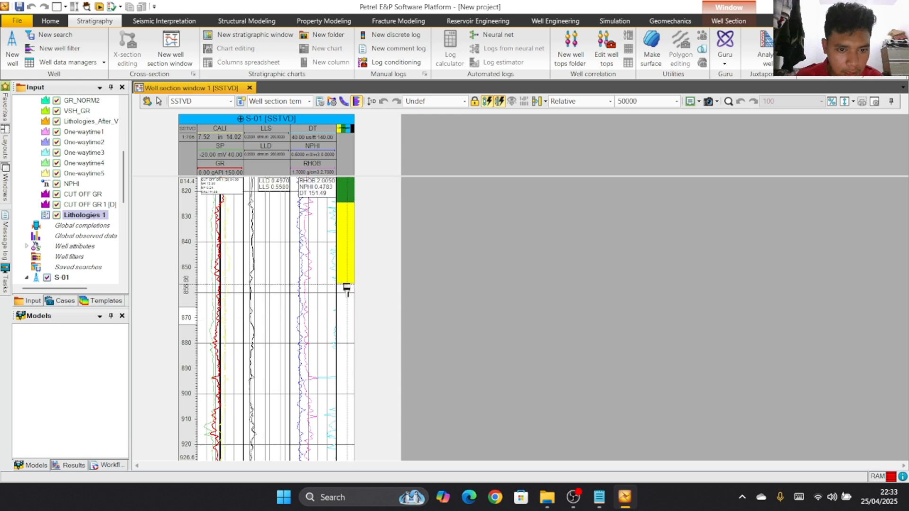
pyautogui.moveTo(346, 284); pyautogui.dragTo(347, 397)
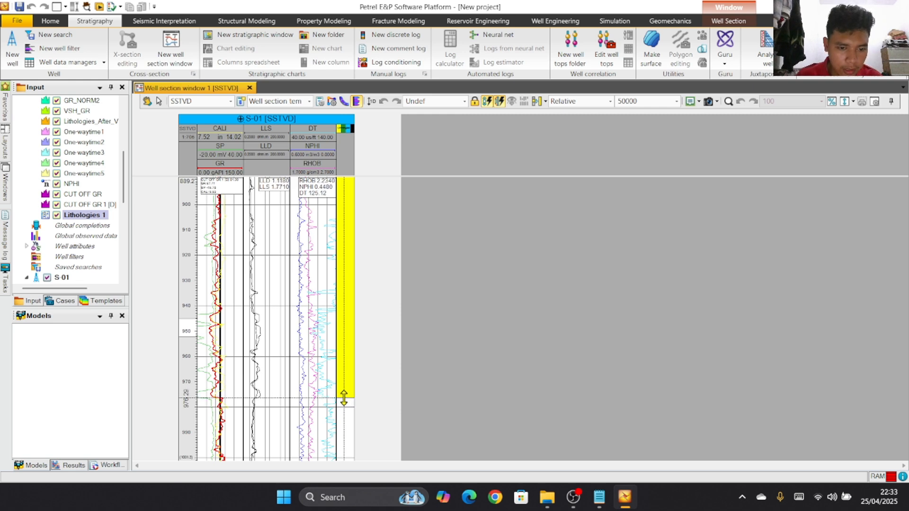
# Step: Paint a green No name [1] band from about 976 to 990 SSTVD and a yellow No name [0] band down to about 998
pyautogui.scroll(-3, 344, 398)
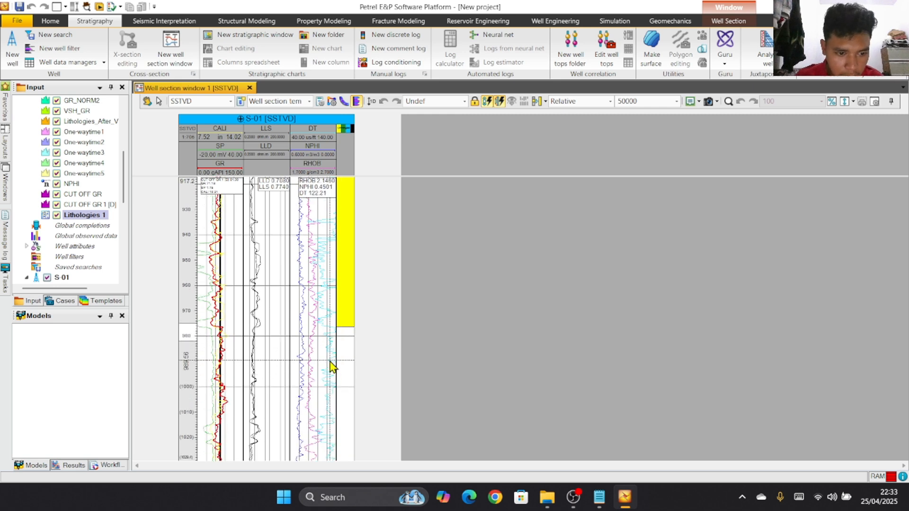
pyautogui.rightClick(341, 357)
pyautogui.click(368, 392)
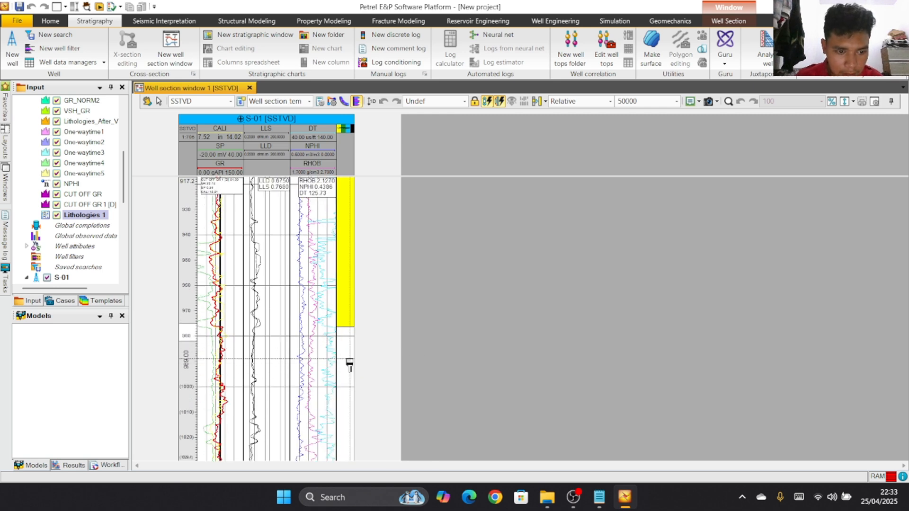
pyautogui.moveTo(348, 367); pyautogui.dragTo(348, 332)
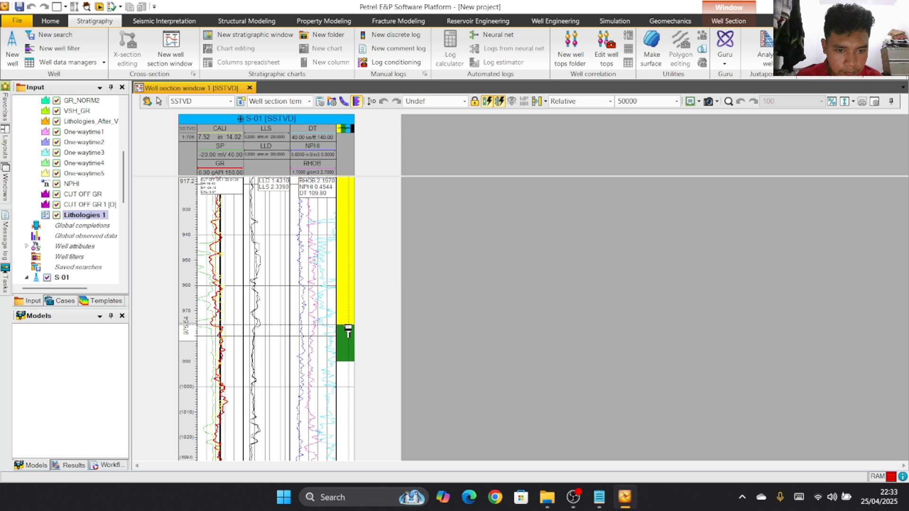
pyautogui.scroll(-2, 349, 327)
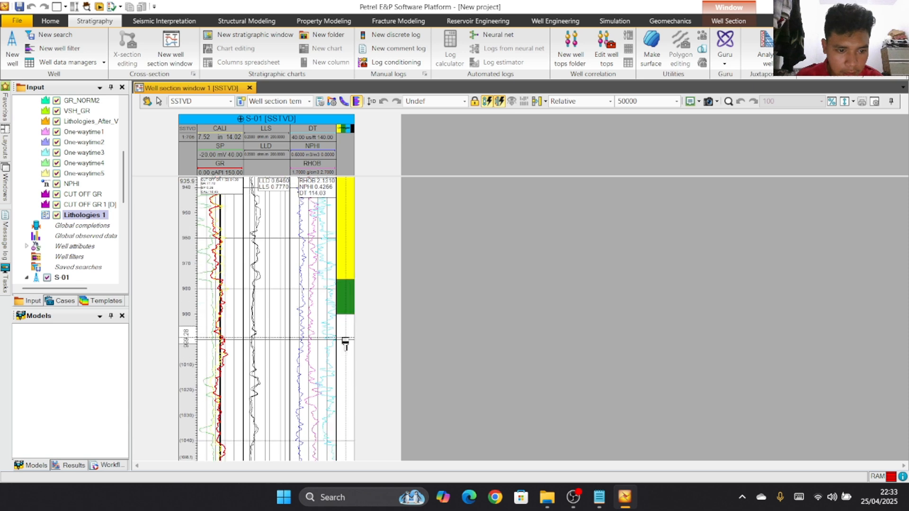
pyautogui.rightClick(343, 339)
pyautogui.click(359, 353)
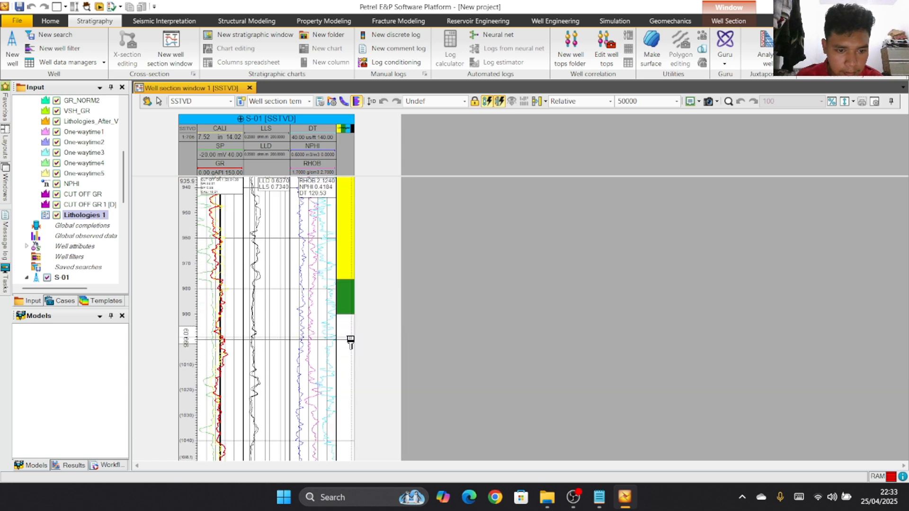
pyautogui.moveTo(349, 336); pyautogui.dragTo(346, 313)
pyautogui.scroll(-1, 348, 318)
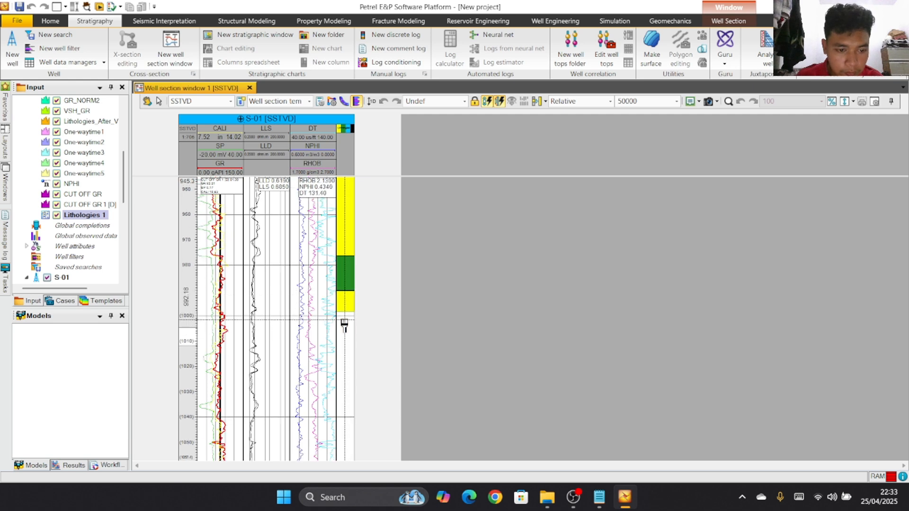
pyautogui.scroll(-1, 345, 326)
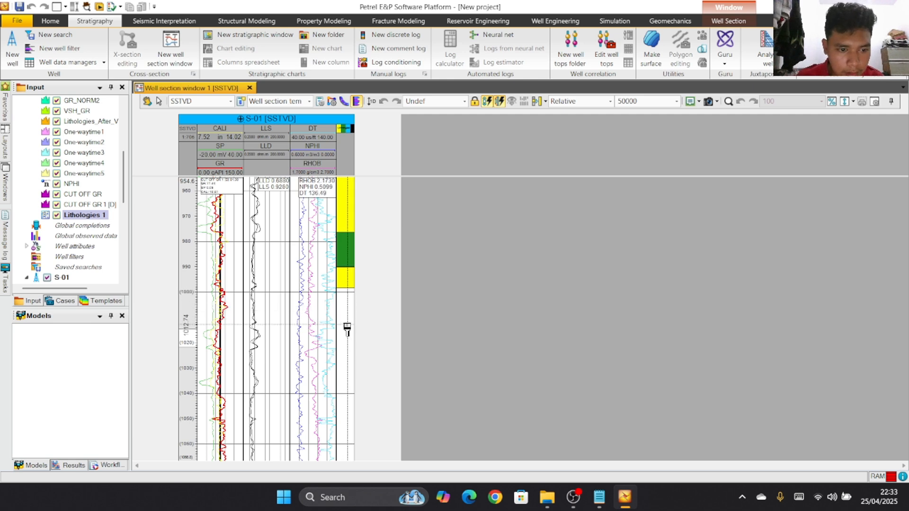
# Step: Paint a green No name [1] band from about 998 to 1012 SSTVD and a yellow No name [0] band down to about 1041
pyautogui.rightClick(346, 322)
pyautogui.click(375, 355)
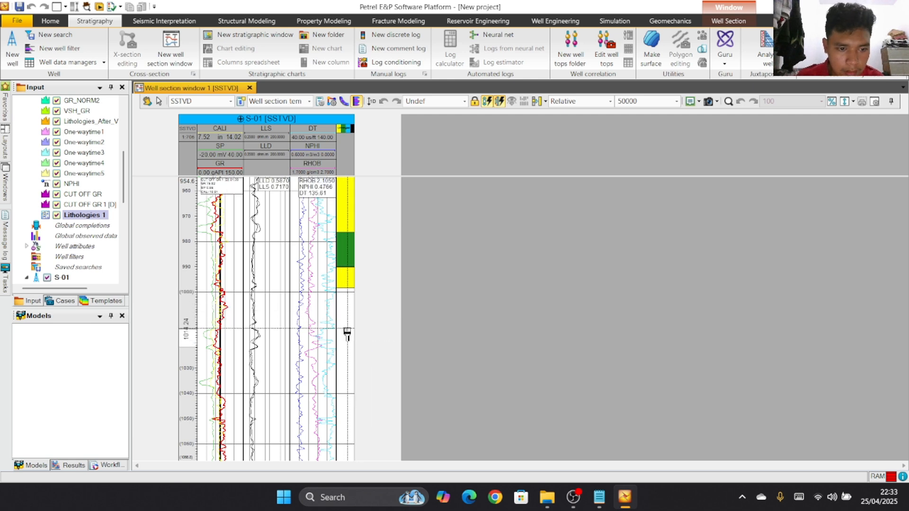
pyautogui.moveTo(344, 321); pyautogui.dragTo(346, 290)
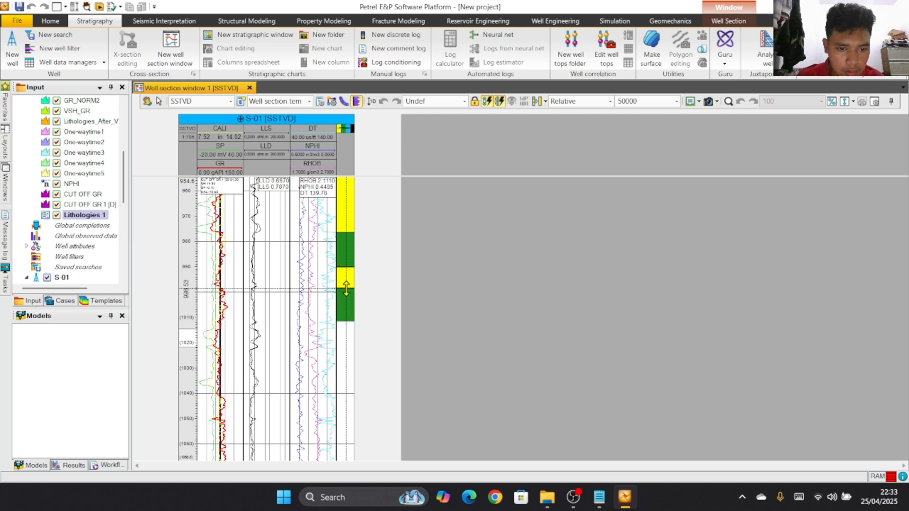
pyautogui.rightClick(339, 408)
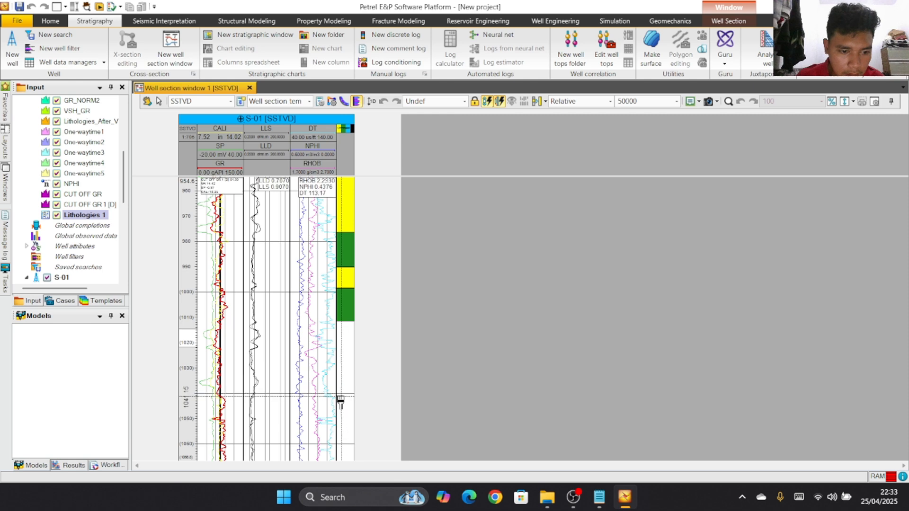
pyautogui.moveTo(341, 394); pyautogui.dragTo(344, 338)
# Step: Paint a green No name [1] band from about 1041 to 1048 SSTVD and a yellow No name [0] band down to about 1050
pyautogui.scroll(-5, 344, 323)
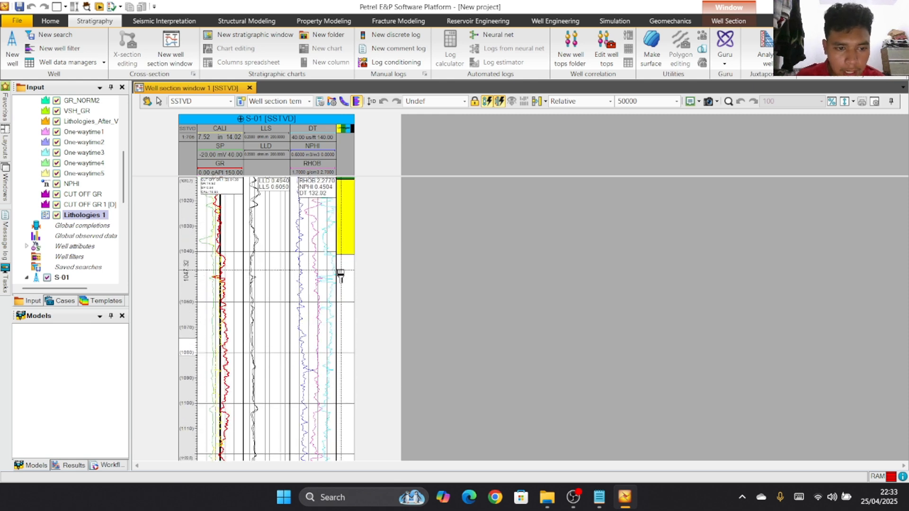
pyautogui.rightClick(340, 273)
pyautogui.click(379, 304)
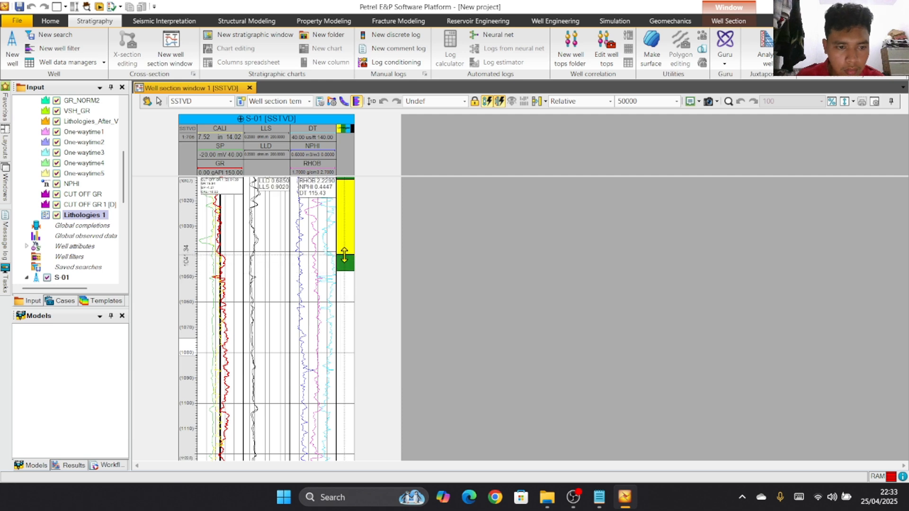
pyautogui.rightClick(347, 284)
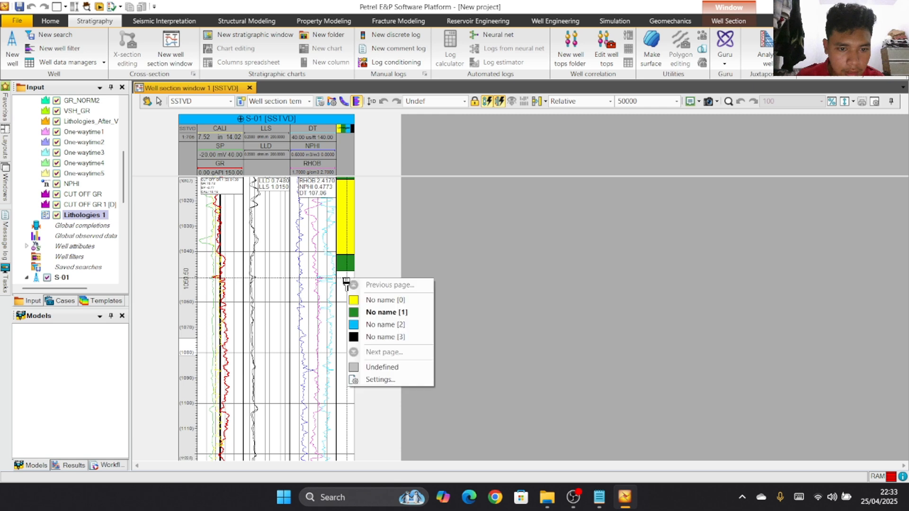
pyautogui.click(379, 306)
pyautogui.click(346, 272)
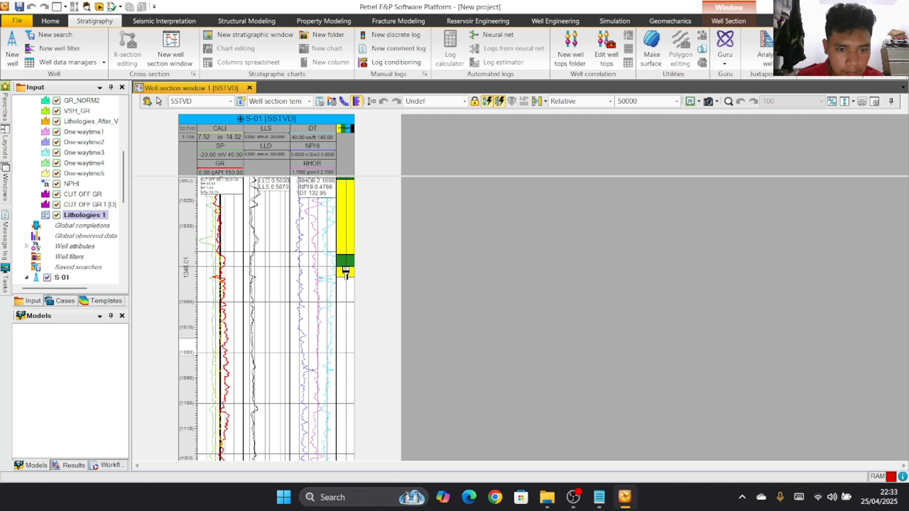
# Step: Paint a green No name [1] band on the Lithologies 1 log from about 1050 to 1104 SSTVD
pyautogui.scroll(-3, 348, 308)
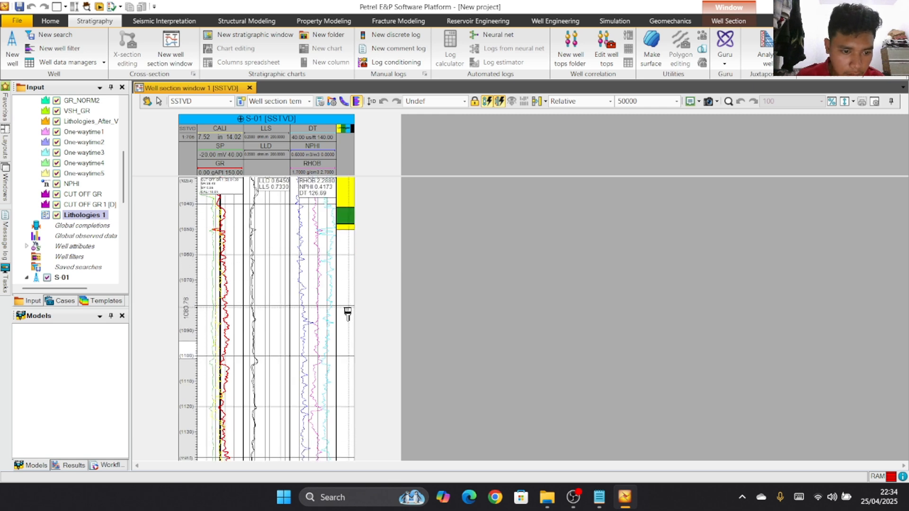
pyautogui.scroll(-2, 349, 346)
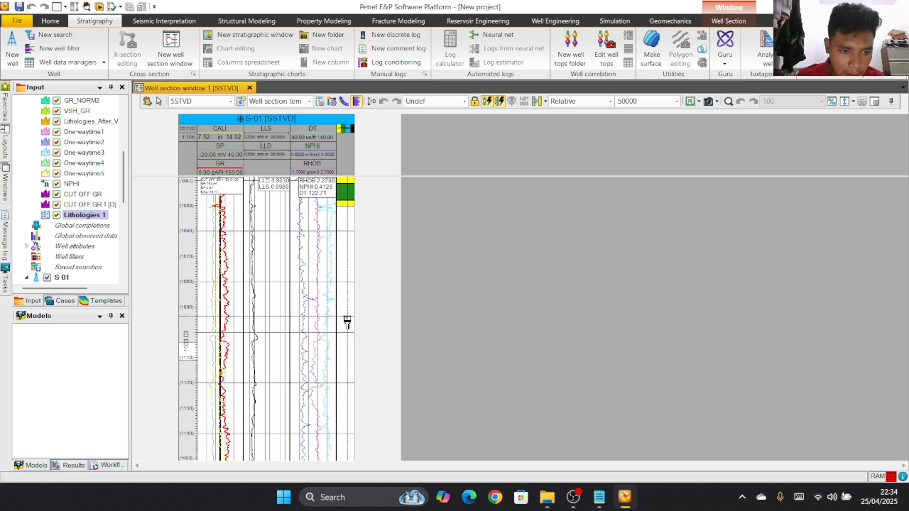
pyautogui.scroll(3, 346, 327)
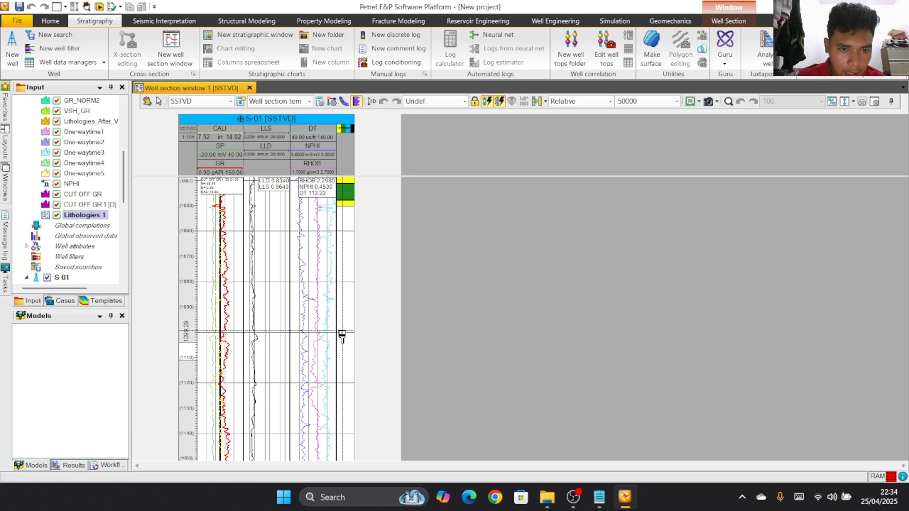
pyautogui.rightClick(343, 332)
pyautogui.click(364, 366)
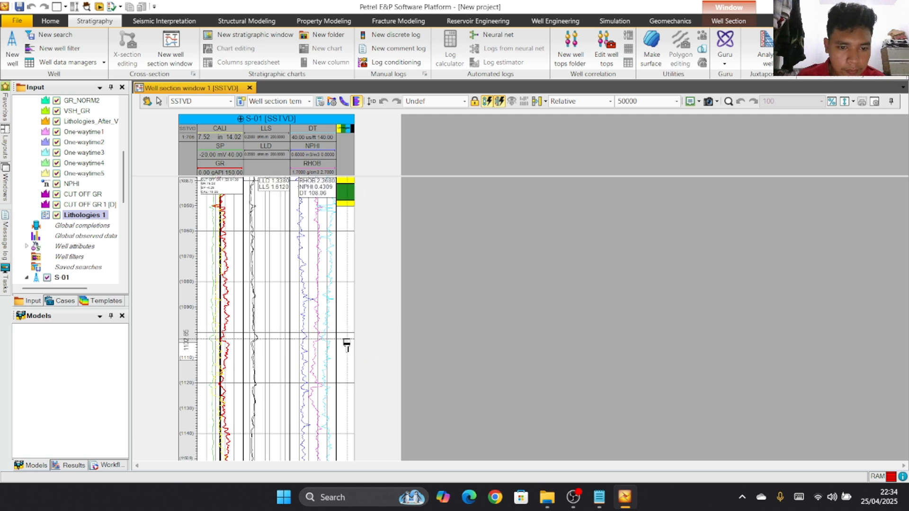
pyautogui.moveTo(346, 342); pyautogui.dragTo(346, 207)
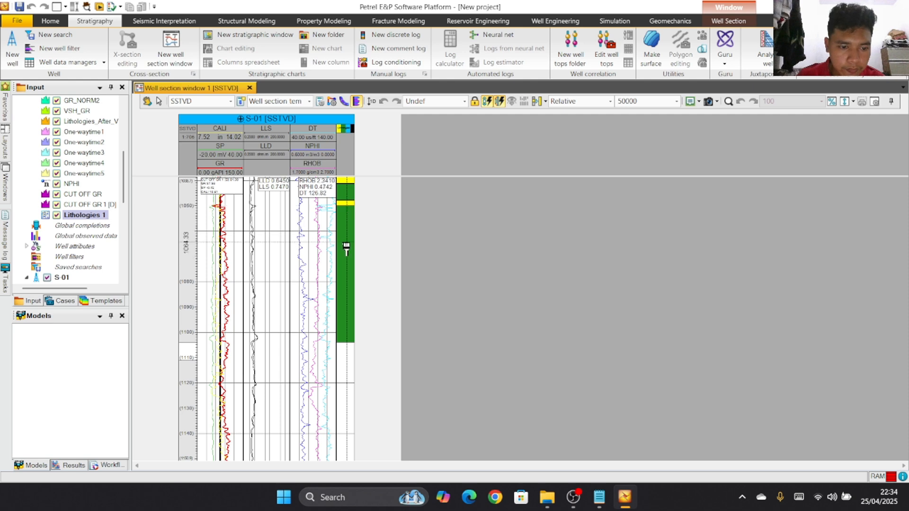
# Step: Extend the green No name [1] interval from about 1104 down to about 1294 SSTVD
pyautogui.scroll(-1, 346, 247)
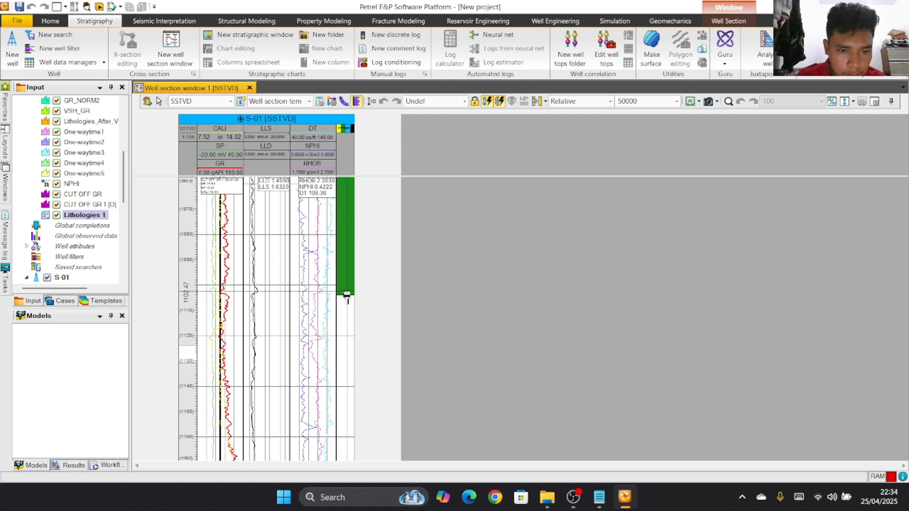
pyautogui.moveTo(345, 296); pyautogui.dragTo(348, 445)
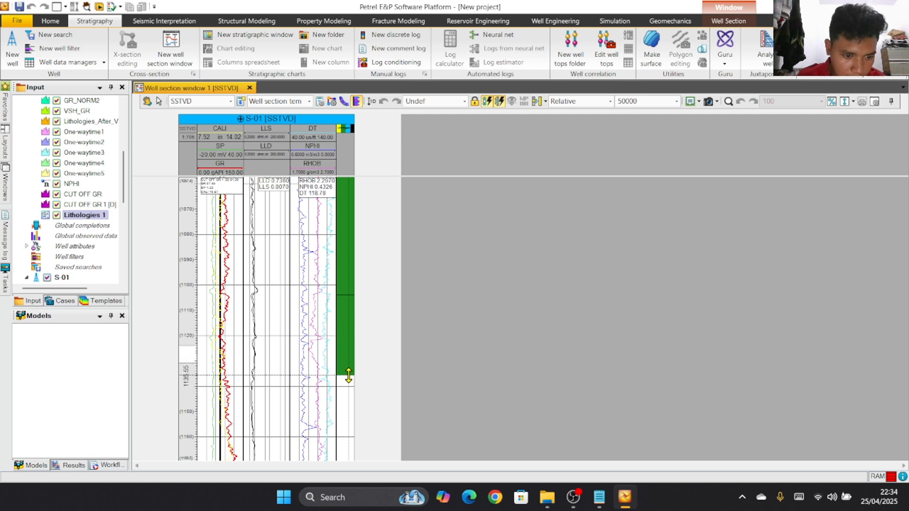
pyautogui.scroll(-2, 349, 373)
pyautogui.scroll(-2, 350, 373)
pyautogui.moveTo(349, 373); pyautogui.dragTo(333, 427)
pyautogui.scroll(-1, 339, 361)
pyautogui.scroll(-6, 338, 319)
pyautogui.scroll(-1, 346, 348)
pyautogui.scroll(-3, 331, 411)
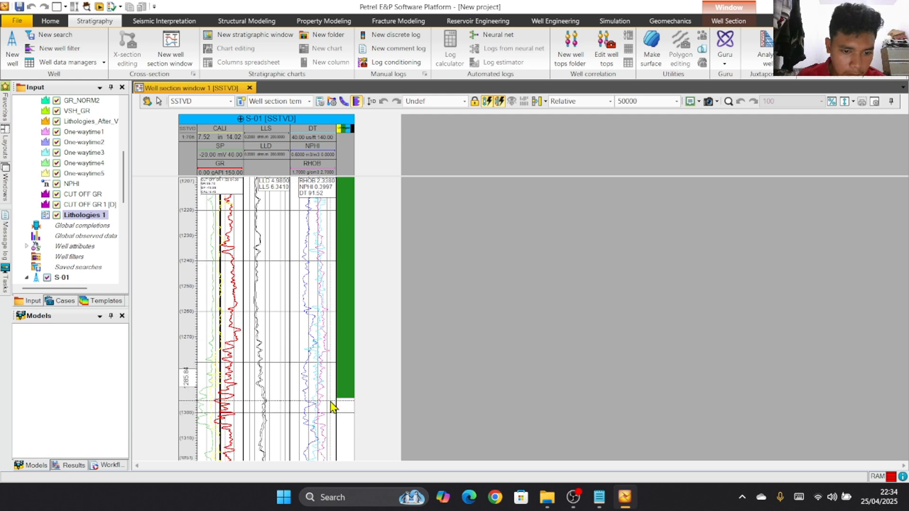
# Step: Paint a thin yellow No name [0] band from about 1294 to 1296 SSTVD and a green No name [1] band down to about 1302
pyautogui.rightClick(349, 355)
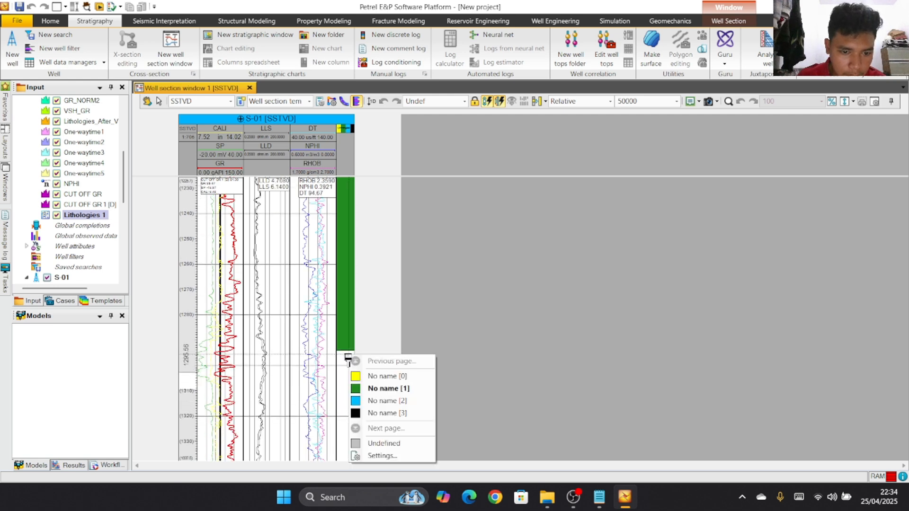
pyautogui.click(359, 378)
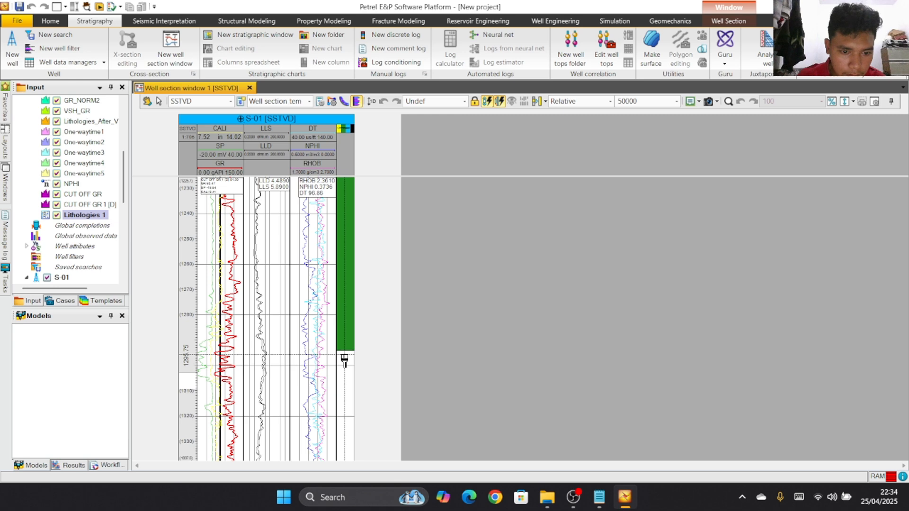
pyautogui.moveTo(344, 360); pyautogui.dragTo(344, 368)
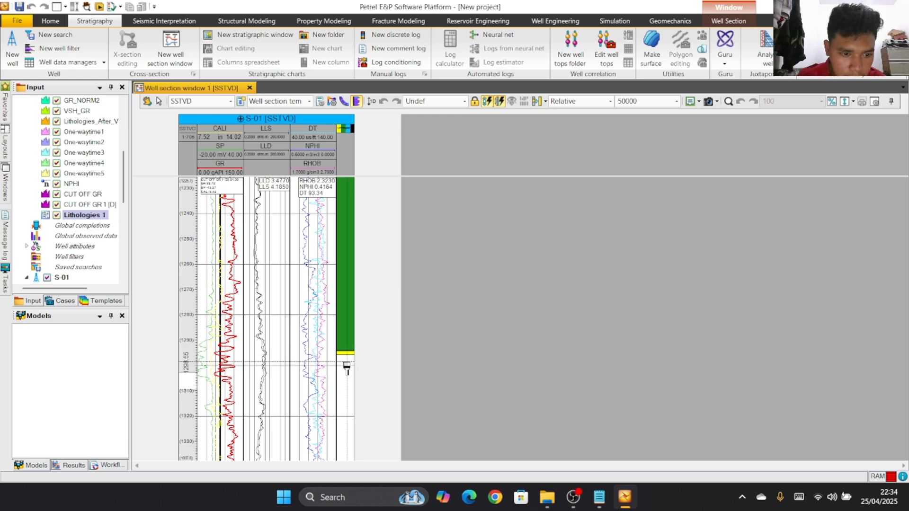
pyautogui.rightClick(347, 377)
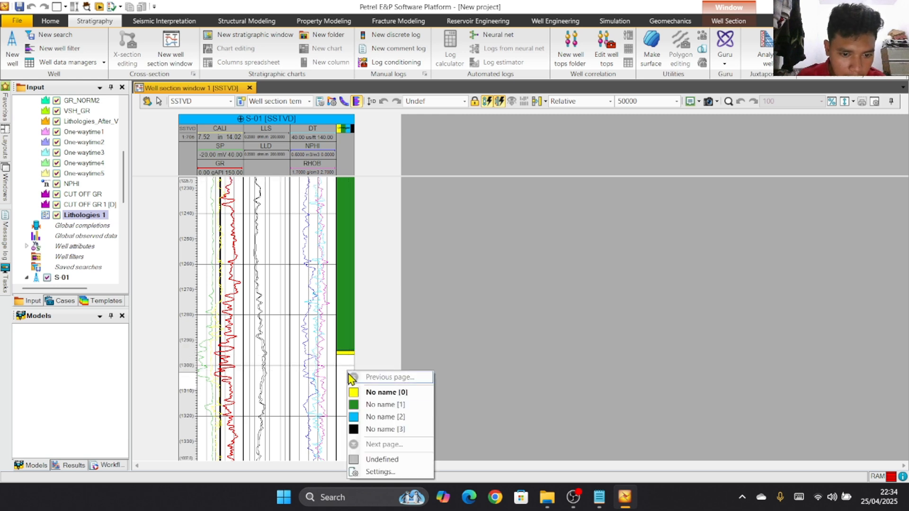
pyautogui.click(360, 404)
pyautogui.moveTo(343, 377); pyautogui.dragTo(342, 365)
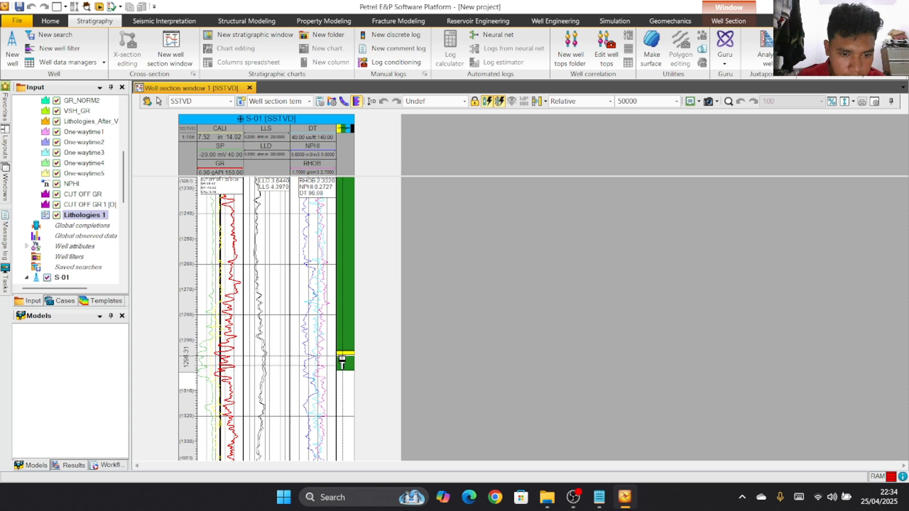
# Step: Paint a thin yellow No name [0] band from about 1302 to 1304 SSTVD and a green No name [1] band down to about 1385
pyautogui.rightClick(341, 375)
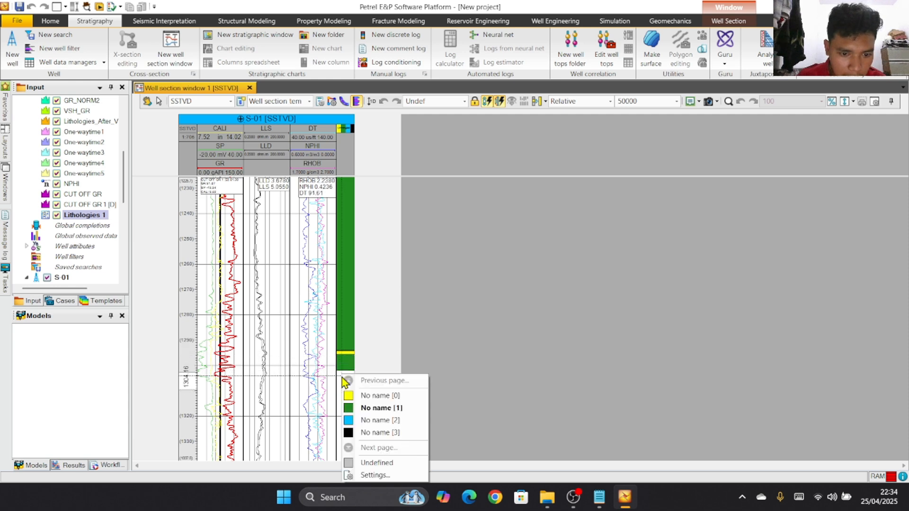
pyautogui.click(365, 408)
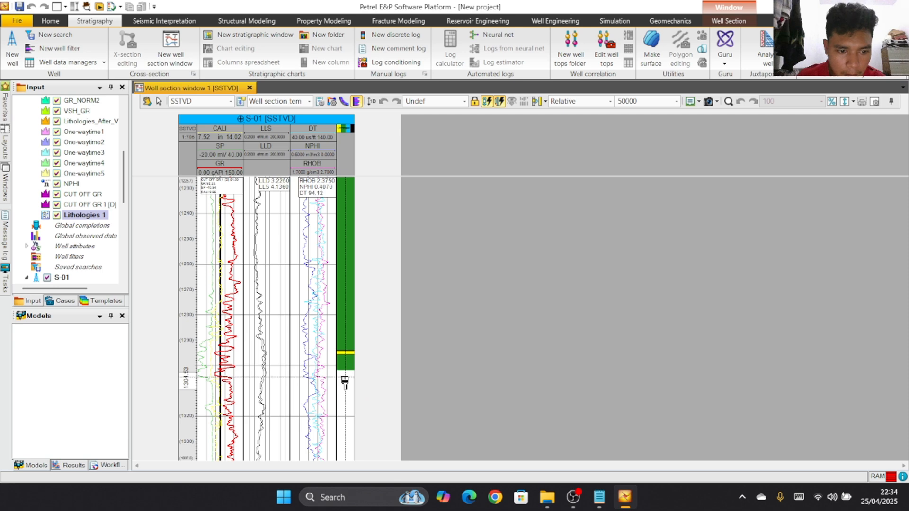
pyautogui.scroll(-3, 346, 370)
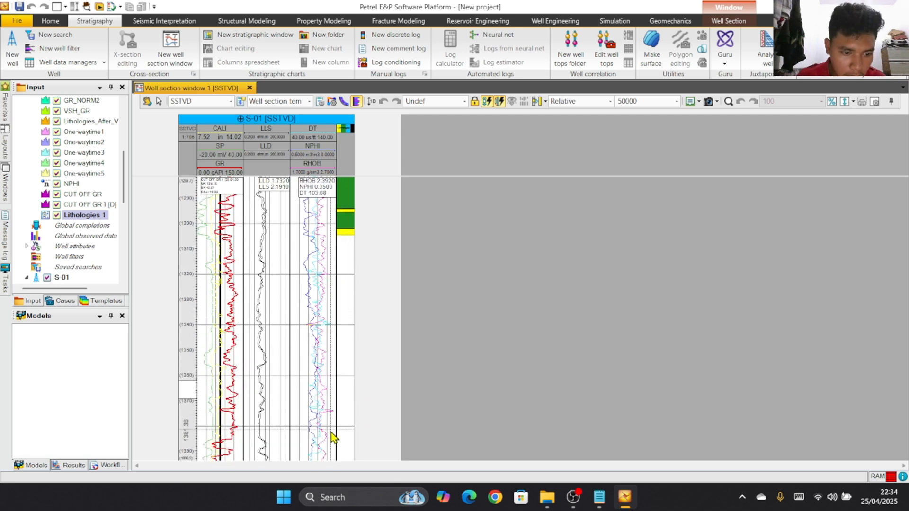
pyautogui.rightClick(345, 423)
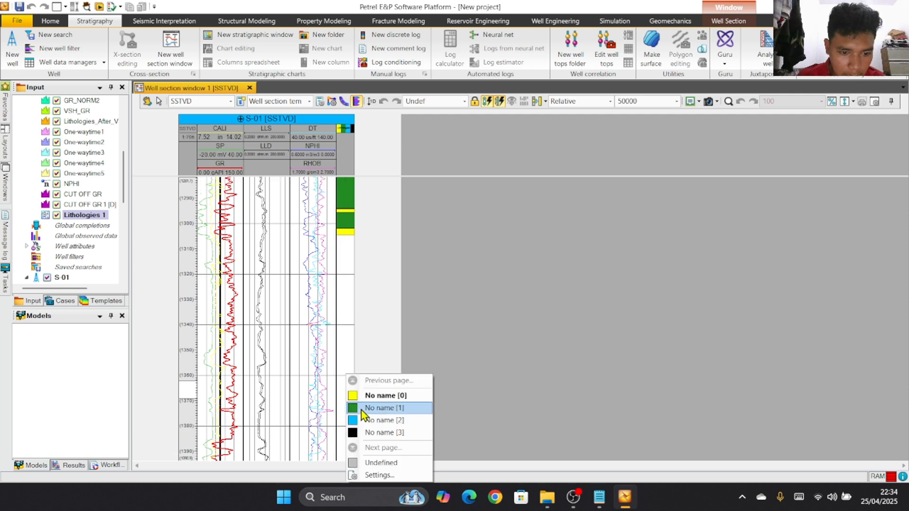
pyautogui.click(361, 407)
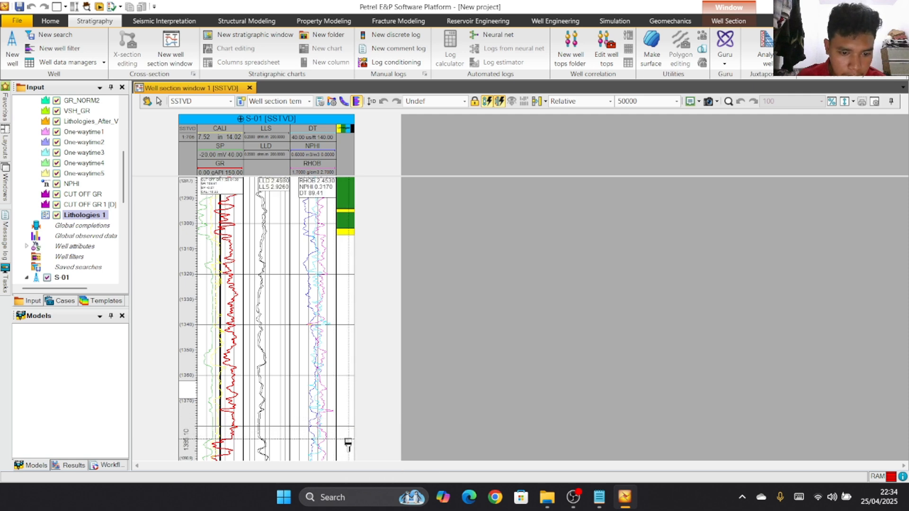
pyautogui.moveTo(349, 439); pyautogui.dragTo(343, 236)
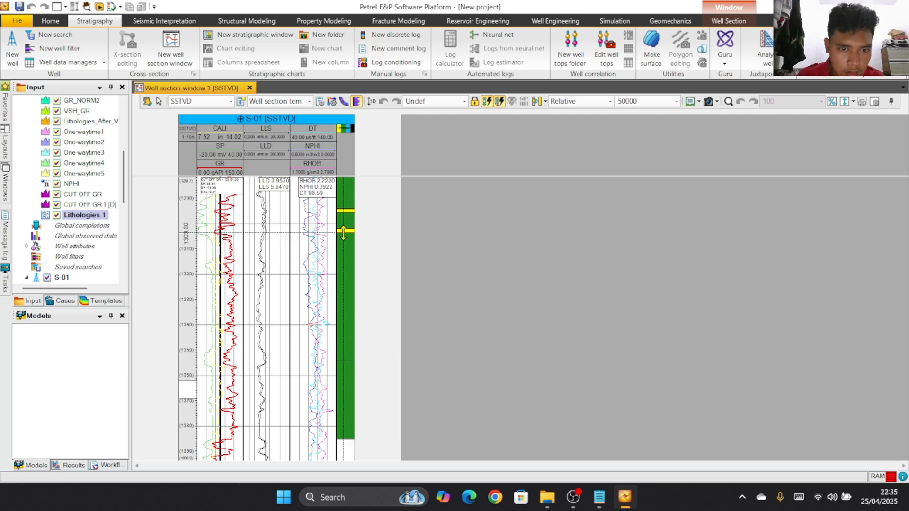
# Step: Paint a yellow No name [0] band below the green interval, from about 1385 to 1389 SSTVD
pyautogui.scroll(-5, 339, 247)
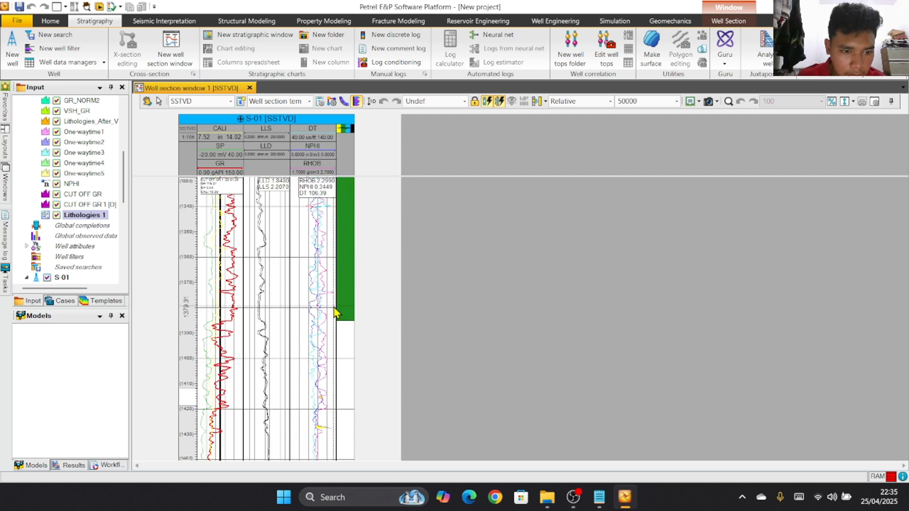
pyautogui.rightClick(345, 333)
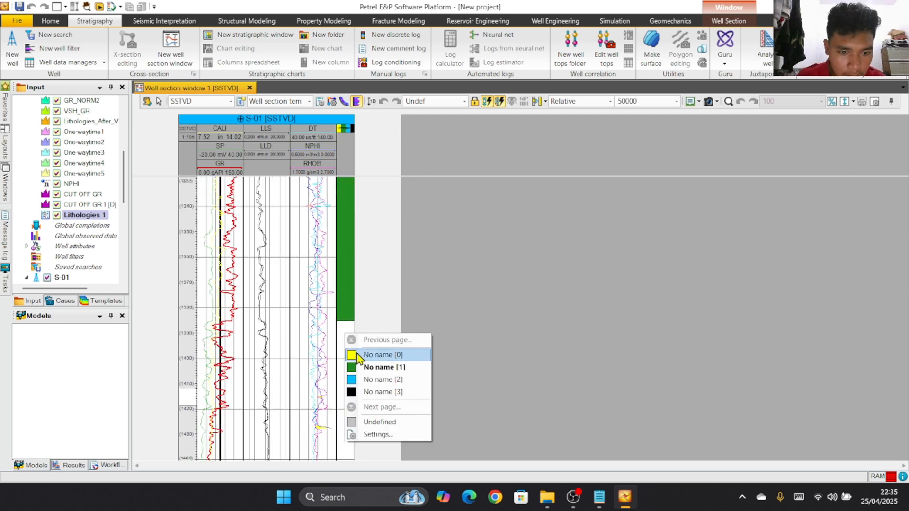
pyautogui.click(356, 356)
pyautogui.click(343, 332)
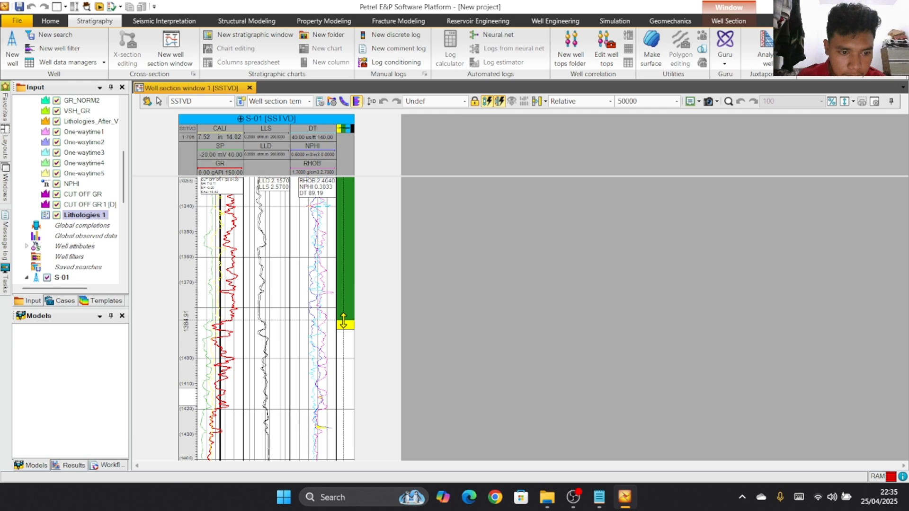
pyautogui.rightClick(345, 349)
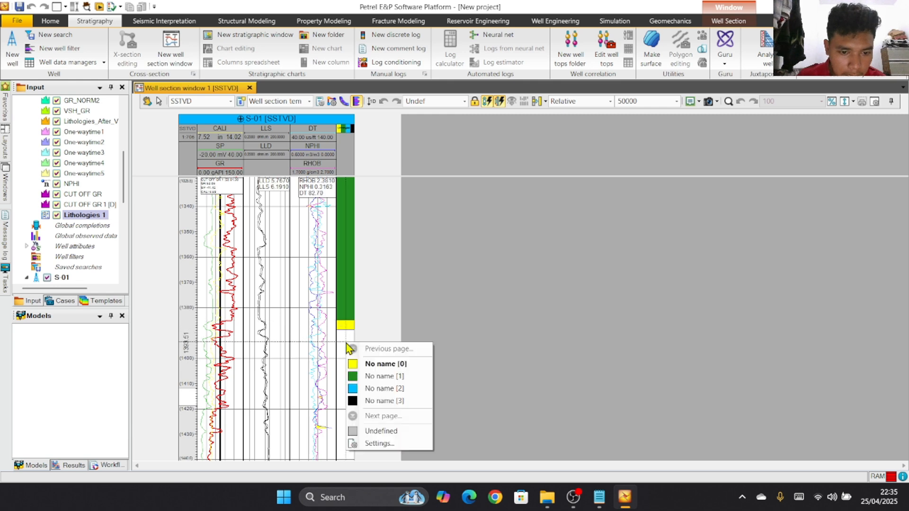
pyautogui.click(375, 376)
pyautogui.moveTo(349, 337); pyautogui.dragTo(346, 329)
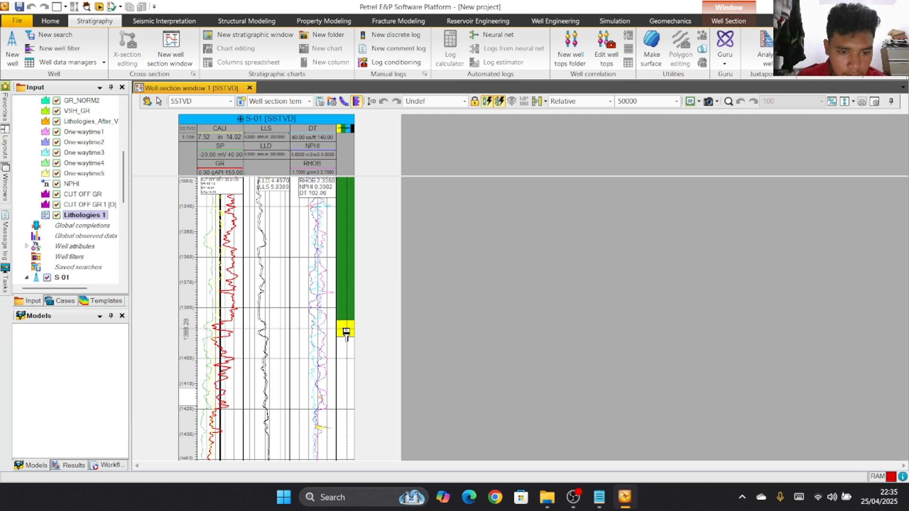
# Step: Paint a green No name [1] band from about 1389 to 1392 SSTVD and a yellow No name [0] band down to about 1396
pyautogui.rightClick(347, 337)
pyautogui.click(372, 374)
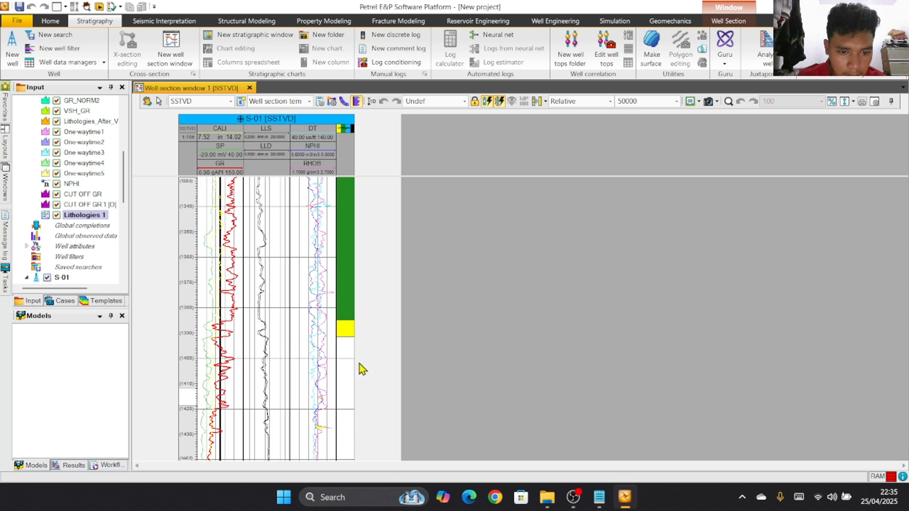
pyautogui.moveTo(345, 339); pyautogui.dragTo(344, 334)
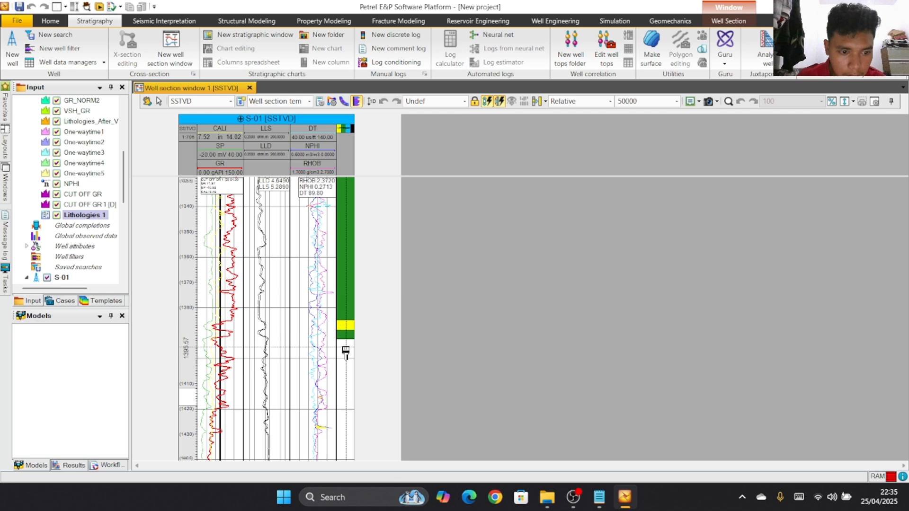
pyautogui.rightClick(346, 350)
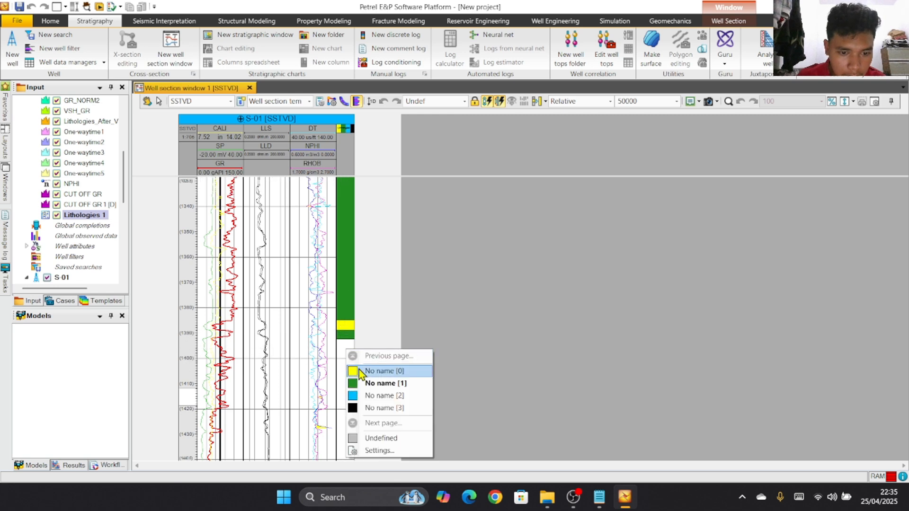
pyautogui.click(362, 373)
pyautogui.moveTo(342, 350); pyautogui.dragTo(344, 345)
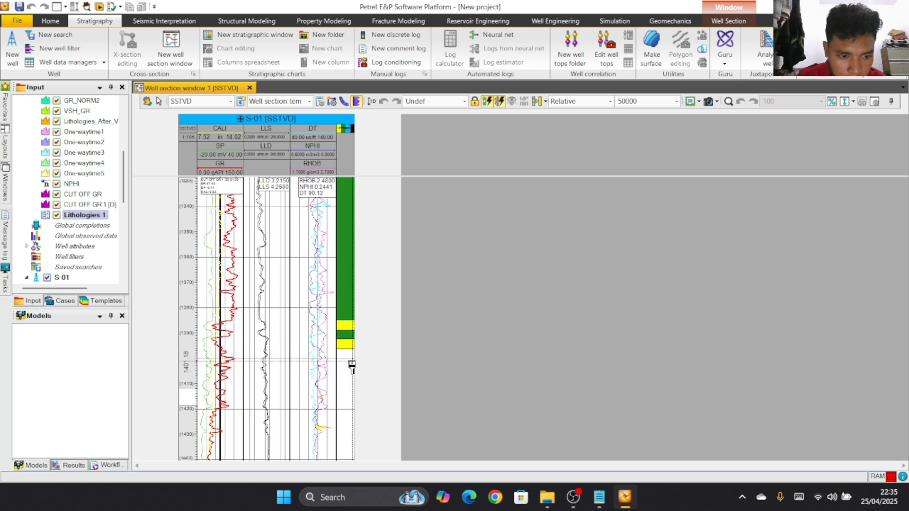
# Step: Paint a green No name [1] band from about 1396 to 1402 SSTVD and a thin yellow No name [0] band down to about 1404
pyautogui.scroll(-1, 345, 344)
pyautogui.rightClick(345, 342)
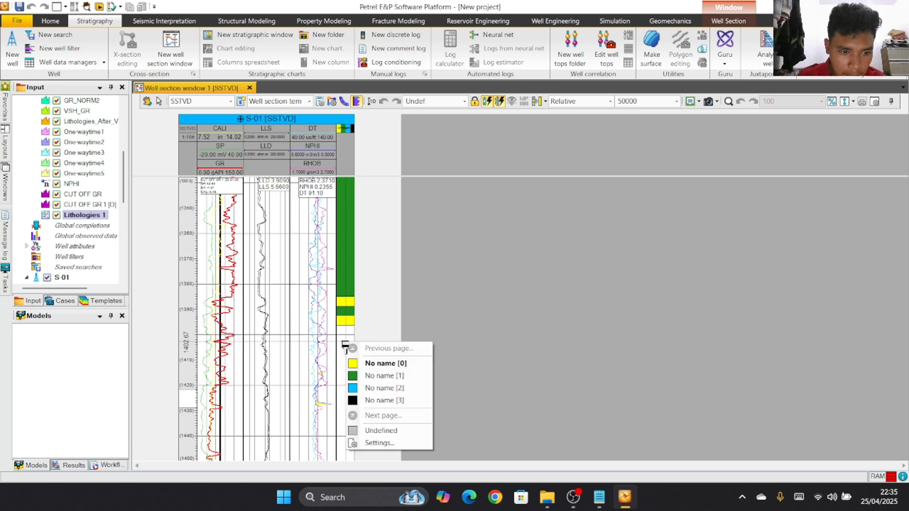
pyautogui.click(365, 371)
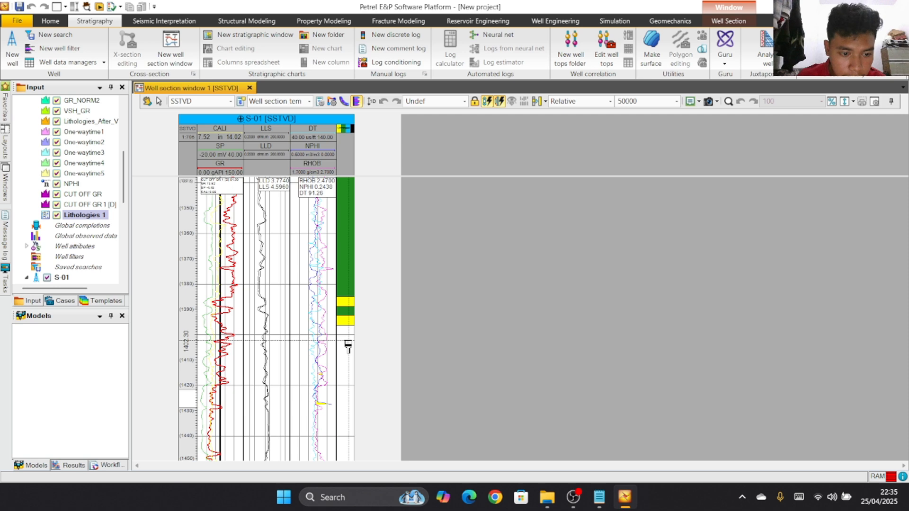
pyautogui.moveTo(348, 341); pyautogui.dragTo(347, 325)
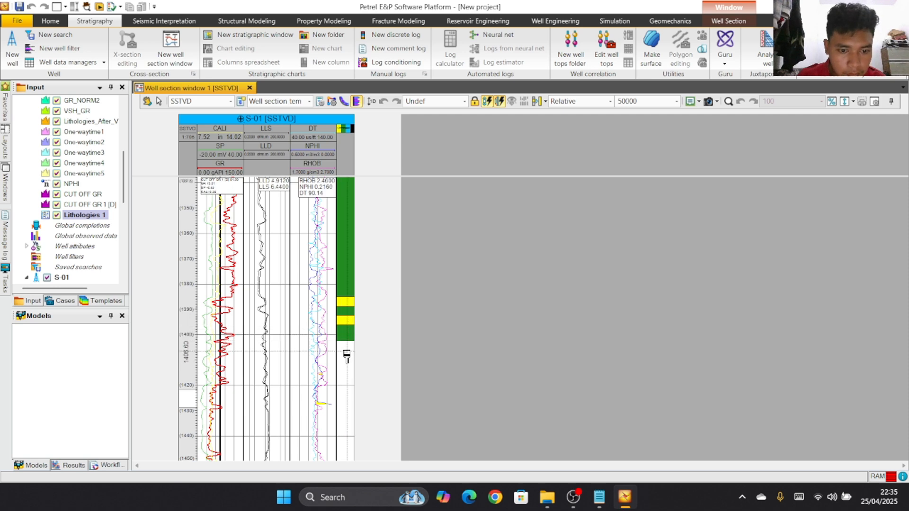
pyautogui.rightClick(348, 342)
pyautogui.click(358, 363)
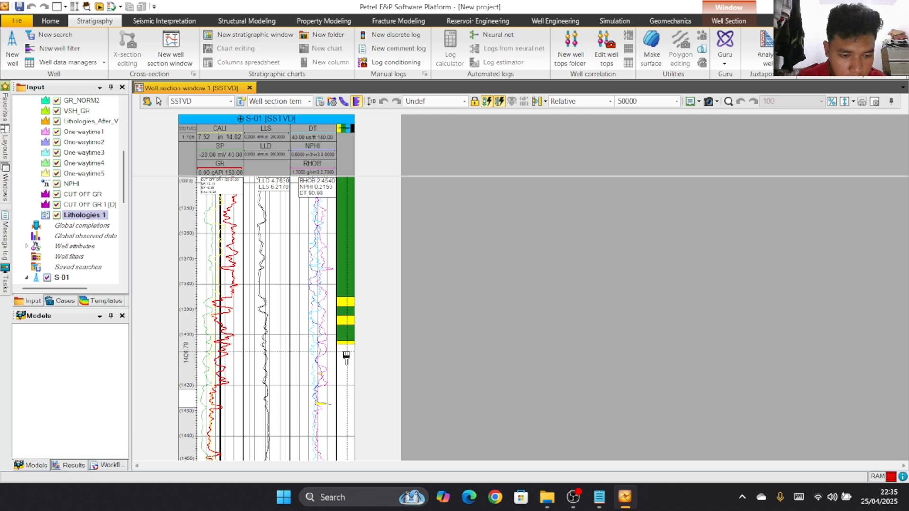
# Step: Paint a green No name [1] band from about 1404 to 1409 SSTVD and a yellow No name [0] band down to about 1413
pyautogui.rightClick(346, 362)
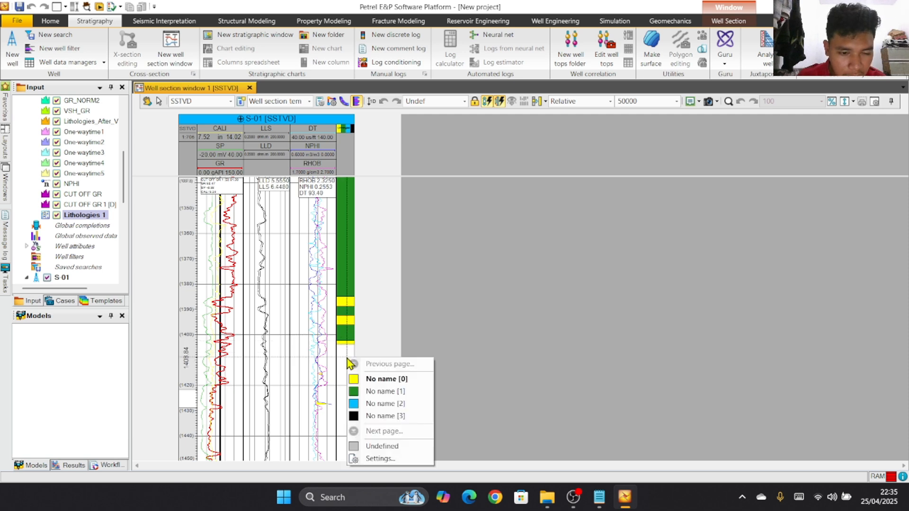
pyautogui.click(369, 378)
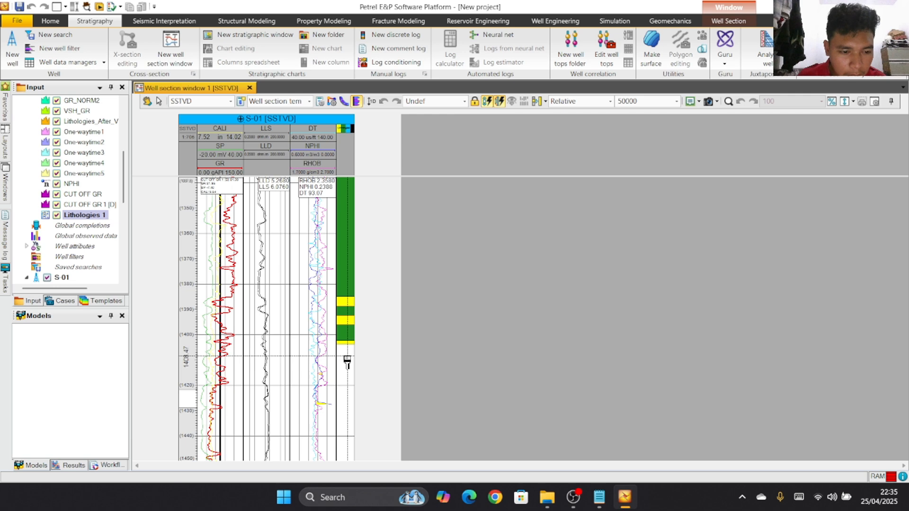
pyautogui.moveTo(346, 349); pyautogui.dragTo(346, 343)
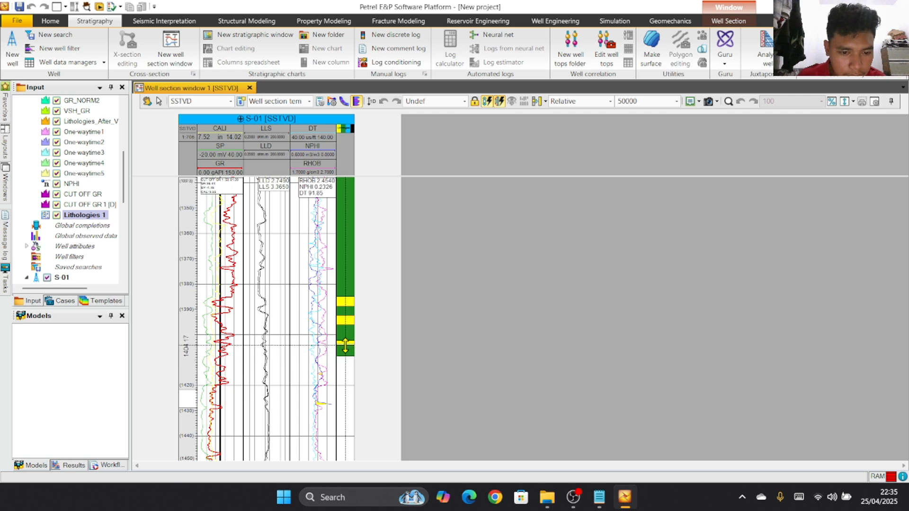
pyautogui.rightClick(347, 366)
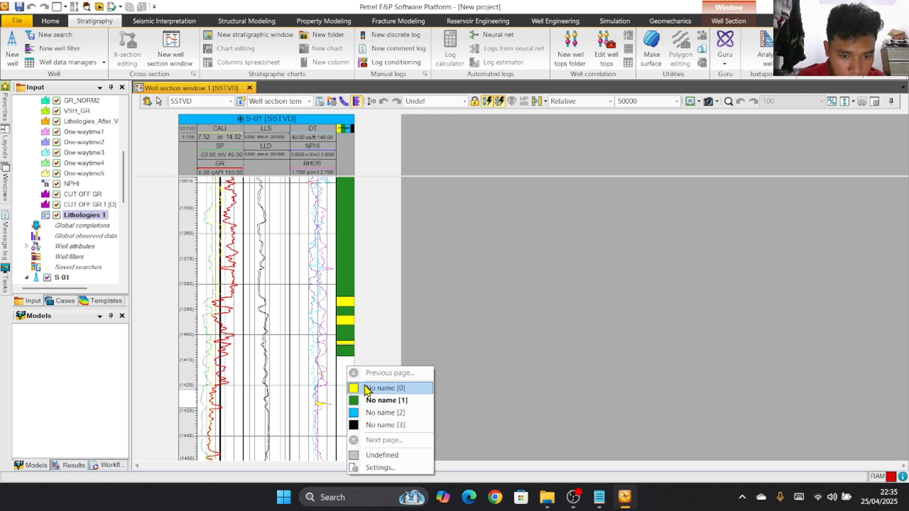
pyautogui.click(369, 390)
pyautogui.moveTo(348, 364); pyautogui.dragTo(346, 360)
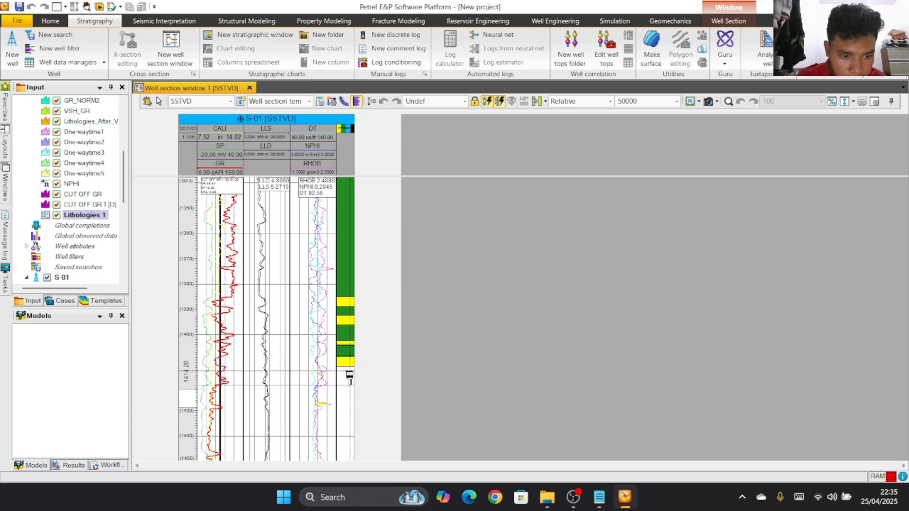
# Step: Paint a green No name [1] band from about 1413 to 1415 SSTVD and a yellow No name [0] band down to about 1418
pyautogui.rightClick(348, 381)
pyautogui.click(372, 392)
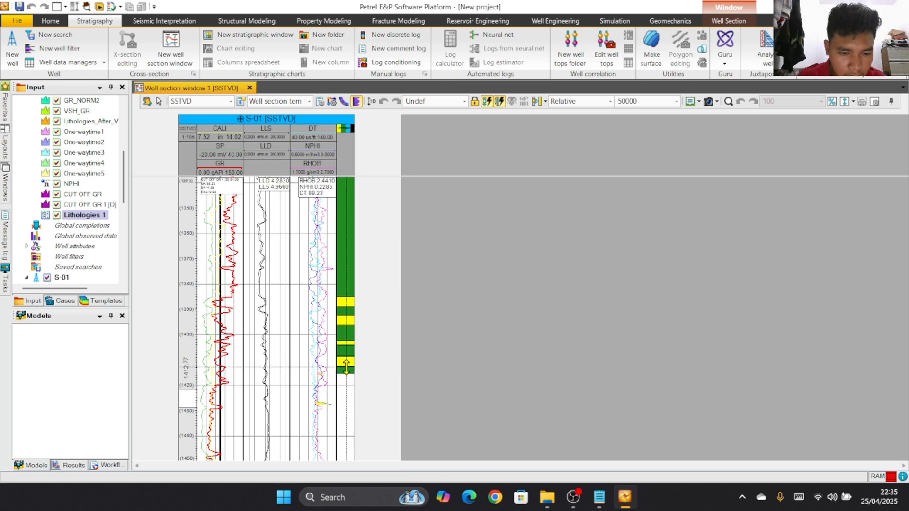
pyautogui.scroll(-2, 346, 367)
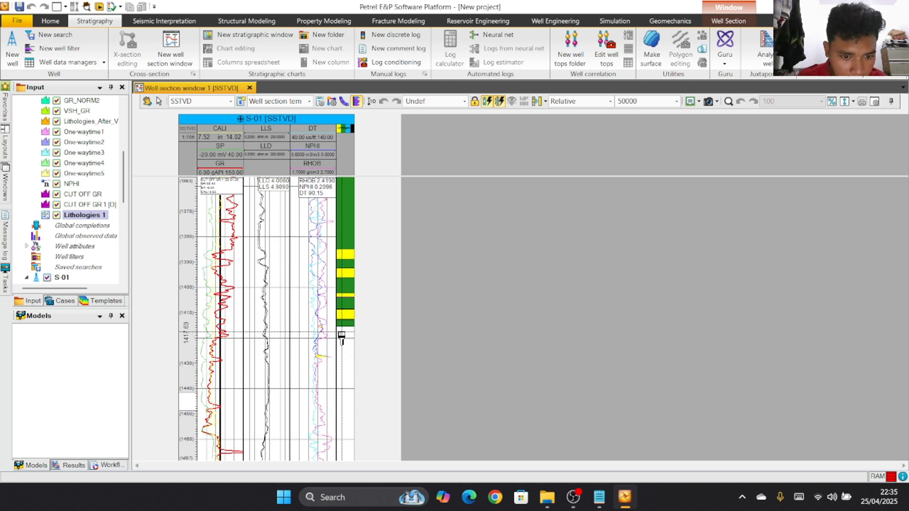
pyautogui.rightClick(341, 333)
pyautogui.click(374, 349)
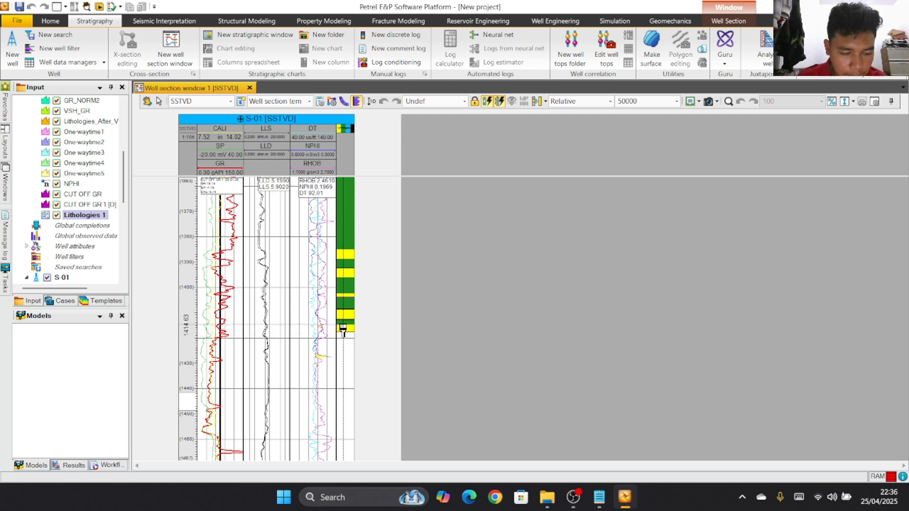
# Step: Paint thin green No name [1] bands from about 1418 to 1420 SSTVD and from about 1428 to 1430
pyautogui.scroll(-2, 343, 326)
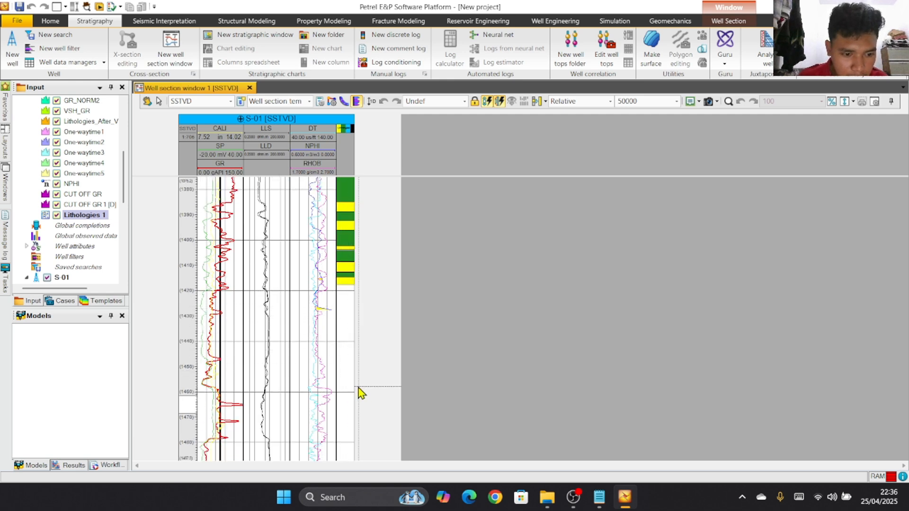
pyautogui.rightClick(347, 312)
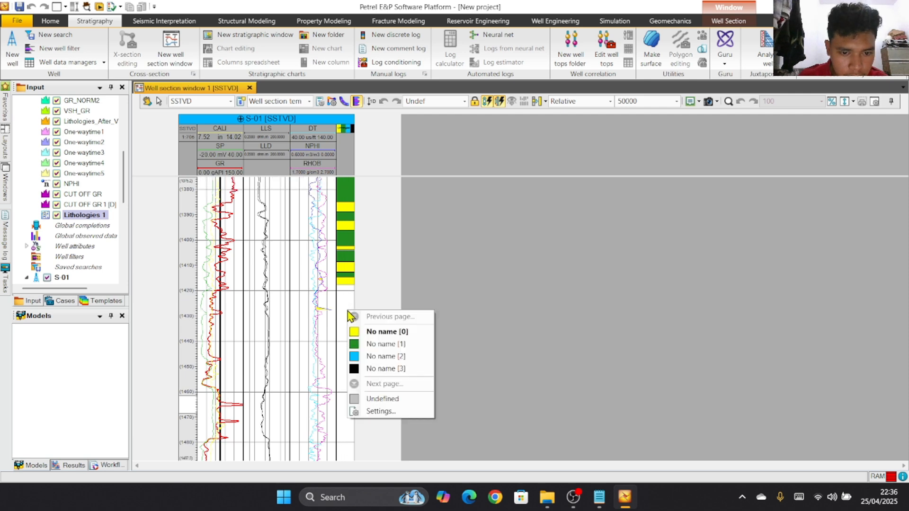
pyautogui.rightClick(343, 291)
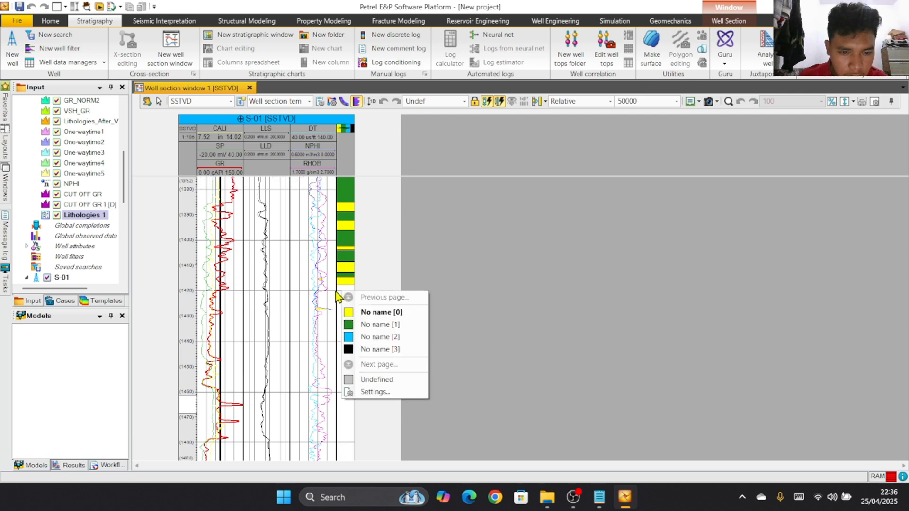
pyautogui.click(336, 292)
pyautogui.rightClick(342, 296)
pyautogui.click(356, 331)
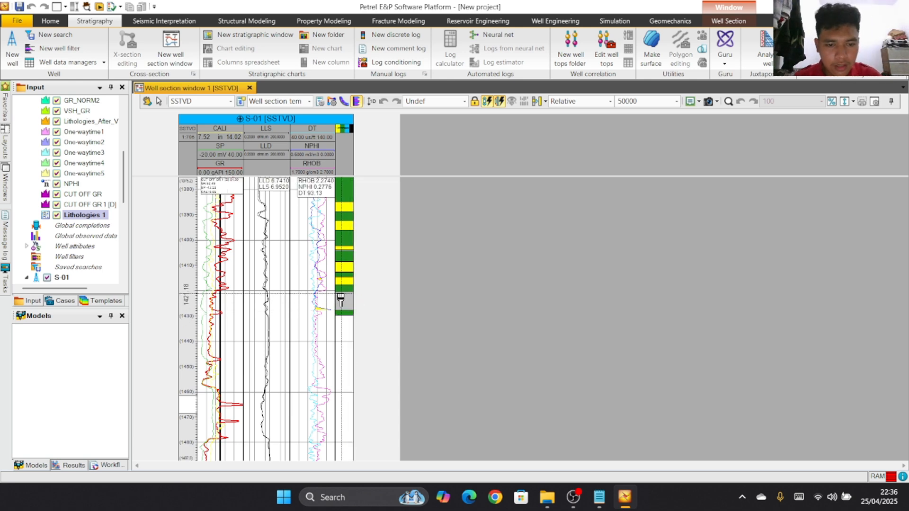
# Step: Fill the undefined gap from about 1420 to 1428 SSTVD with yellow No name [0] and paint yellow from about 1430 to 1464
pyautogui.rightClick(340, 300)
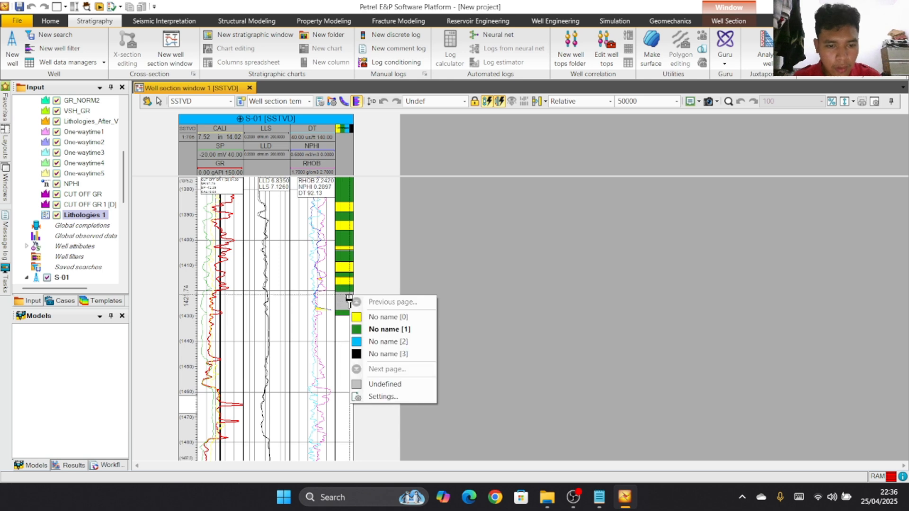
pyautogui.click(372, 318)
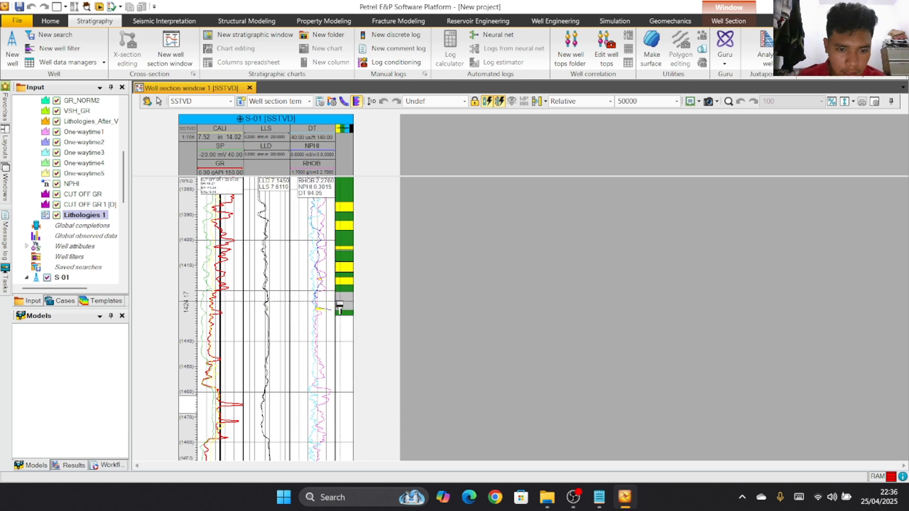
pyautogui.moveTo(344, 299); pyautogui.dragTo(348, 310)
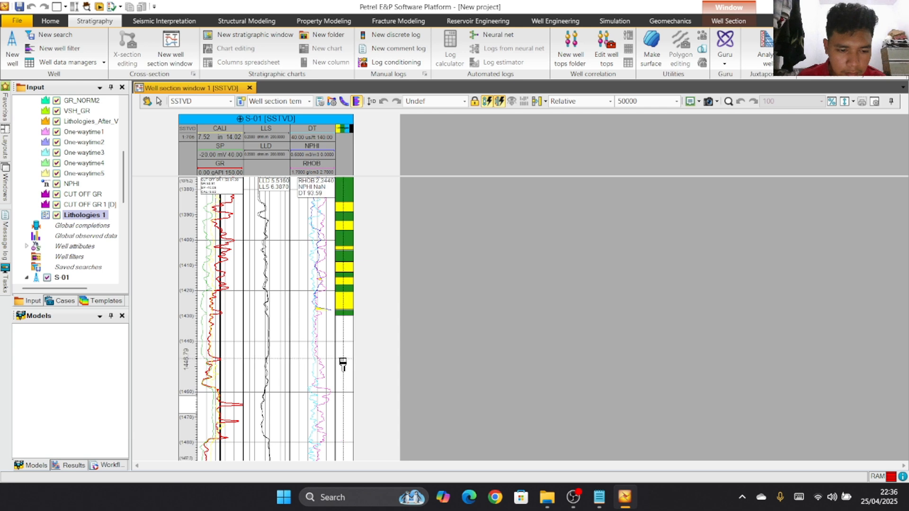
pyautogui.moveTo(343, 358); pyautogui.dragTo(345, 314)
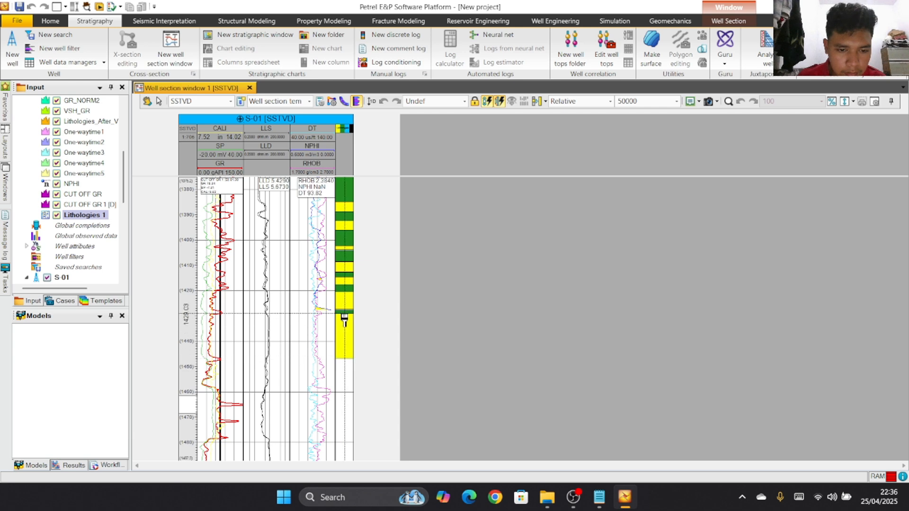
pyautogui.scroll(-3, 345, 317)
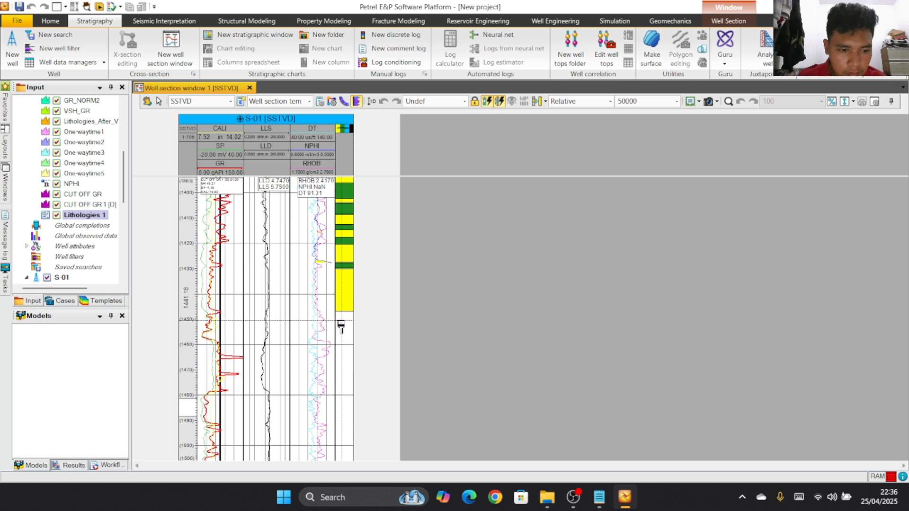
pyautogui.moveTo(343, 288); pyautogui.dragTo(343, 328)
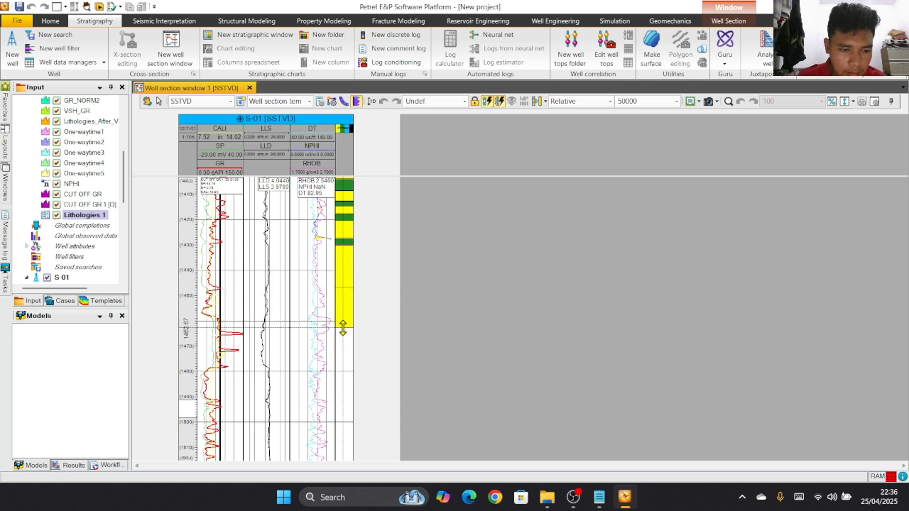
# Step: Paint a green No name [1] band from about 1464 to 1466 SSTVD and a yellow No name [0] band down to about 1471
pyautogui.rightClick(343, 333)
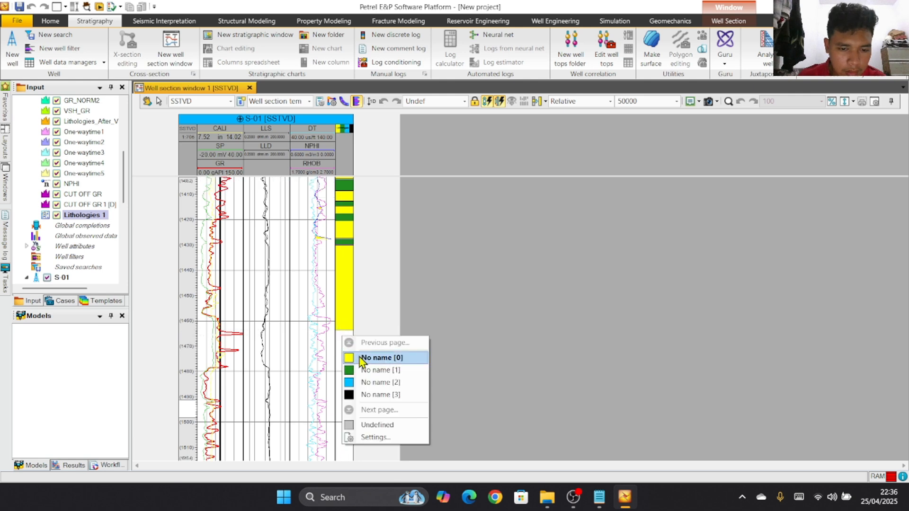
pyautogui.click(365, 372)
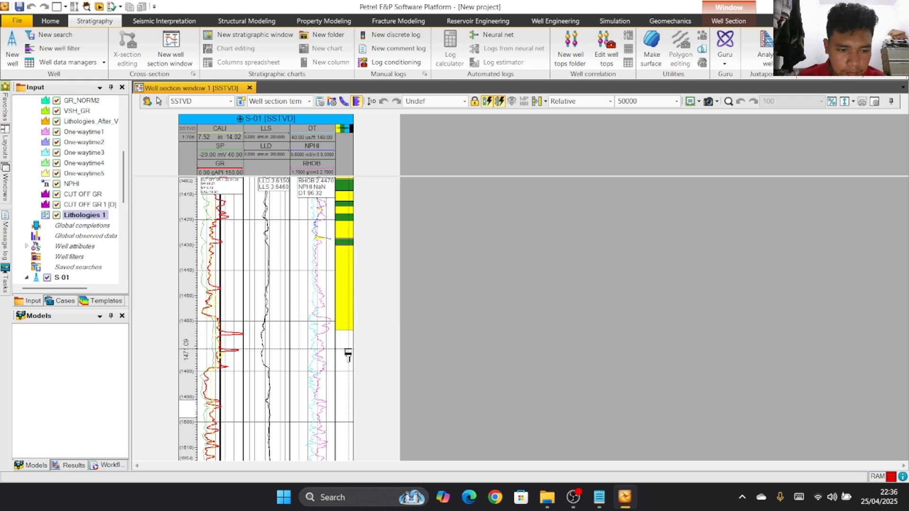
pyautogui.moveTo(350, 337); pyautogui.dragTo(351, 330)
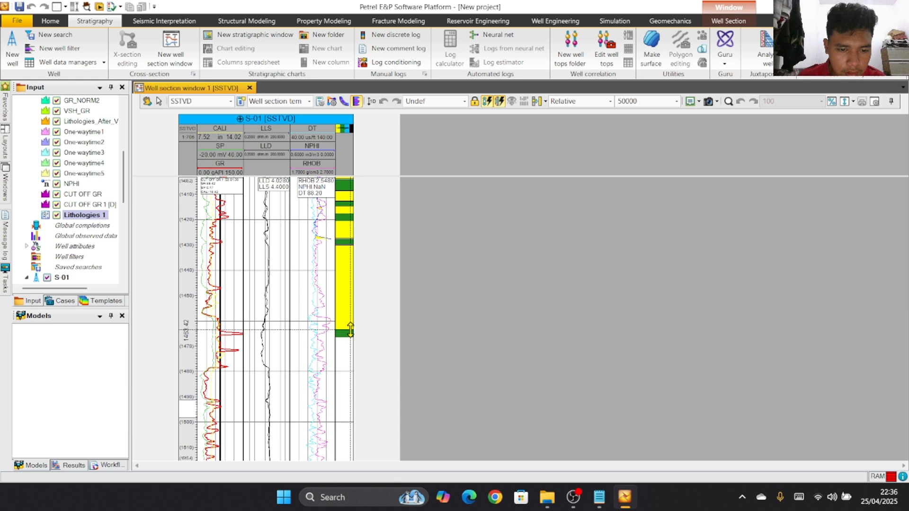
pyautogui.rightClick(345, 355)
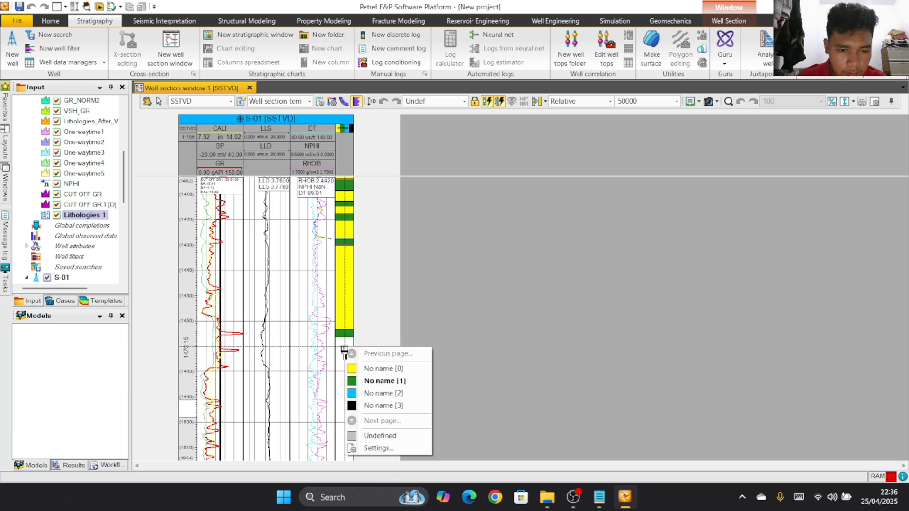
pyautogui.press('Escape')
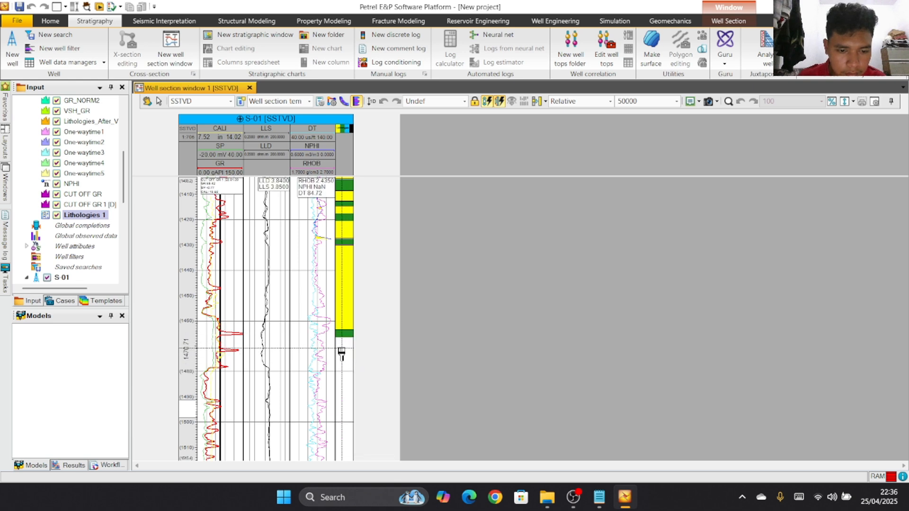
pyautogui.moveTo(342, 346); pyautogui.dragTo(344, 339)
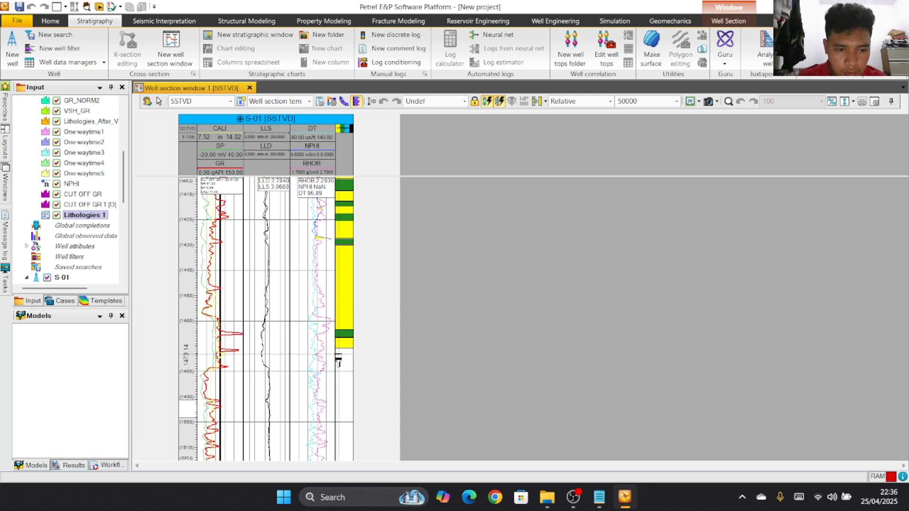
# Step: Paint a thin green No name [1] band from about 1471 to 1473 SSTVD and a yellow No name [0] band down to about 1477
pyautogui.rightClick(340, 355)
pyautogui.click(361, 389)
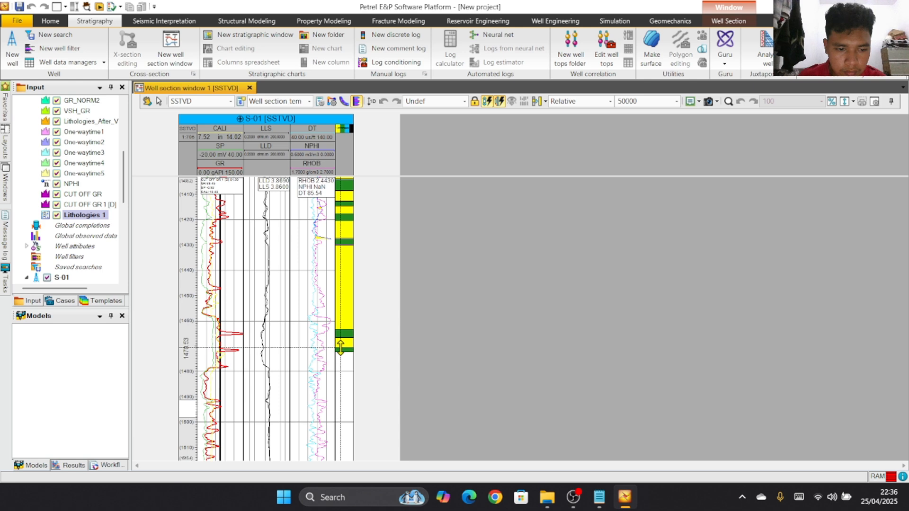
pyautogui.rightClick(342, 360)
pyautogui.click(349, 376)
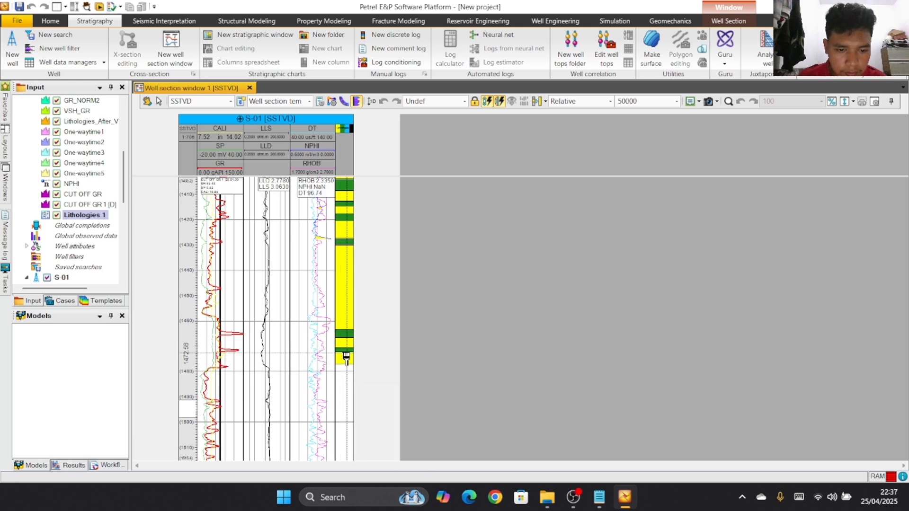
# Step: Paint a thin green No name [1] band from about 1477 to 1479 SSTVD and a long yellow No name [0] band down to about 1528
pyautogui.rightClick(344, 368)
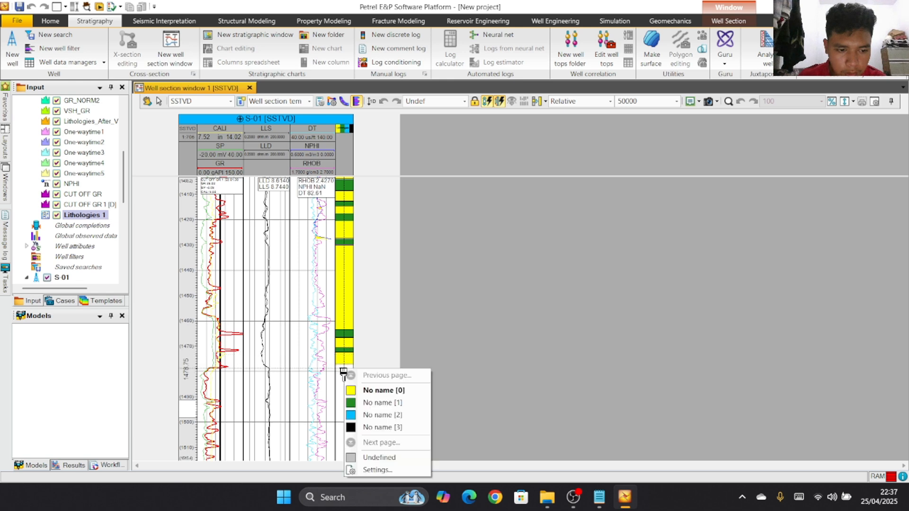
pyautogui.click(355, 394)
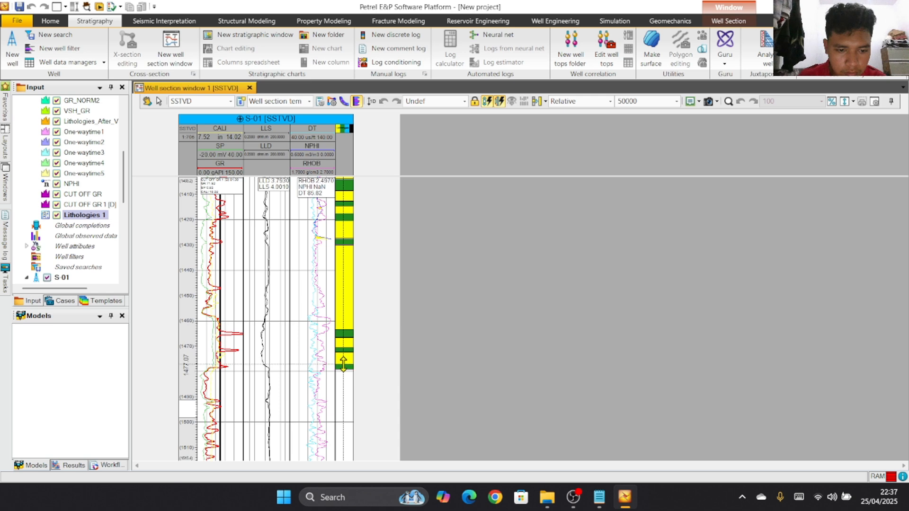
pyautogui.scroll(-3, 343, 363)
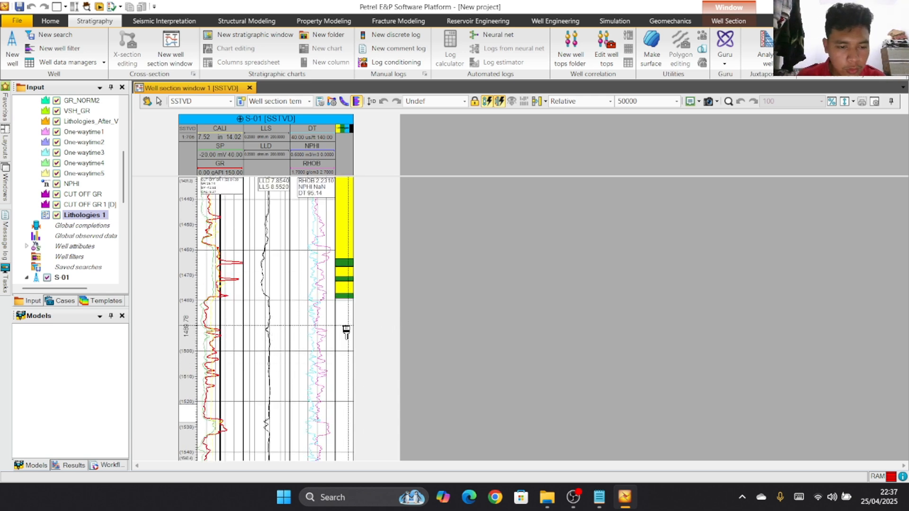
pyautogui.scroll(-2, 344, 334)
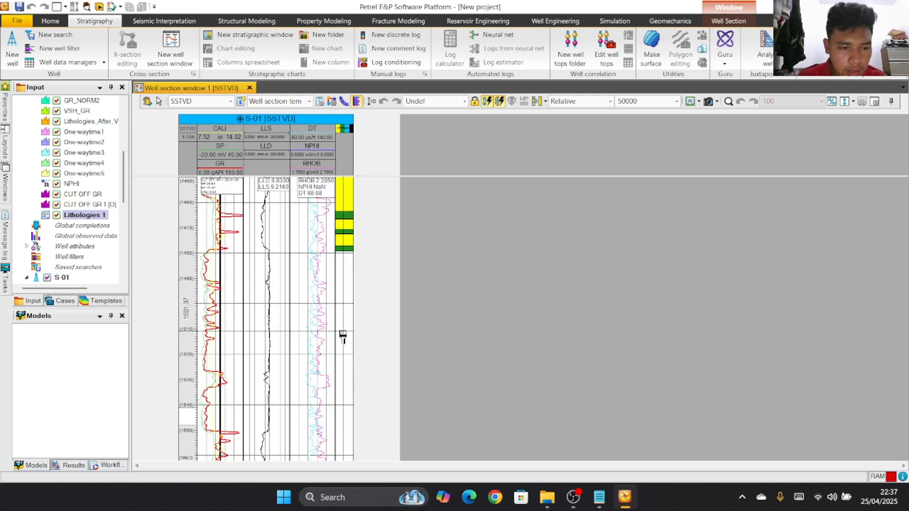
pyautogui.rightClick(354, 355)
pyautogui.click(396, 378)
pyautogui.moveTo(345, 379); pyautogui.dragTo(345, 253)
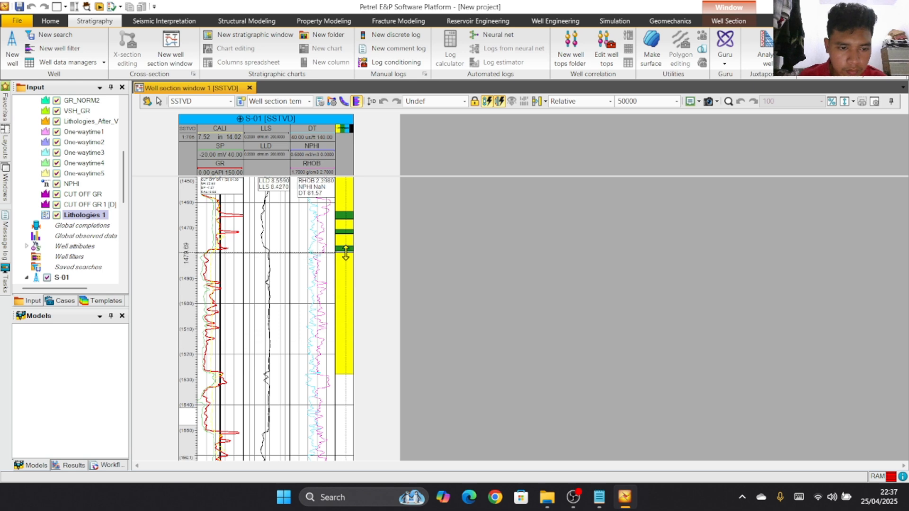
# Step: Paint a yellow No name [0] band from about 1528 to 1533 SSTVD
pyautogui.scroll(-4, 345, 253)
pyautogui.rightClick(346, 296)
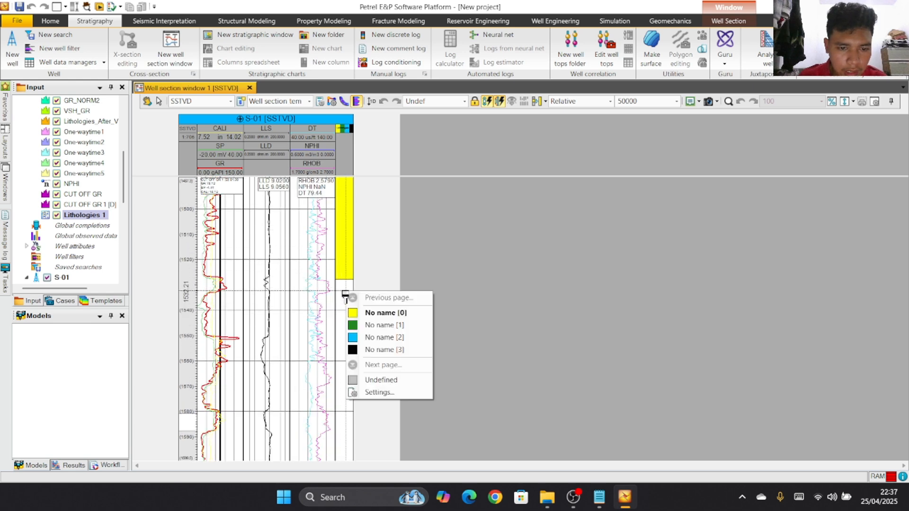
pyautogui.click(359, 316)
pyautogui.moveTo(344, 293); pyautogui.dragTo(345, 282)
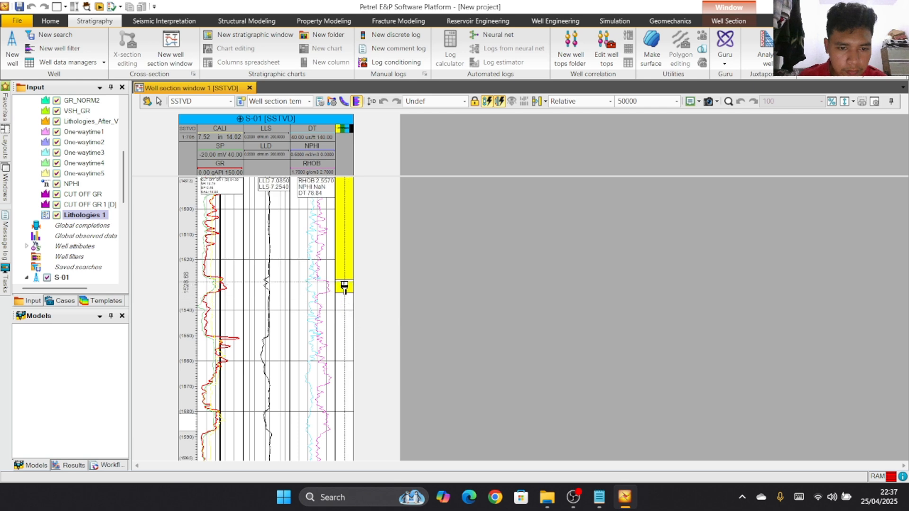
# Step: Paint a green No name [1] band from about 1528 SSTVD and adjust its base to about 1532
pyautogui.rightClick(344, 286)
pyautogui.click(374, 314)
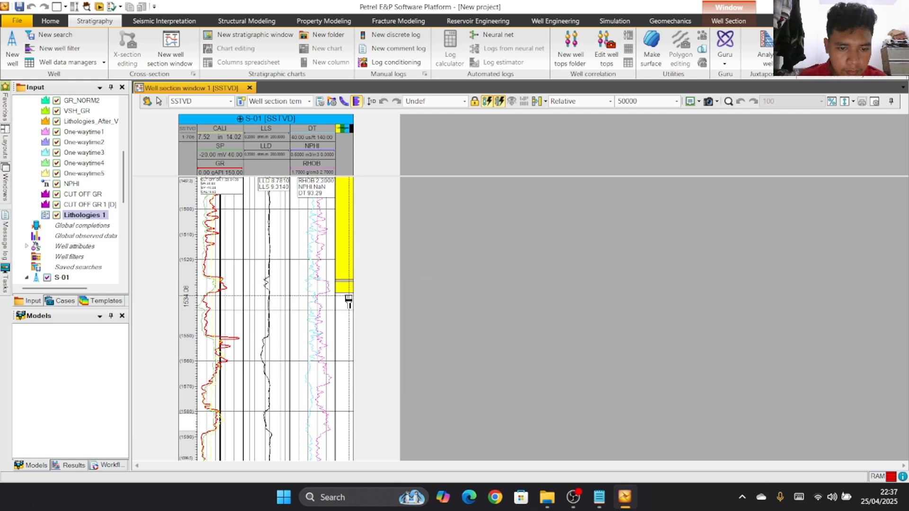
pyautogui.moveTo(349, 300); pyautogui.dragTo(347, 287)
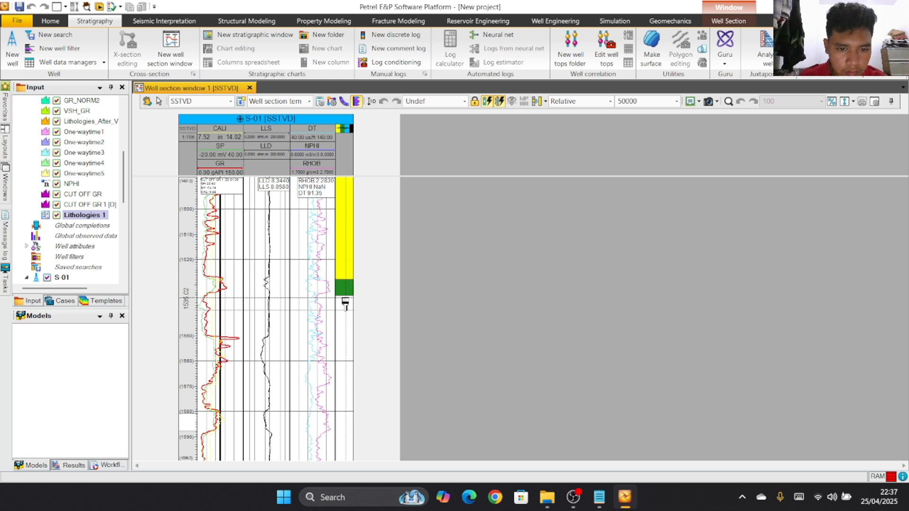
pyautogui.moveTo(346, 296); pyautogui.dragTo(345, 294)
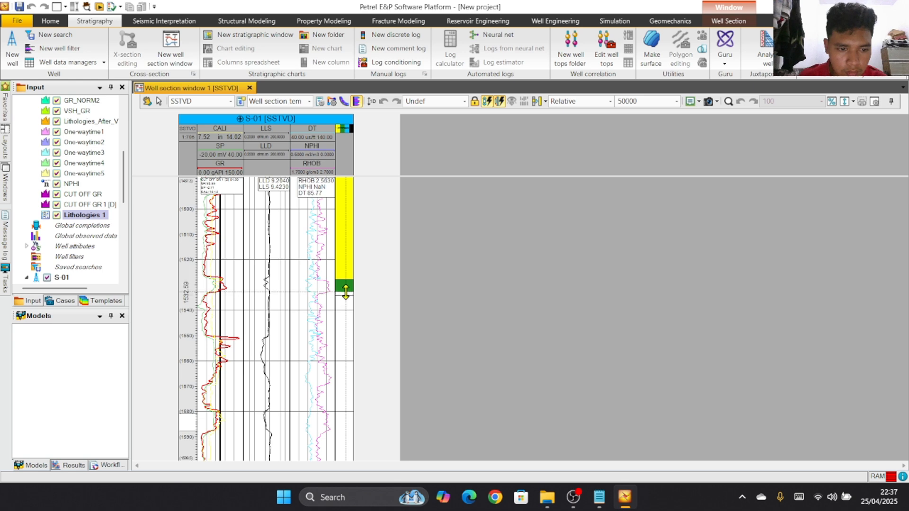
# Step: Paint a yellow No name [0] band from about 1532 to 1550 SSTVD and a green No name [1] band down to about 1555
pyautogui.rightClick(348, 303)
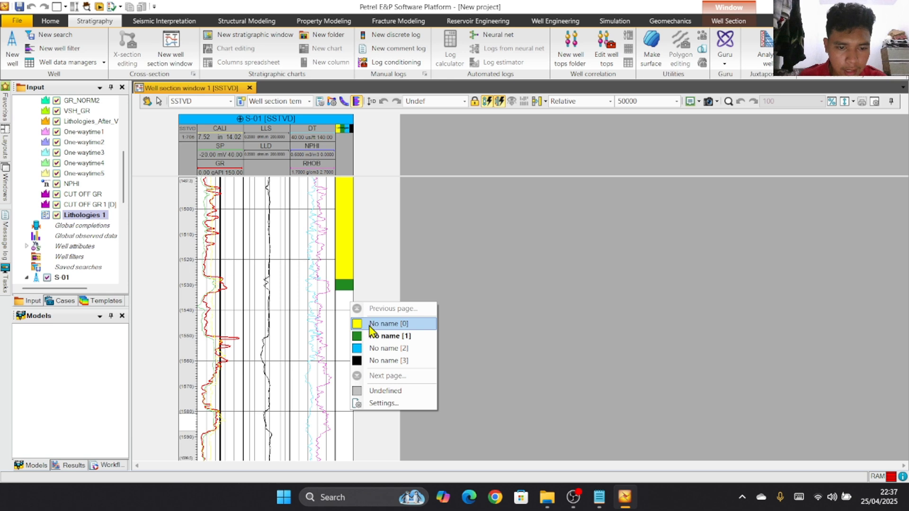
pyautogui.click(368, 323)
pyautogui.click(350, 337)
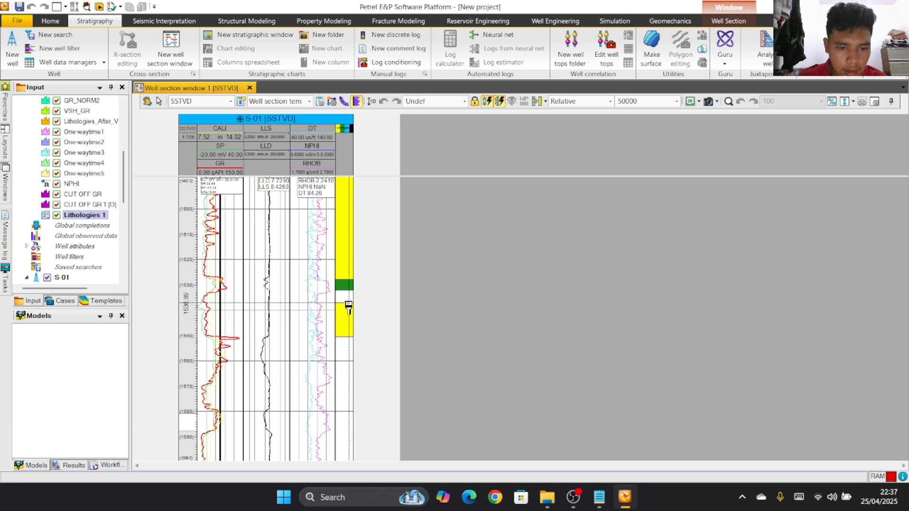
pyautogui.rightClick(342, 355)
pyautogui.click(367, 385)
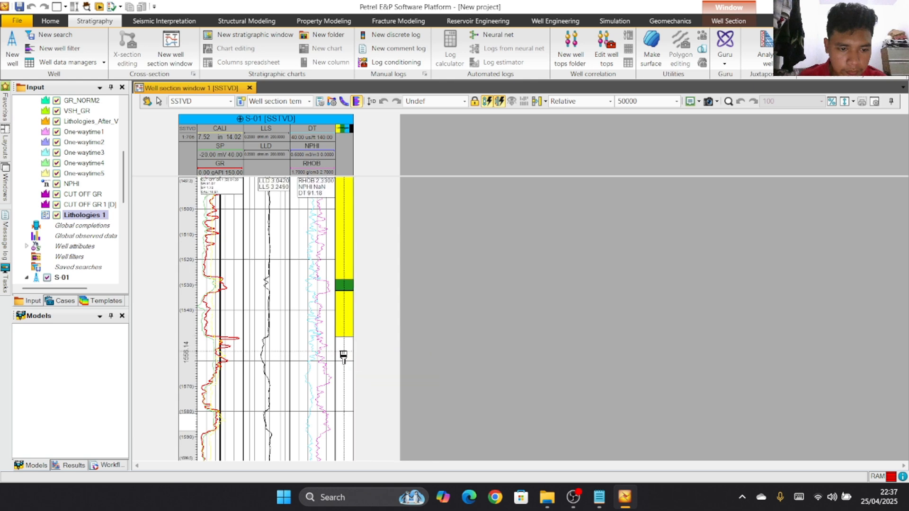
pyautogui.click(343, 343)
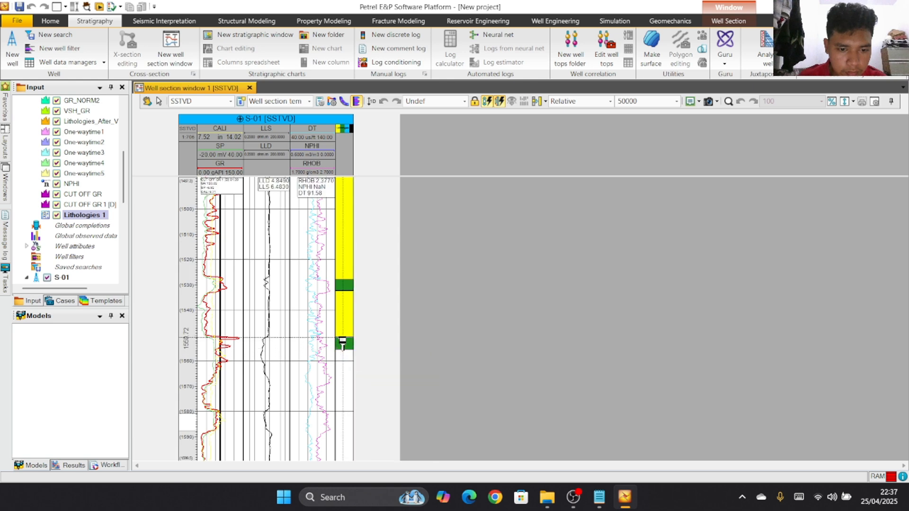
# Step: Paint a thin yellow No name [0] band from about 1555 to 1559 SSTVD and a thin green No name [1] band down to about 1562
pyautogui.rightClick(344, 363)
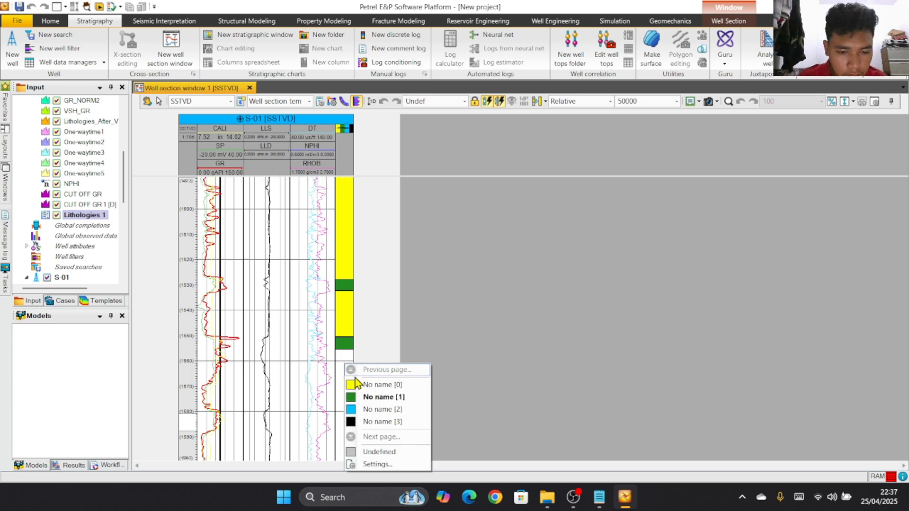
pyautogui.click(359, 386)
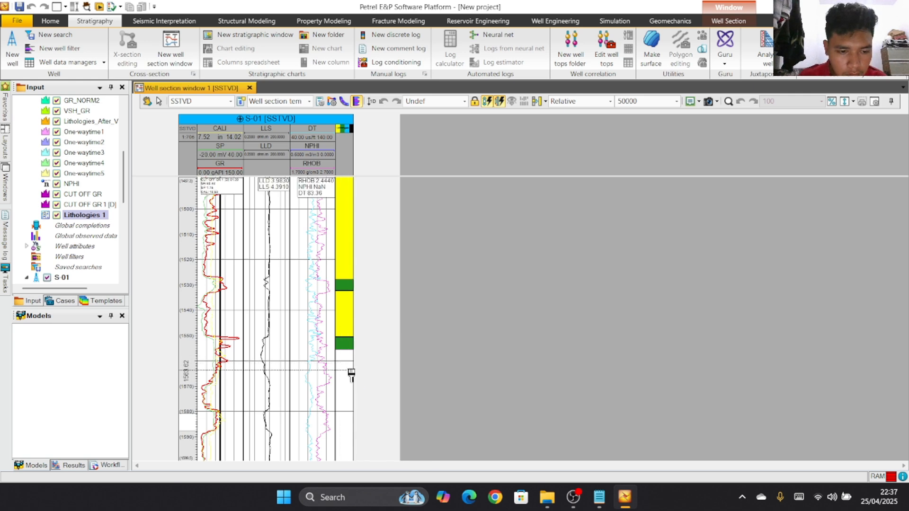
pyautogui.moveTo(348, 364); pyautogui.dragTo(345, 349)
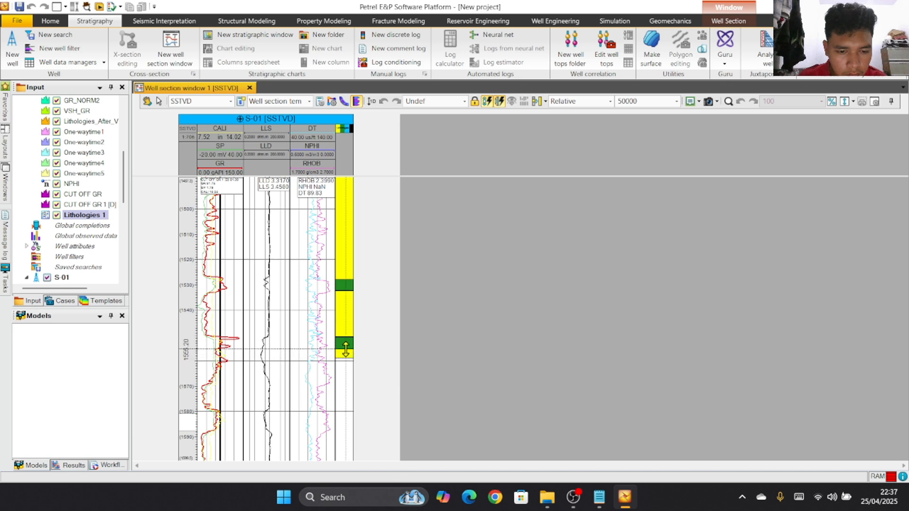
pyautogui.scroll(-5, 345, 350)
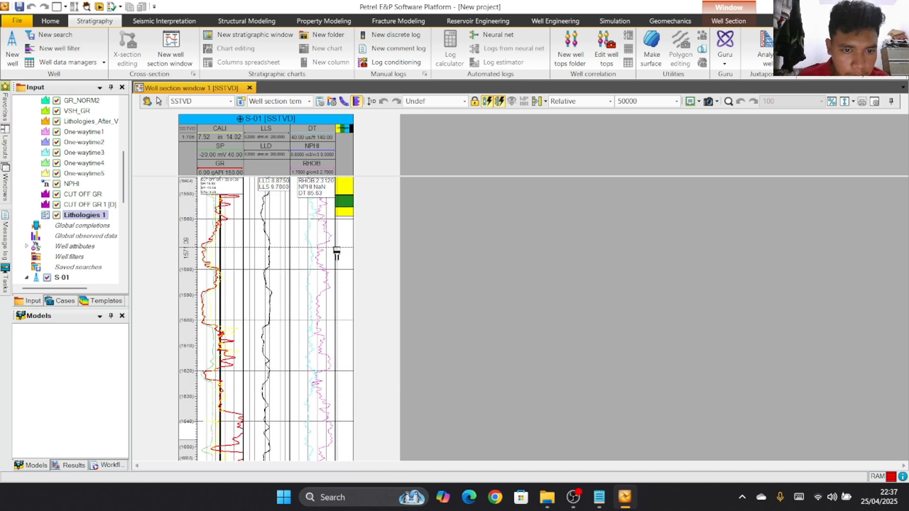
pyautogui.rightClick(342, 242)
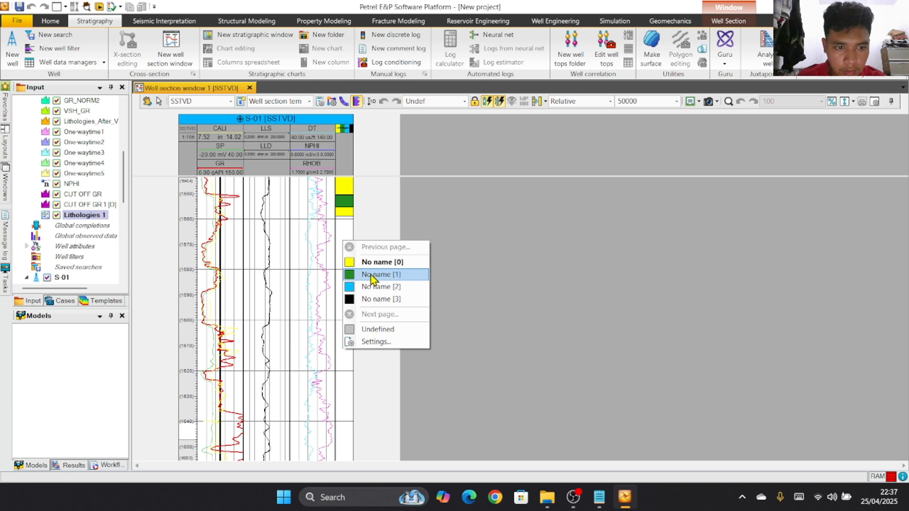
pyautogui.click(372, 278)
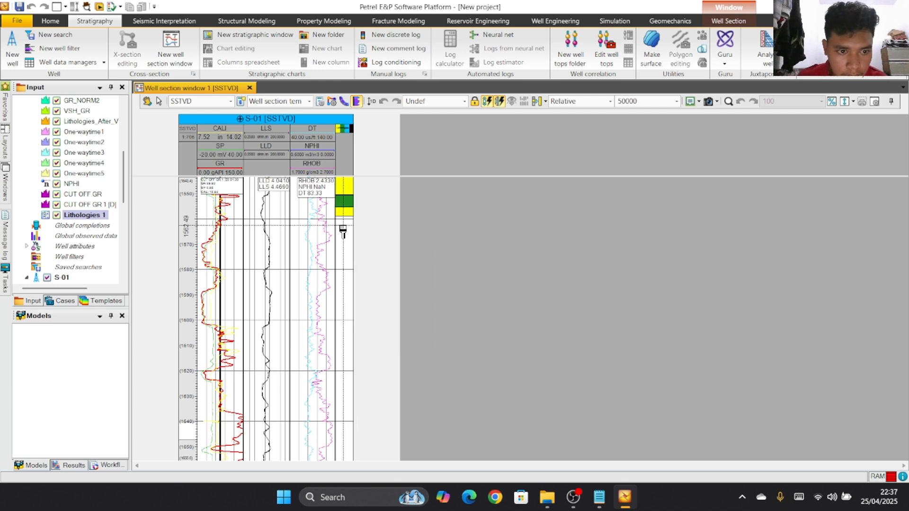
pyautogui.moveTo(344, 223); pyautogui.dragTo(344, 215)
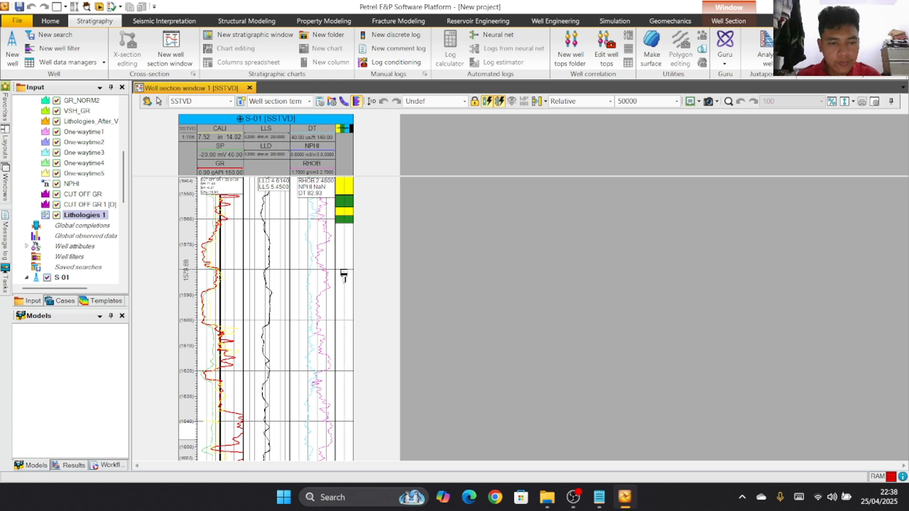
# Step: Paint a long yellow No name [0] band from about 1562 to 1604 SSTVD and a green No name [1] band down to about 1619
pyautogui.rightClick(347, 265)
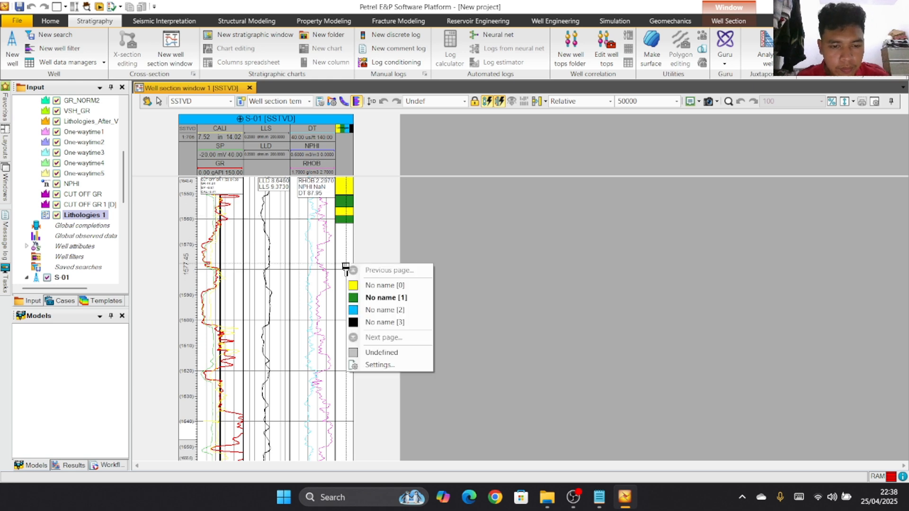
pyautogui.click(384, 298)
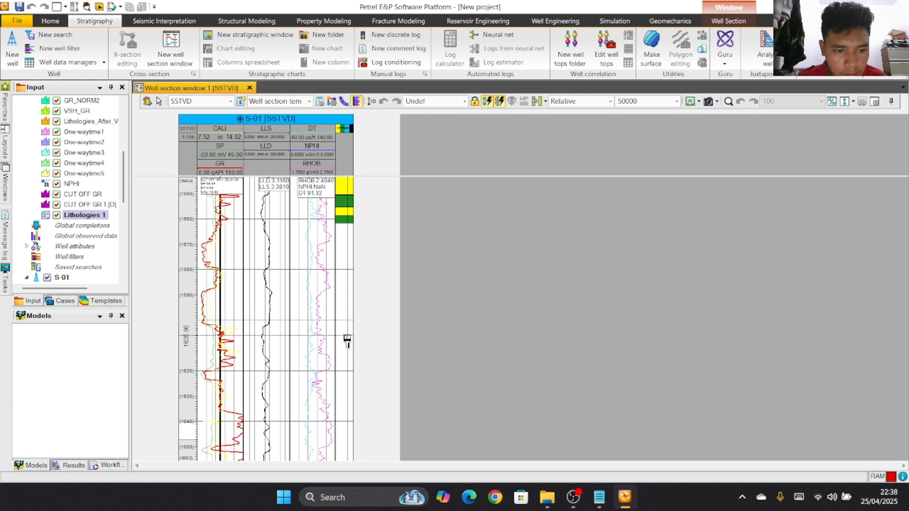
pyautogui.moveTo(346, 331); pyautogui.dragTo(346, 228)
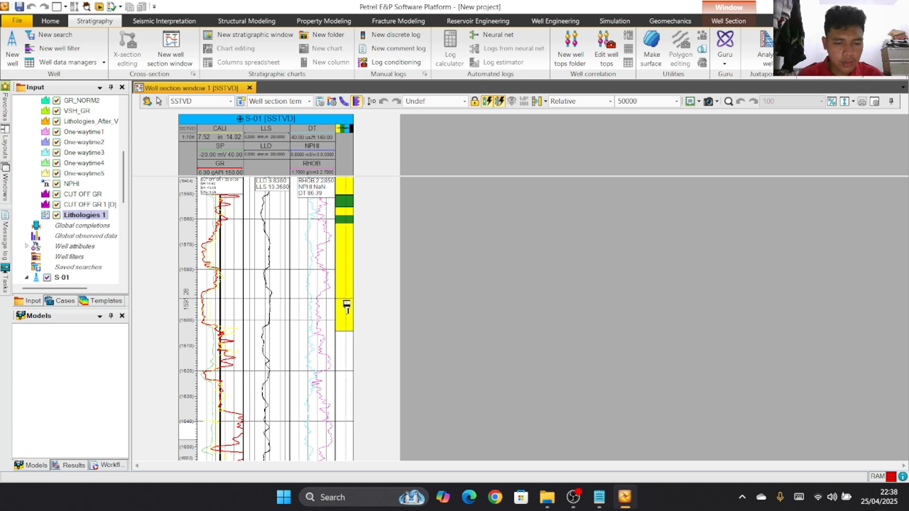
pyautogui.scroll(-1, 346, 223)
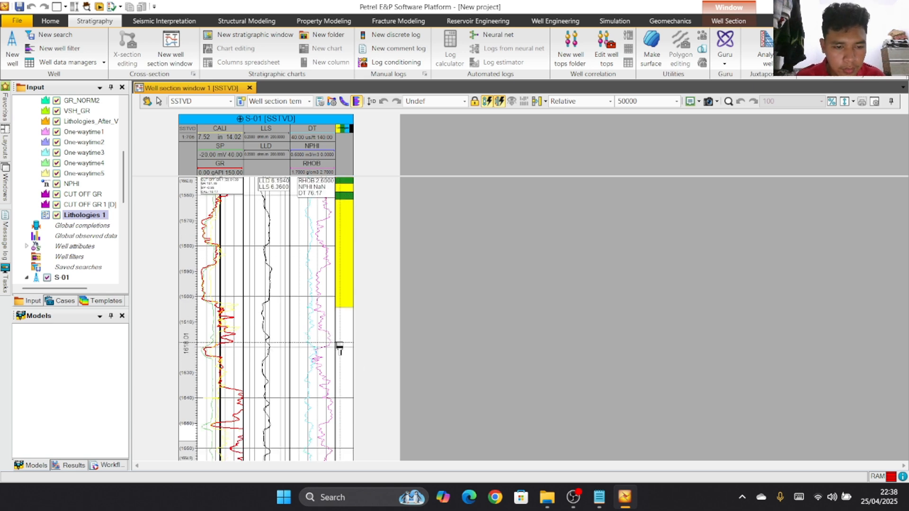
pyautogui.rightClick(340, 348)
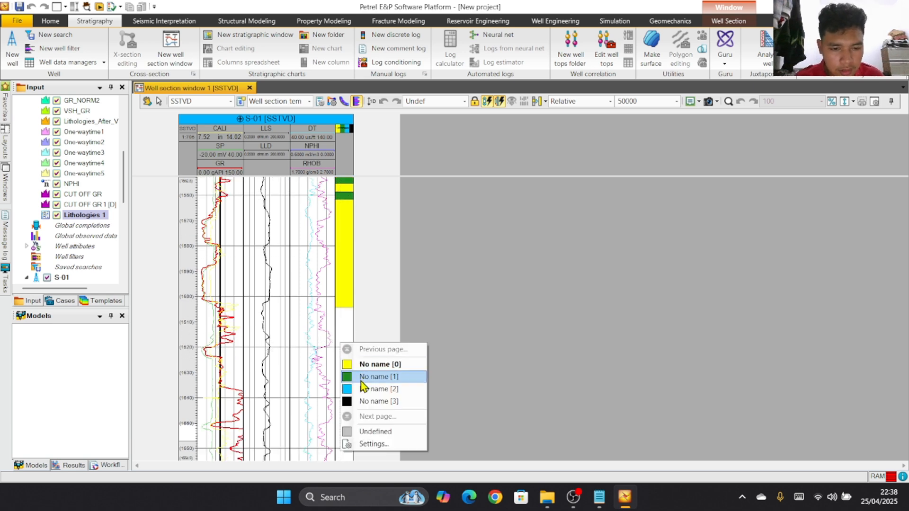
pyautogui.click(361, 379)
pyautogui.moveTo(338, 350); pyautogui.dragTo(341, 307)
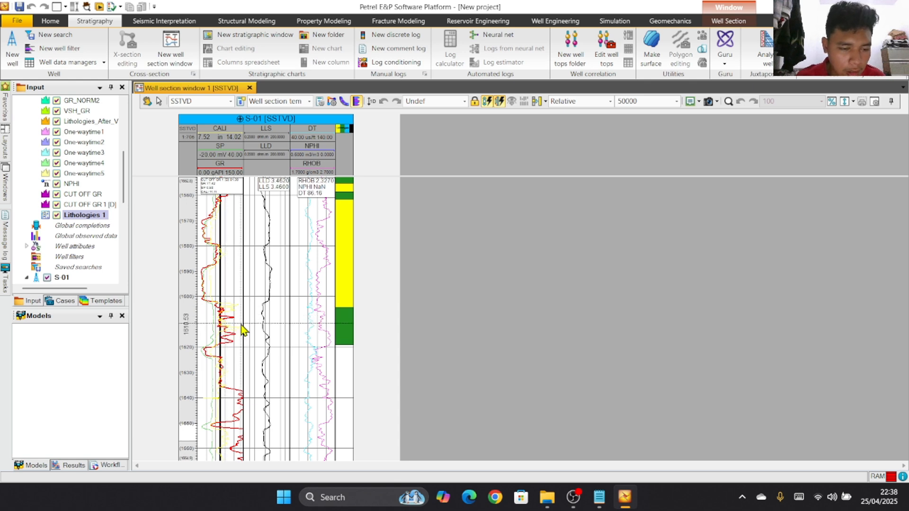
# Step: Paint a thin yellow No name [0] band from about 1620 to 1624 SSTVD and a green No name [1] band down to about 1635
pyautogui.scroll(-1, 256, 332)
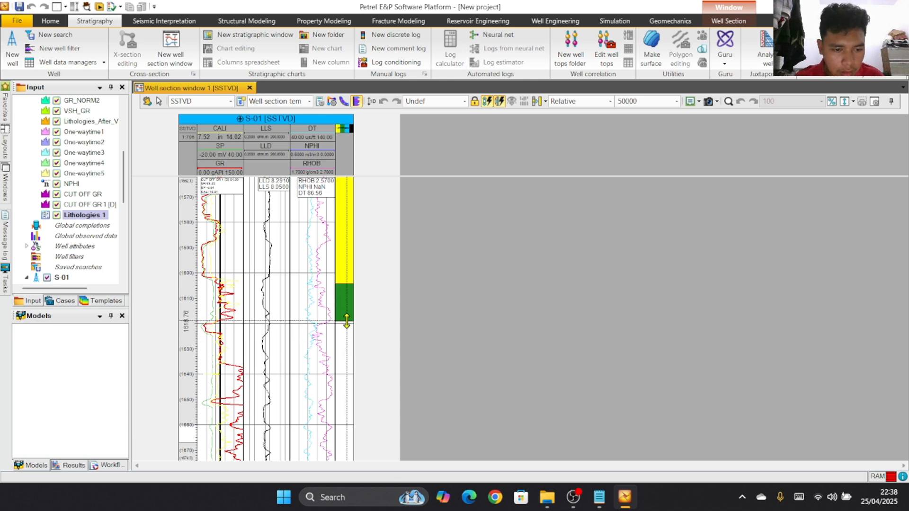
pyautogui.rightClick(341, 336)
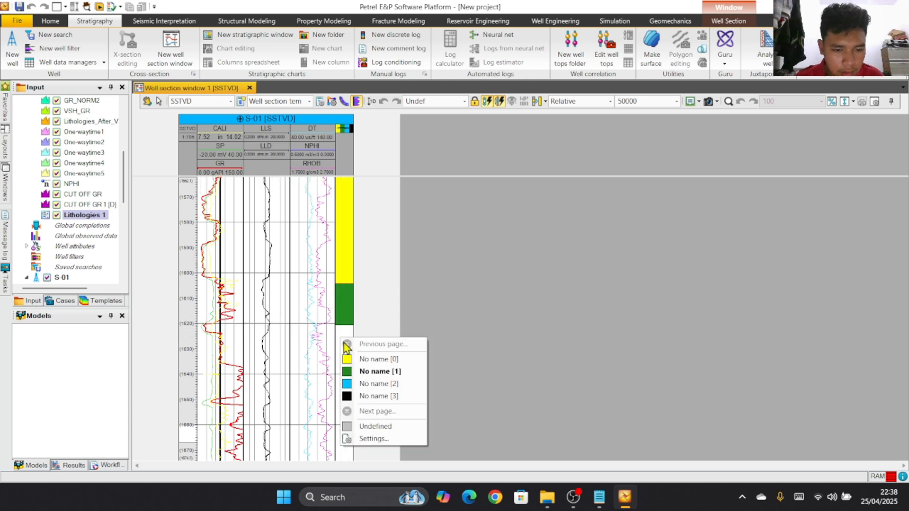
pyautogui.click(349, 359)
pyautogui.moveTo(343, 333); pyautogui.dragTo(345, 324)
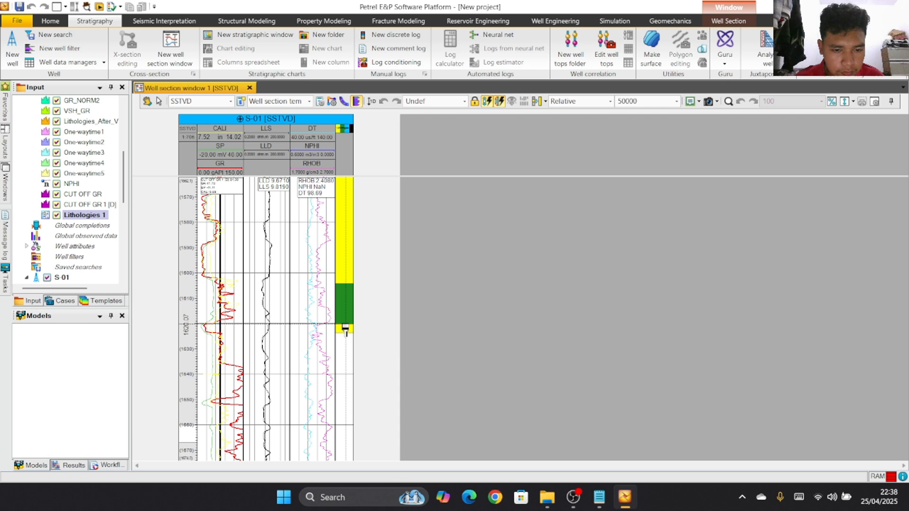
pyautogui.rightClick(345, 351)
pyautogui.click(344, 382)
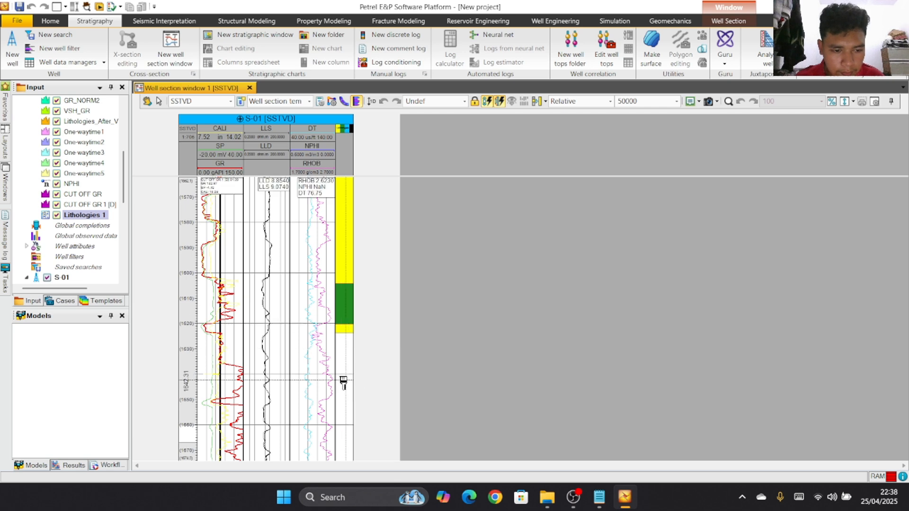
pyautogui.moveTo(341, 361); pyautogui.dragTo(343, 333)
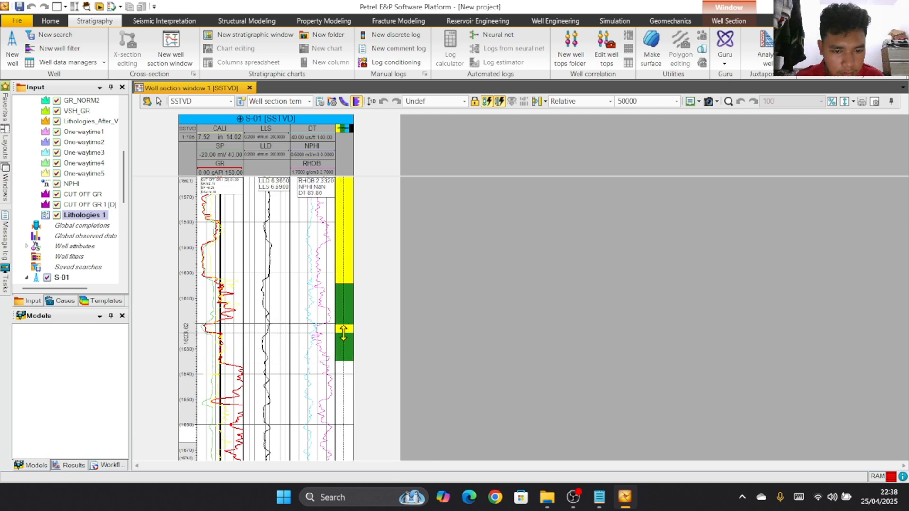
# Step: Continue the green No name [1] interval from about 1635 to 1649 SSTVD and paint a thin yellow No name [0] band down to about 1652
pyautogui.scroll(-3, 343, 333)
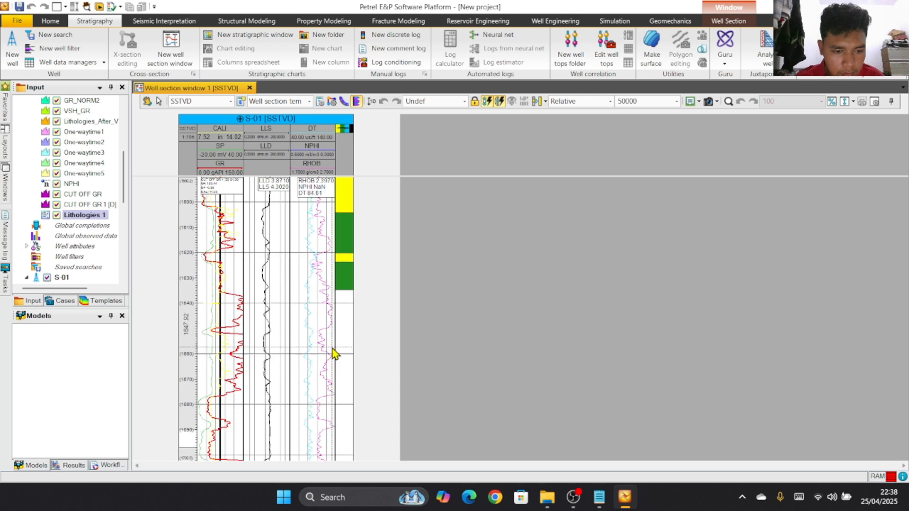
pyautogui.rightClick(344, 325)
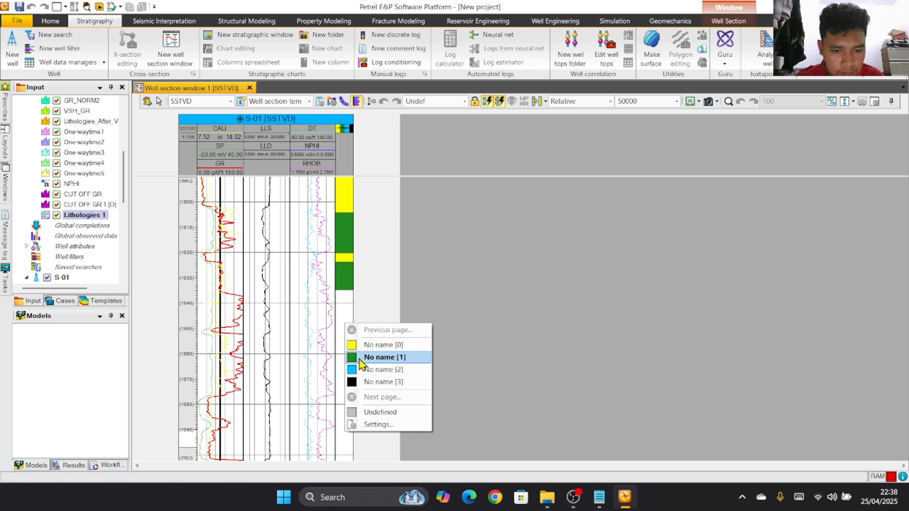
pyautogui.click(361, 358)
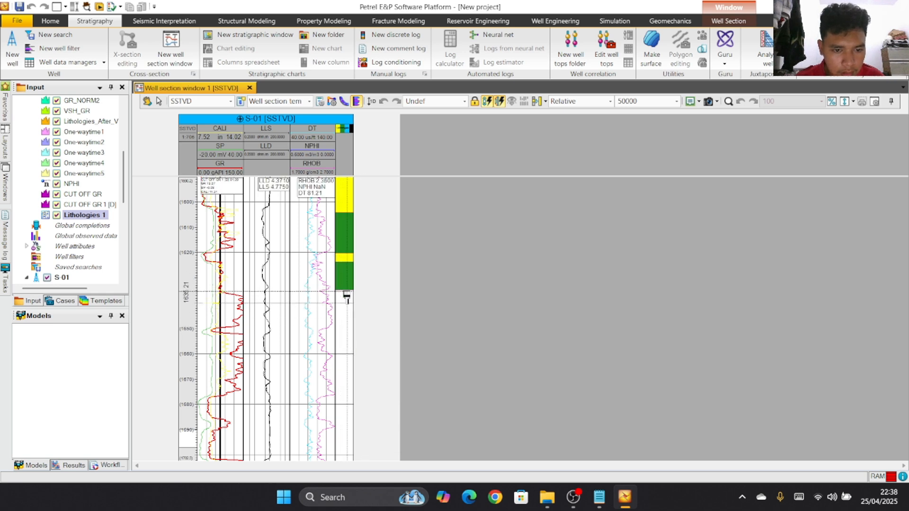
pyautogui.moveTo(347, 290); pyautogui.dragTo(341, 328)
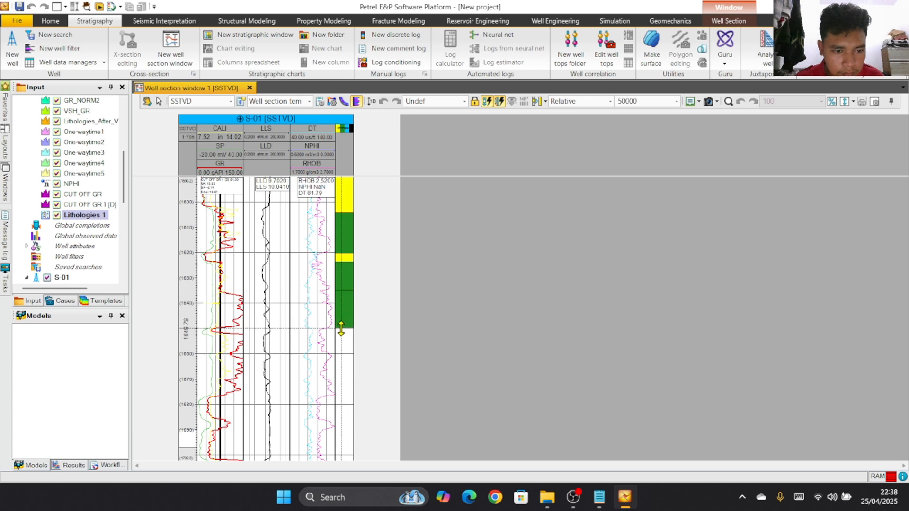
pyautogui.click(343, 337)
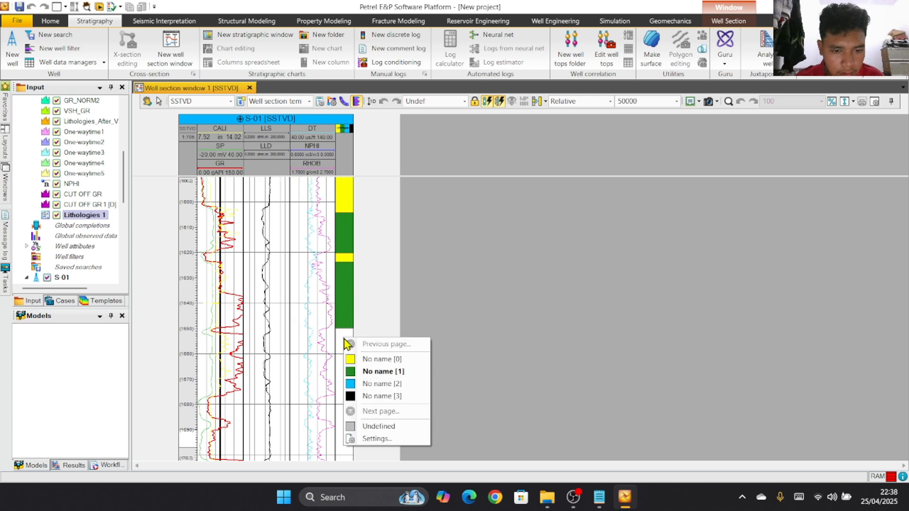
pyautogui.click(361, 359)
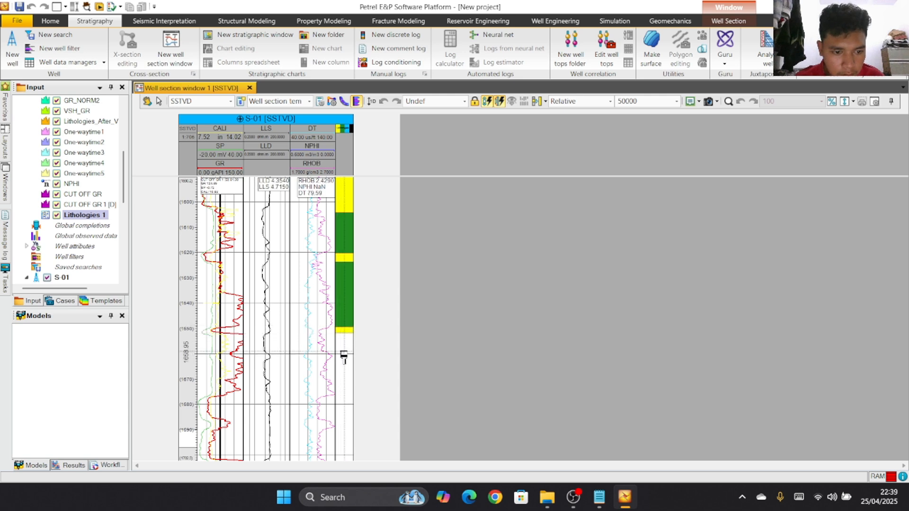
# Step: Paint a green No name [1] band from about 1652 to 1676 SSTVD
pyautogui.scroll(-2, 344, 358)
pyautogui.click(344, 346)
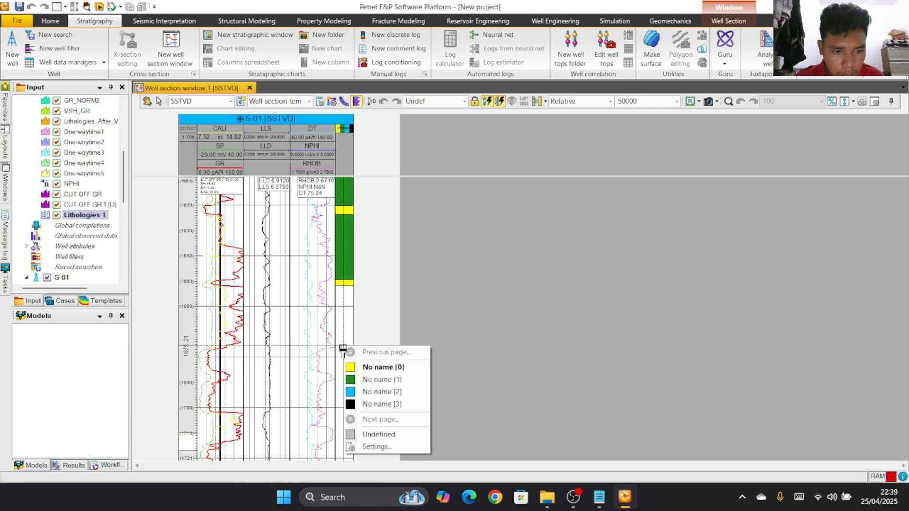
pyautogui.click(356, 380)
pyautogui.moveTo(340, 352); pyautogui.dragTo(348, 285)
pyautogui.scroll(-1, 347, 379)
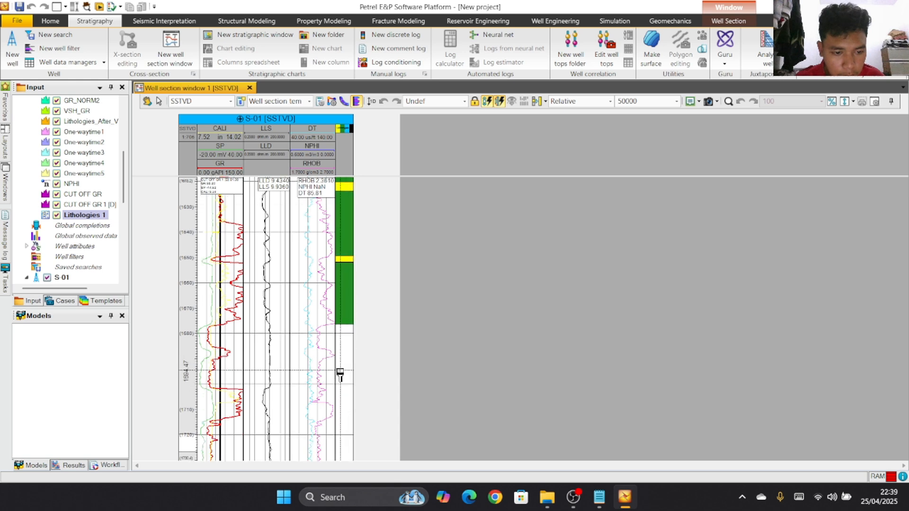
# Step: Paint a yellow No name [0] band from about 1676 to 1685 SSTVD and a green No name [1] band down to about 1689
pyautogui.click(346, 348)
pyautogui.click(363, 369)
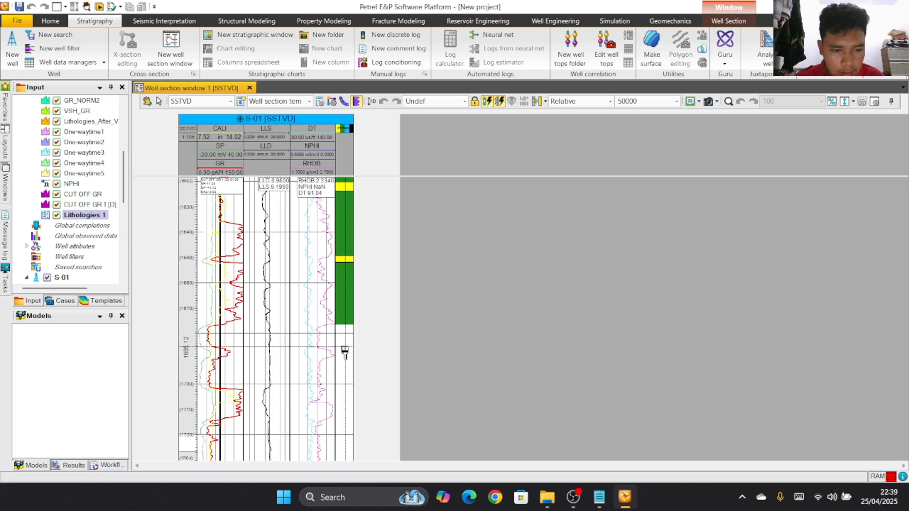
pyautogui.moveTo(347, 349); pyautogui.dragTo(347, 326)
pyautogui.scroll(-2, 347, 333)
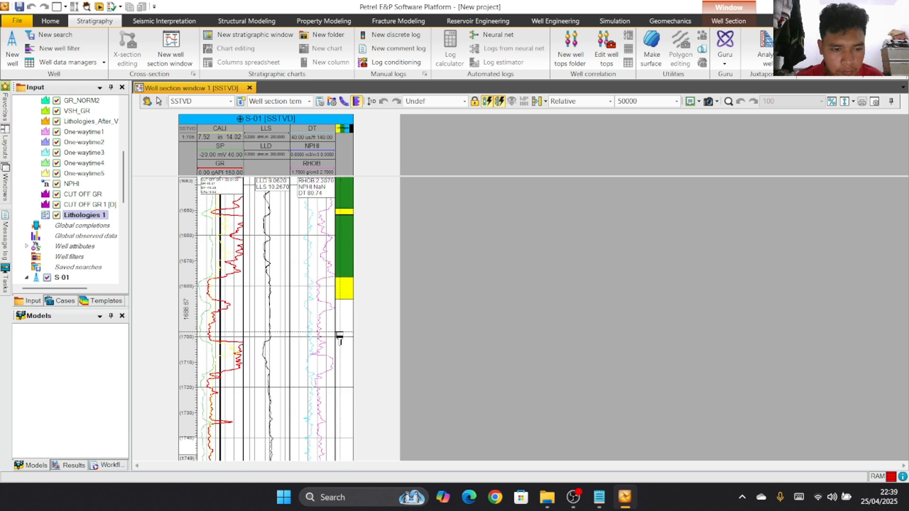
pyautogui.click(344, 337)
pyautogui.click(368, 368)
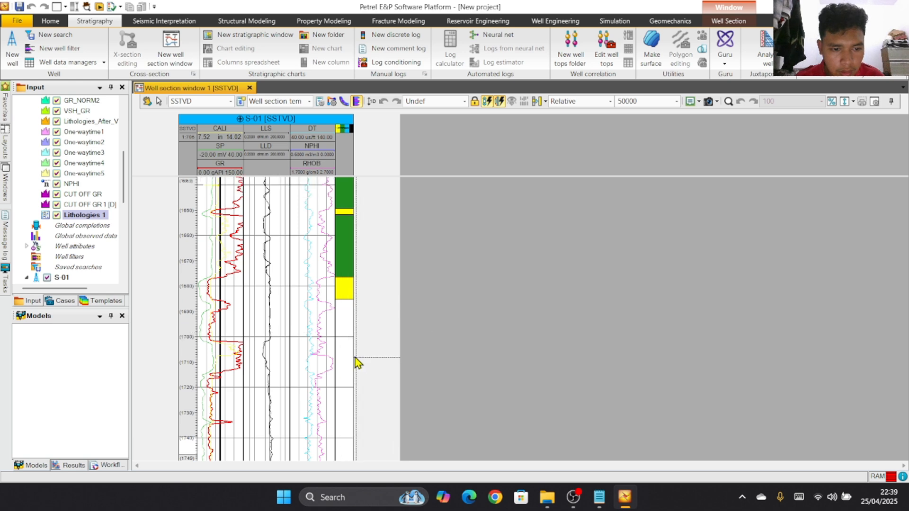
pyautogui.moveTo(344, 310); pyautogui.dragTo(344, 300)
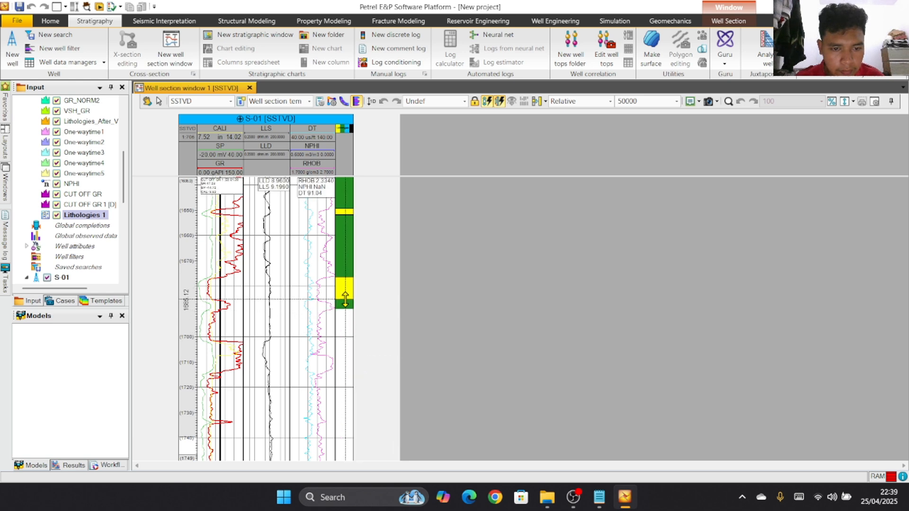
# Step: Paint a yellow No name [0] band from about 1689 to 1702 SSTVD and a green No name [1] band down to about 1713
pyautogui.rightClick(347, 342)
pyautogui.click(364, 364)
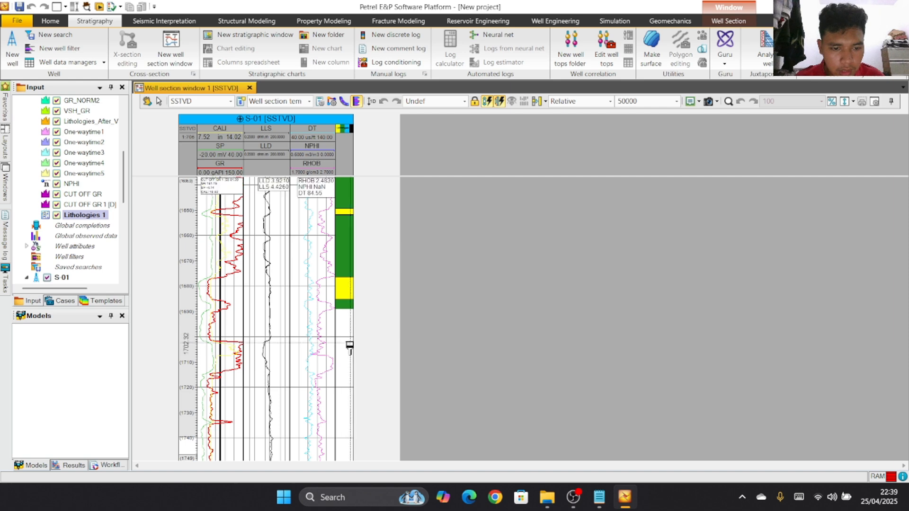
pyautogui.moveTo(347, 342); pyautogui.dragTo(347, 310)
pyautogui.scroll(-3, 347, 311)
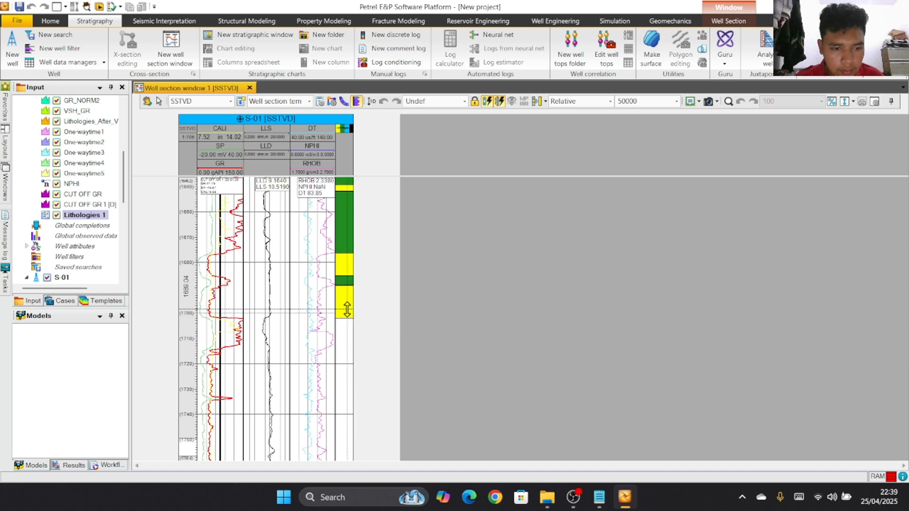
pyautogui.rightClick(343, 311)
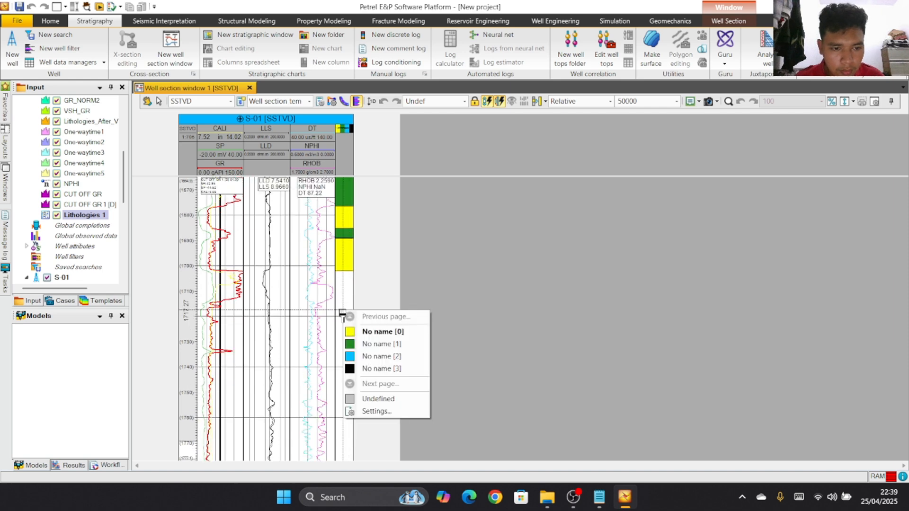
pyautogui.click(363, 345)
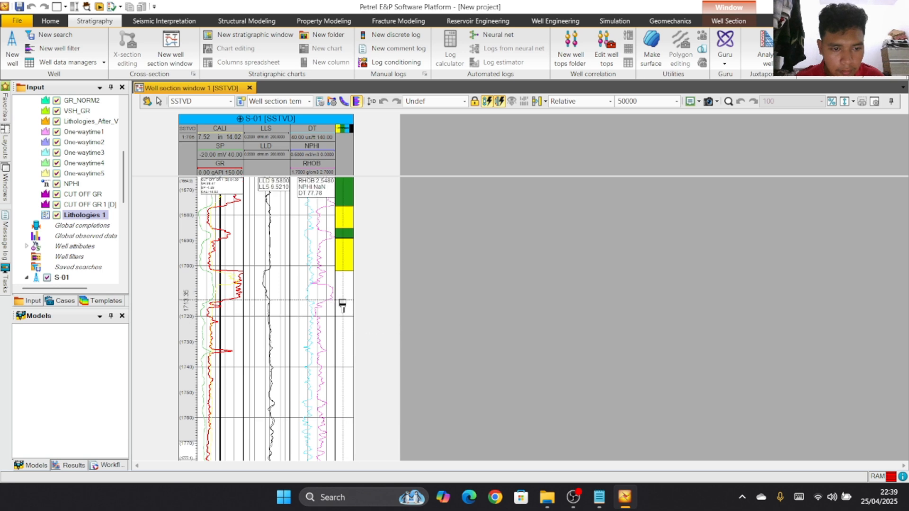
pyautogui.moveTo(342, 301); pyautogui.dragTo(343, 273)
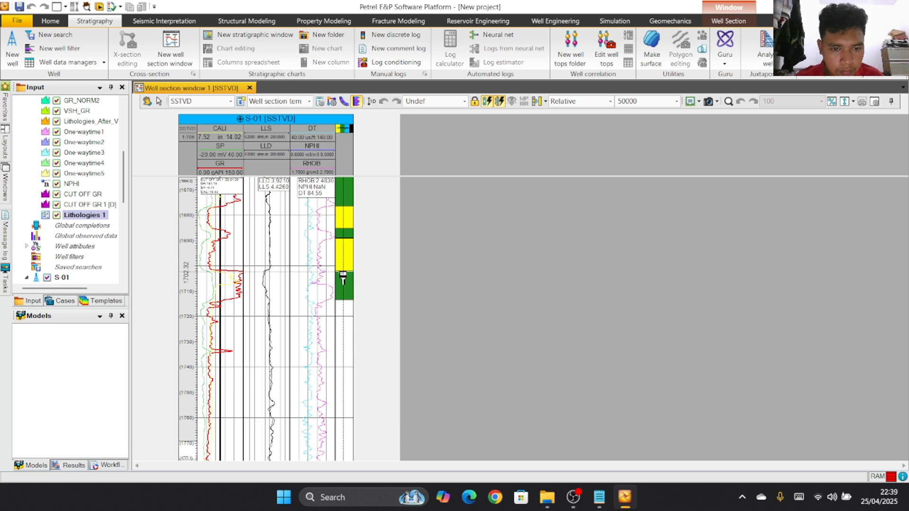
pyautogui.scroll(-1, 344, 271)
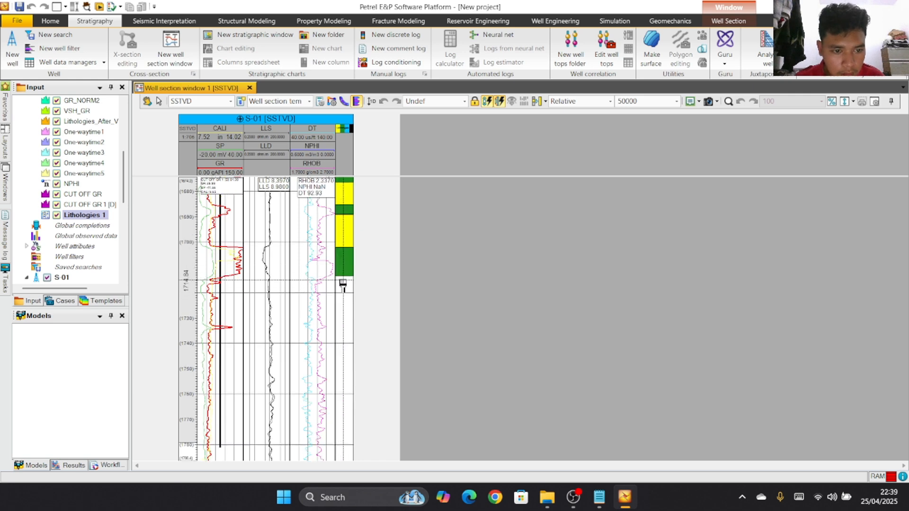
# Step: Paint a yellow No name [0] band from about 1713 to 1733 SSTVD and a thin green No name [1] band down to about 1735
pyautogui.rightClick(345, 325)
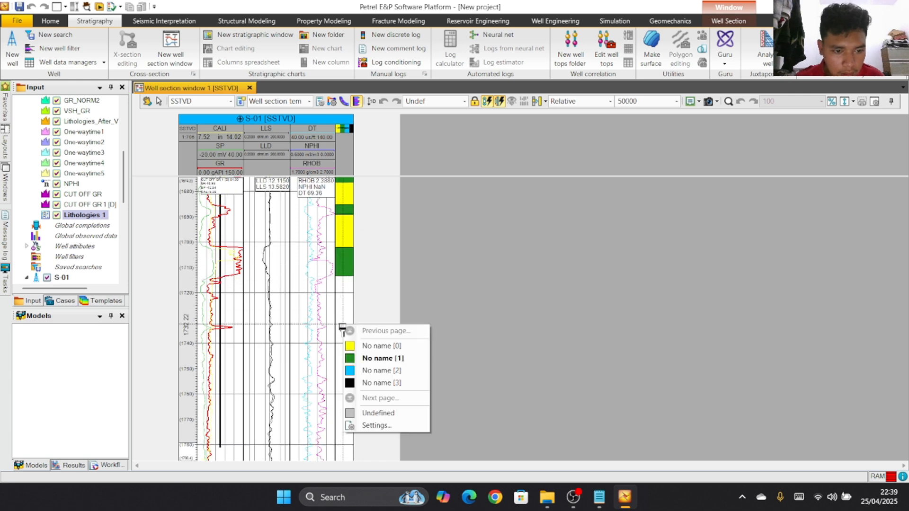
pyautogui.click(368, 347)
pyautogui.moveTo(344, 326); pyautogui.dragTo(344, 281)
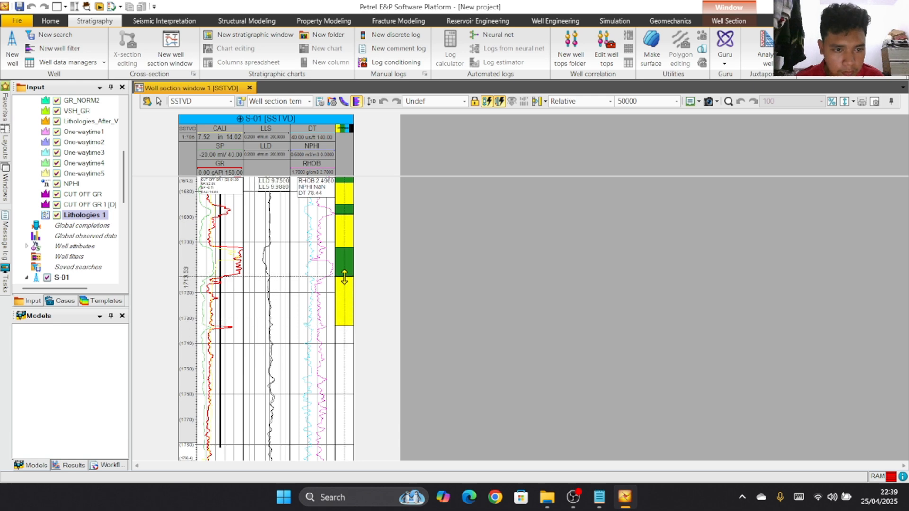
pyautogui.scroll(-2, 344, 280)
pyautogui.rightClick(344, 287)
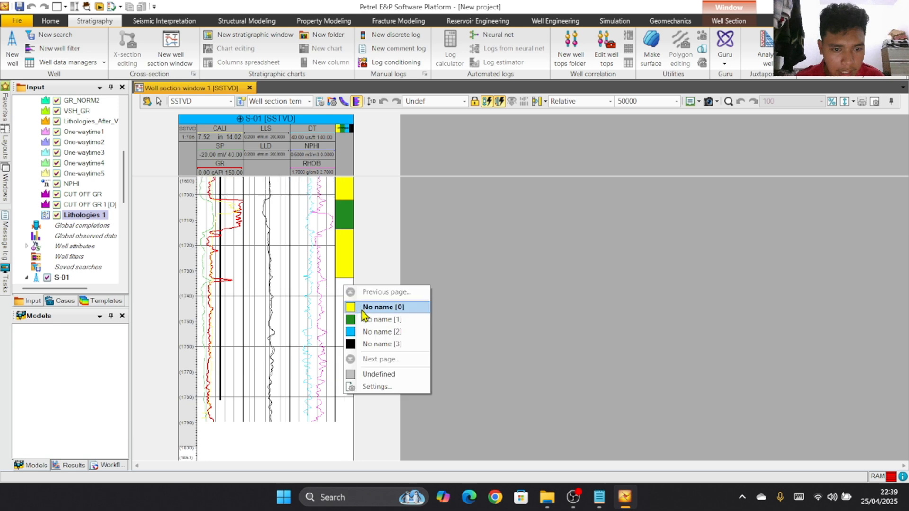
pyautogui.click(363, 319)
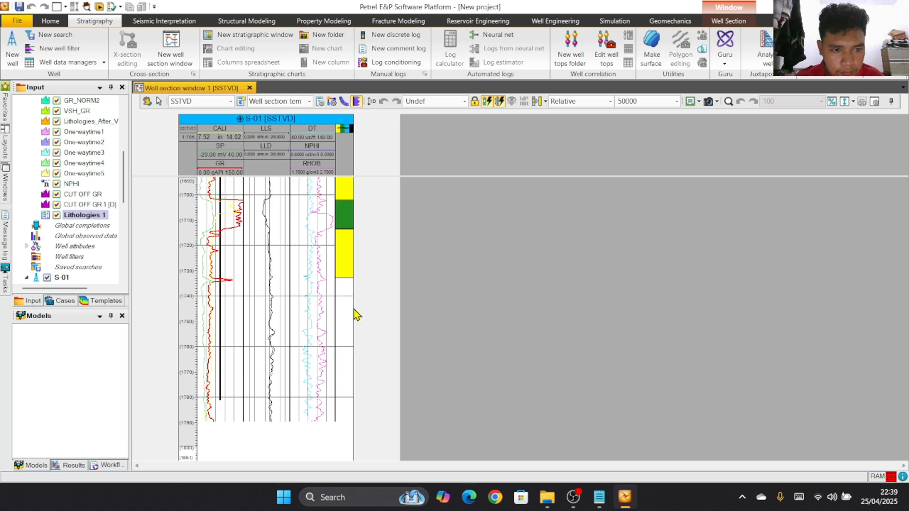
pyautogui.click(345, 284)
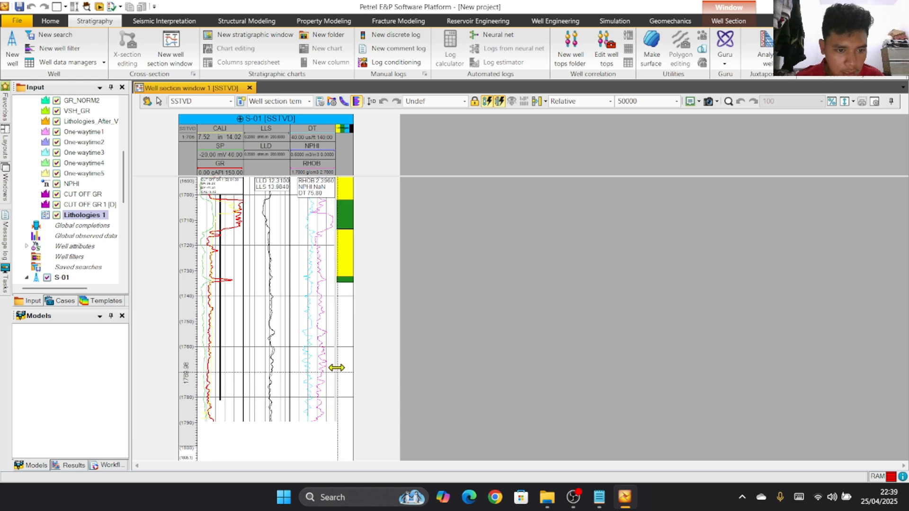
# Step: Fill the remaining interval from about 1735 SSTVD to the base of the logs near 1790 with yellow No name [0]
pyautogui.rightClick(339, 396)
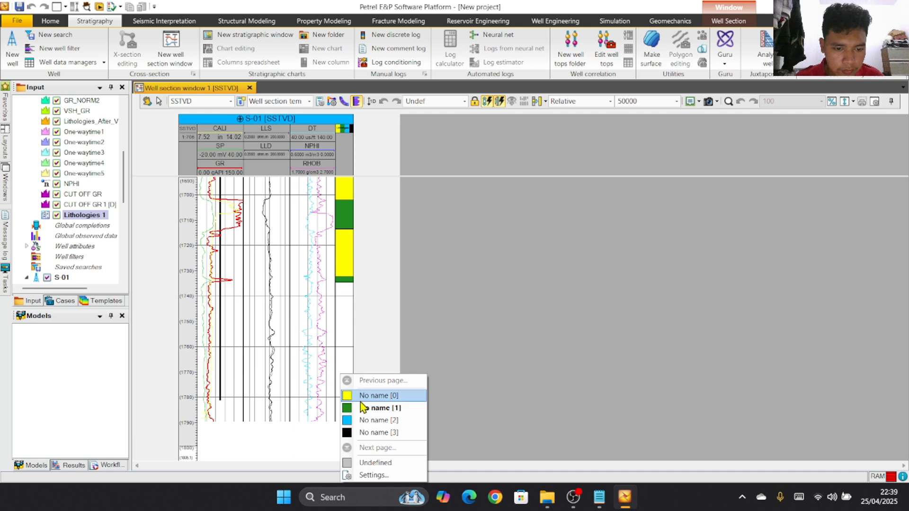
pyautogui.click(346, 412)
pyautogui.moveTo(344, 422); pyautogui.dragTo(353, 290)
# Step: Review the painted Lithologies 1 intervals up the well against the GR, resistivity and porosity logs
pyautogui.scroll(5, 341, 293)
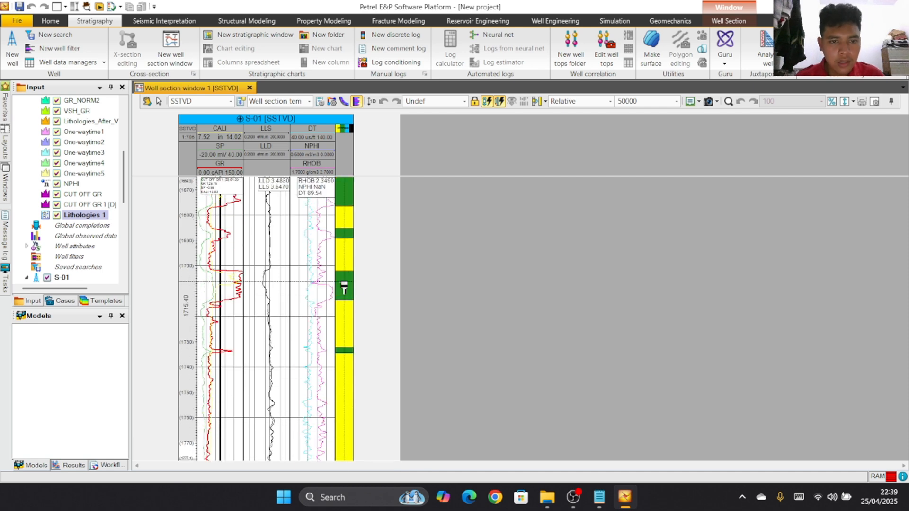
pyautogui.scroll(9, 336, 296)
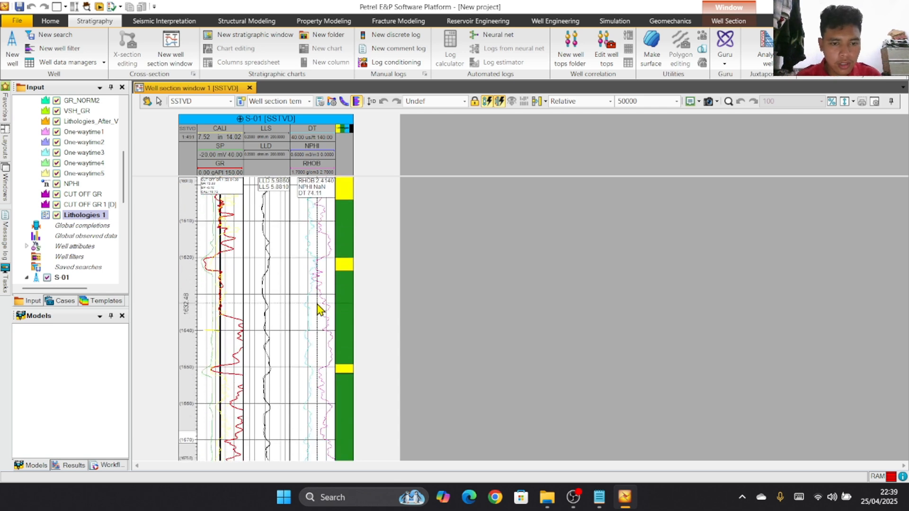
pyautogui.scroll(10, 284, 324)
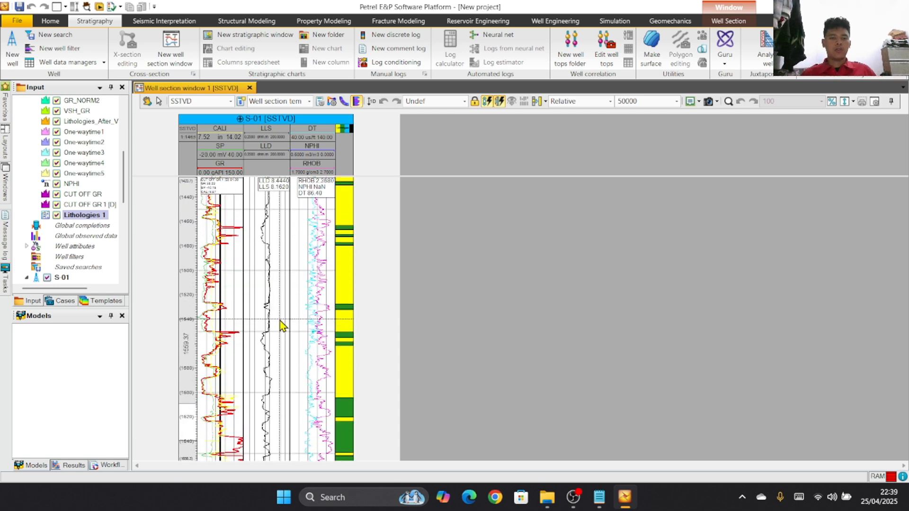
pyautogui.scroll(8, 285, 324)
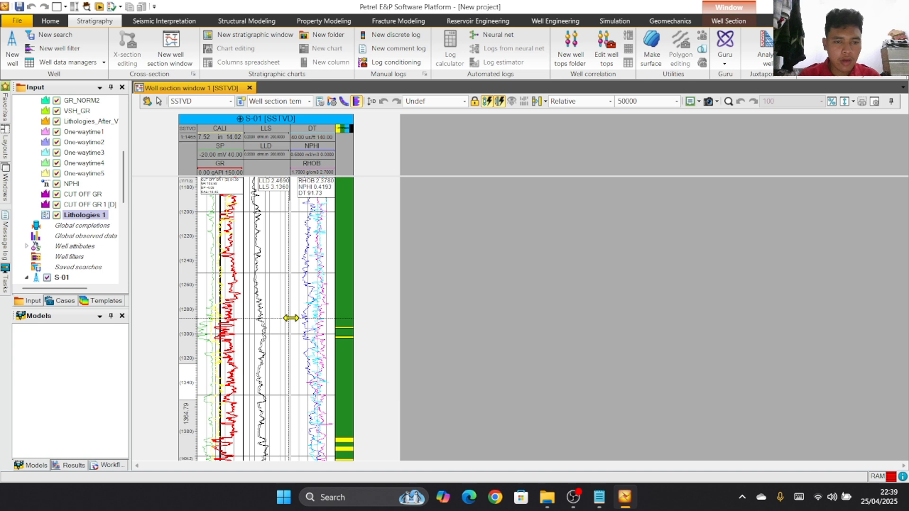
pyautogui.scroll(10, 291, 318)
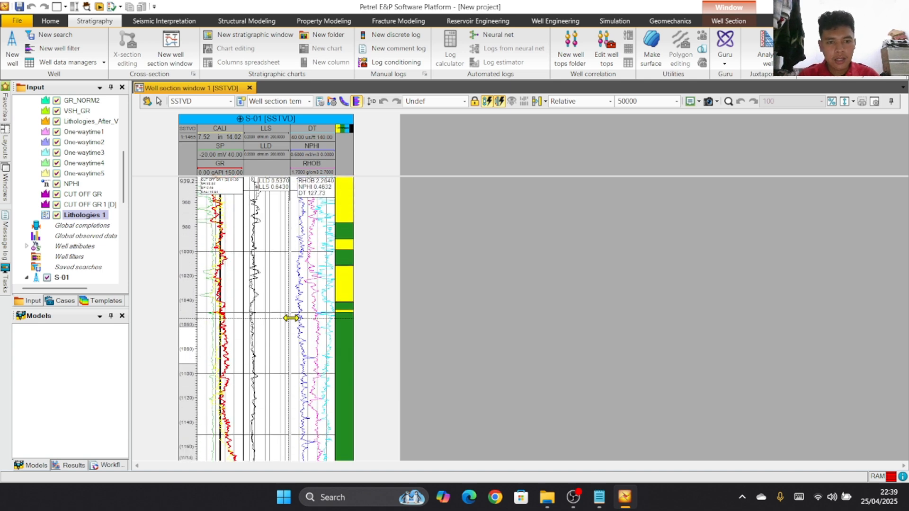
pyautogui.scroll(8, 291, 319)
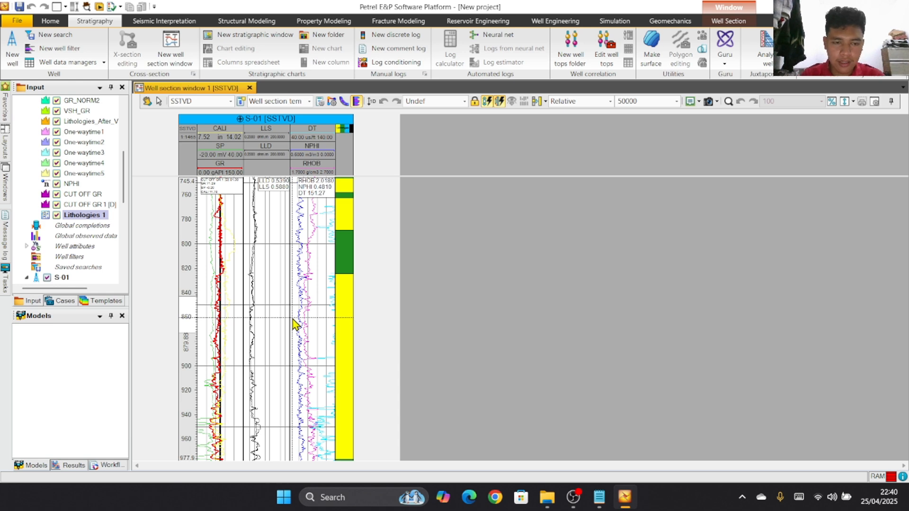
pyautogui.scroll(2, 304, 277)
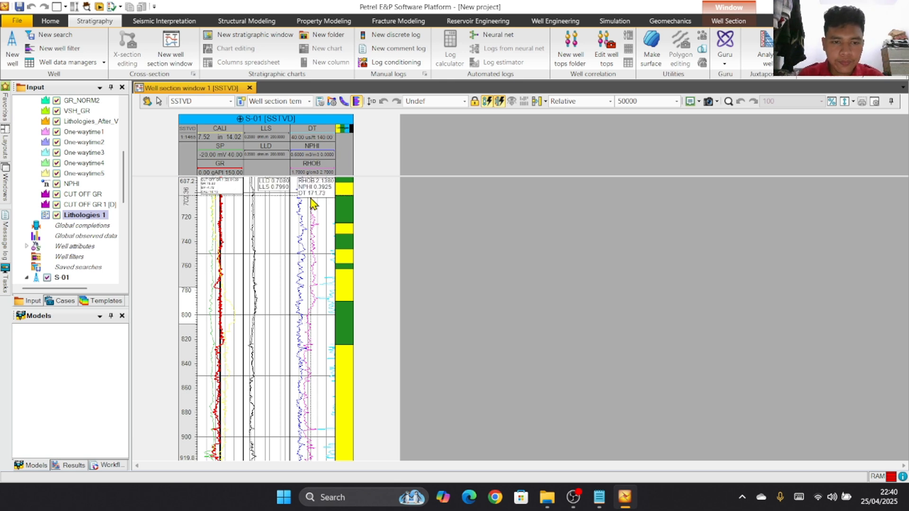
pyautogui.scroll(-5, 382, 243)
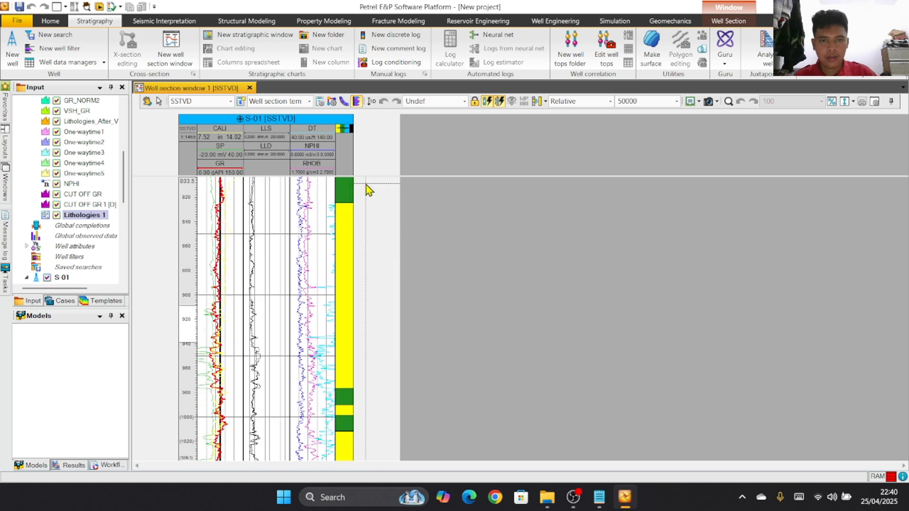
# Step: Add a new discrete log to all wells using the Fluids template
pyautogui.click(382, 34)
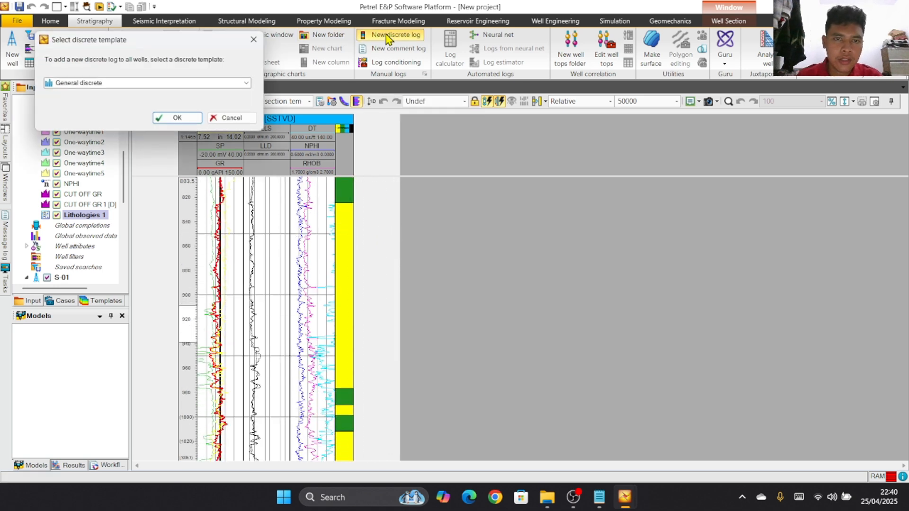
pyautogui.click(169, 86)
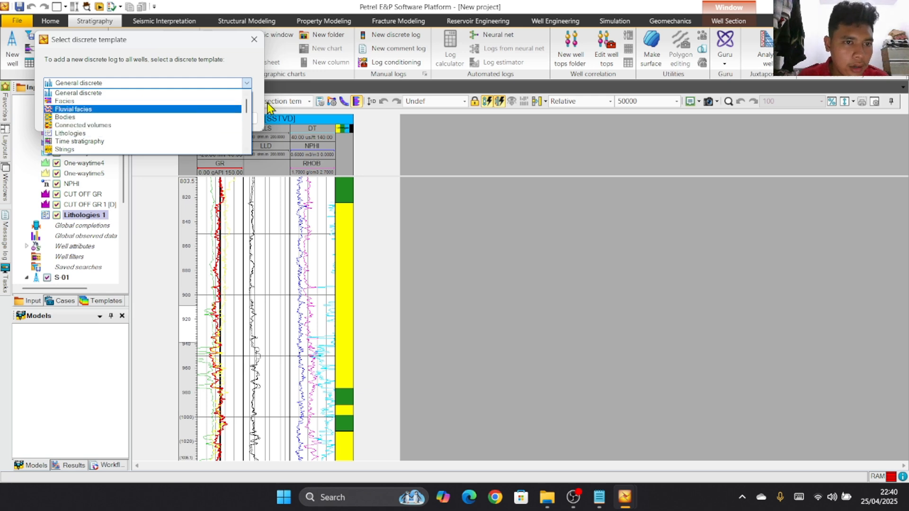
pyautogui.moveTo(249, 109); pyautogui.dragTo(250, 116)
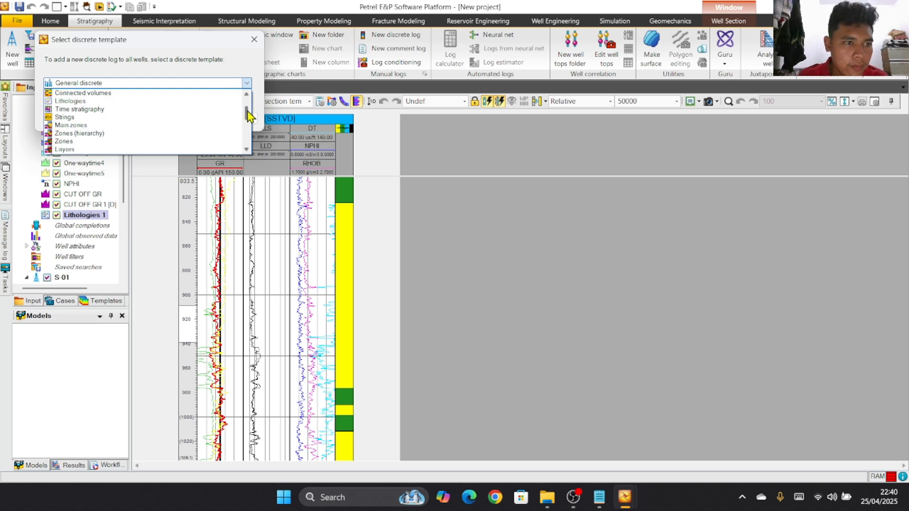
pyautogui.scroll(-2, 184, 135)
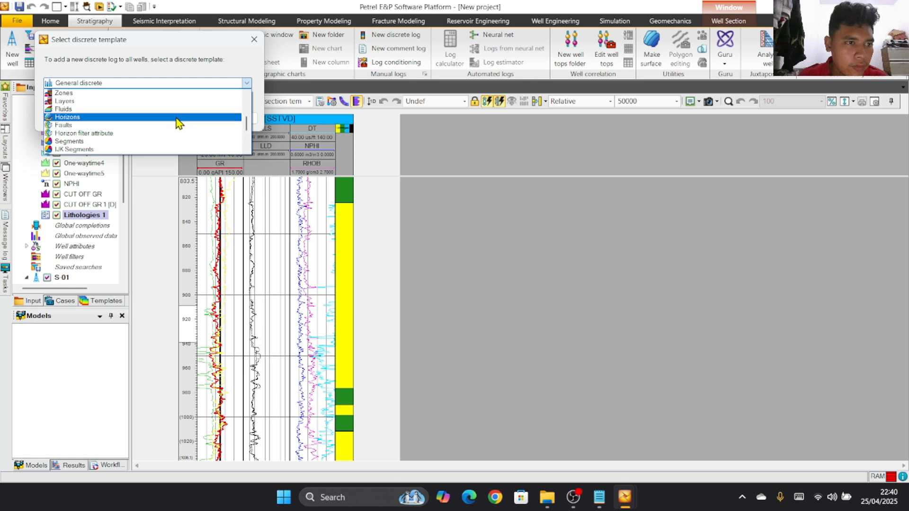
pyautogui.click(172, 115)
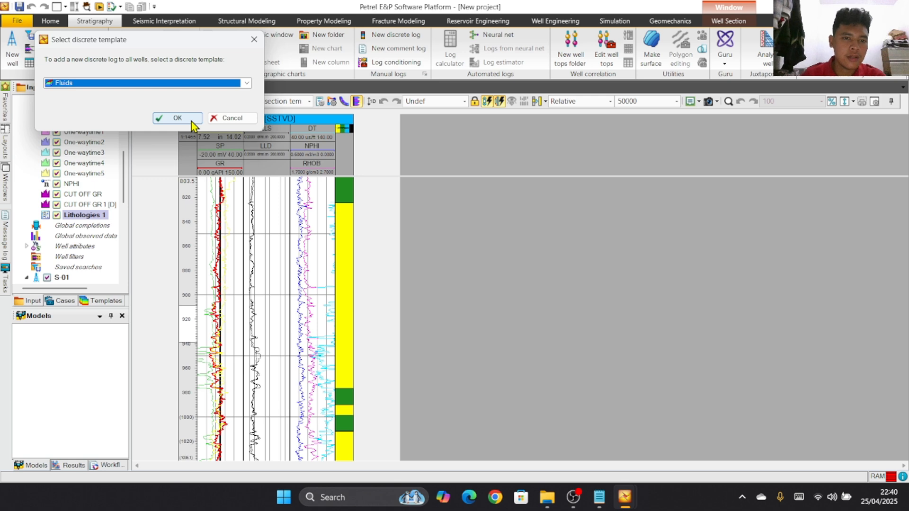
pyautogui.click(192, 122)
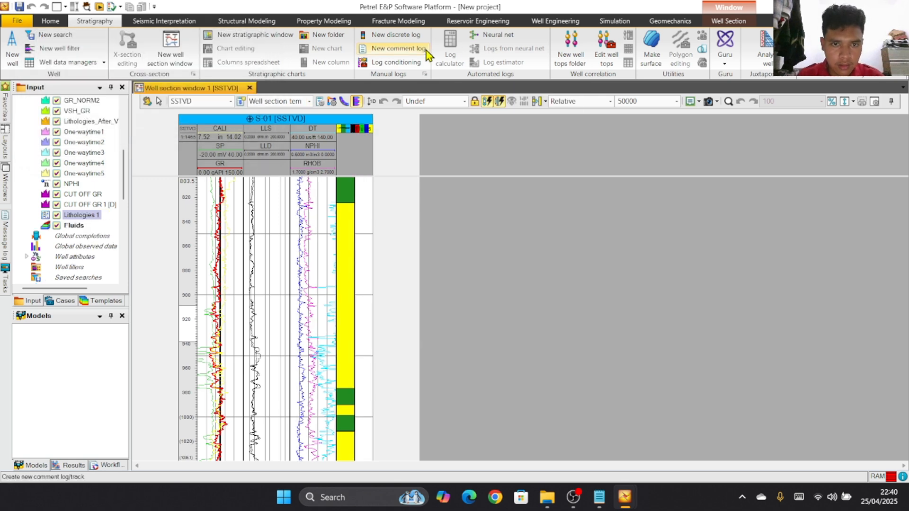
# Step: Add another discrete log to all wells using the Zones template
pyautogui.click(405, 36)
pyautogui.click(173, 97)
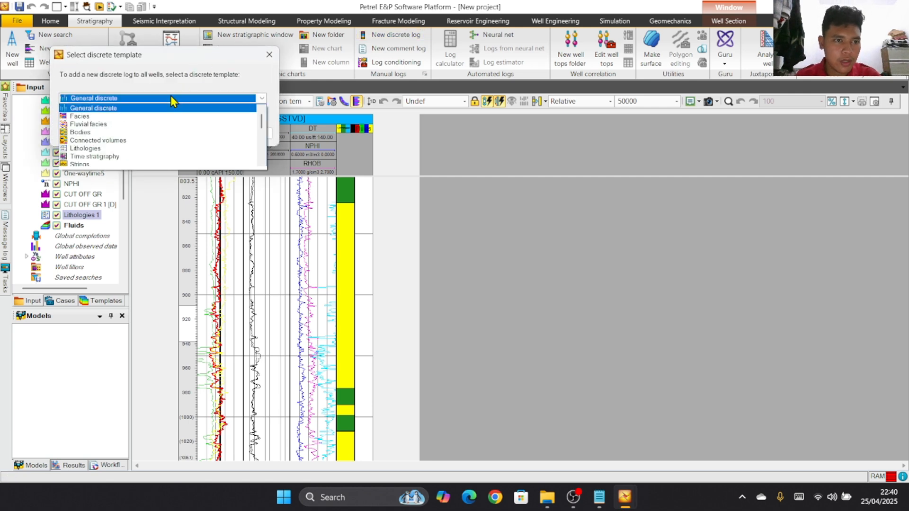
pyautogui.scroll(-5, 186, 134)
pyautogui.scroll(3, 175, 122)
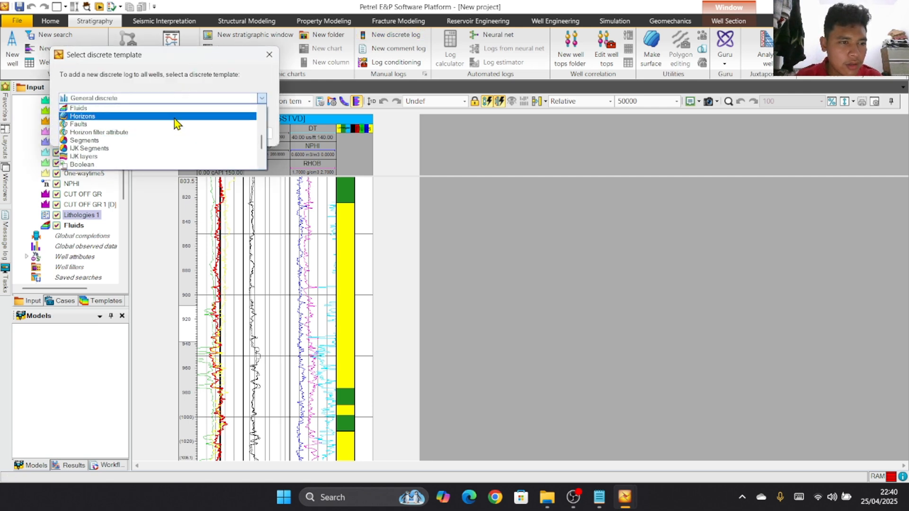
pyautogui.click(161, 118)
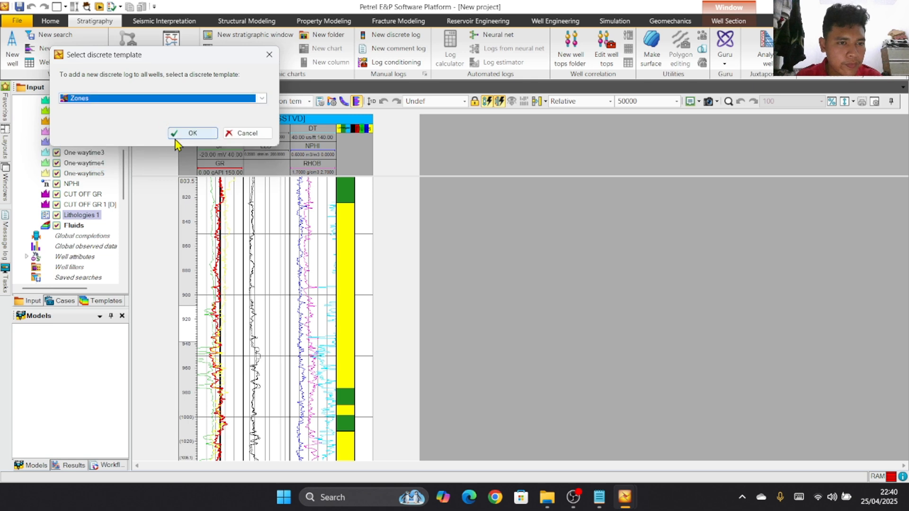
pyautogui.click(186, 134)
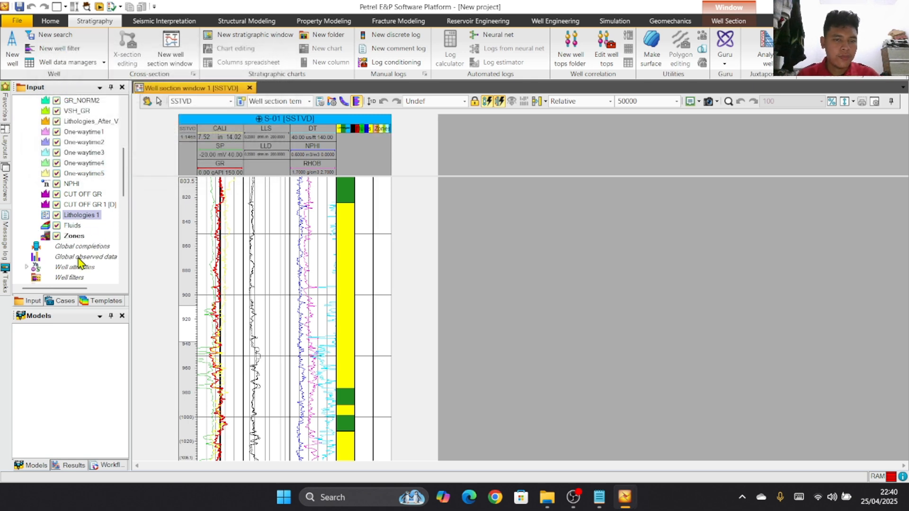
# Step: Open the global color table of the Fluids log and replace the Gas zone's brick pattern with the blank solid fill
pyautogui.click(76, 226)
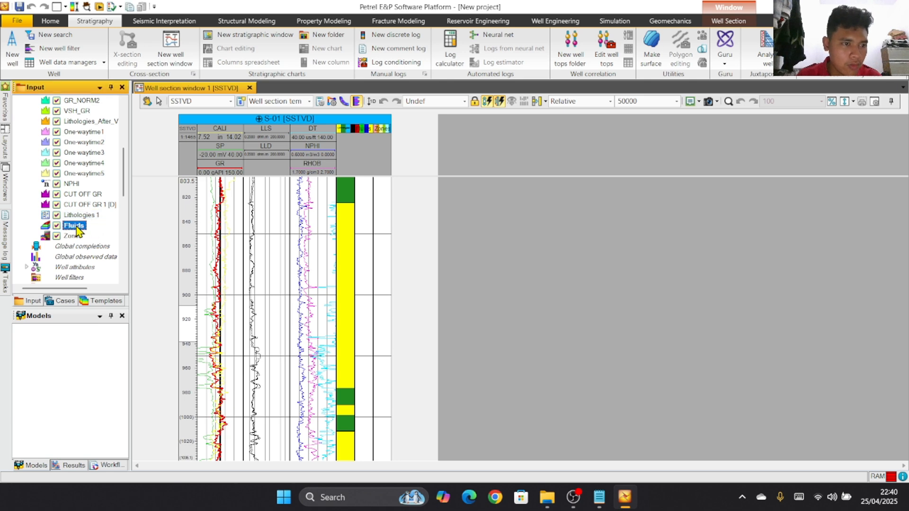
pyautogui.rightClick(77, 231)
pyautogui.click(98, 246)
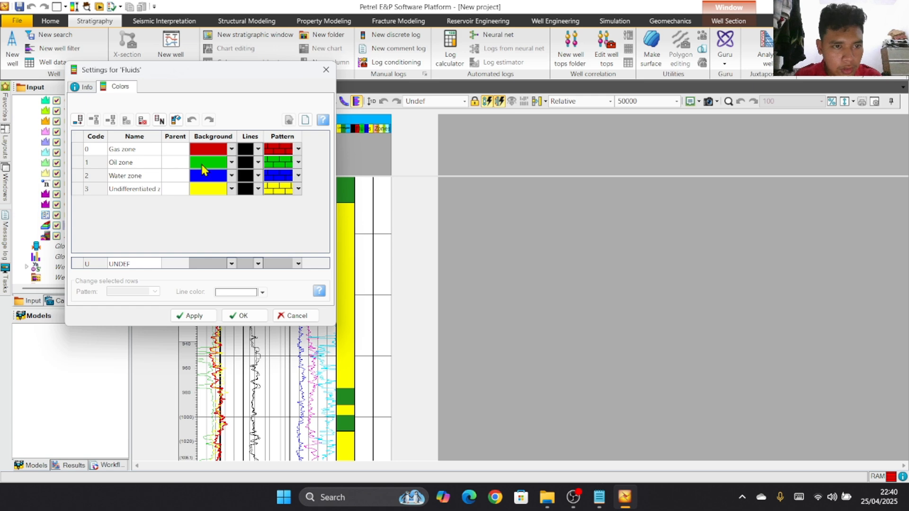
pyautogui.click(296, 150)
pyautogui.click(297, 150)
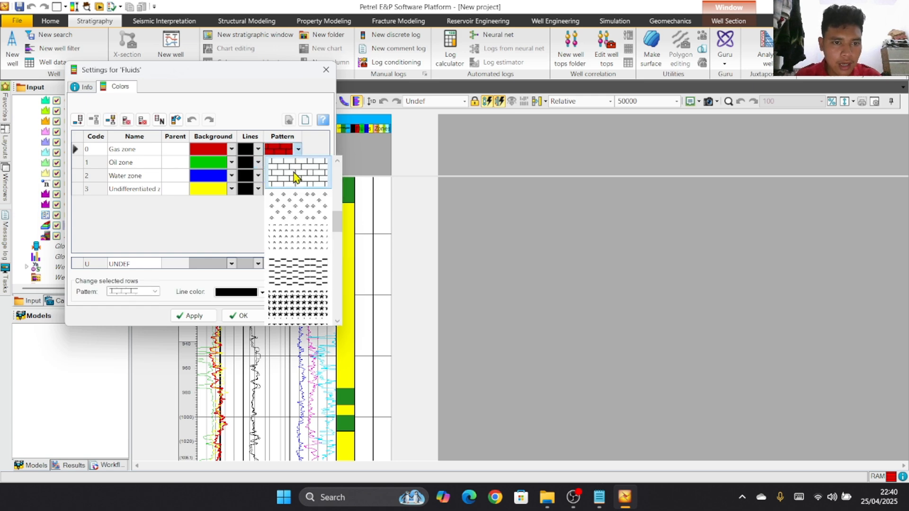
pyautogui.scroll(5, 294, 190)
pyautogui.click(298, 182)
# Step: Set the Oil zone and Water zone patterns in the Fluids color table to the blank solid fill
pyautogui.click(299, 162)
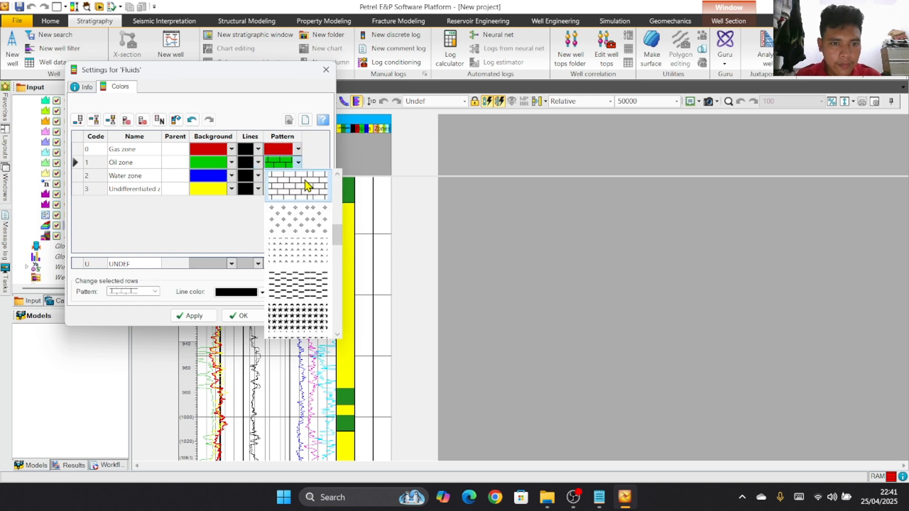
pyautogui.scroll(5, 303, 187)
pyautogui.click(303, 187)
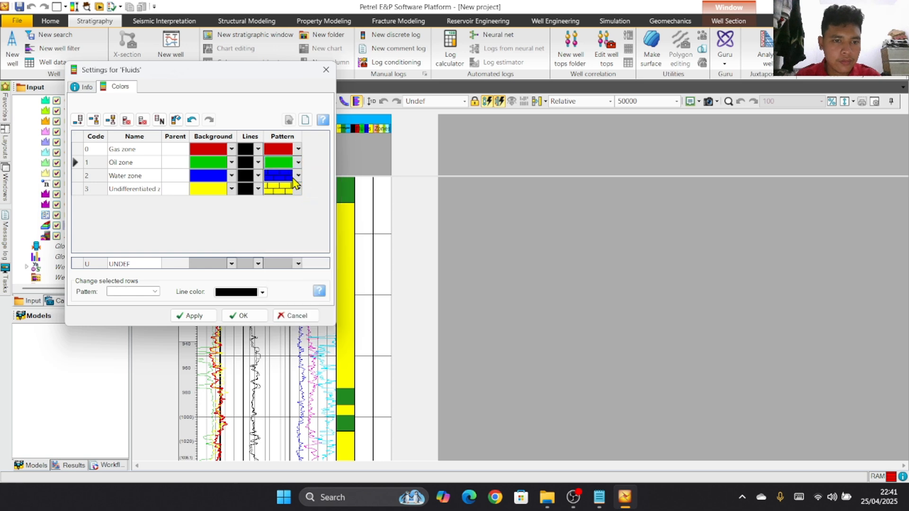
pyautogui.click(297, 176)
pyautogui.click(299, 175)
pyautogui.scroll(3, 311, 213)
pyautogui.scroll(3, 311, 213)
pyautogui.click(313, 198)
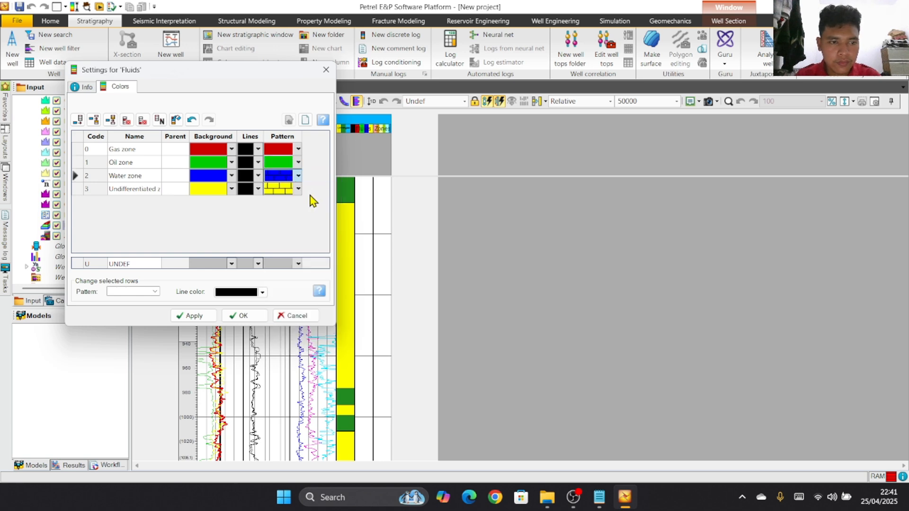
# Step: Remove the Undifferentiated zone entry, code 3, from the Fluids color table and save the settings
pyautogui.click(143, 123)
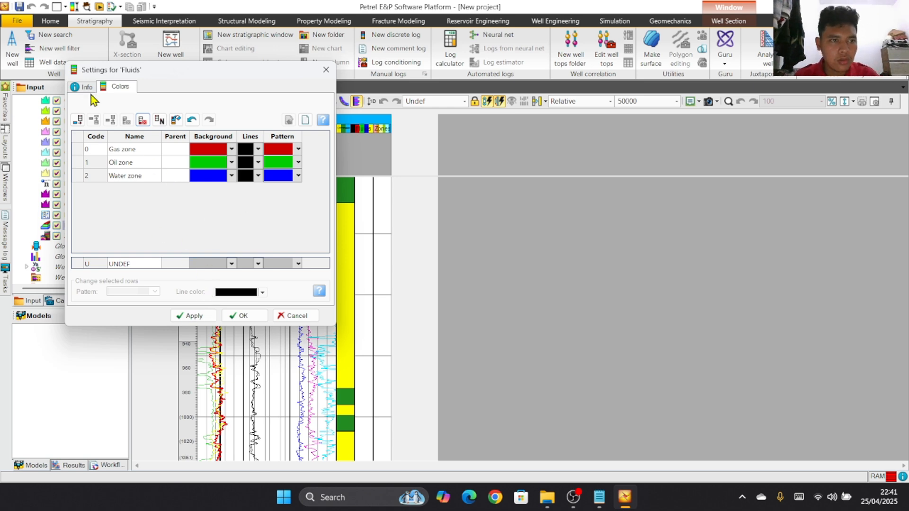
pyautogui.click(207, 317)
pyautogui.click(232, 316)
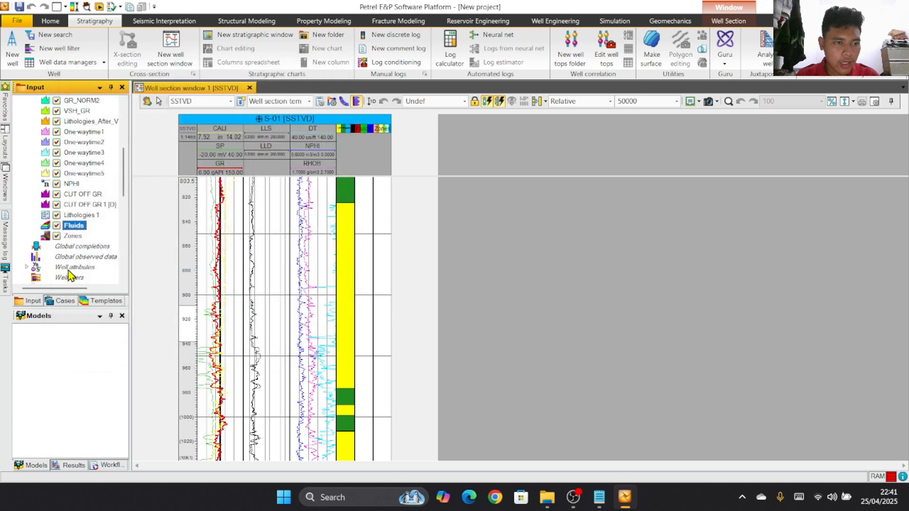
# Step: Open the global color table of the Zones log and remove codes 1 to 5, keeping only code 0
pyautogui.rightClick(65, 235)
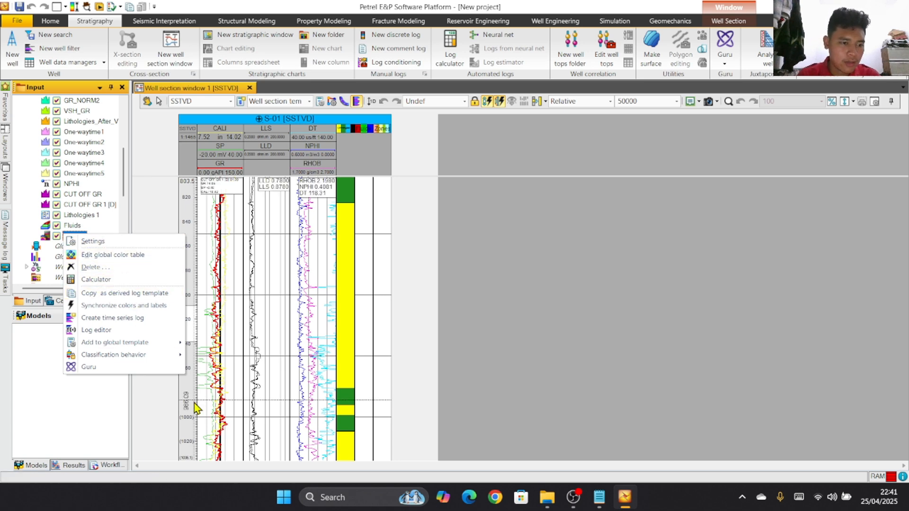
pyautogui.click(111, 255)
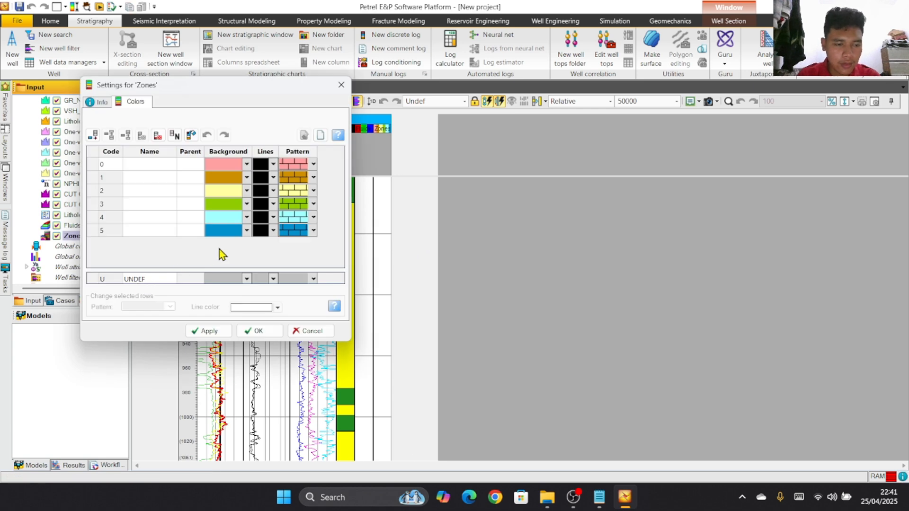
pyautogui.click(158, 136)
pyautogui.click(159, 137)
pyautogui.click(159, 136)
pyautogui.click(158, 137)
pyautogui.click(158, 137)
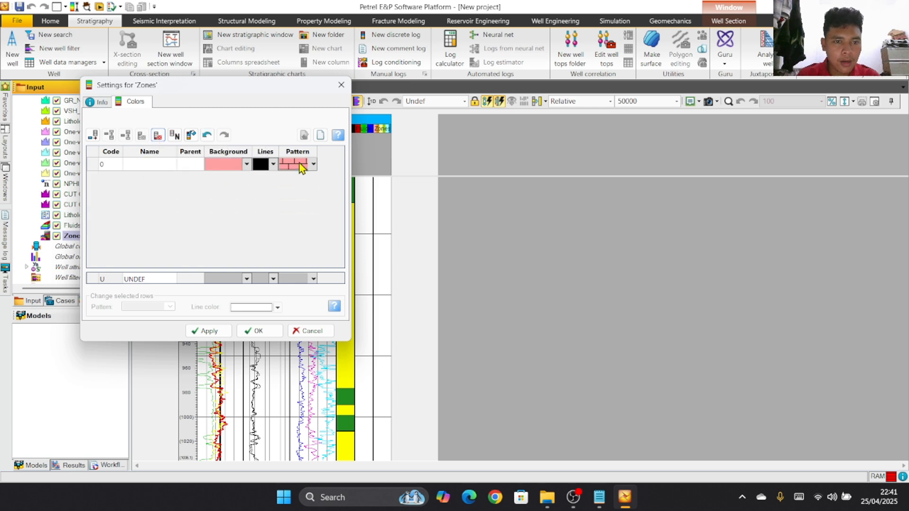
# Step: Set the pattern of code 0 in the Zones color table to the blank solid fill
pyautogui.click(313, 165)
pyautogui.scroll(3, 311, 194)
pyautogui.click(311, 194)
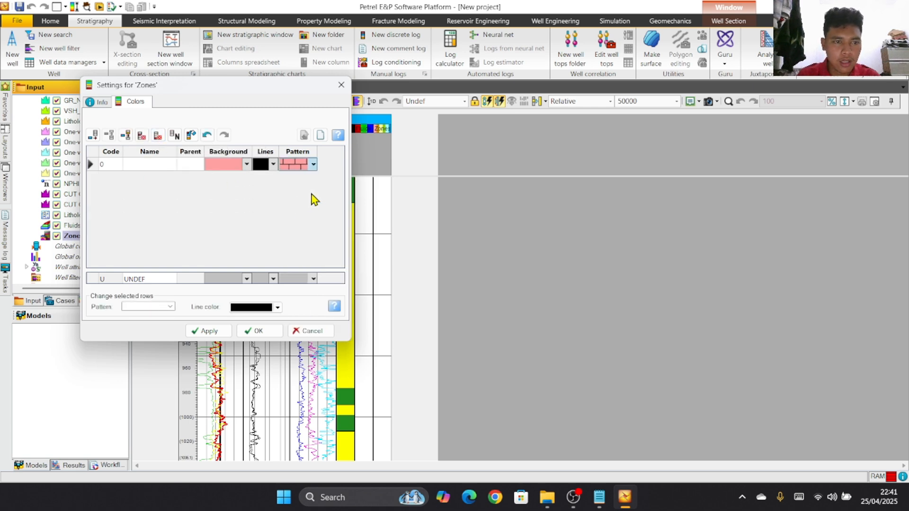
# Step: Clear the UNDEF name in the Zones color table, make that entry's background and line colors near-white, and save the settings
pyautogui.click(154, 280)
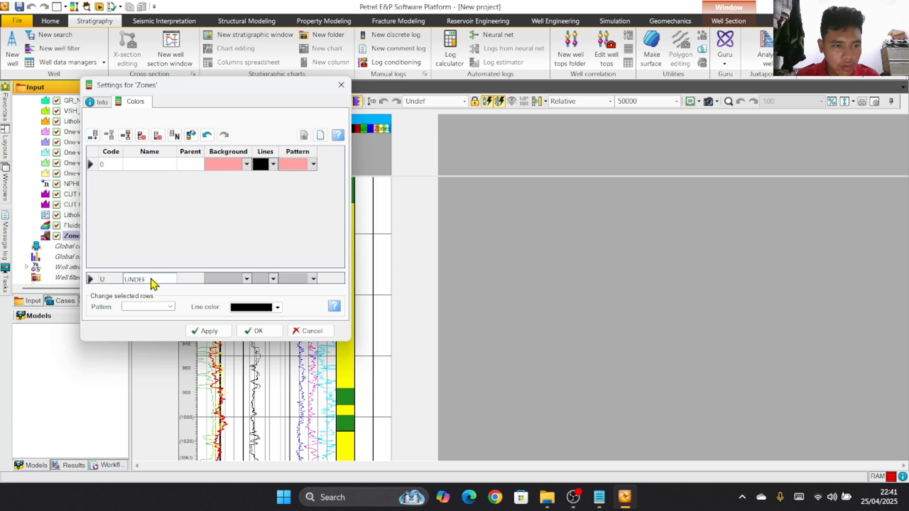
pyautogui.moveTo(123, 279); pyautogui.dragTo(145, 285)
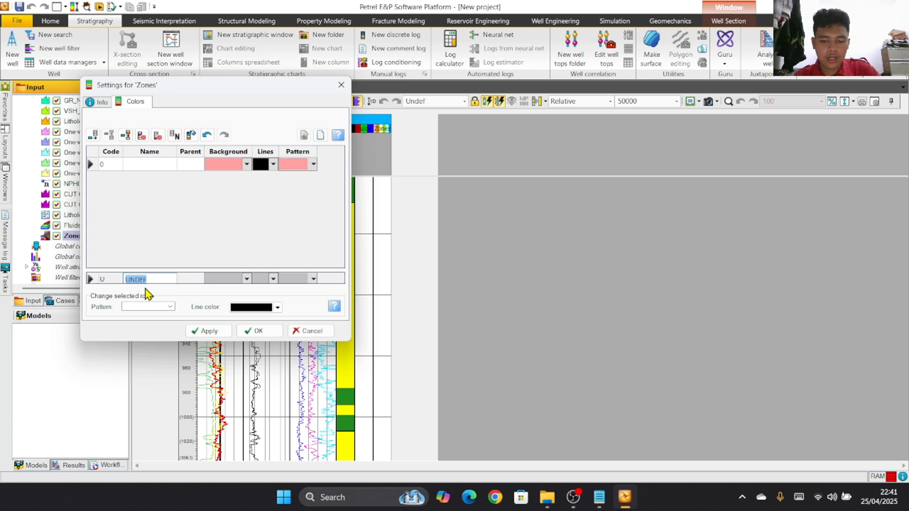
pyautogui.press('BackSpace')
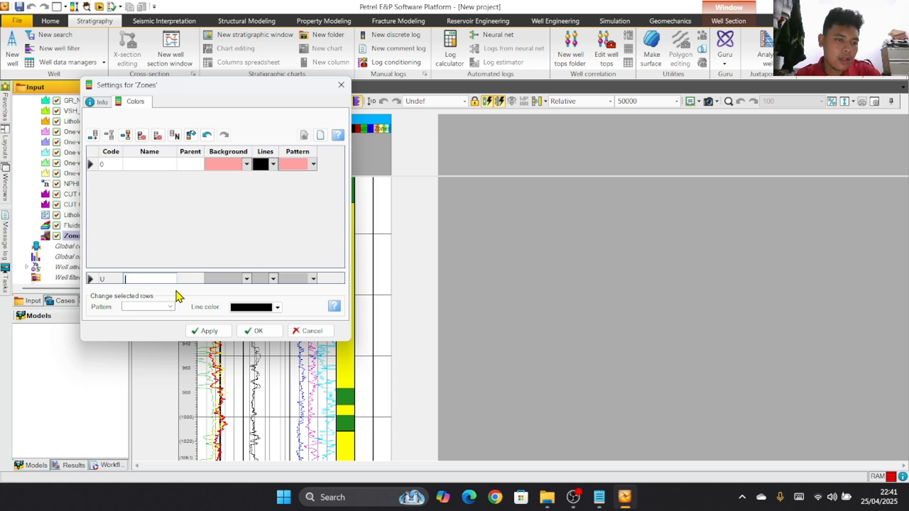
pyautogui.click(247, 280)
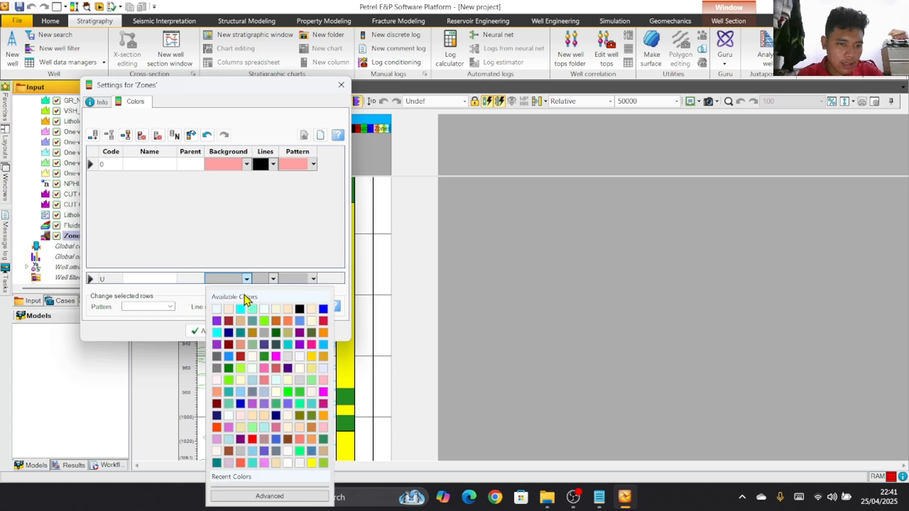
pyautogui.click(299, 450)
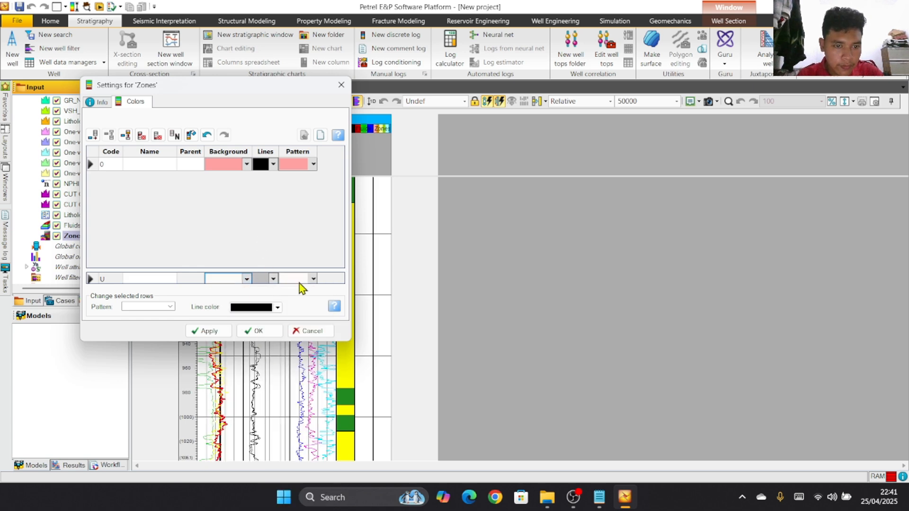
pyautogui.click(273, 279)
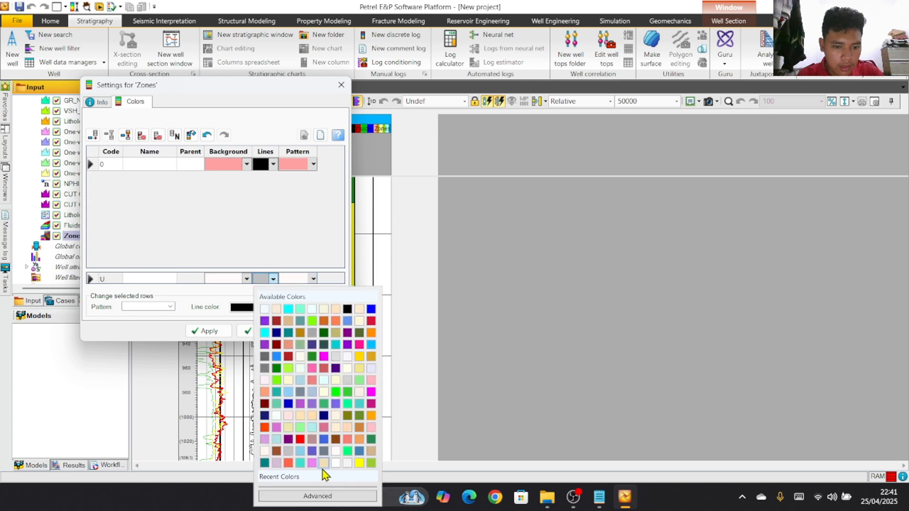
pyautogui.click(334, 455)
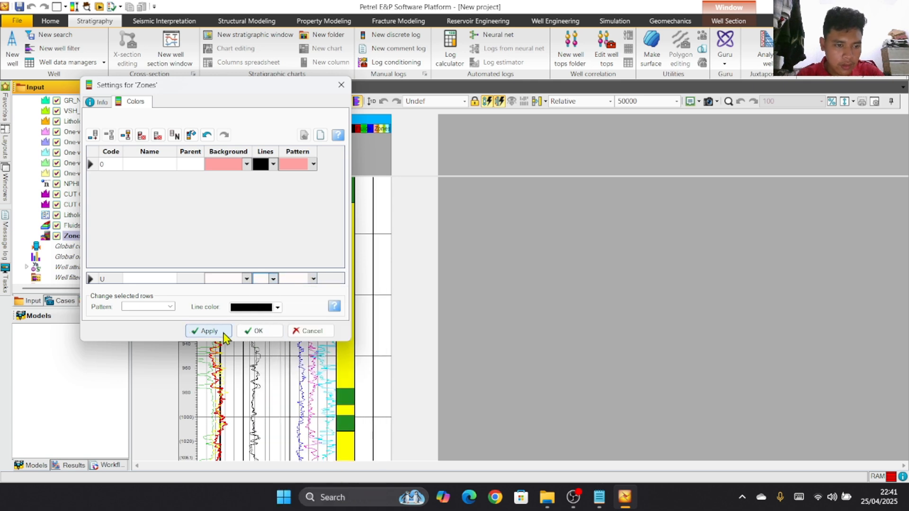
pyautogui.click(195, 331)
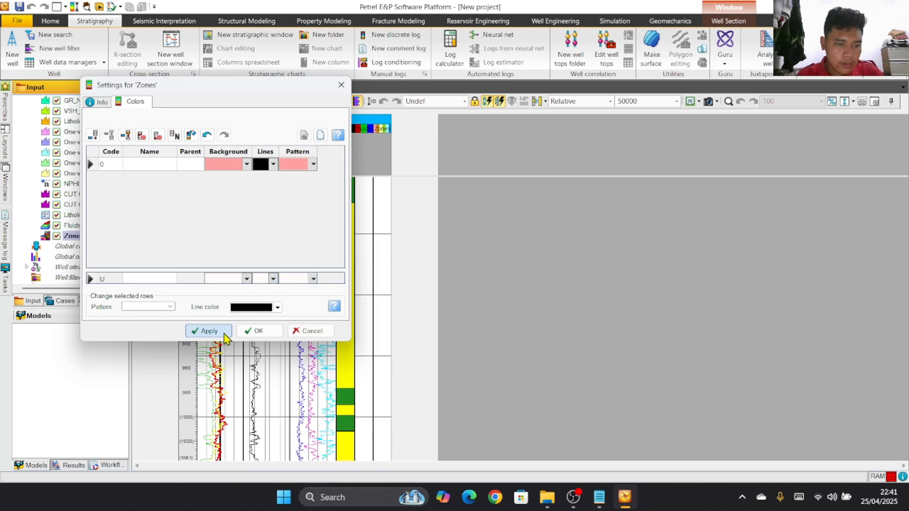
pyautogui.click(259, 331)
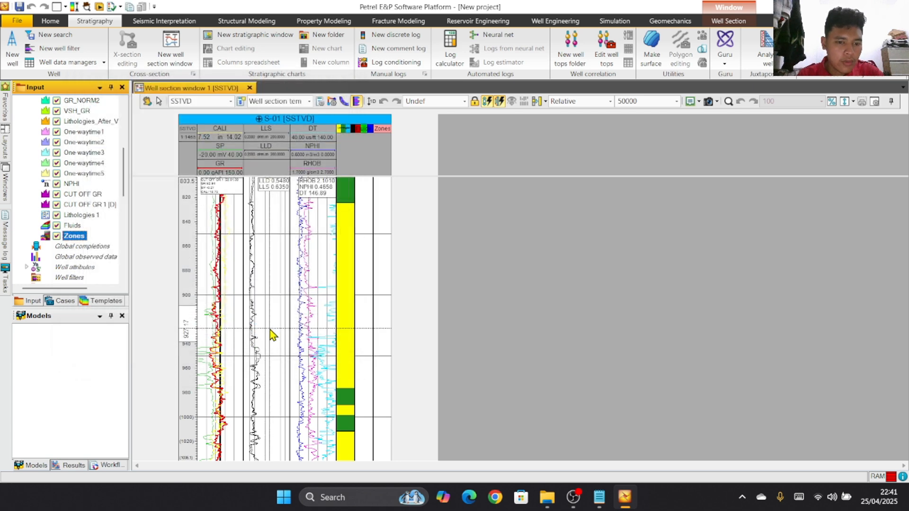
# Step: Examine the S-01 resistivity, neutron and density curves from the deeper section back up to about 1430 SSTVD for hydrocarbon intervals
pyautogui.scroll(-5, 338, 290)
pyautogui.scroll(-5, 376, 300)
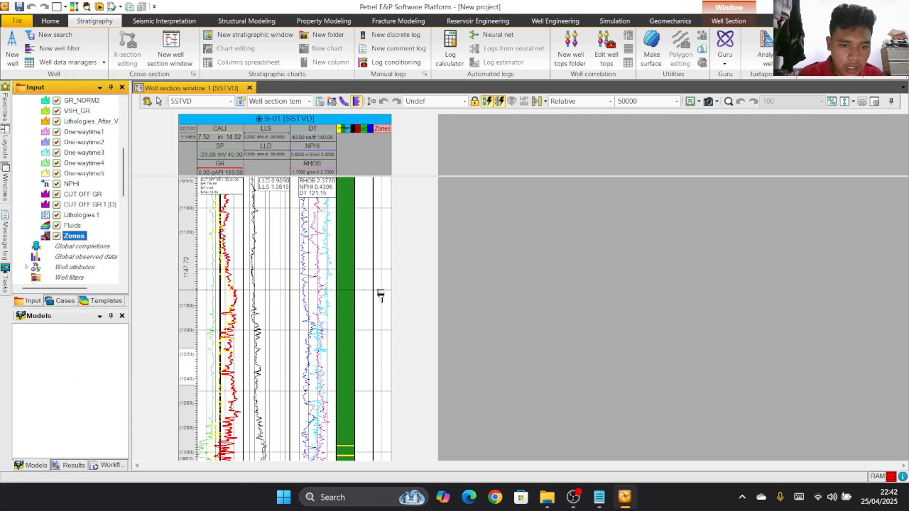
pyautogui.scroll(-5, 375, 299)
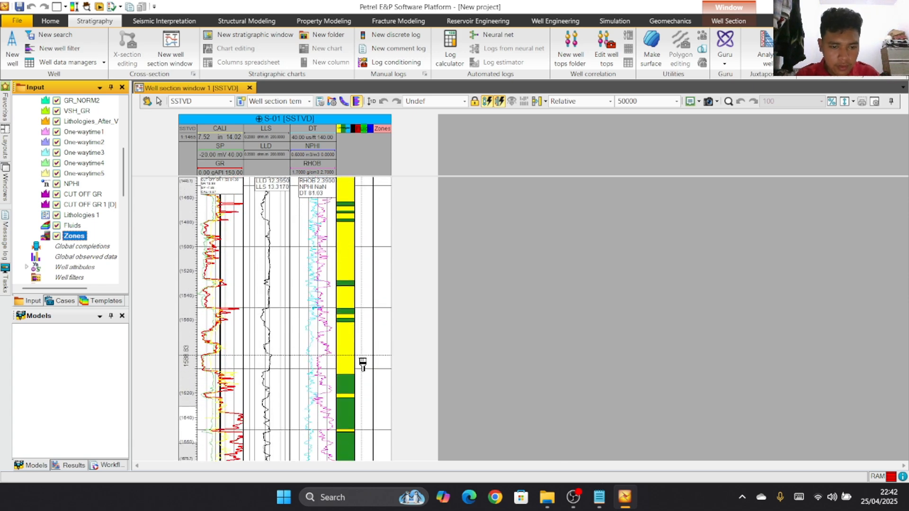
pyautogui.scroll(-5, 373, 354)
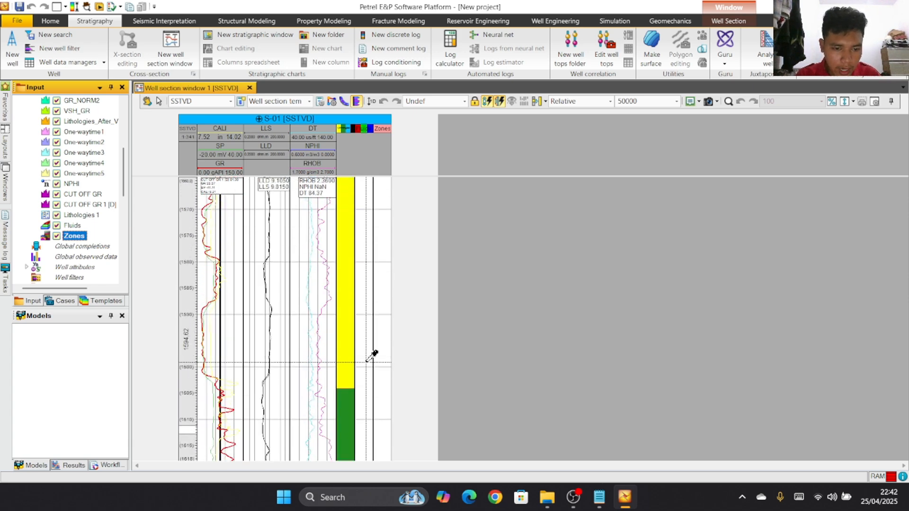
pyautogui.scroll(4, 373, 354)
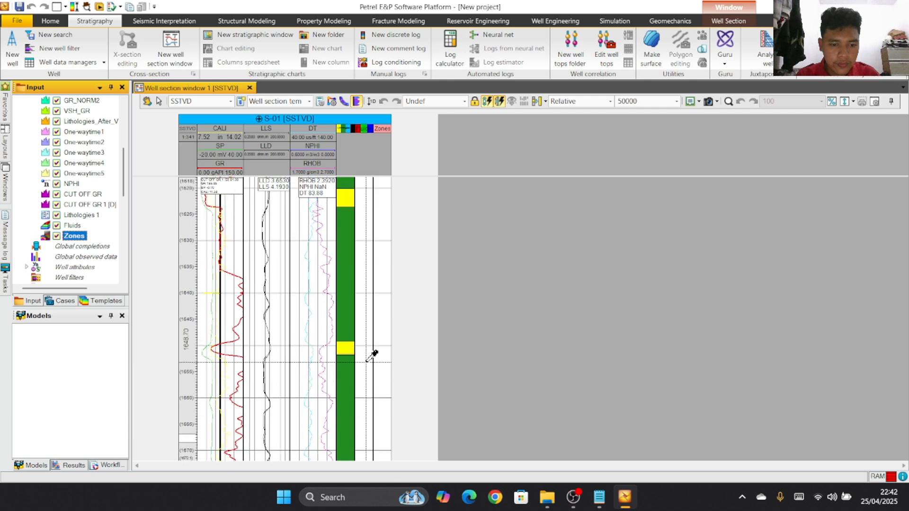
pyautogui.scroll(8, 365, 367)
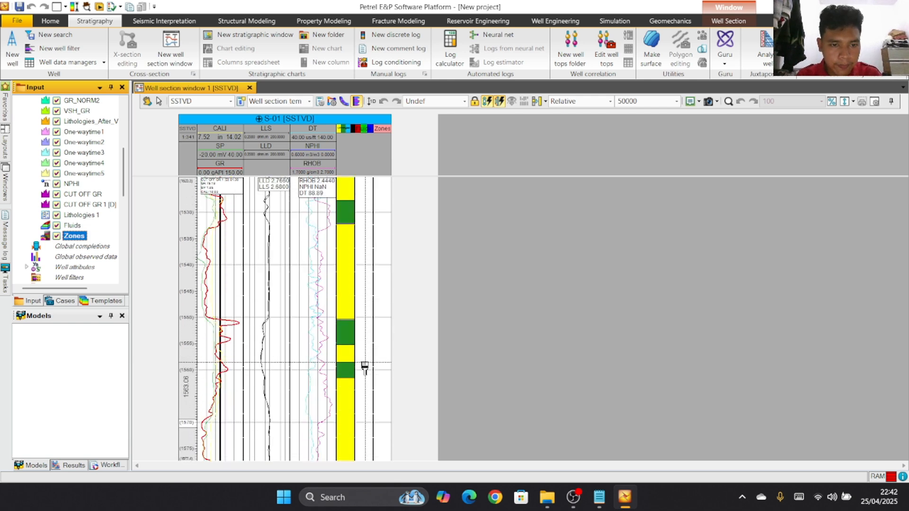
pyautogui.scroll(9, 365, 367)
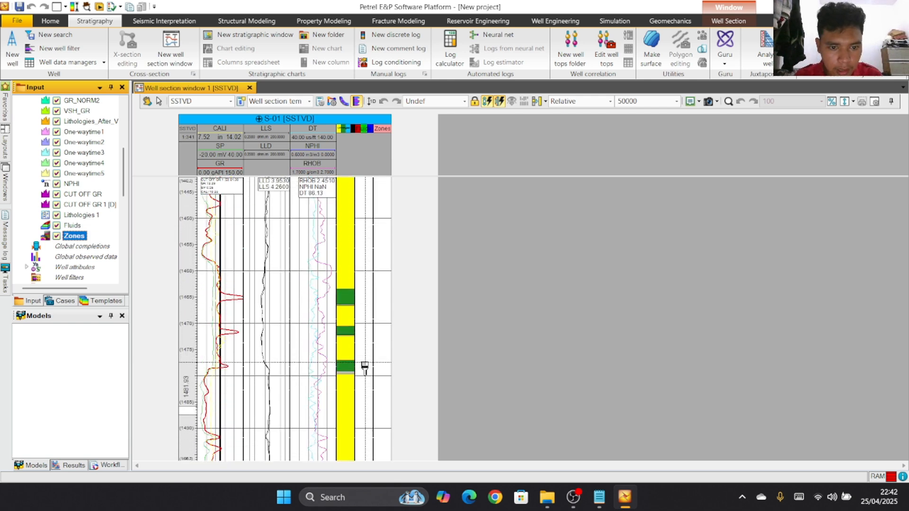
pyautogui.scroll(1, 365, 367)
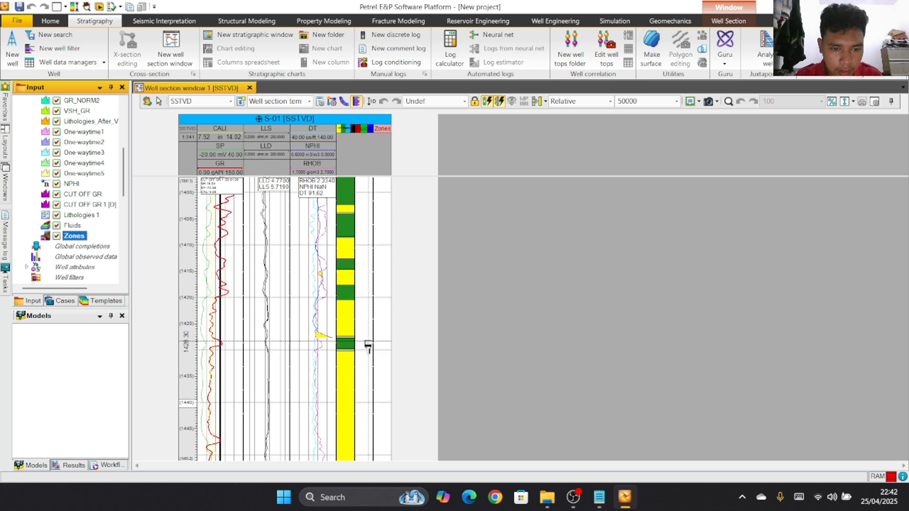
# Step: Paint Oil zone on the Fluids log of S-01 at about 1426.5 to 1428.5 and about 1415 to 1416.5 SSTVD
pyautogui.rightClick(372, 342)
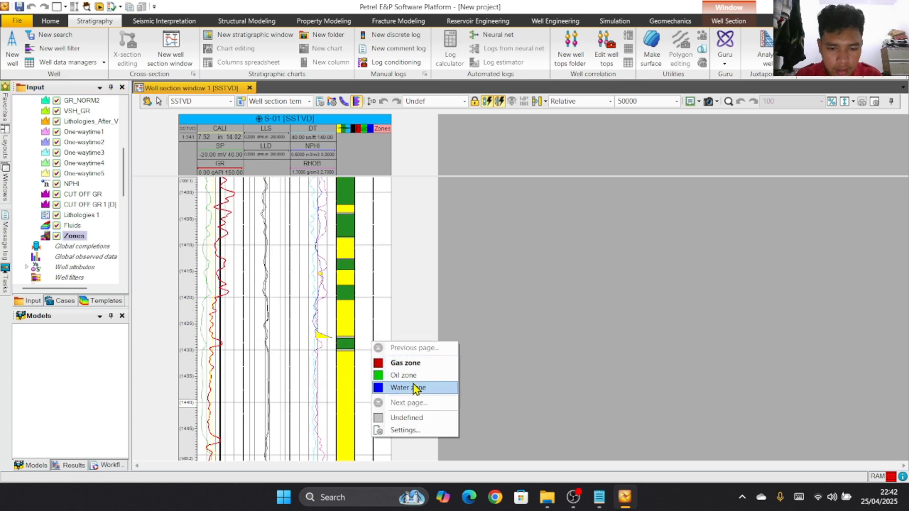
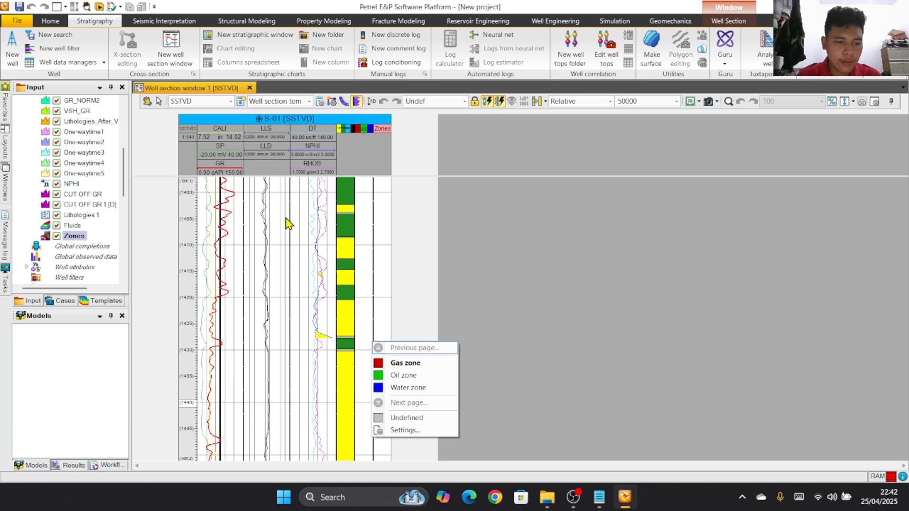
pyautogui.click(425, 376)
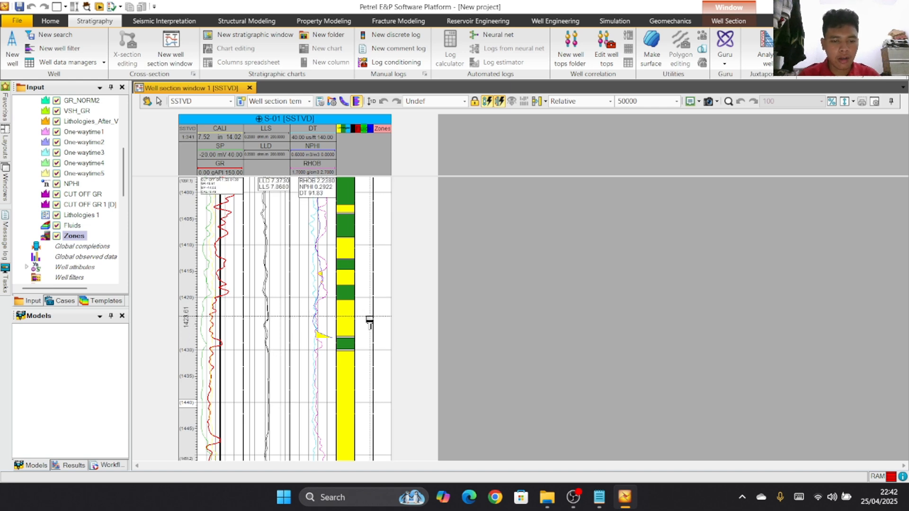
pyautogui.rightClick(368, 344)
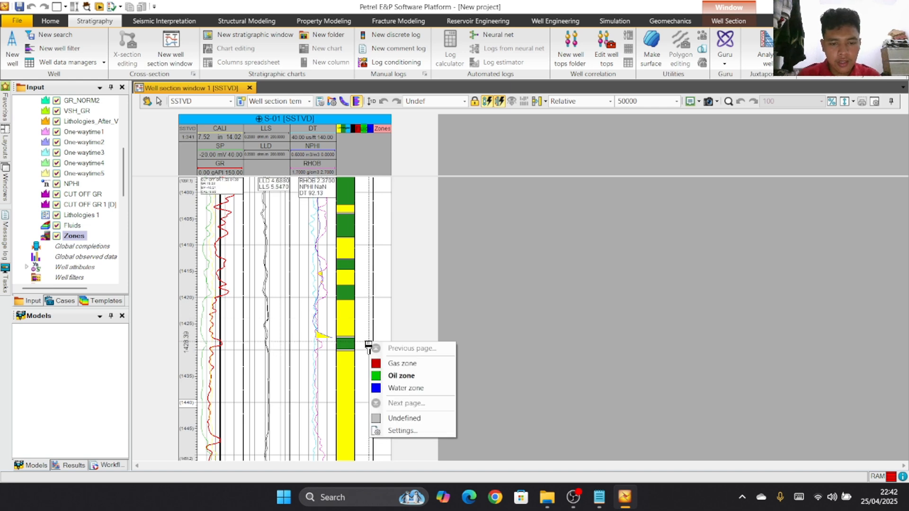
pyautogui.click(398, 377)
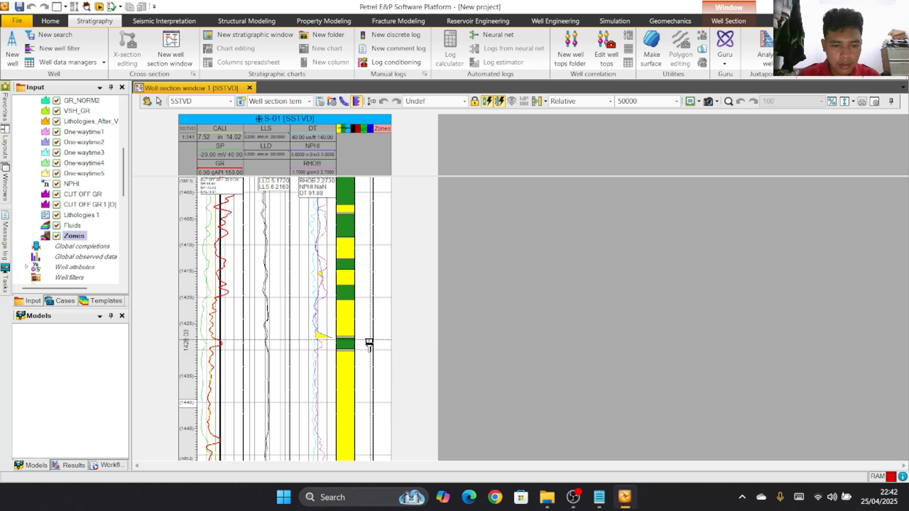
pyautogui.moveTo(370, 341); pyautogui.dragTo(368, 332)
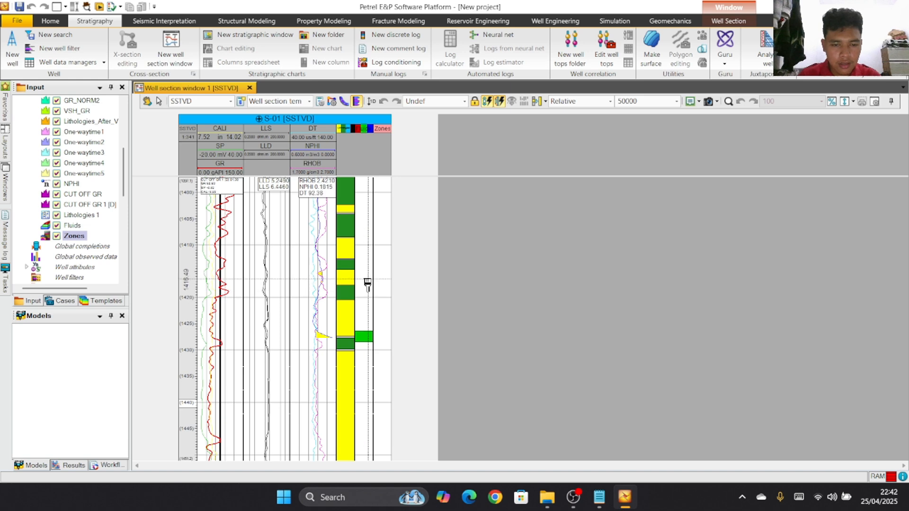
pyautogui.click(366, 272)
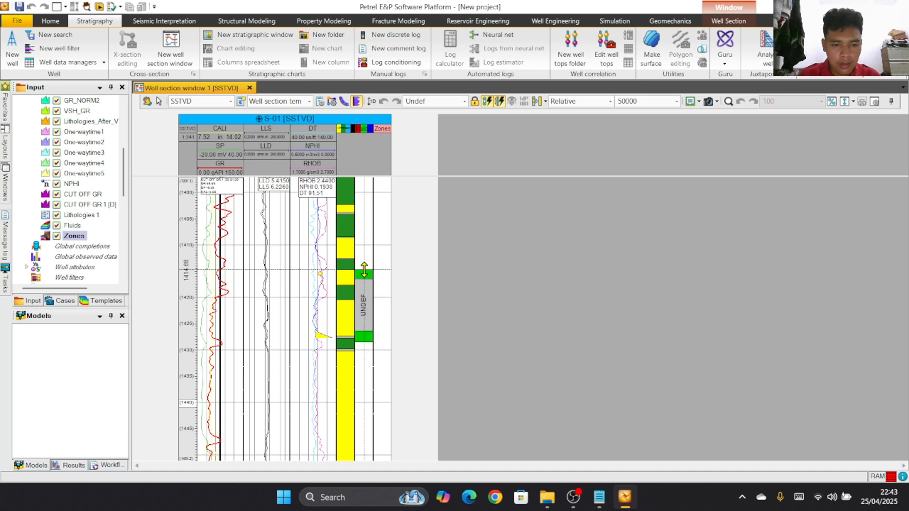
# Step: Clear the UNDEF name of the undefined entry in the Fluids color table
pyautogui.scroll(3, 356, 298)
pyautogui.scroll(3, 356, 299)
pyautogui.scroll(-3, 358, 301)
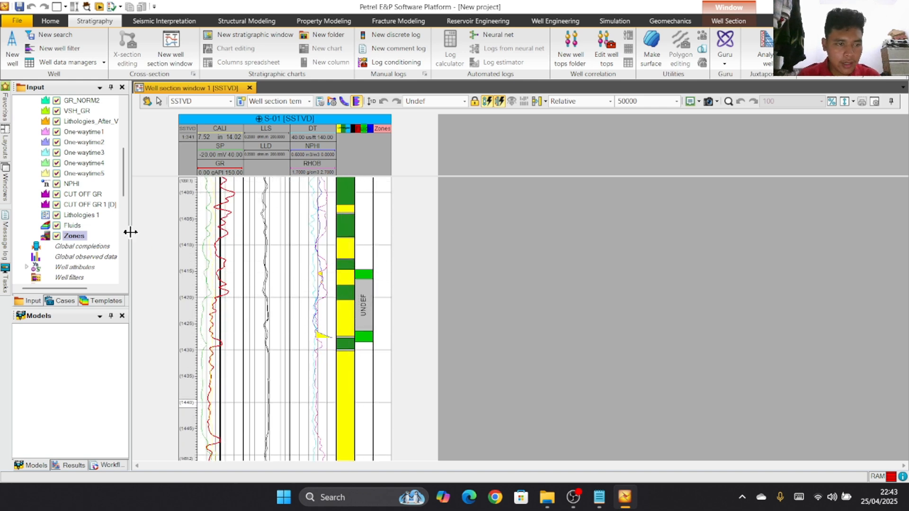
pyautogui.rightClick(76, 227)
pyautogui.click(104, 247)
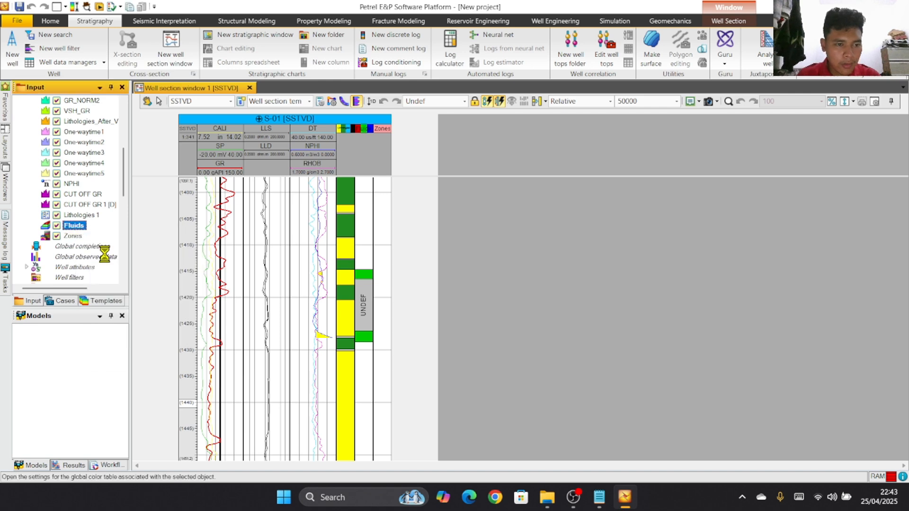
pyautogui.click(148, 265)
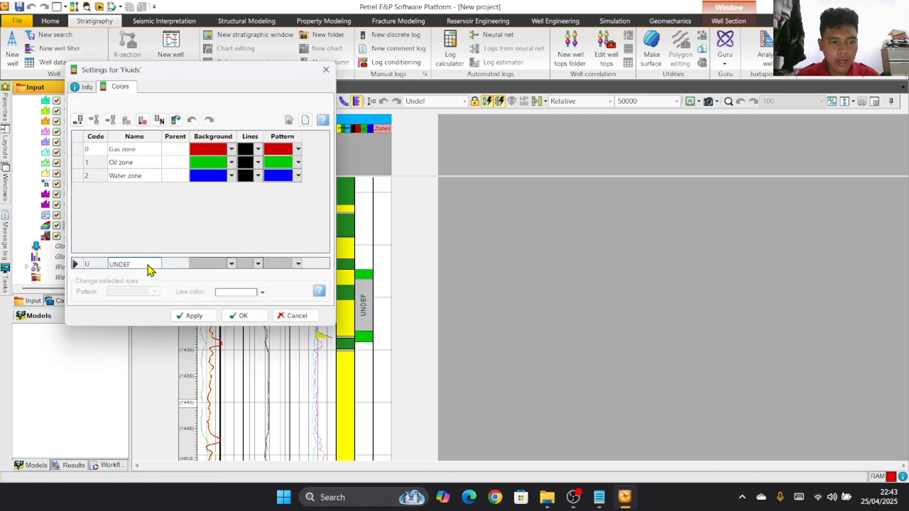
pyautogui.click(121, 267)
pyautogui.press('BackSpace')
pyautogui.press('BackSpace')
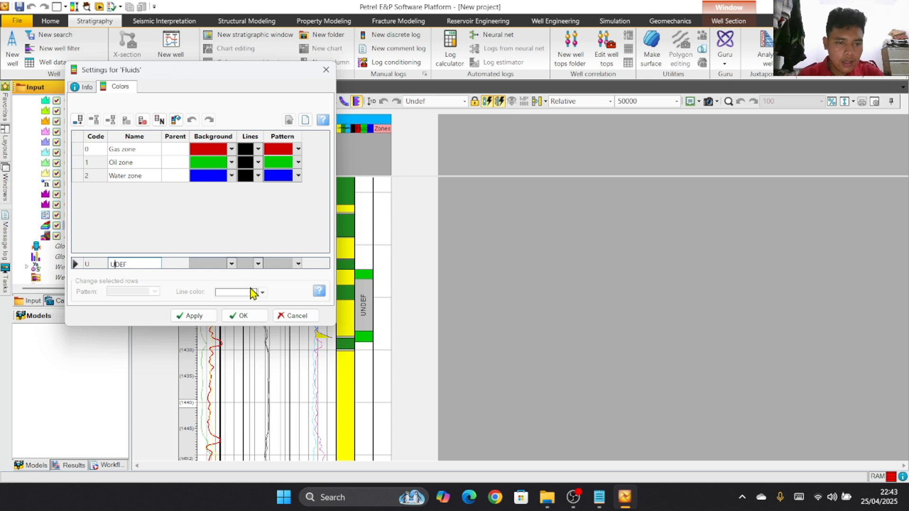
pyautogui.press('BackSpace')
# Step: Make the background and line colors of the undefined entry in the Fluids color table near-white and save the settings
pyautogui.click(231, 264)
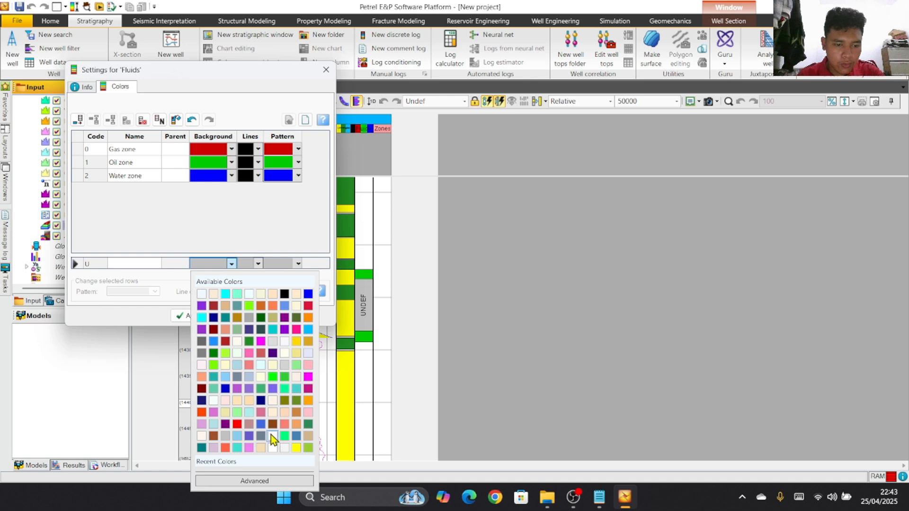
pyautogui.click(272, 435)
pyautogui.click(262, 262)
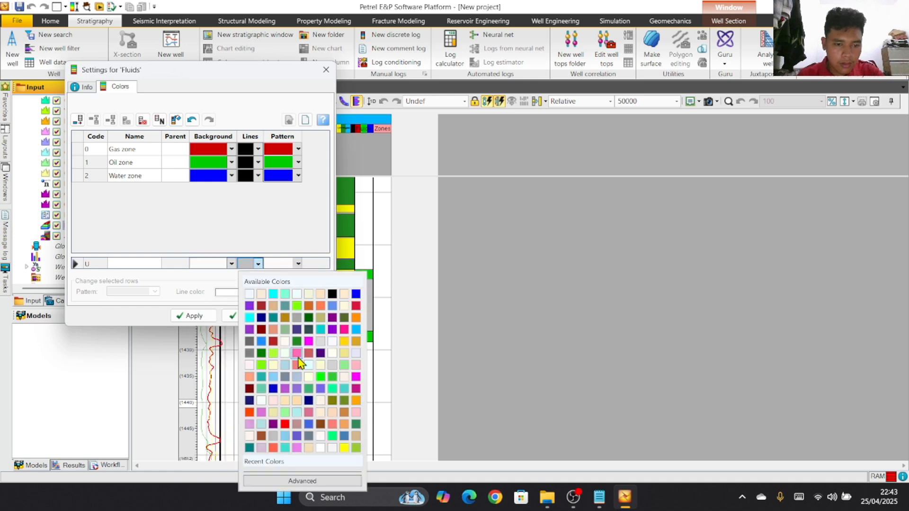
pyautogui.click(315, 442)
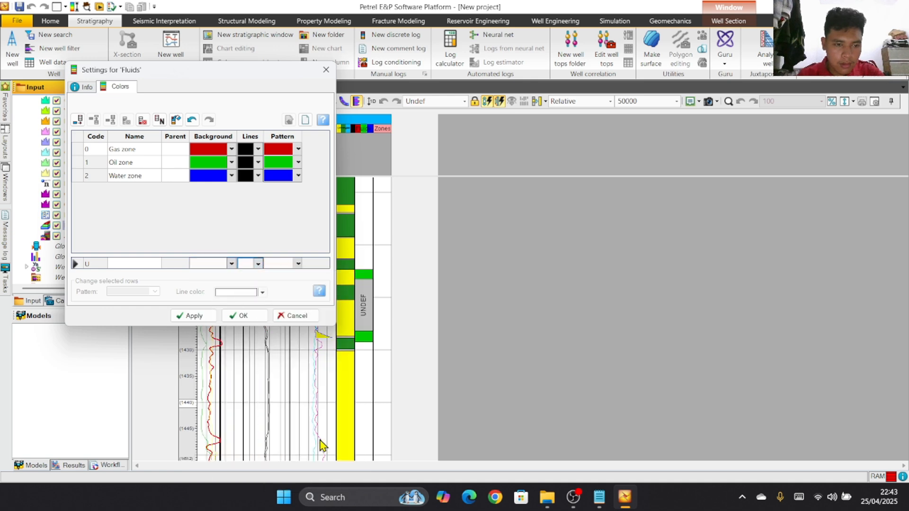
pyautogui.click(197, 315)
pyautogui.click(240, 316)
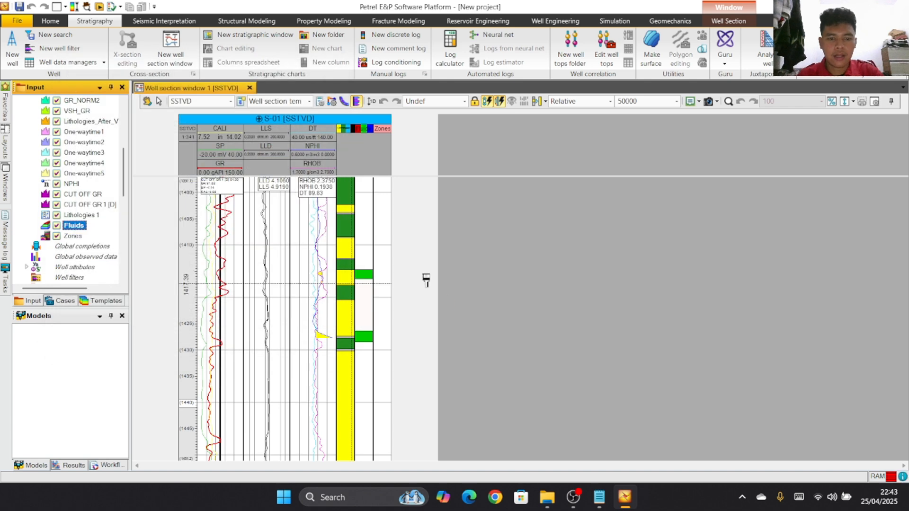
# Step: Paint Oil zone on the Fluids log of S-01 at about 1339.6 to 1340.2 SSTVD
pyautogui.scroll(8, 386, 296)
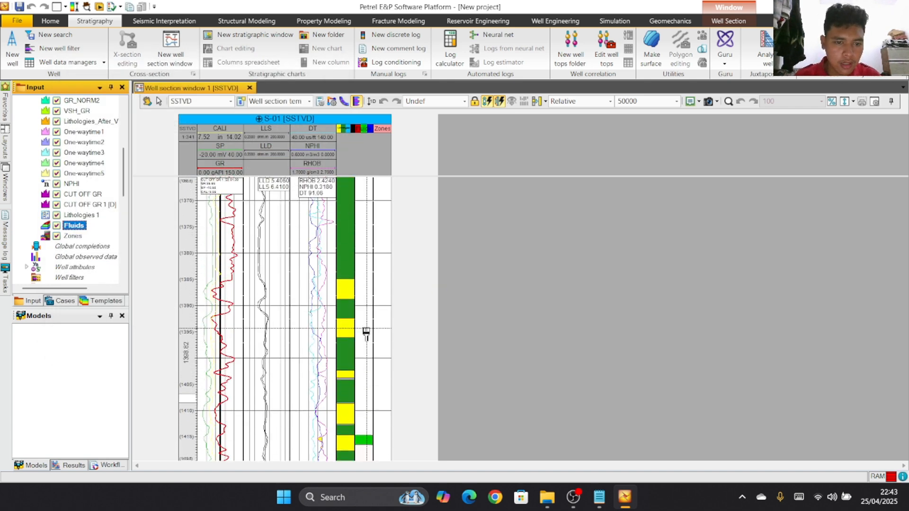
pyautogui.scroll(10, 366, 334)
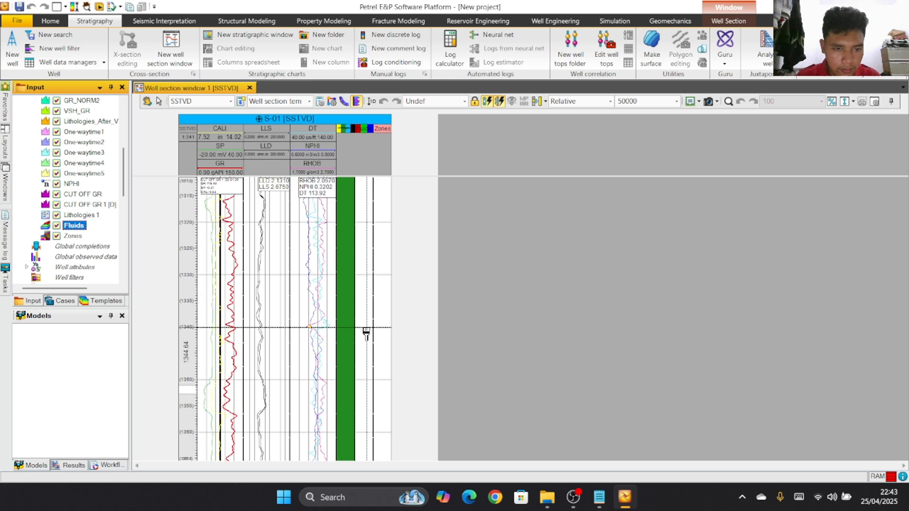
pyautogui.scroll(-1, 367, 420)
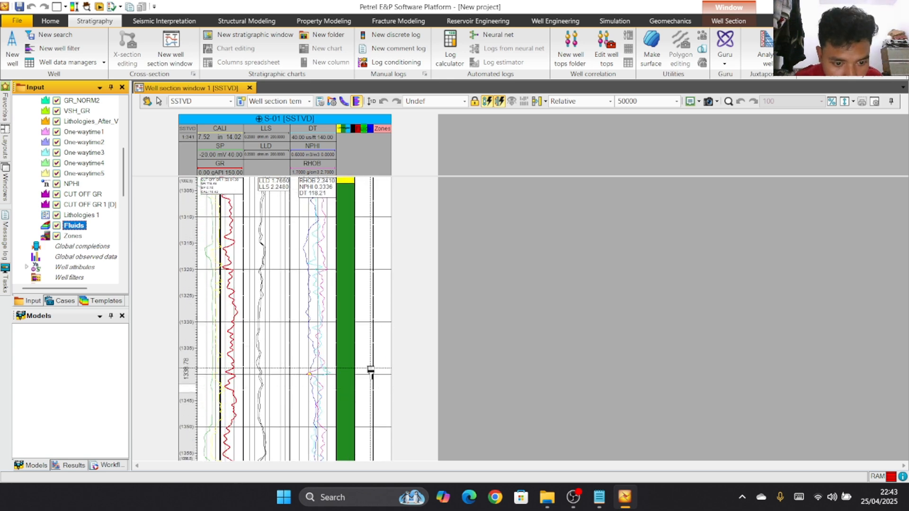
pyautogui.scroll(3, 366, 384)
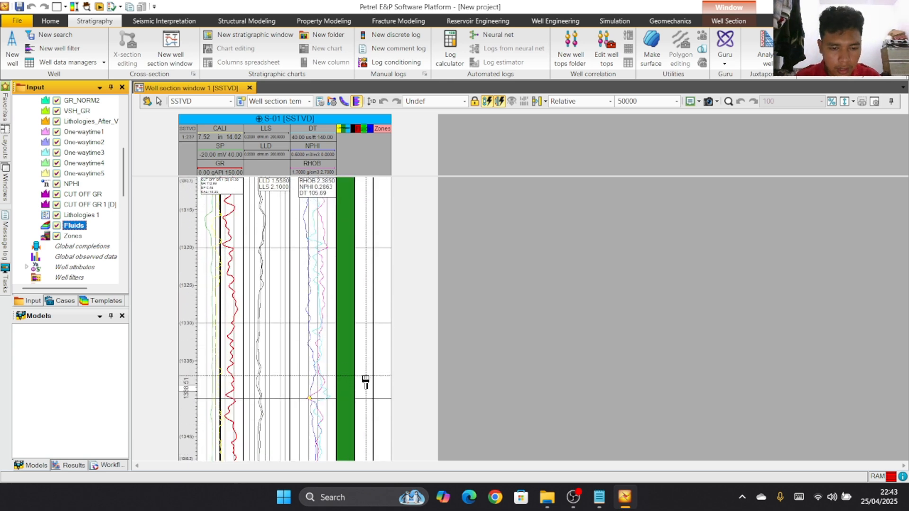
pyautogui.scroll(-3, 366, 379)
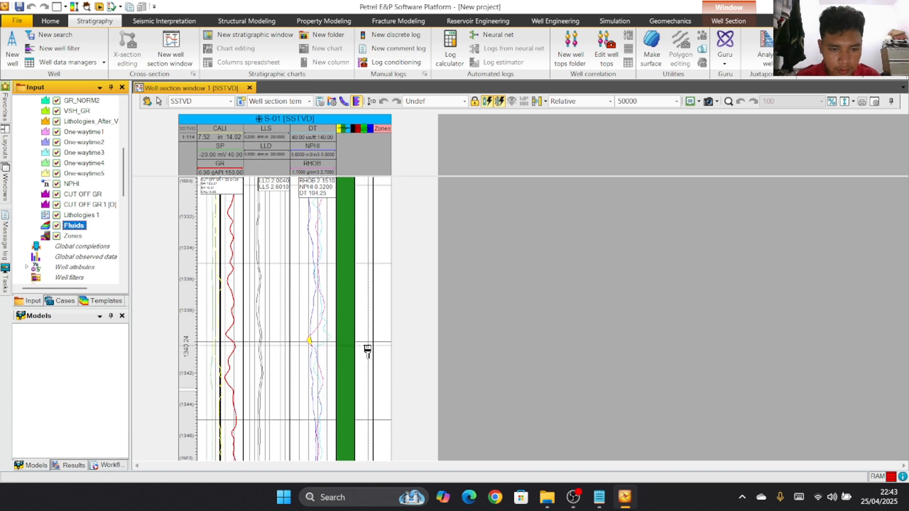
pyautogui.moveTo(368, 344); pyautogui.dragTo(367, 339)
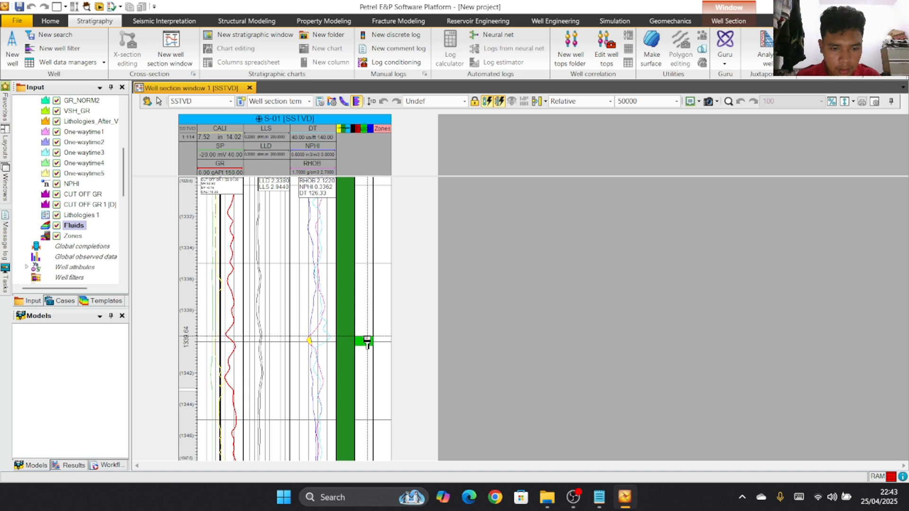
# Step: Paint Water zone on the Fluids log of S-01 at the neutron-density crossover, about 692 to 694 SSTVD
pyautogui.scroll(5, 367, 339)
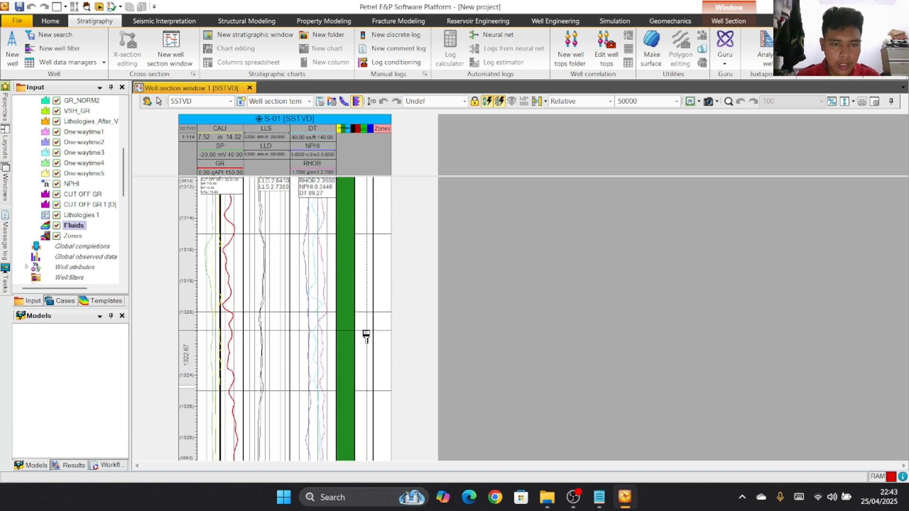
pyautogui.scroll(6, 366, 336)
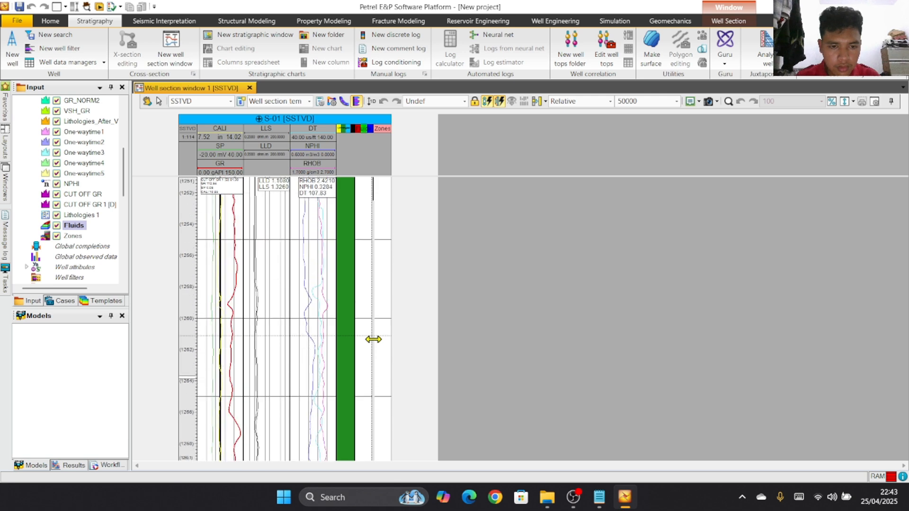
pyautogui.scroll(7, 373, 340)
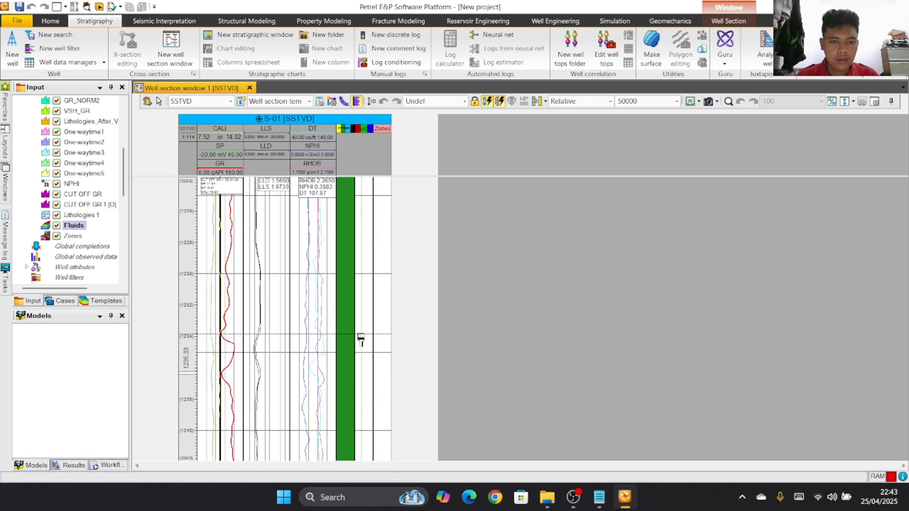
pyautogui.scroll(3, 361, 339)
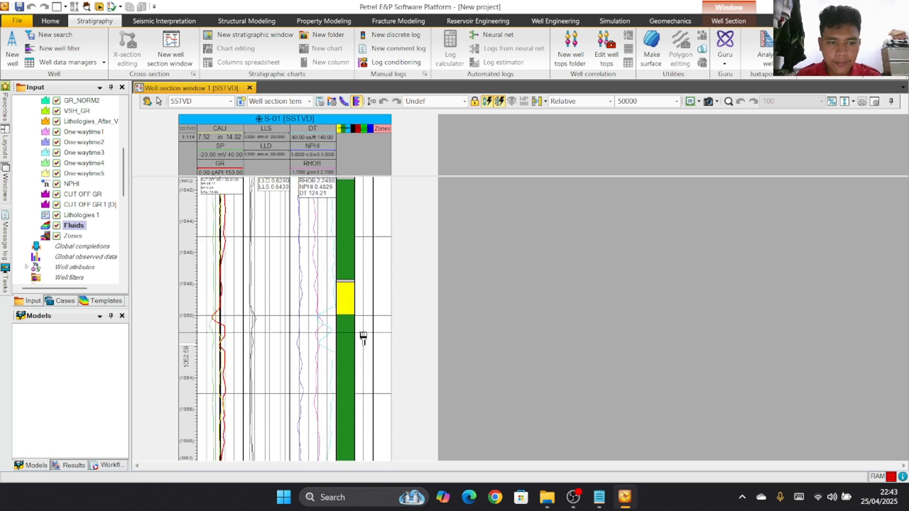
pyautogui.scroll(5, 363, 338)
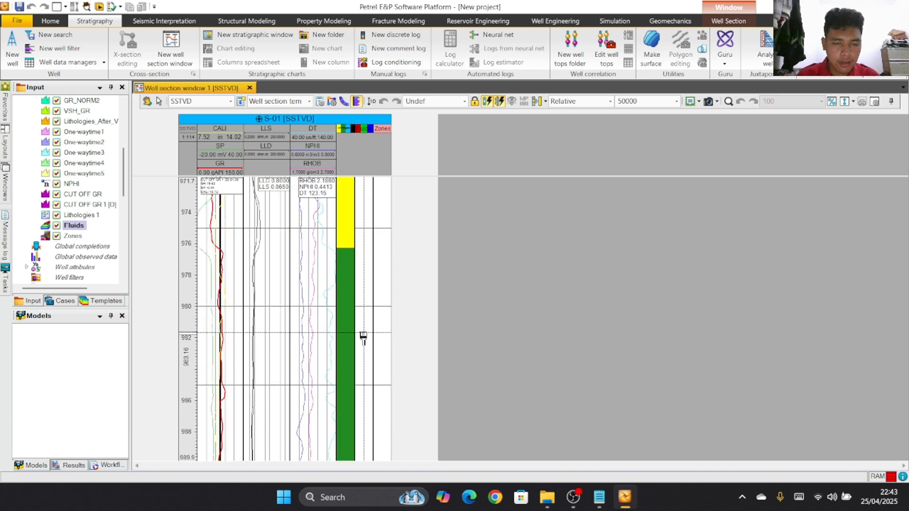
pyautogui.scroll(6, 363, 337)
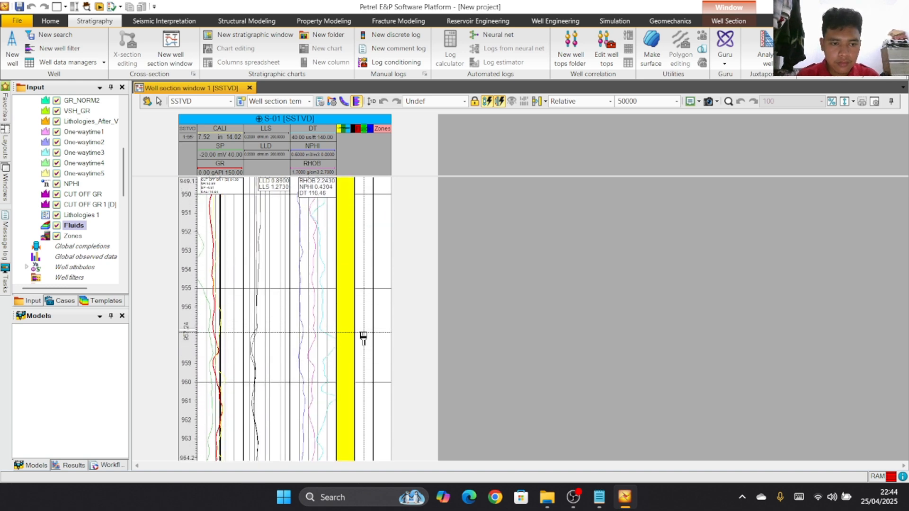
pyautogui.scroll(5, 363, 338)
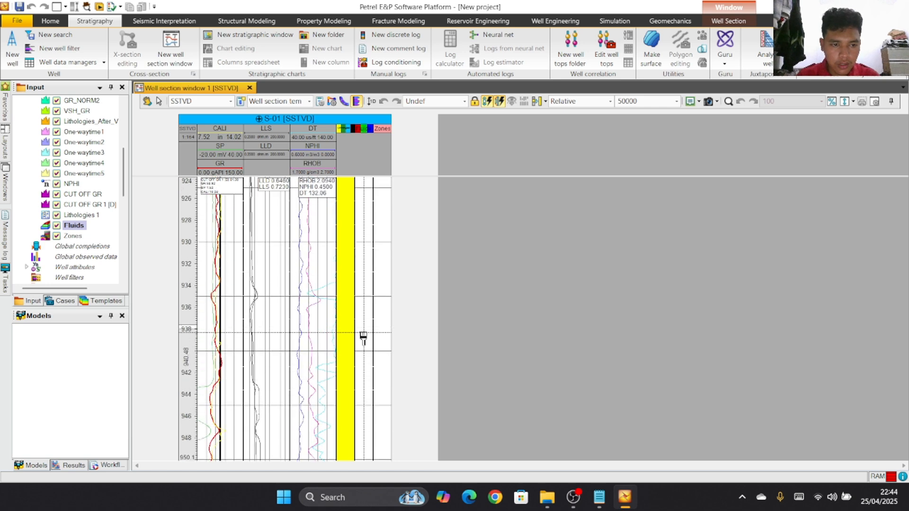
pyautogui.scroll(4, 363, 337)
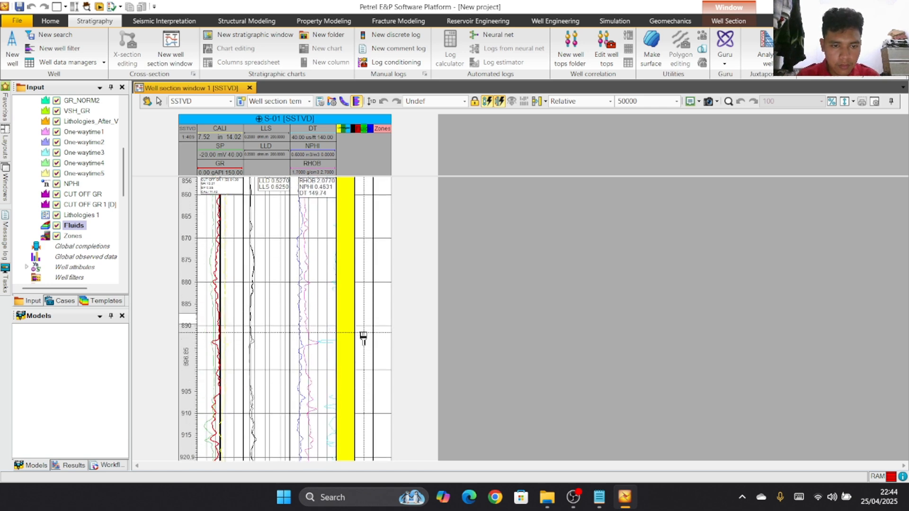
pyautogui.scroll(6, 363, 338)
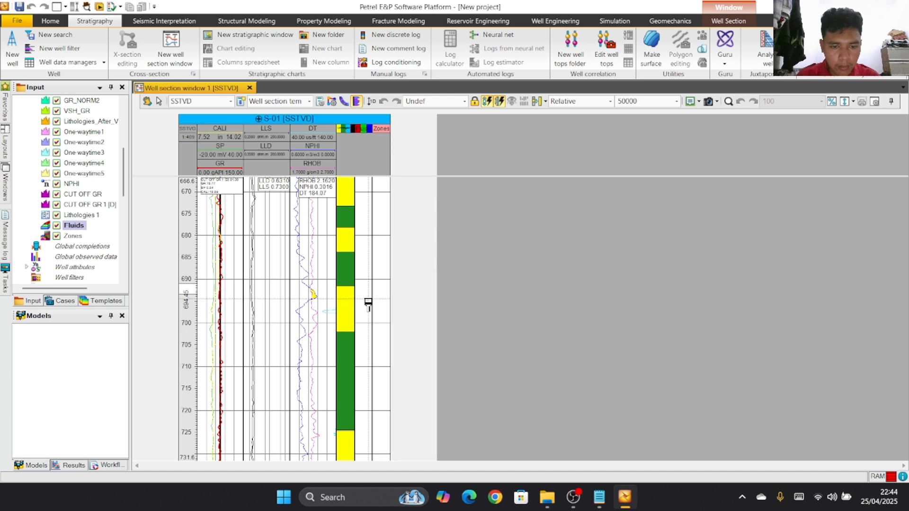
pyautogui.rightClick(367, 300)
pyautogui.click(393, 347)
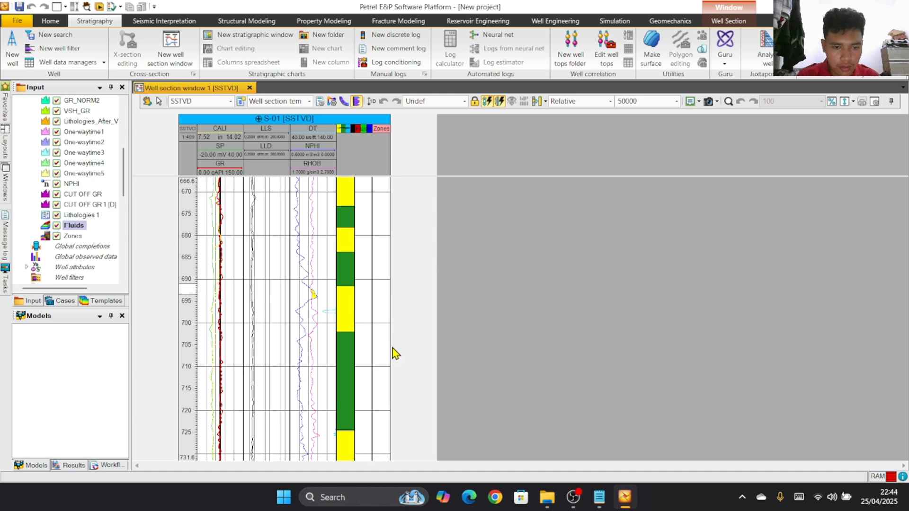
pyautogui.click(364, 295)
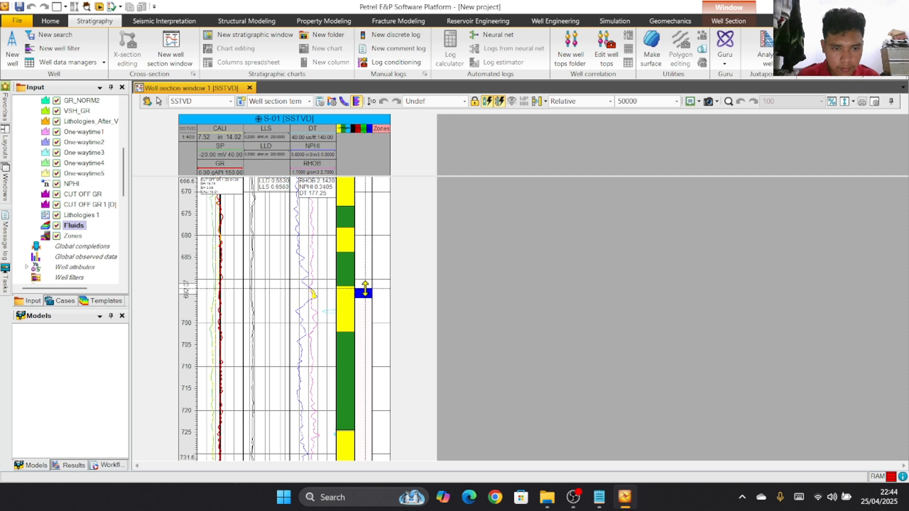
# Step: Paint Water zone on the Fluids log of S-01 at about 505 to 507 and about 390 to 395 SSTVD
pyautogui.scroll(5, 365, 295)
pyautogui.scroll(12, 364, 294)
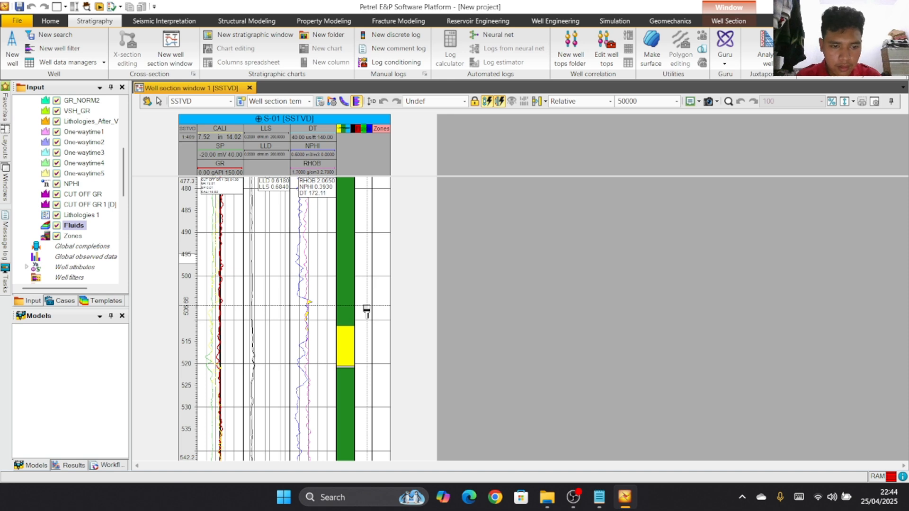
pyautogui.click(366, 307)
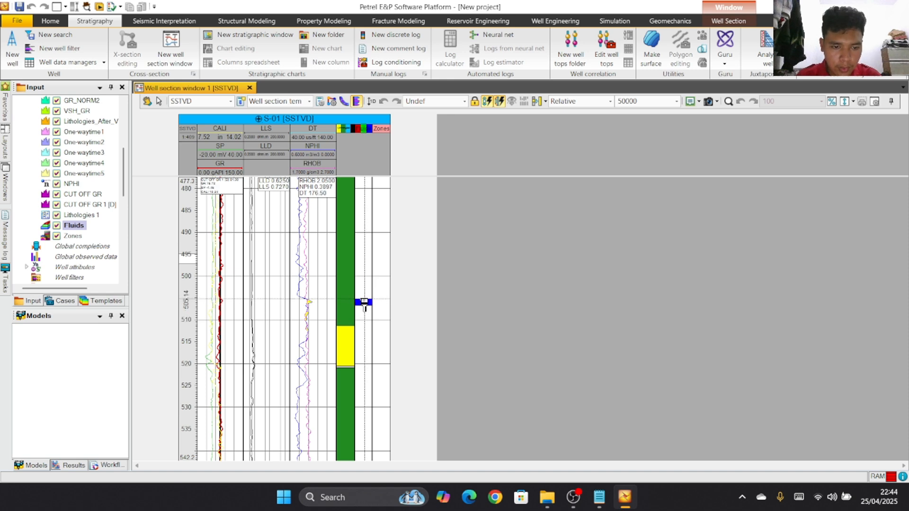
pyautogui.scroll(3, 364, 305)
pyautogui.scroll(15, 365, 305)
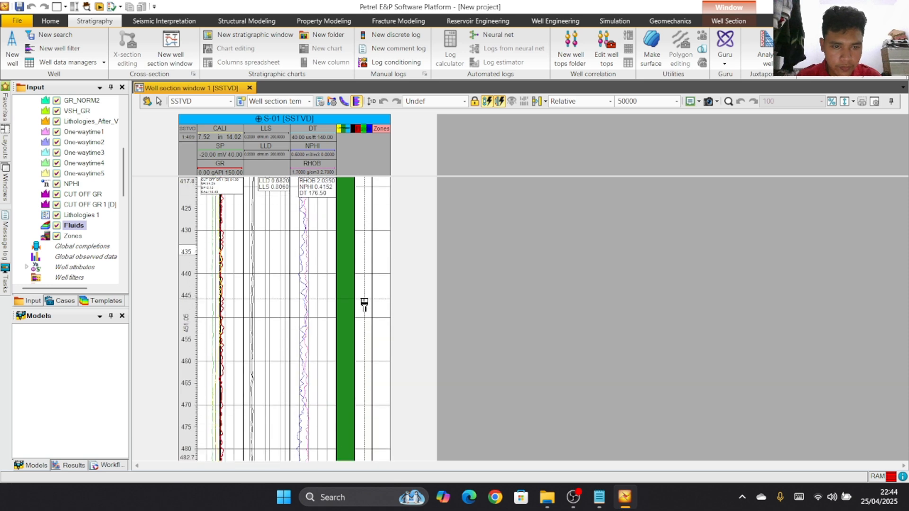
pyautogui.scroll(2, 365, 305)
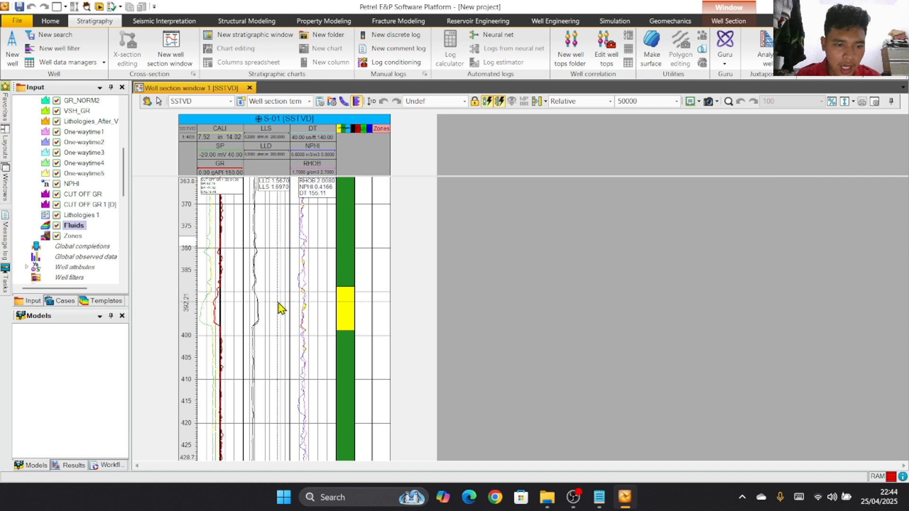
pyautogui.moveTo(375, 322)
pyautogui.mouseDown()
pyautogui.moveTo(363, 319)
pyautogui.moveTo(361, 297)
pyautogui.mouseUp()
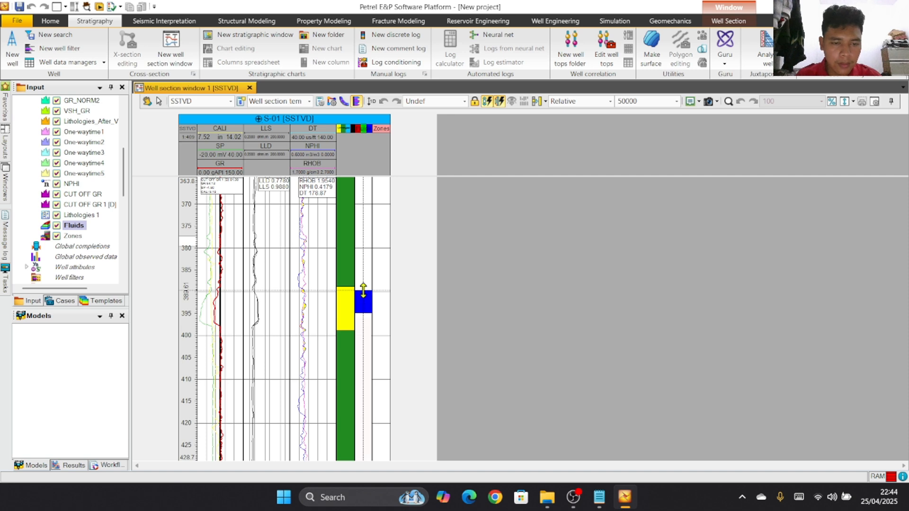
# Step: Review the painted Fluids intervals against the S-01 curves from about 340 down to about 1560 SSTVD
pyautogui.scroll(5, 361, 300)
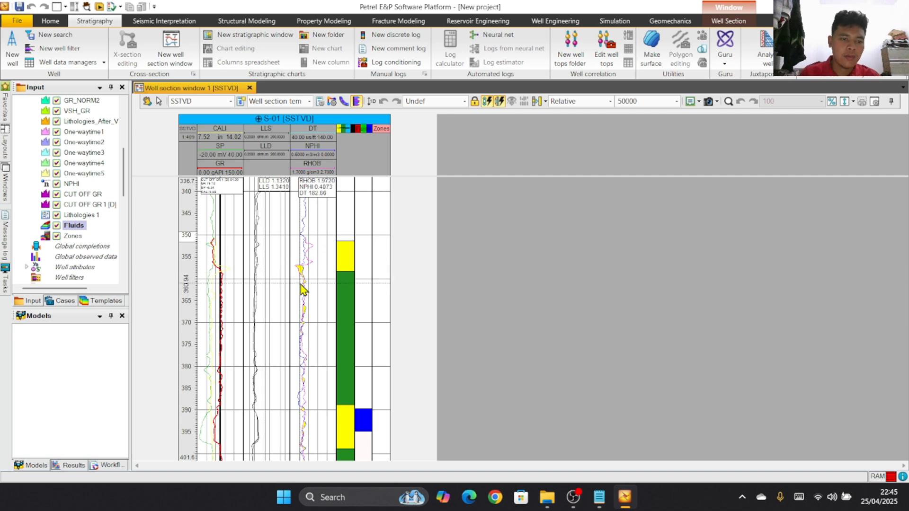
pyautogui.scroll(-1, 301, 284)
pyautogui.scroll(-10, 301, 287)
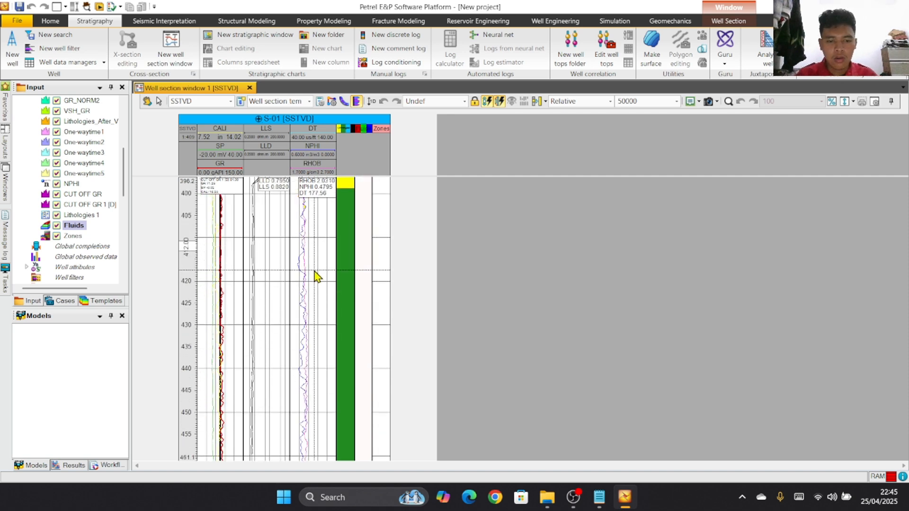
pyautogui.scroll(-10, 316, 276)
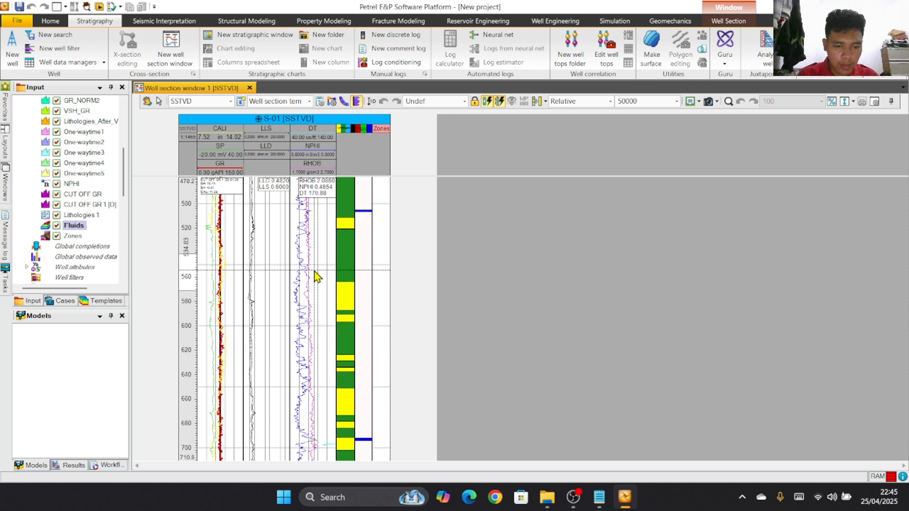
pyautogui.scroll(-10, 316, 276)
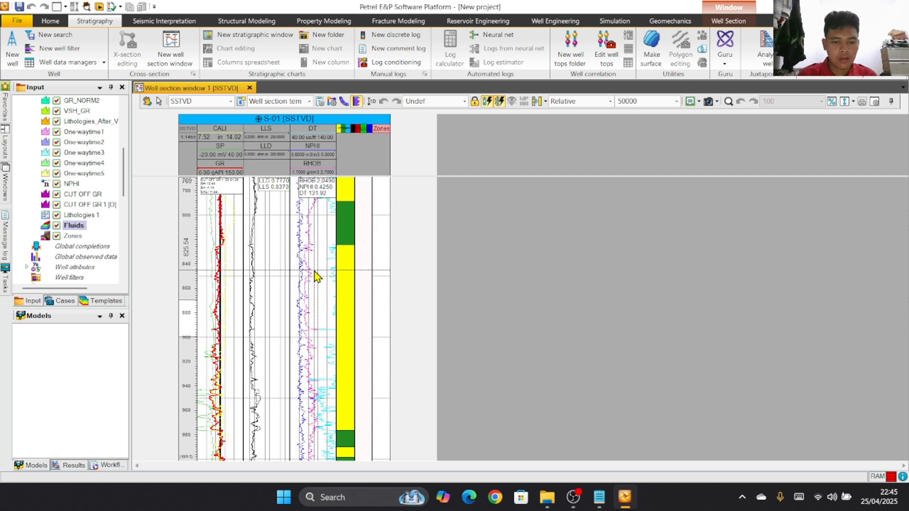
pyautogui.scroll(-10, 316, 274)
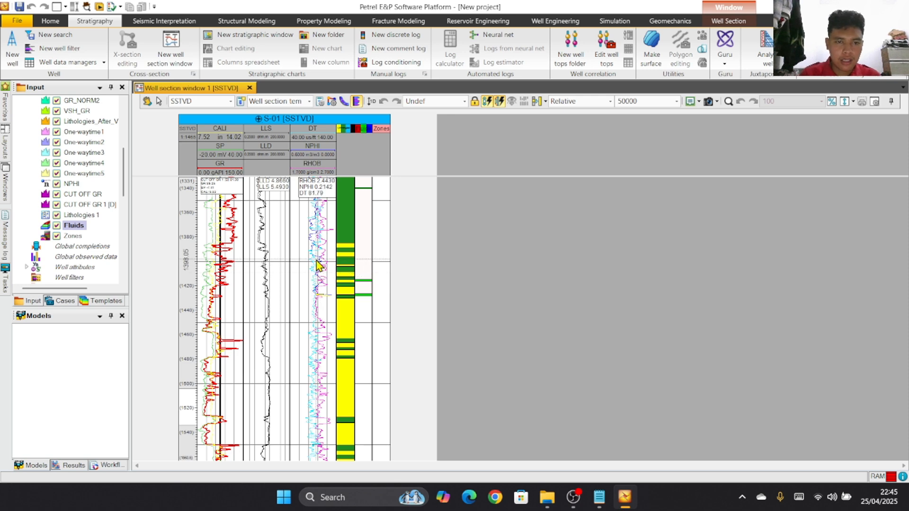
# Step: Check the lower S-01 curves down to the log base, and review the Fluids intervals back up to about 340 SSTVD
pyautogui.scroll(-4, 317, 265)
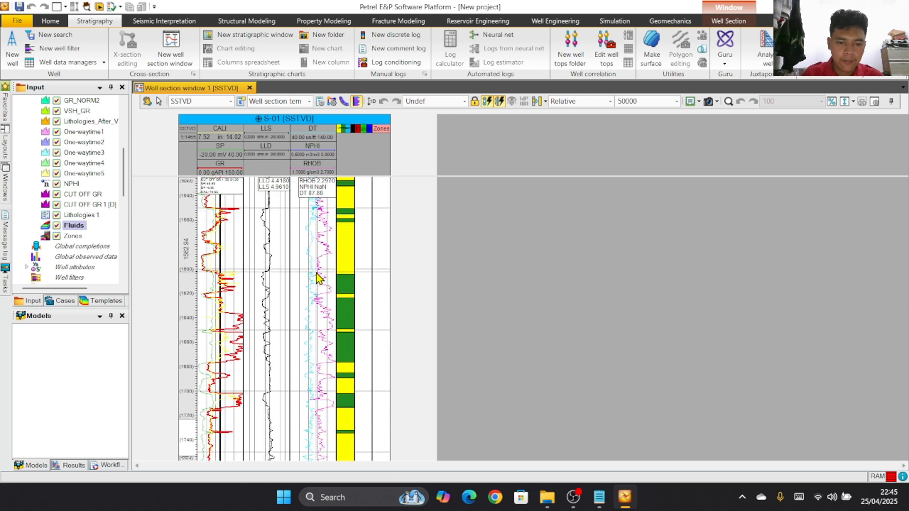
pyautogui.scroll(-3, 316, 278)
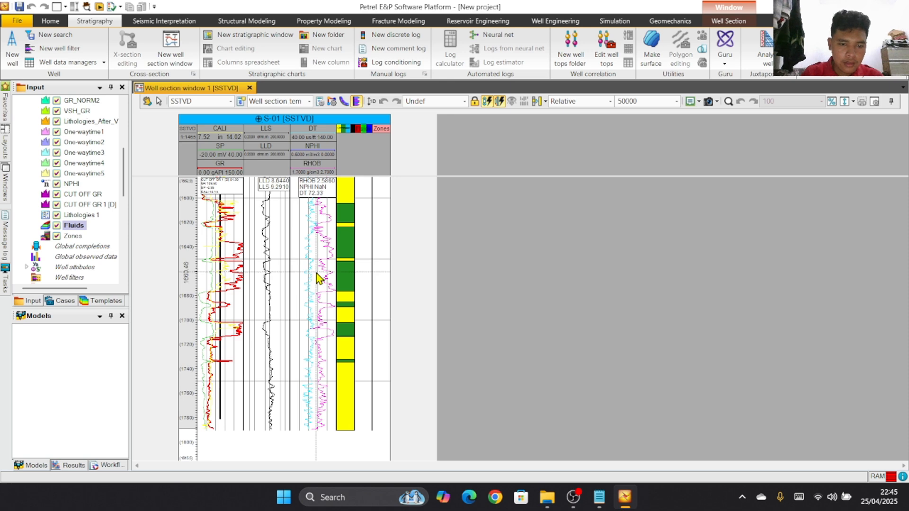
pyautogui.scroll(9, 318, 277)
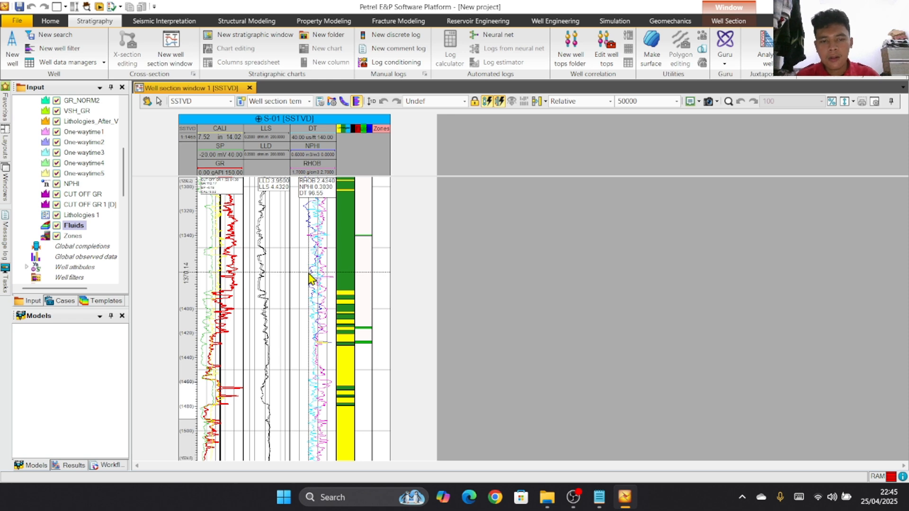
pyautogui.scroll(5, 289, 283)
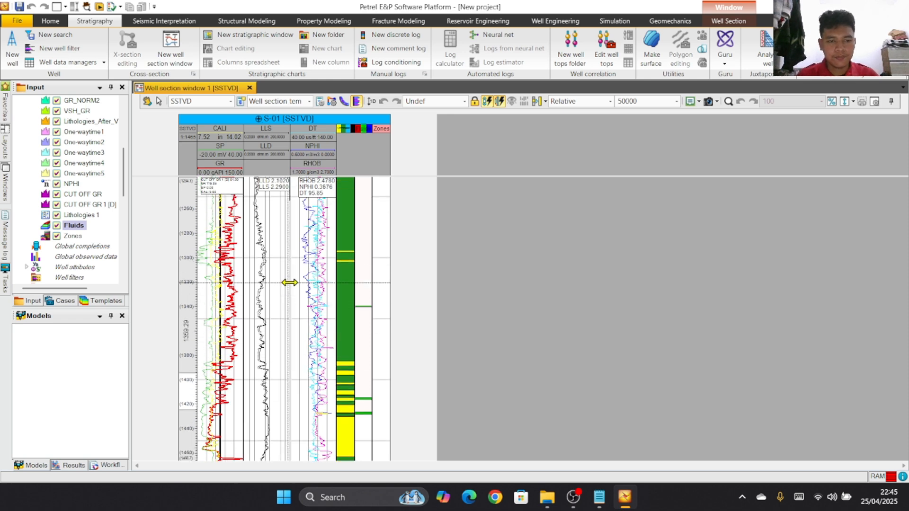
pyautogui.scroll(12, 290, 283)
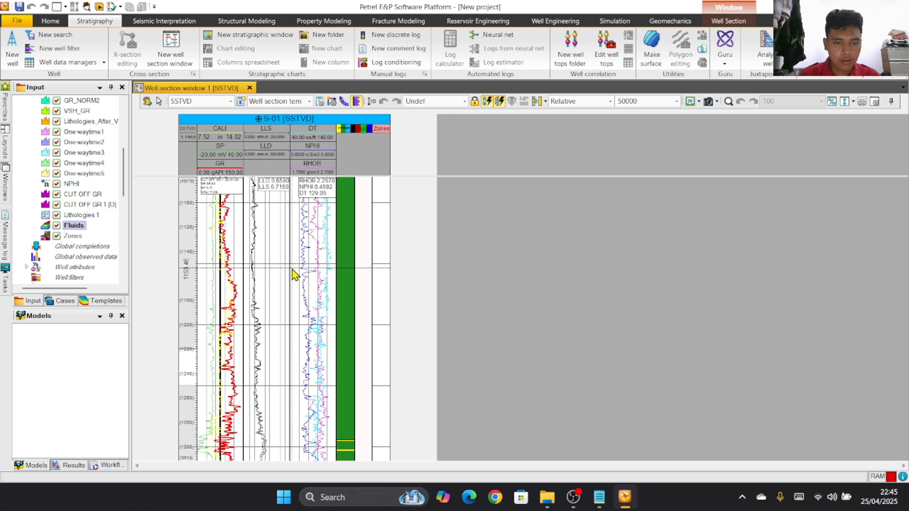
pyautogui.scroll(3, 333, 299)
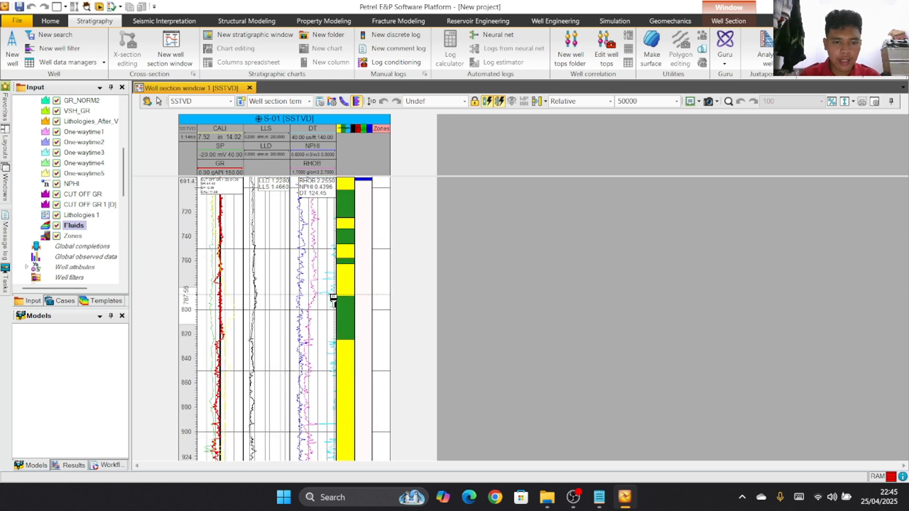
pyautogui.scroll(2, 341, 254)
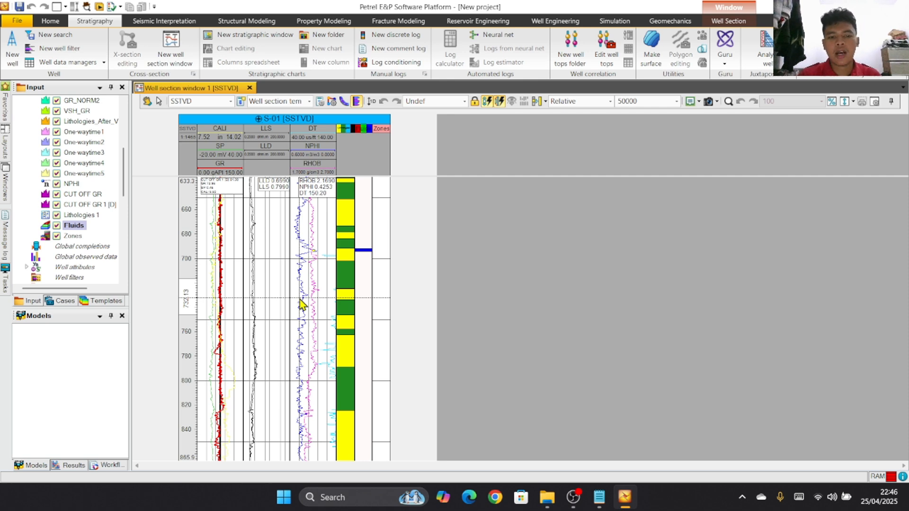
pyautogui.scroll(6, 302, 305)
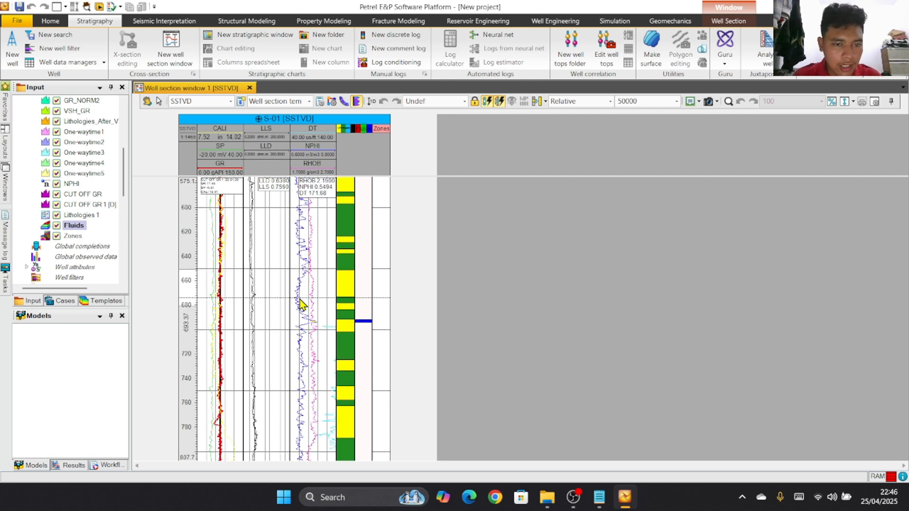
pyautogui.scroll(5, 306, 274)
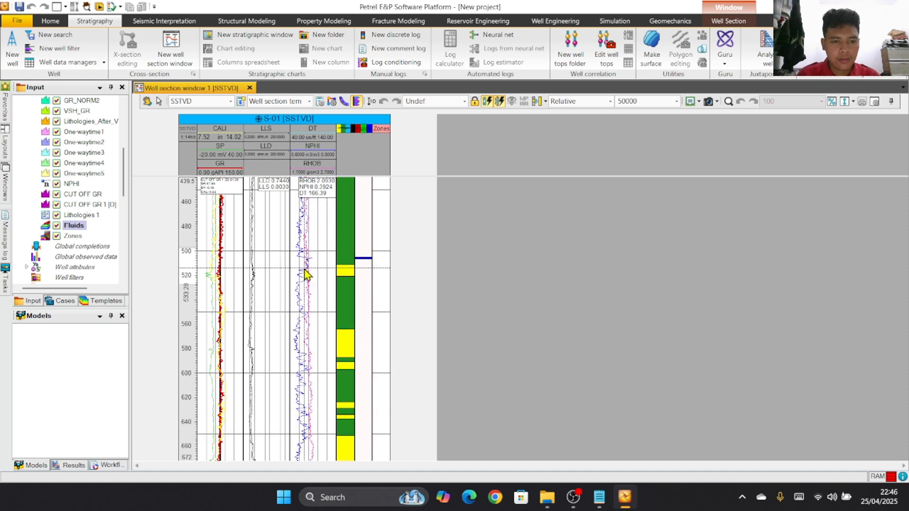
pyautogui.scroll(4, 305, 274)
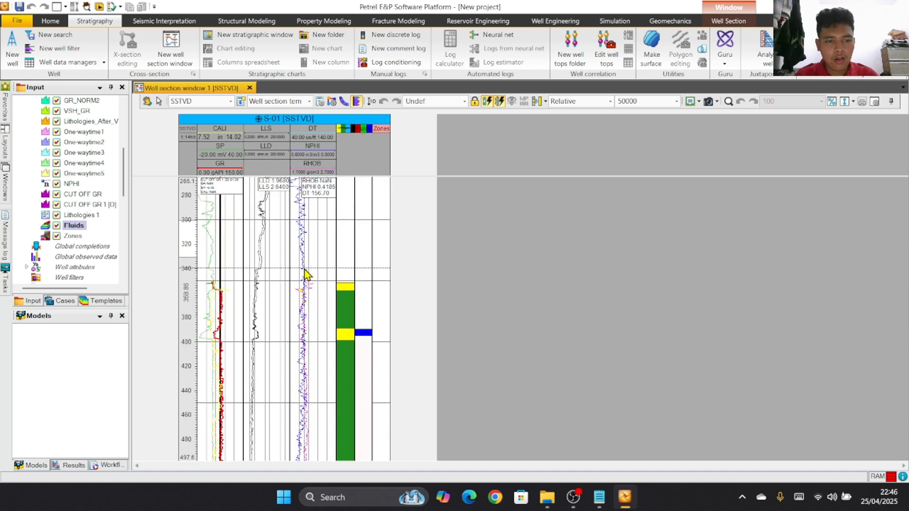
# Step: Examine the S-01 lithology and fluid intervals from about 400 SSTVD down to the log base, using a more compressed depth scale
pyautogui.scroll(-5, 305, 270)
pyautogui.scroll(-9, 265, 360)
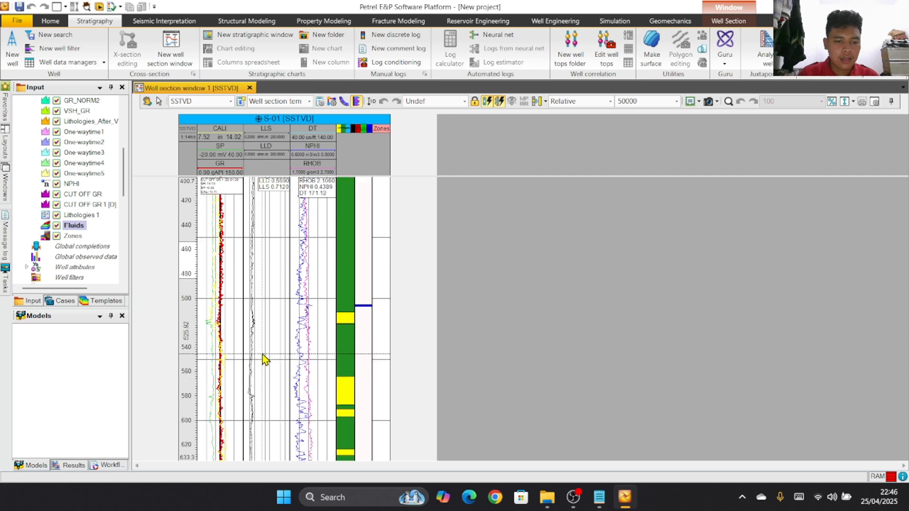
pyautogui.scroll(-2, 280, 332)
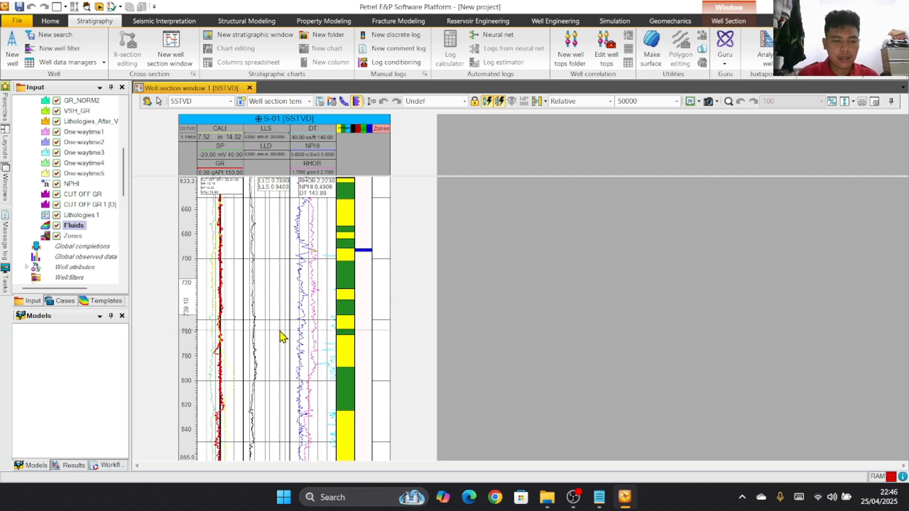
pyautogui.scroll(6, 280, 332)
pyautogui.scroll(-9, 280, 331)
pyautogui.scroll(-6, 280, 336)
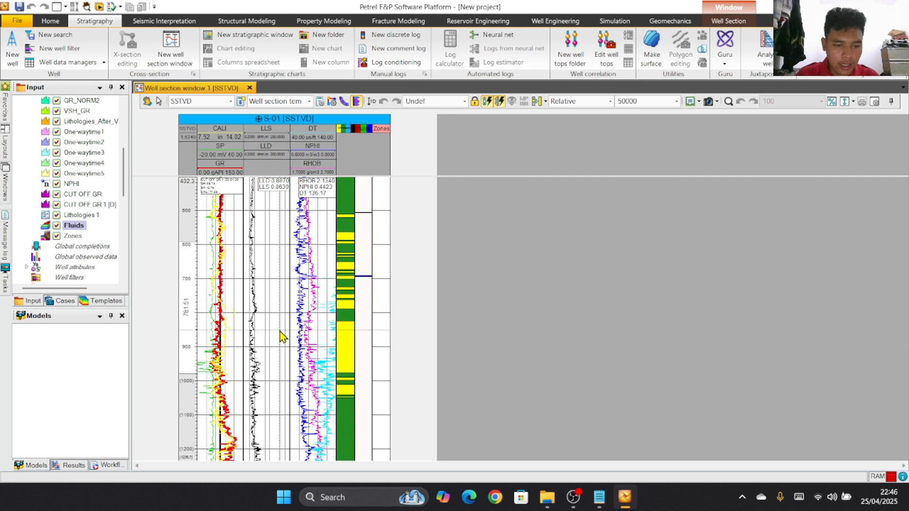
pyautogui.scroll(5, 280, 336)
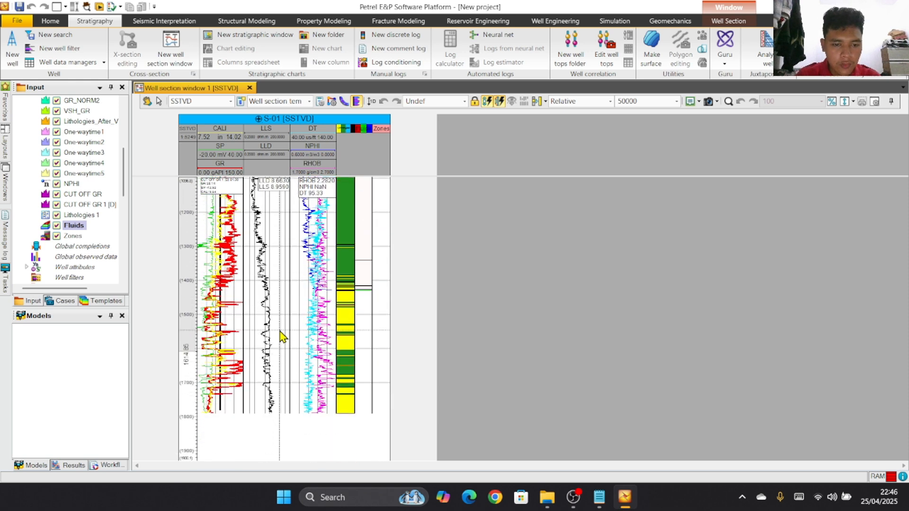